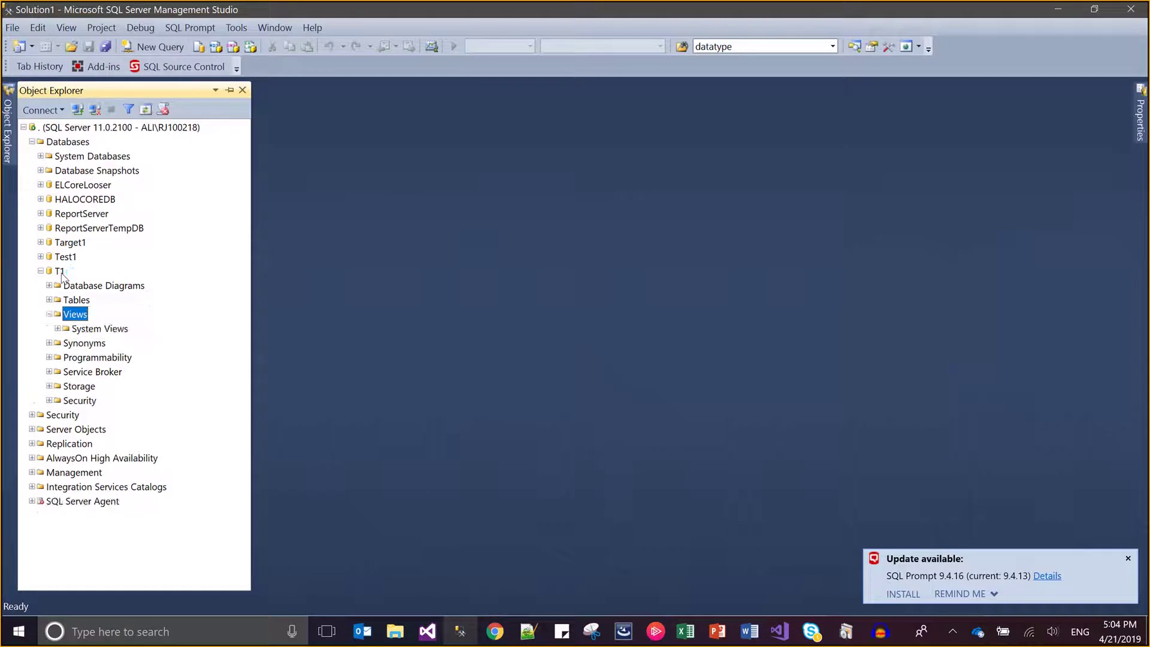
# - Examine the Tables, Views and Stored Procedures folders of the T1 database for existing user objects
pyautogui.press('Right')
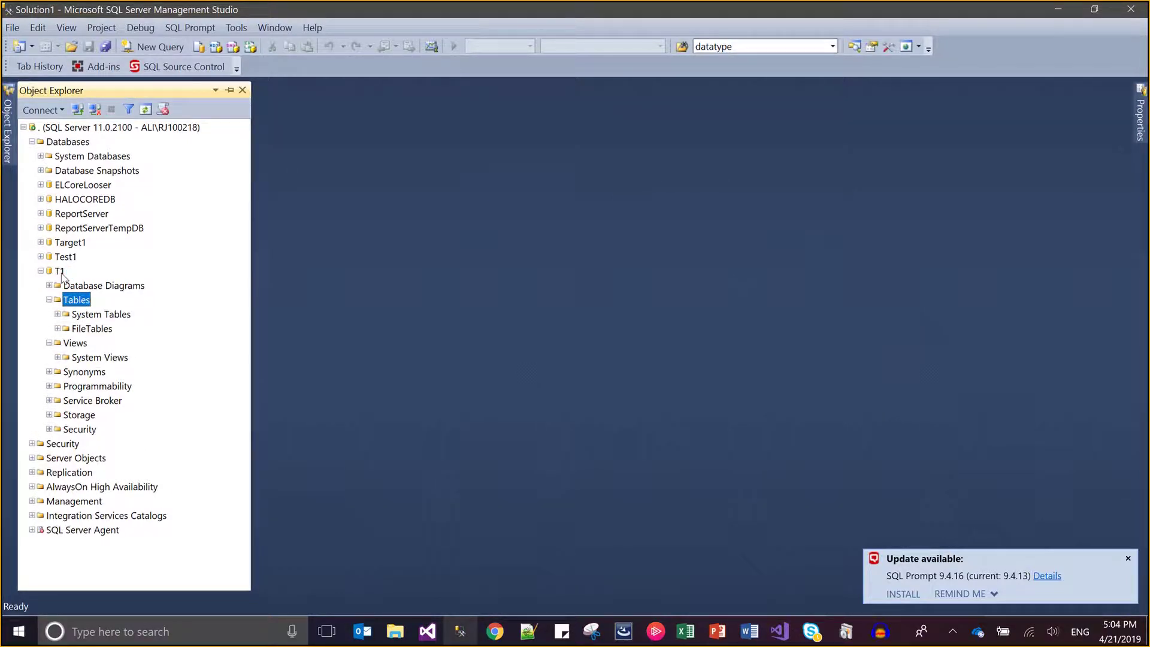
pyautogui.press('Down')
pyautogui.press('Down')
pyautogui.press('Down')
pyautogui.press('Down')
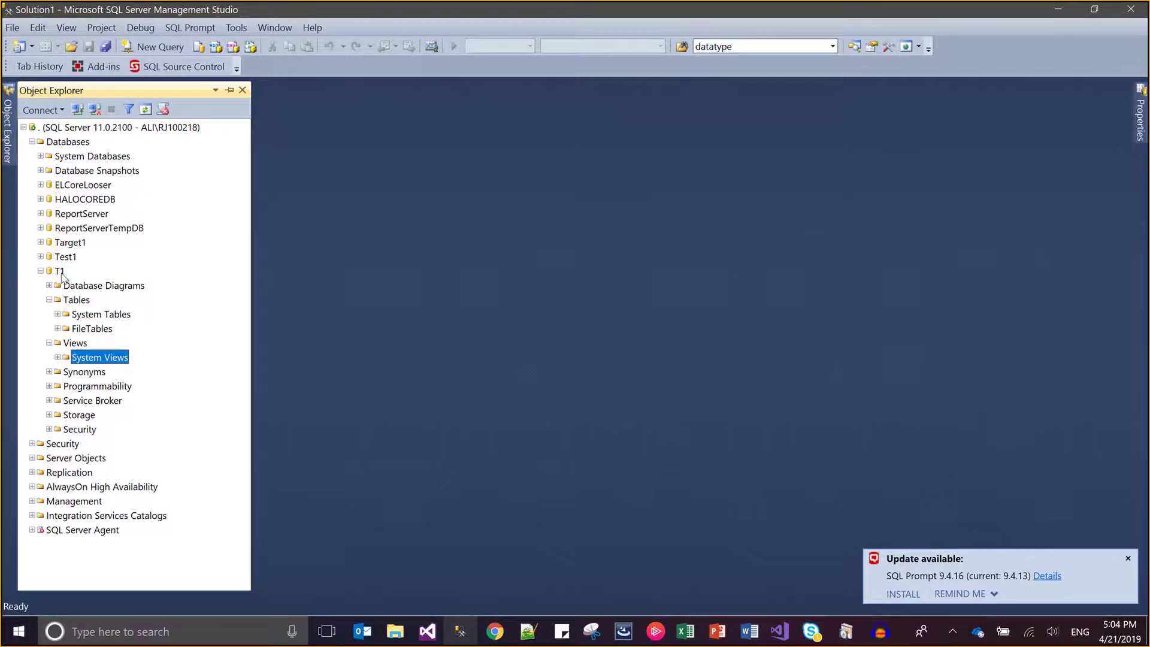
pyautogui.press('Down')
pyautogui.press('Down')
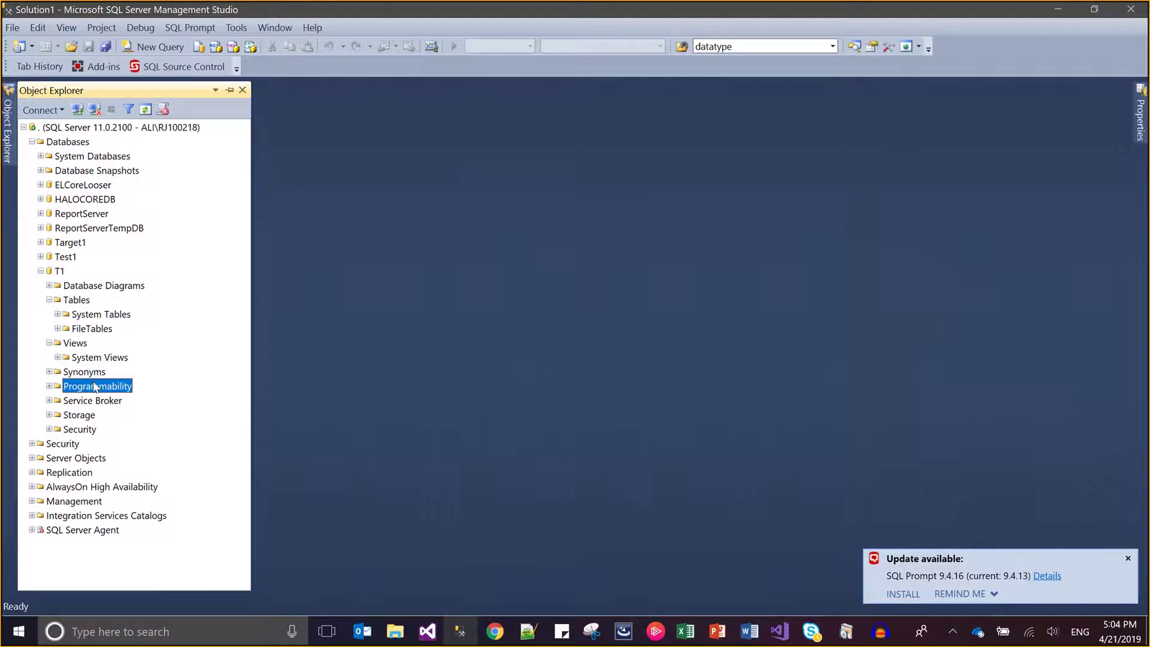
pyautogui.press('Down')
pyautogui.press('Right')
pyautogui.press('Left')
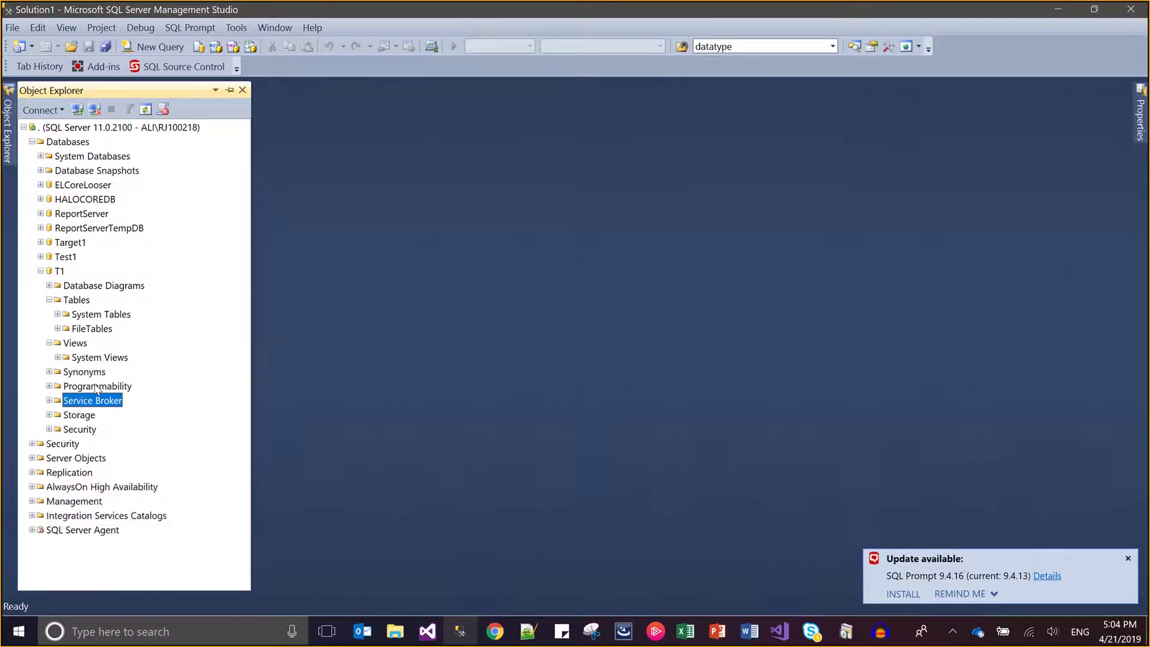
pyautogui.press('Up')
pyautogui.press('Right')
pyautogui.press('Down')
pyautogui.press('Right')
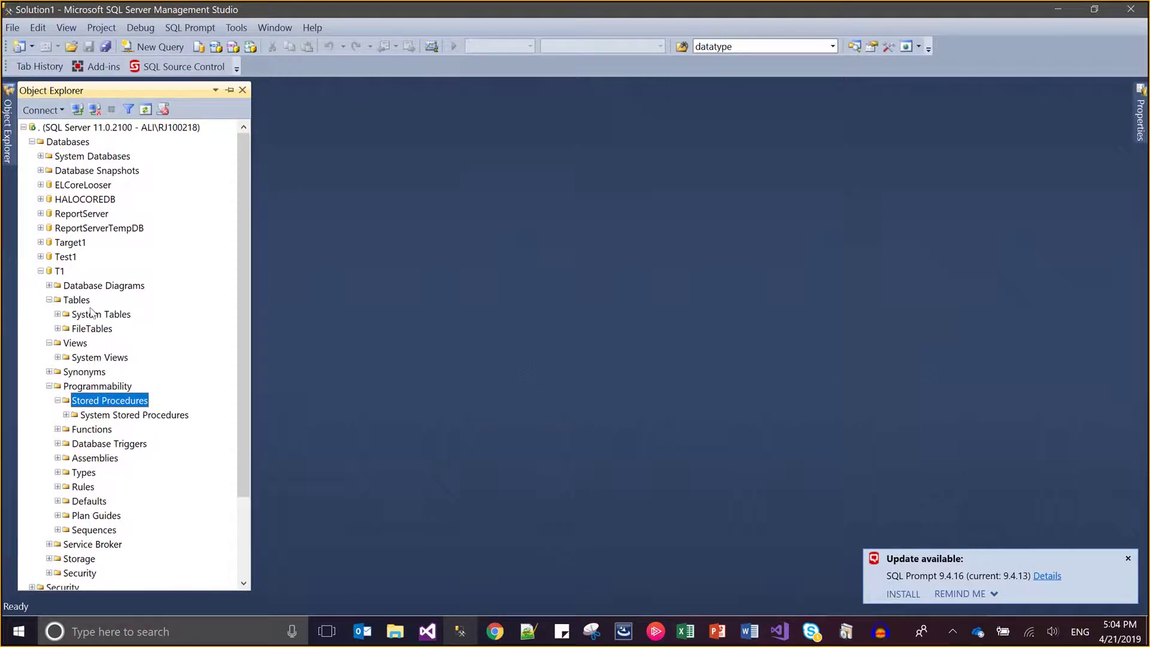
# - Run the full schema, stored procedure and table creation script in a query against the T1 database
pyautogui.click(63, 273)
pyautogui.hotkey('ctrl', 'n')
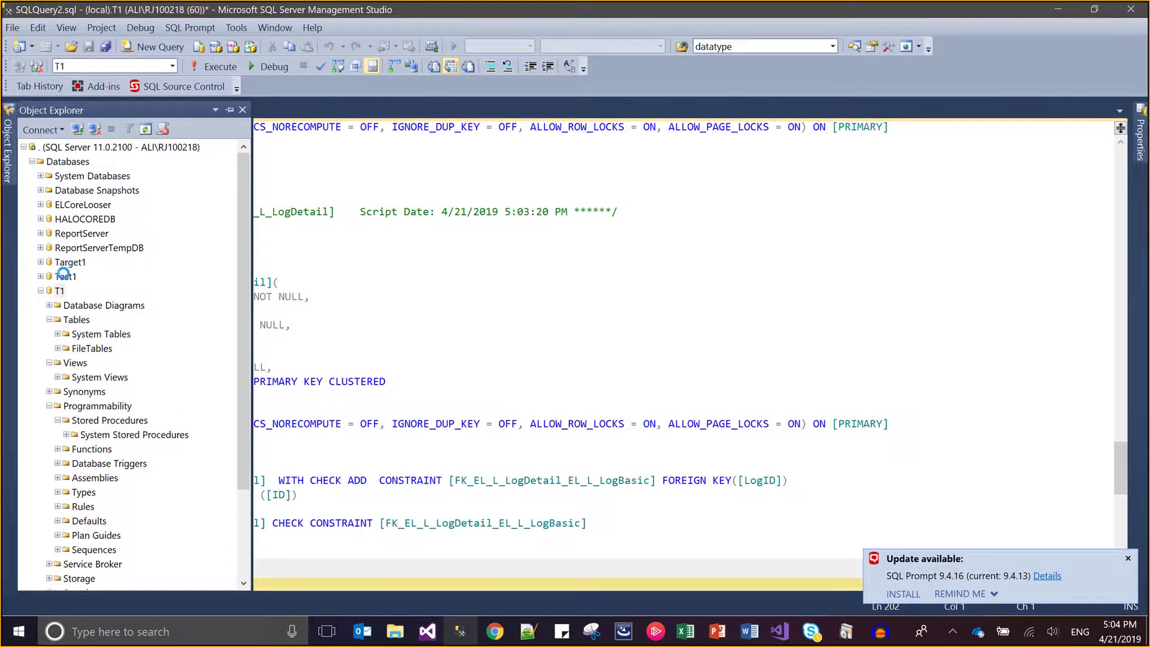
pyautogui.click(581, 242)
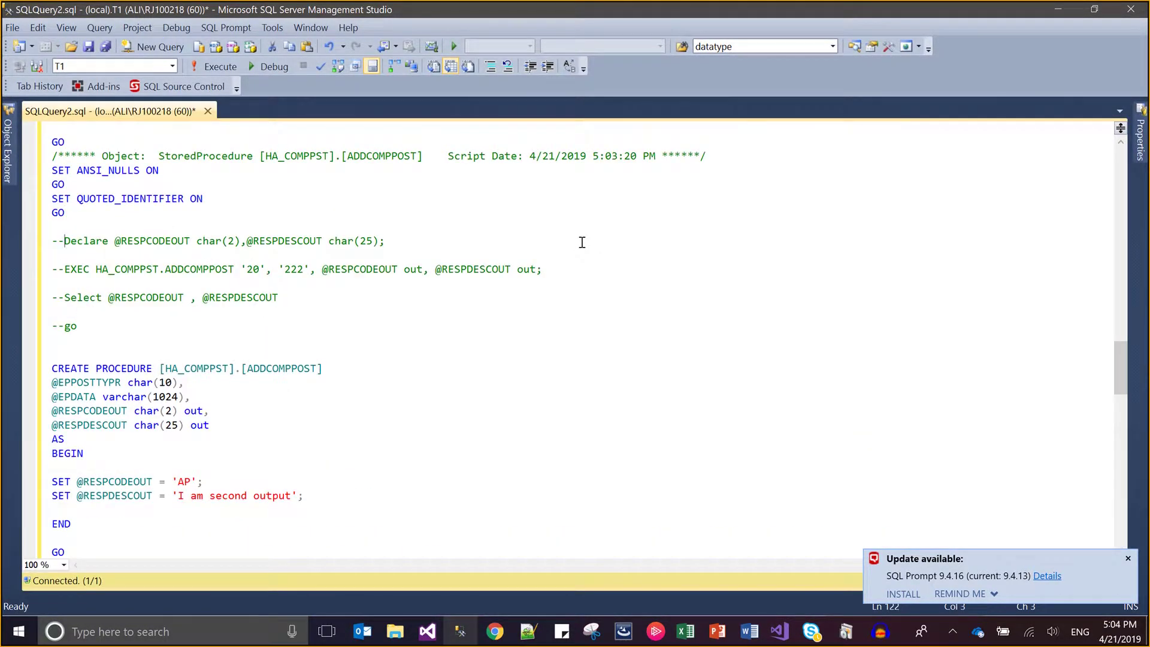
pyautogui.press('pageup')
pyautogui.press('pageup')
pyautogui.press('pageup')
pyautogui.press('pageup')
pyautogui.press('F5')
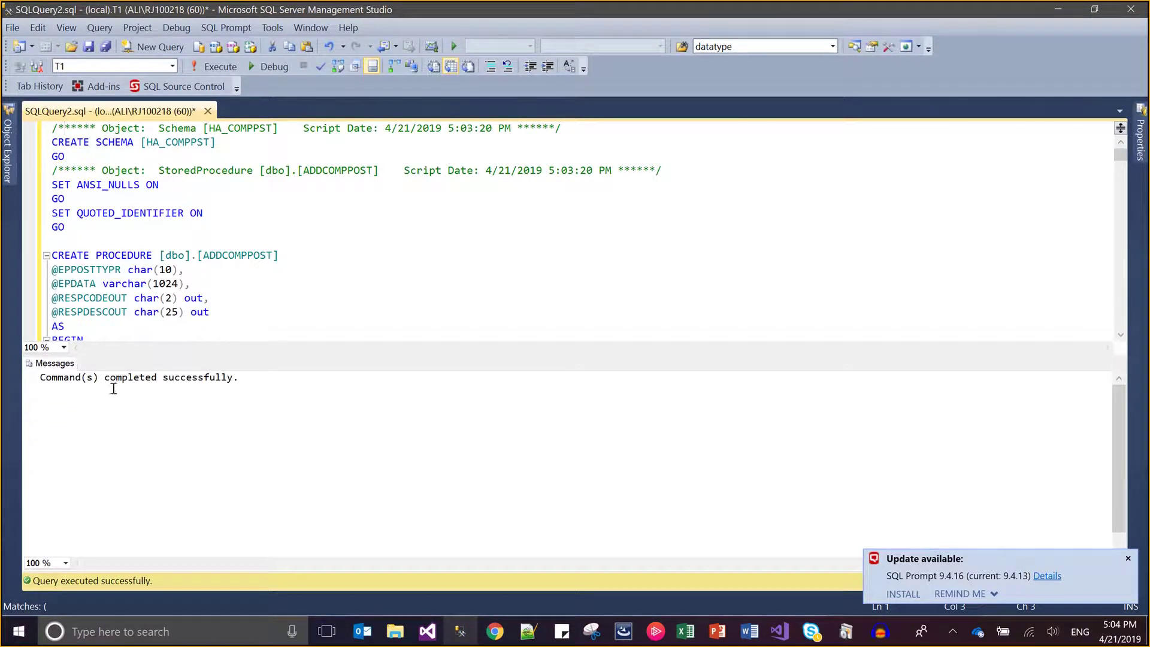
# - Refresh the T1 database and expand its Tables folder to check the tables created by the script
pyautogui.click(10, 178)
pyautogui.click(59, 291)
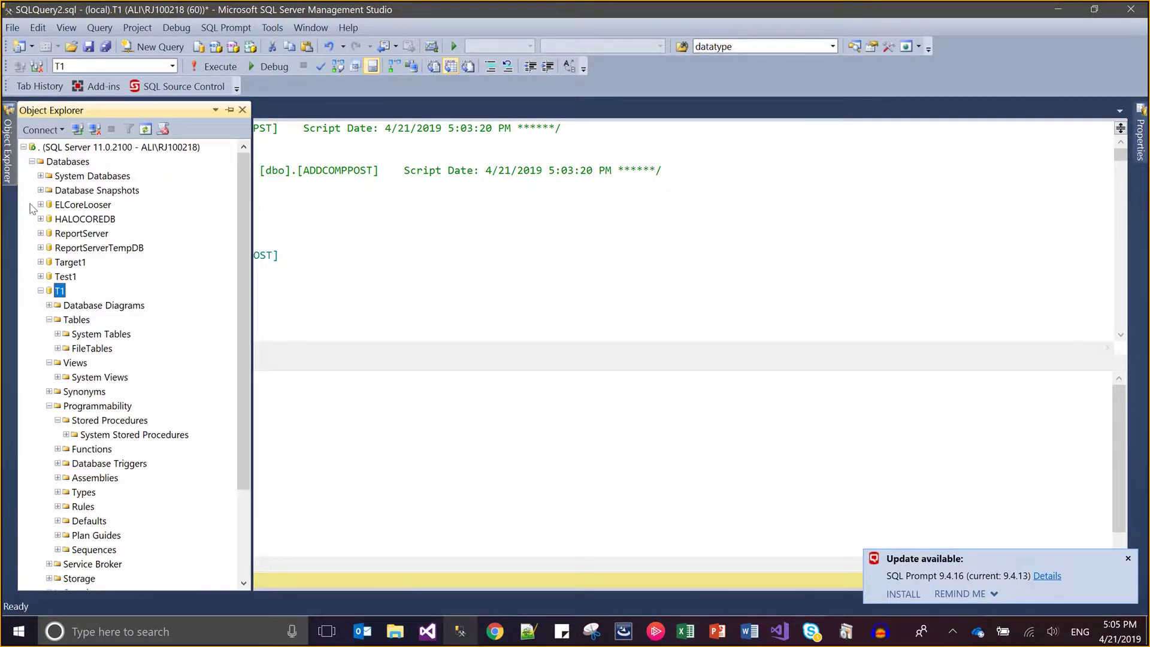
pyautogui.click(55, 291)
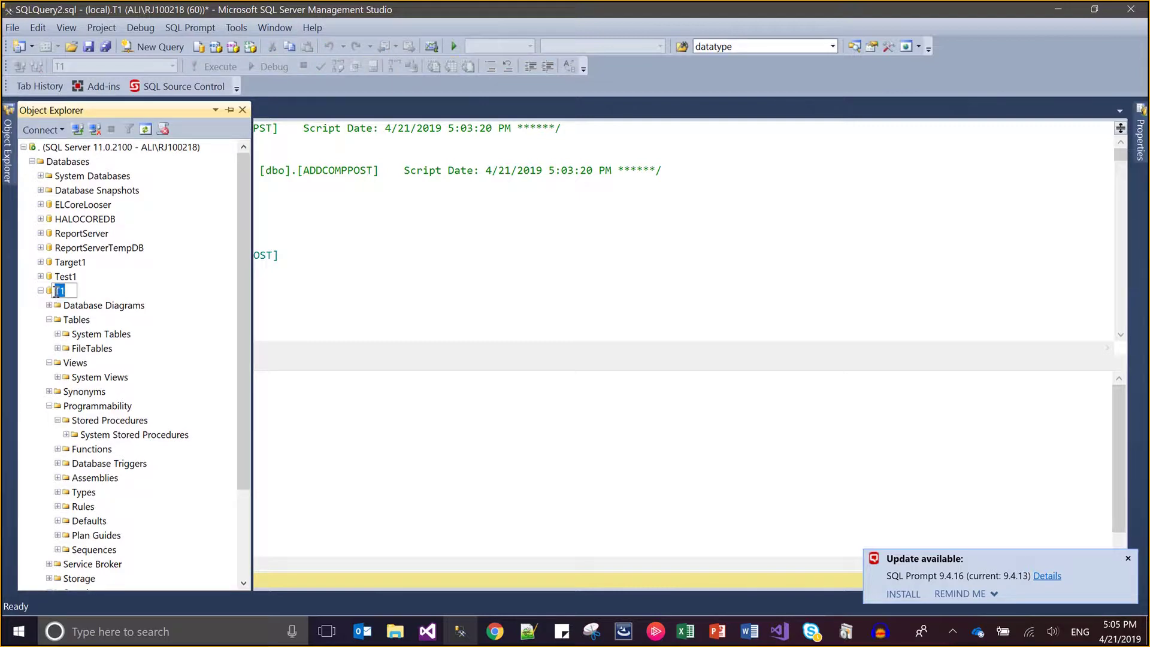
pyautogui.press('Escape')
pyautogui.press('F5')
pyautogui.press('Down')
pyautogui.press('Down')
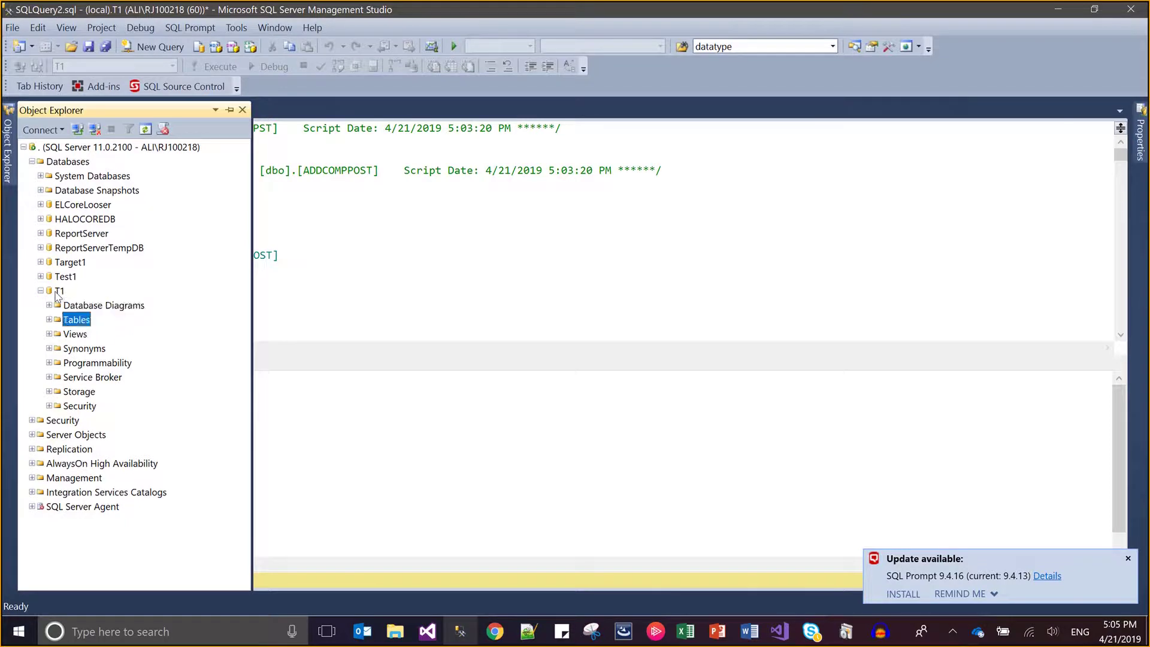
pyautogui.press('Right')
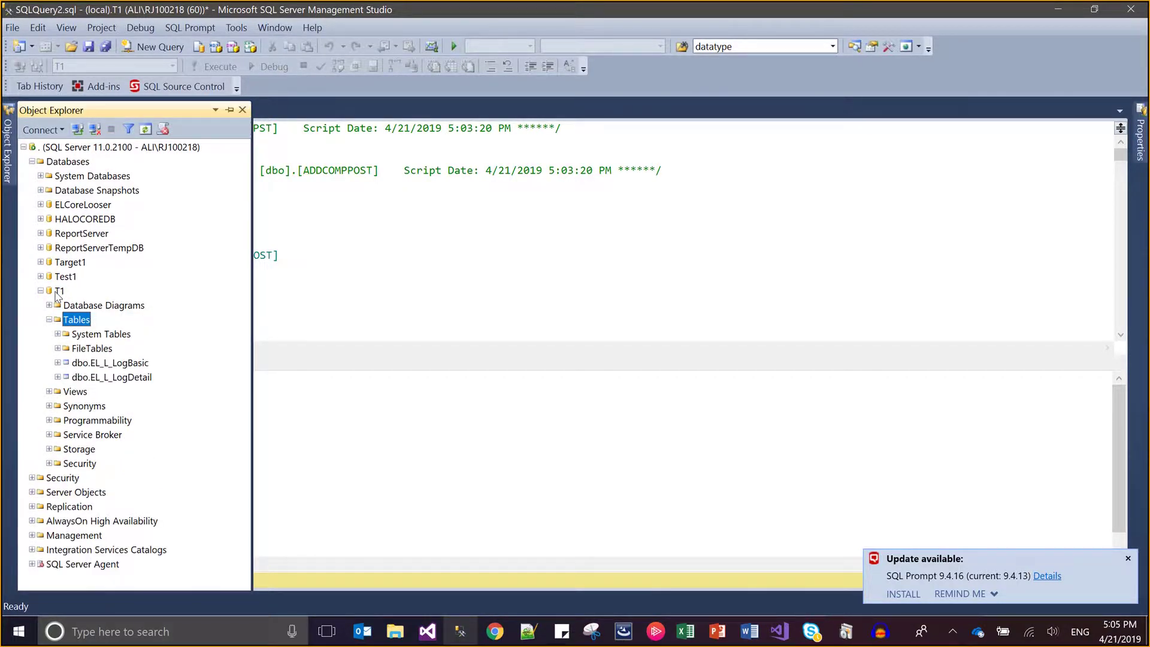
pyautogui.press('Down')
pyautogui.press('Down')
pyautogui.press('Down')
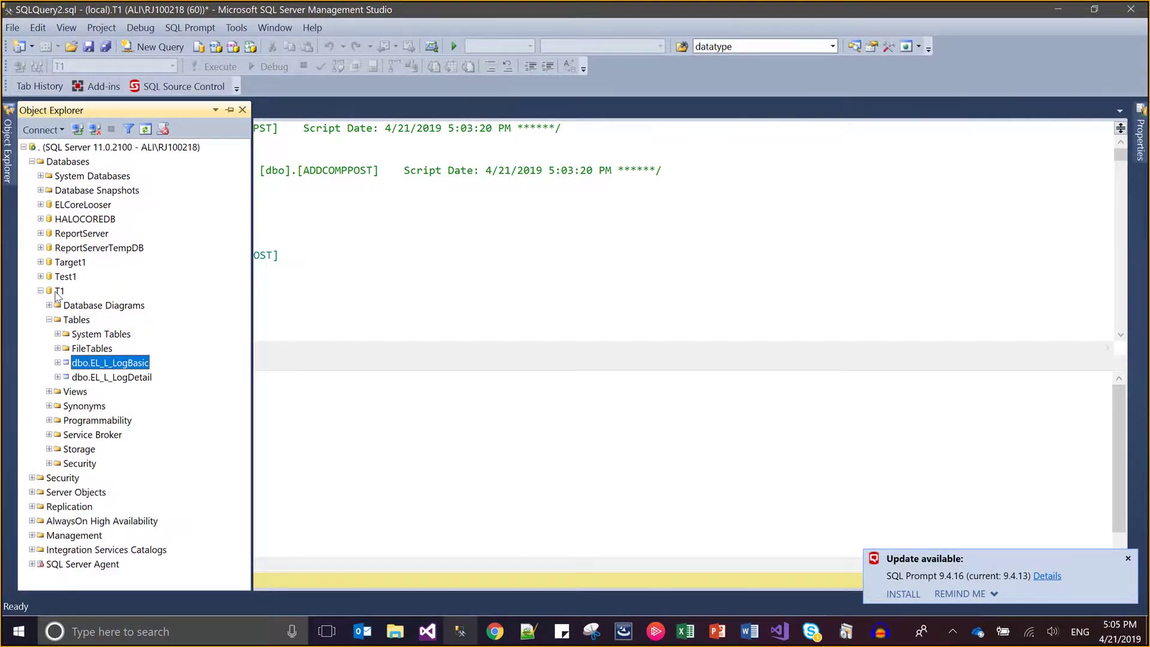
pyautogui.press('Down')
pyautogui.press('Down')
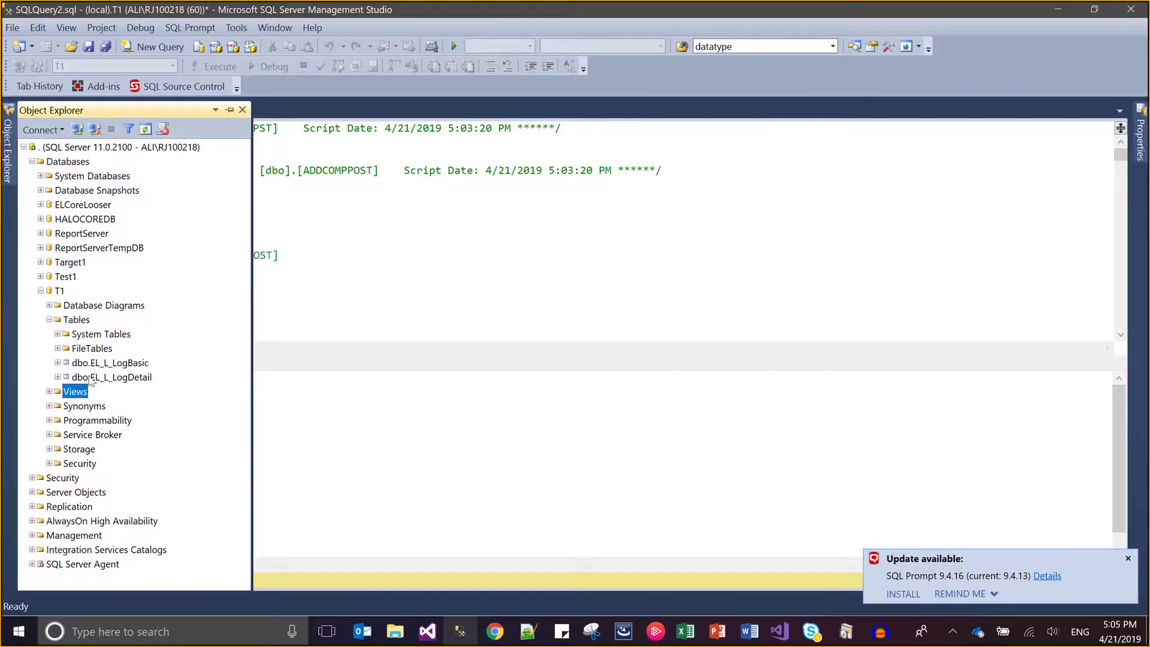
# - Expand T1's Programmability and Stored Procedures folders to check the procedures created by the script
pyautogui.click(97, 419)
pyautogui.press('Right')
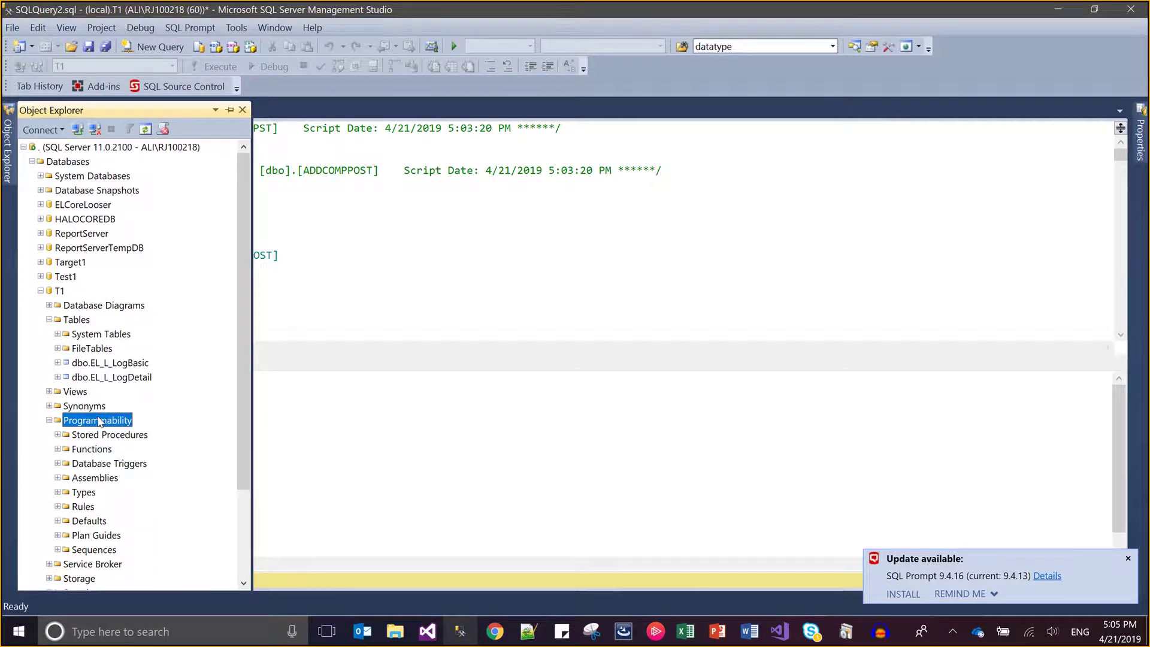
pyautogui.press('Down')
pyautogui.press('Right')
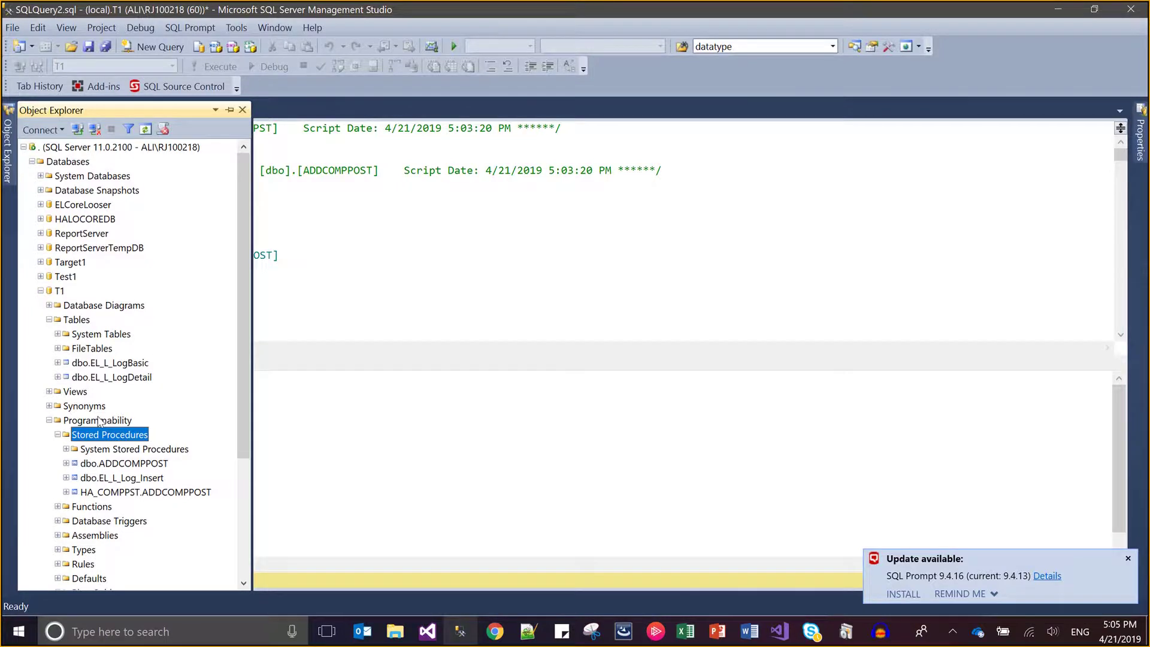
# - Close the SQLQuery2.sql query without saving its changes
pyautogui.click(441, 257)
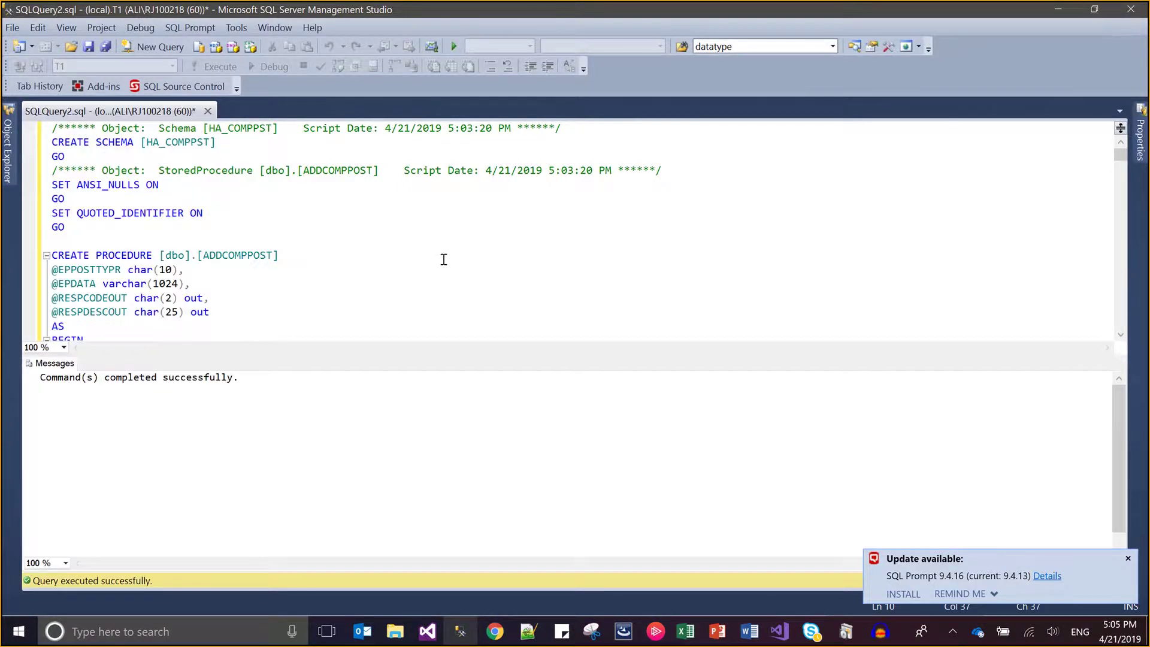
pyautogui.click(208, 111)
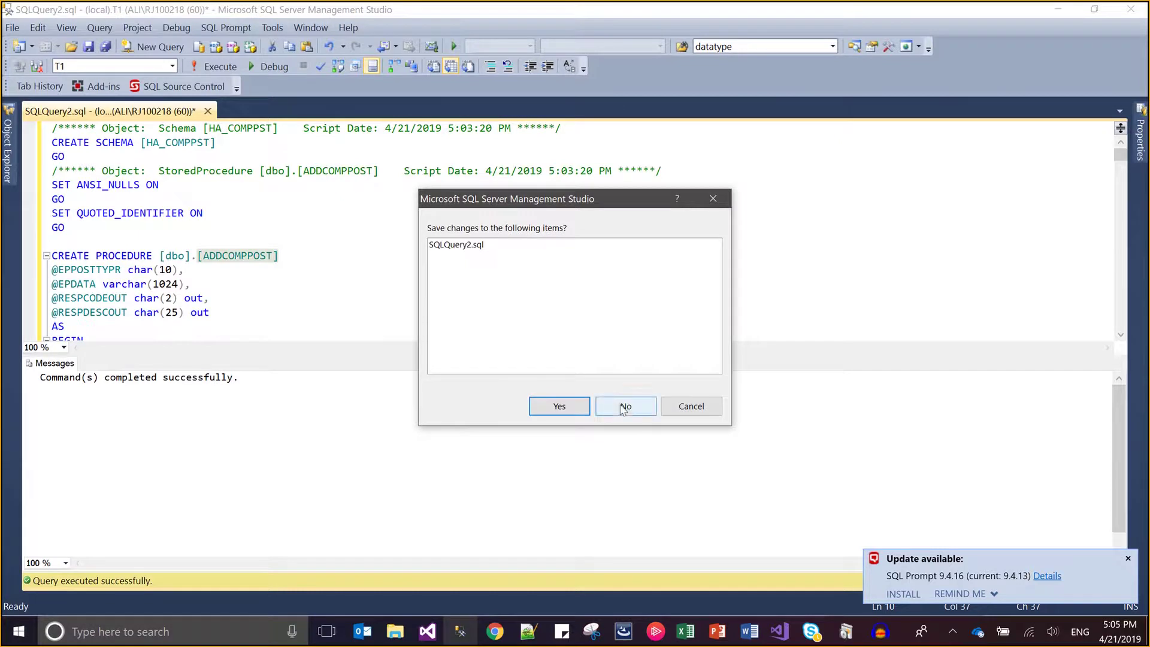
pyautogui.click(623, 408)
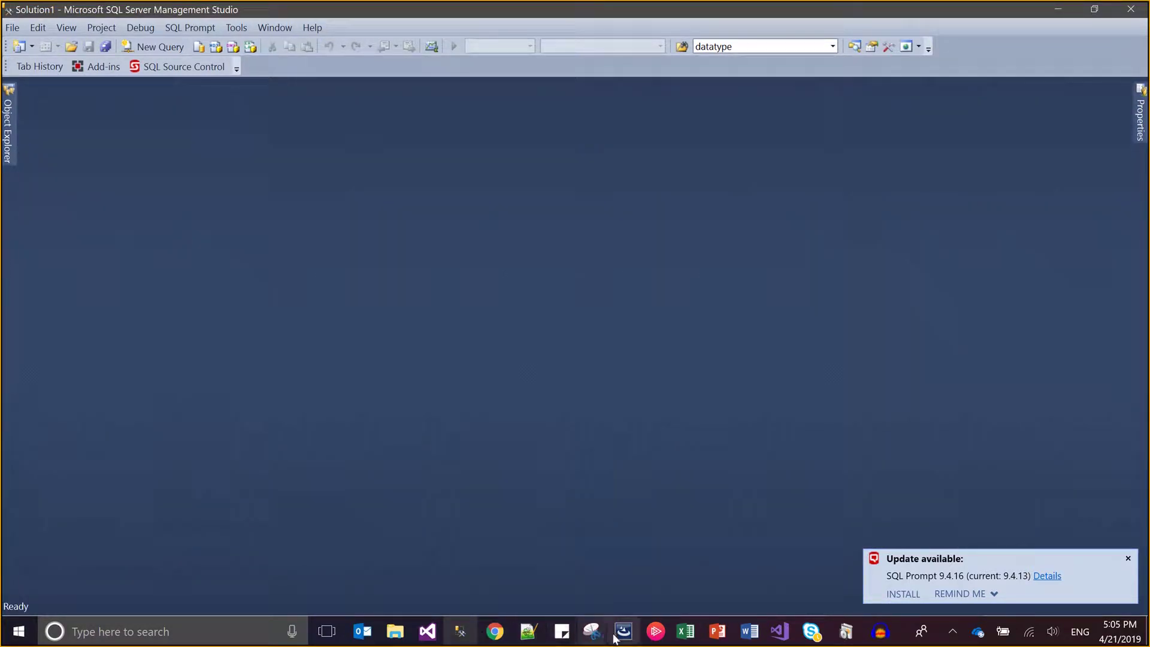
# - Switch to InstallShield and review Script1's runtime options for script execution, error handling and conditions
pyautogui.click(623, 631)
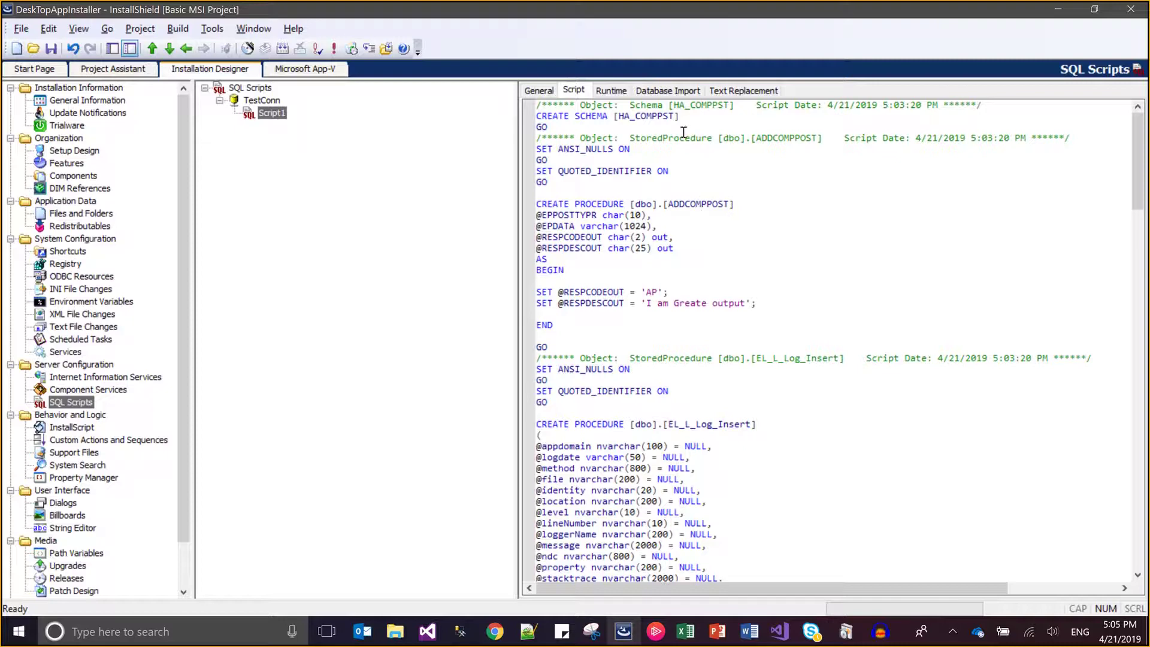
pyautogui.click(620, 92)
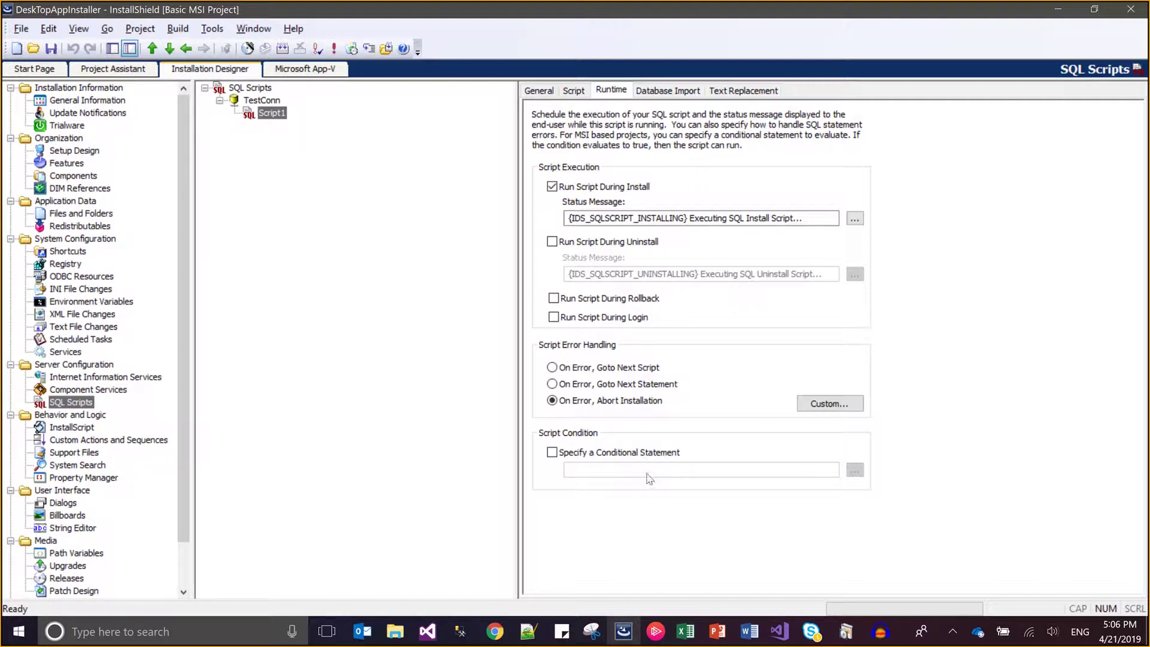
pyautogui.click(551, 453)
pyautogui.click(854, 470)
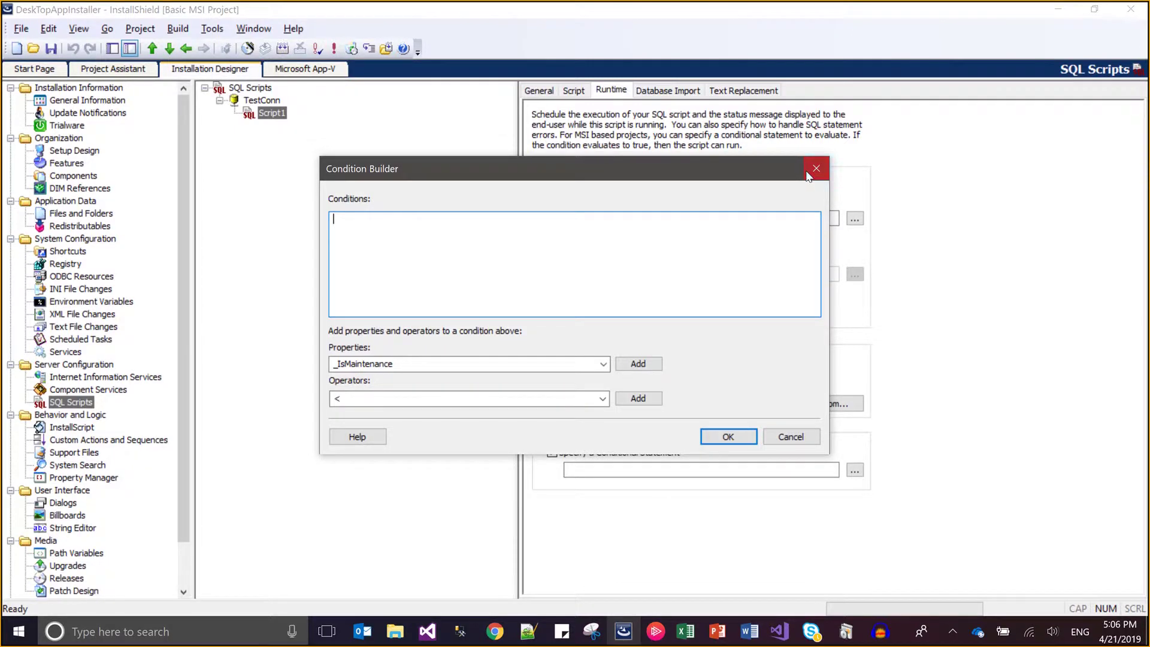
pyautogui.click(814, 169)
pyautogui.click(552, 453)
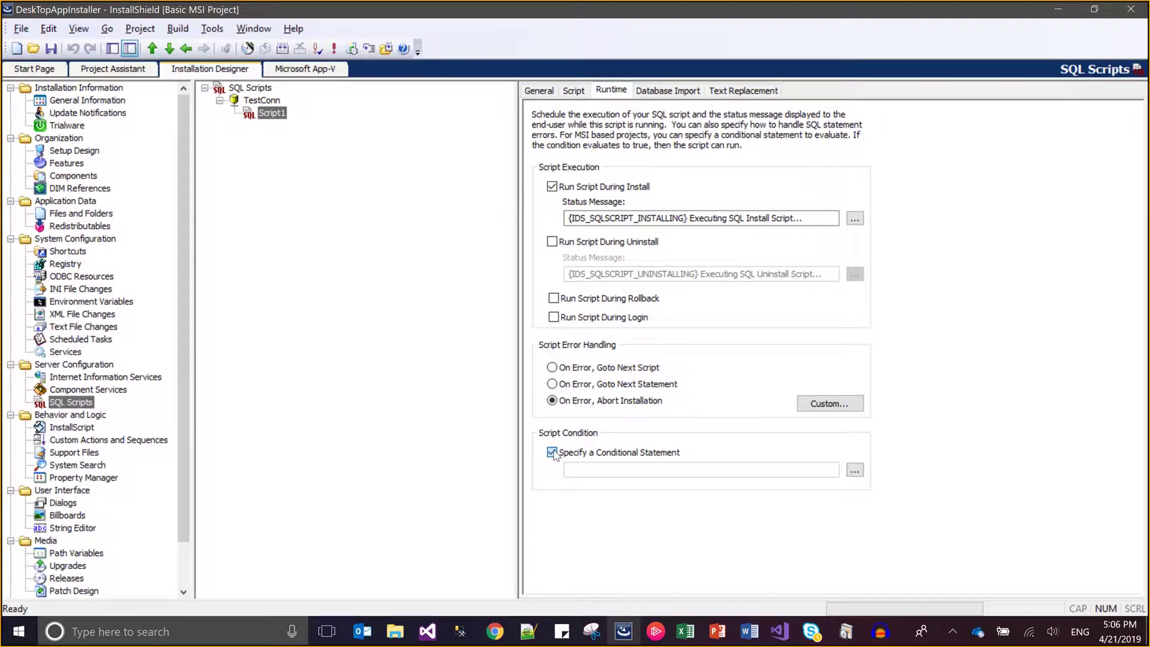
# - Review Script1's database import options, its runtime text replacement settings and its SQL code
pyautogui.click(661, 91)
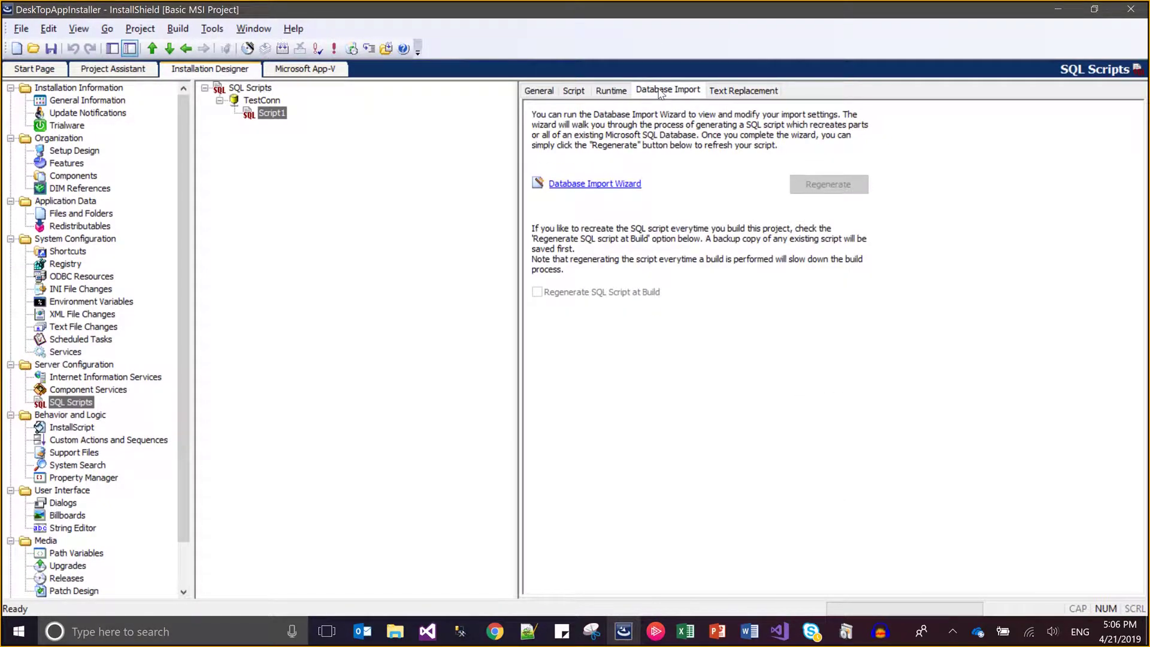
pyautogui.click(736, 92)
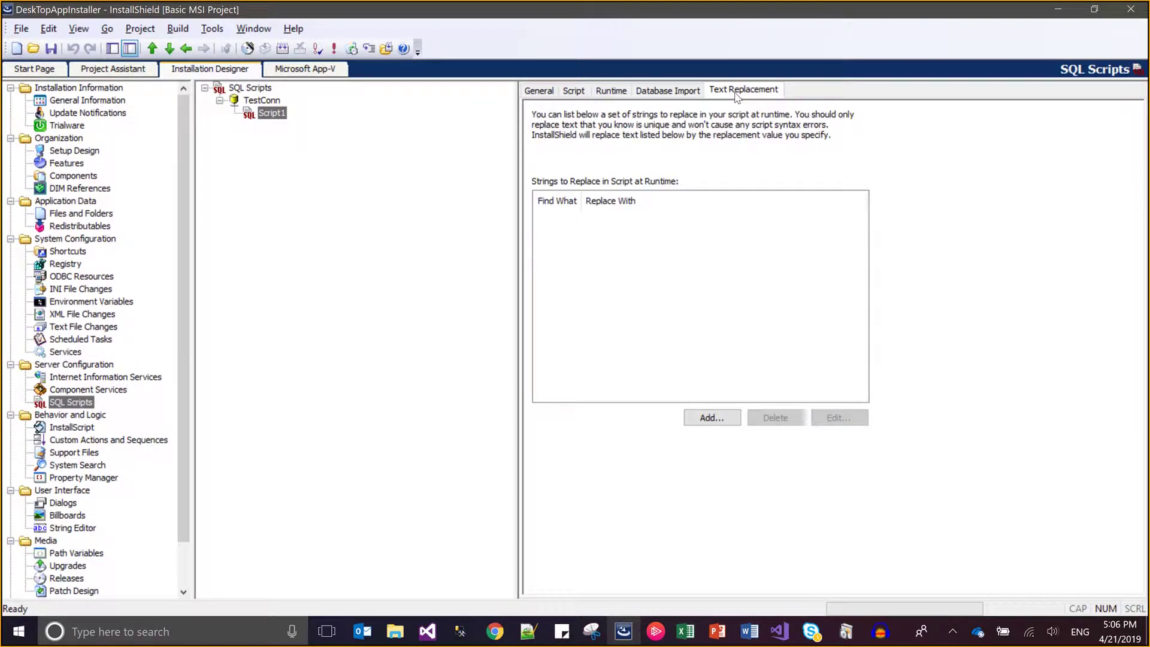
pyautogui.click(586, 90)
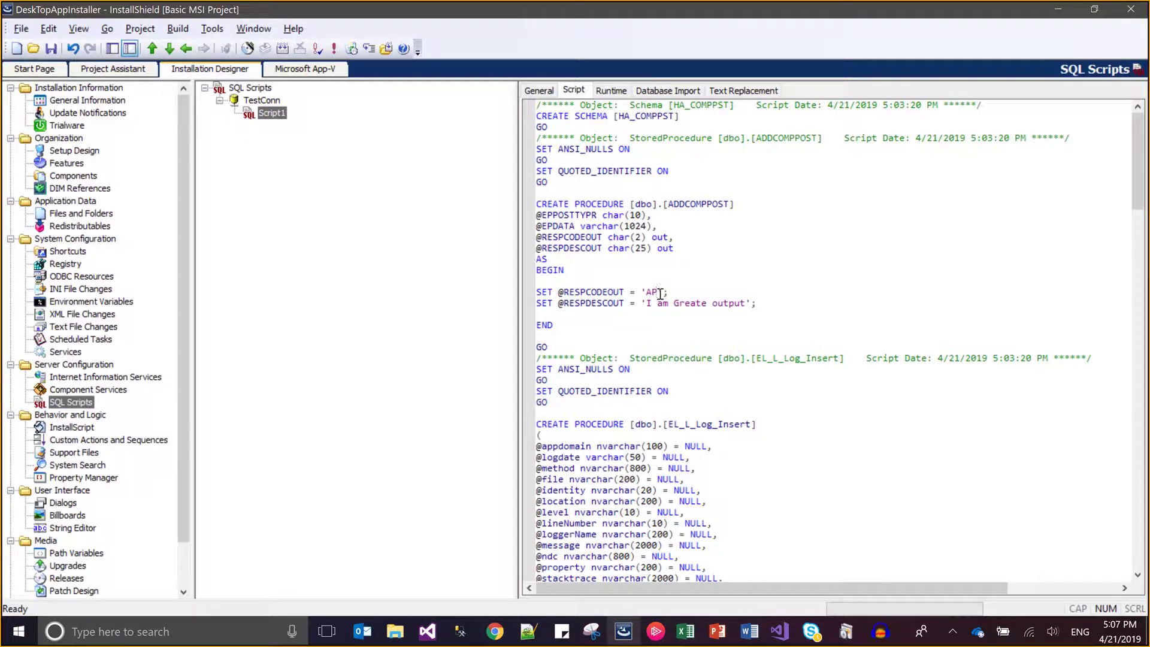
pyautogui.click(742, 90)
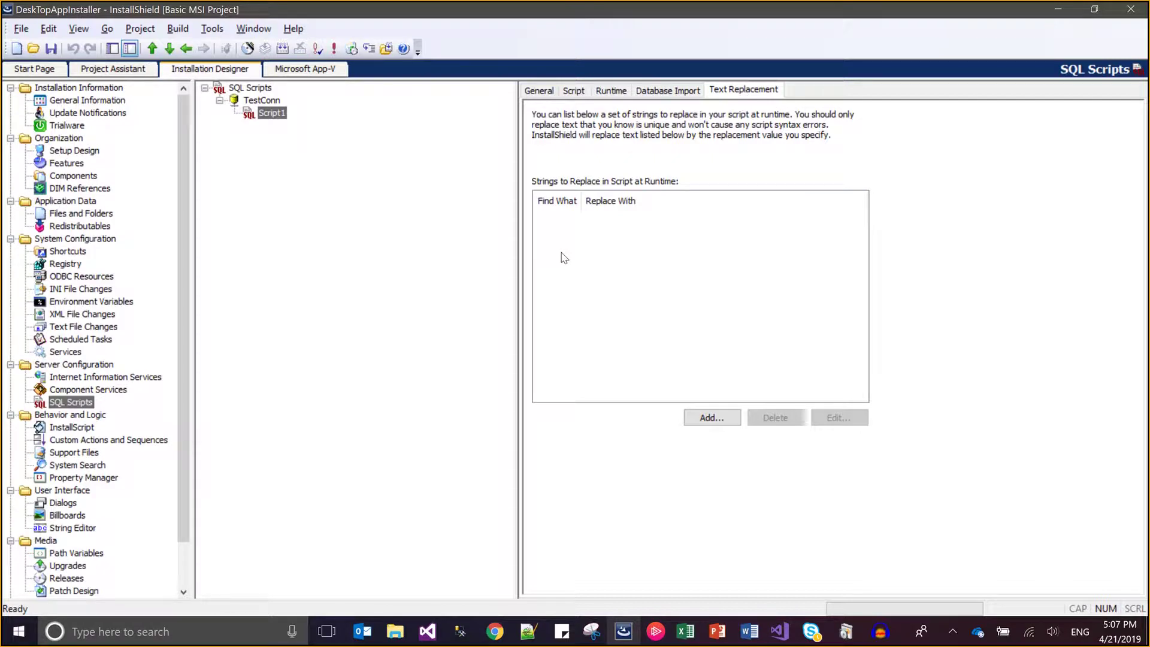
pyautogui.click(736, 418)
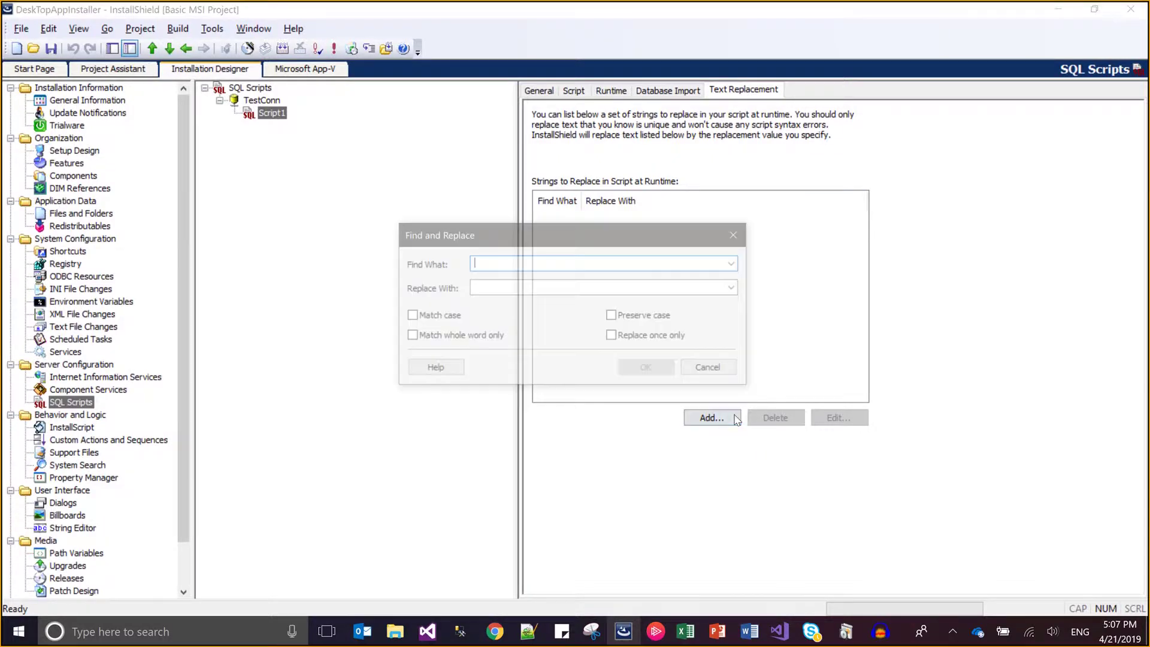
pyautogui.click(550, 291)
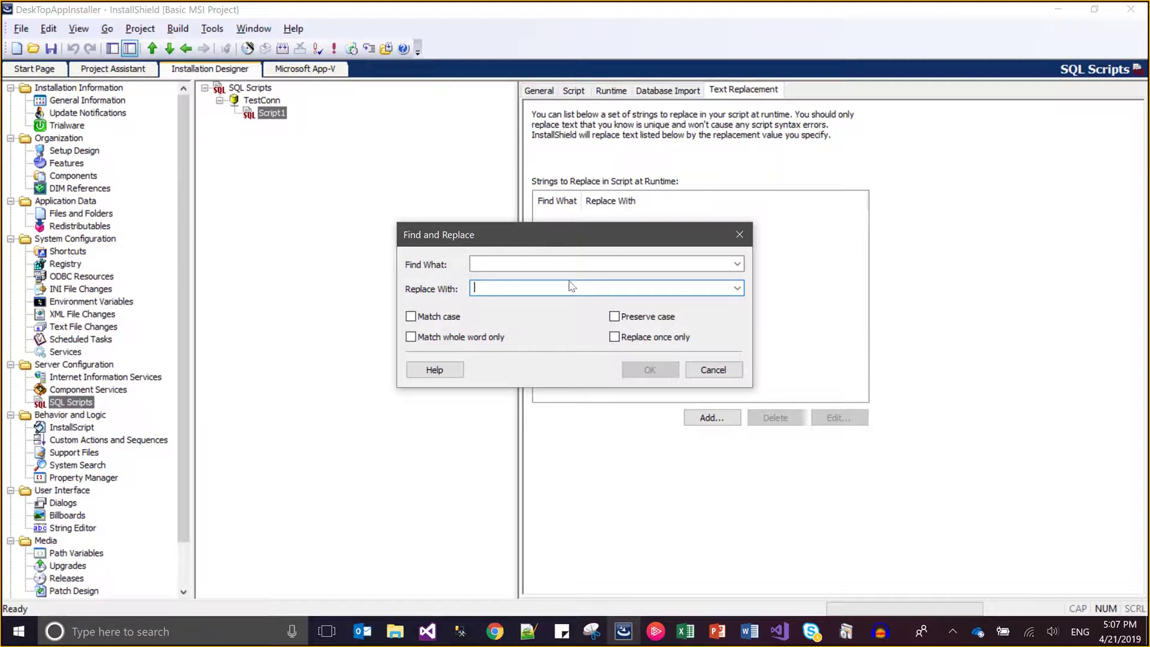
pyautogui.click(534, 262)
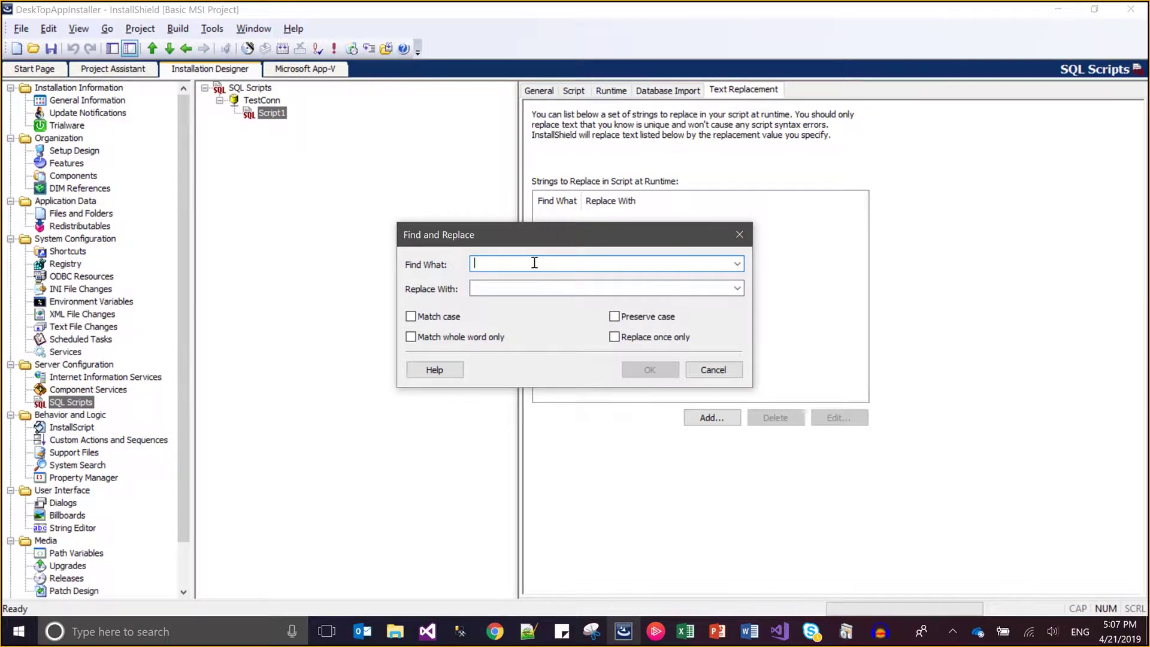
pyautogui.click(741, 234)
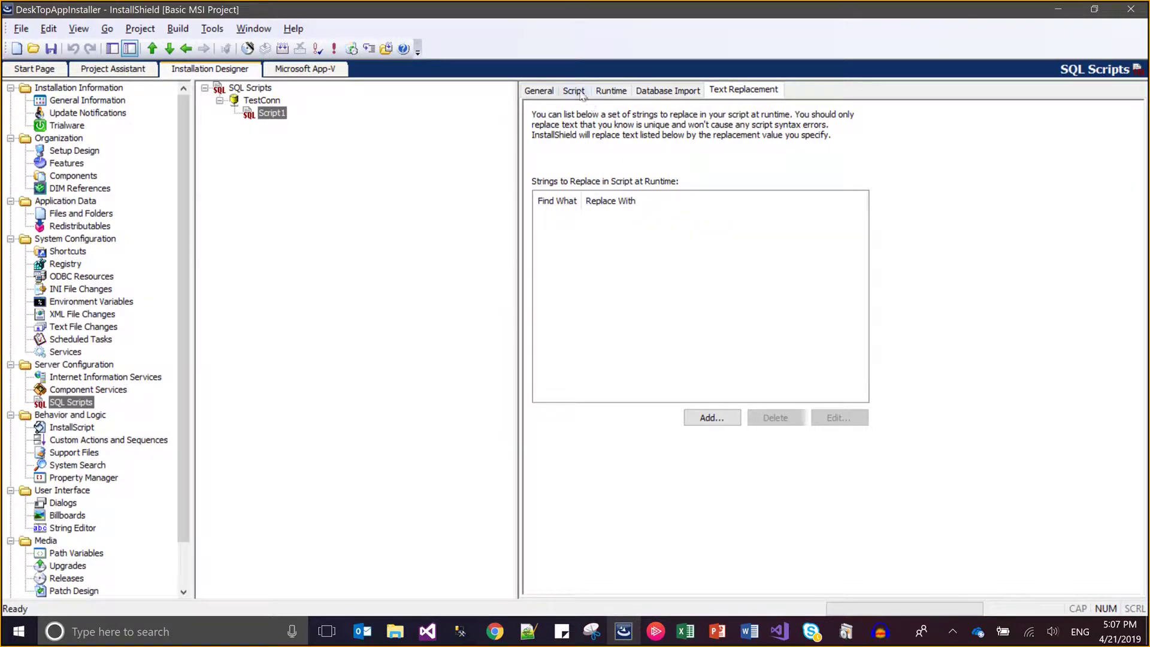
# - Review the end of Script1's SQL code, its text replacement list and its general settings
pyautogui.click(576, 91)
pyautogui.scroll(-20, 651, 325)
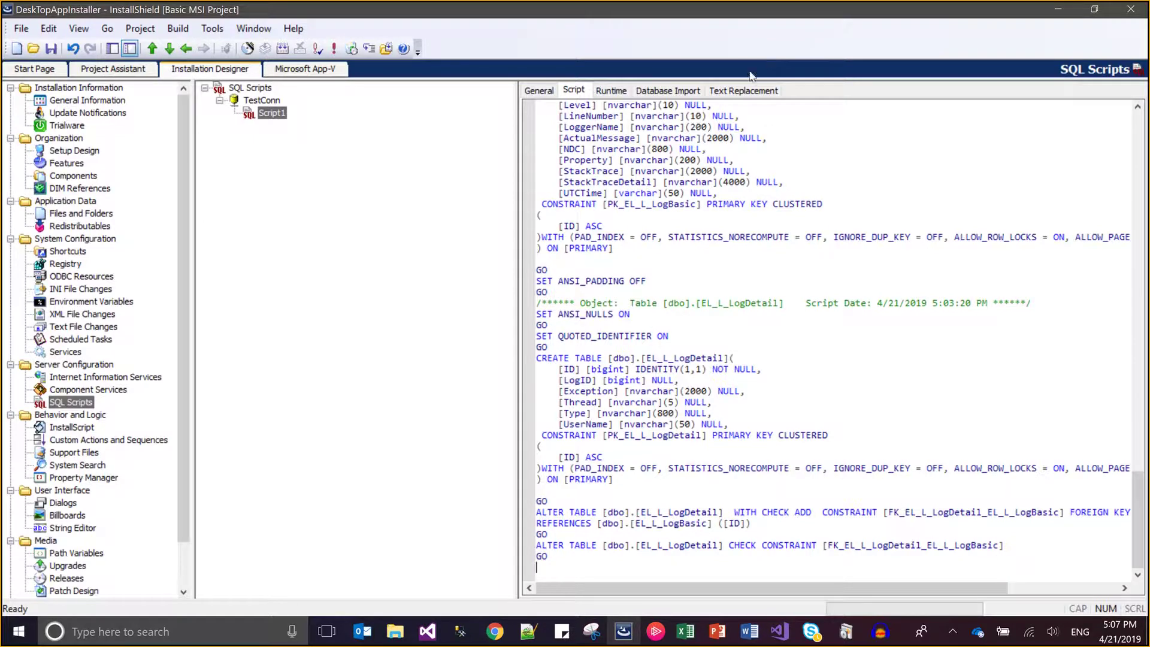
pyautogui.click(740, 90)
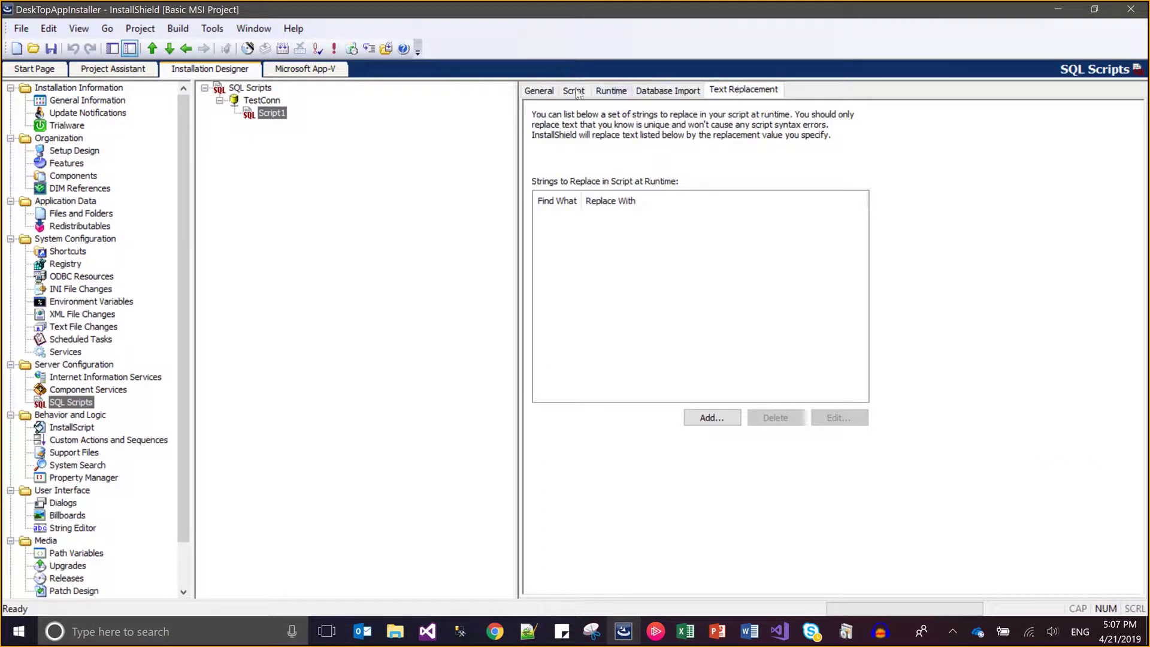
pyautogui.click(546, 91)
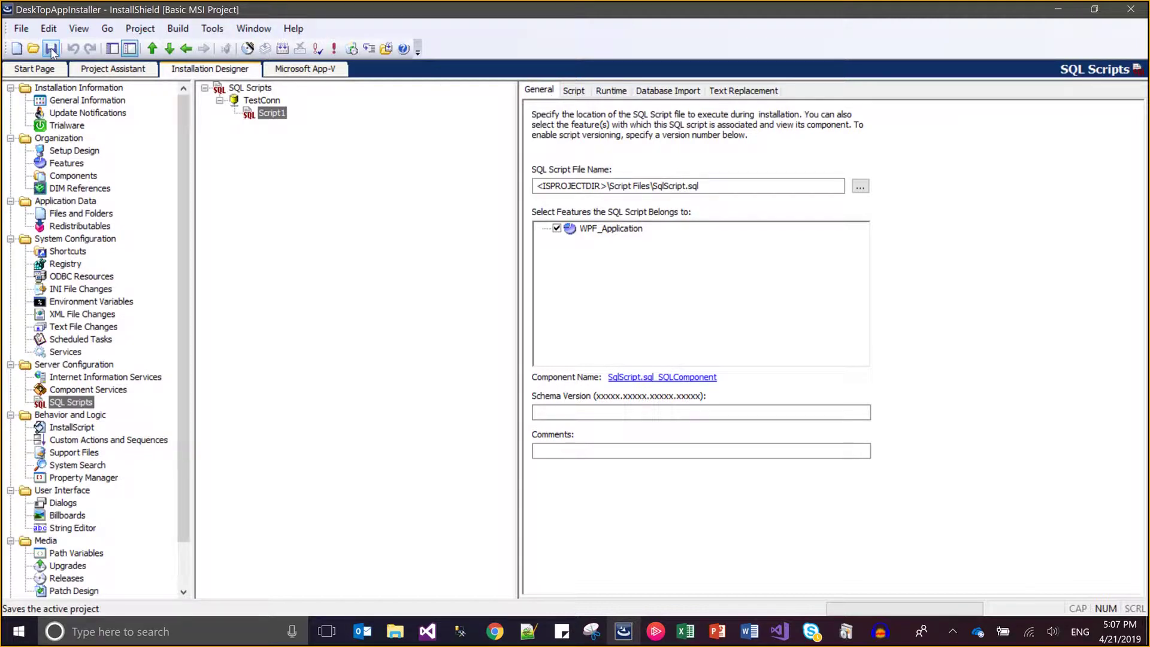
# - Save the DeskTopAppInstaller project and build its Kudos Release
pyautogui.click(178, 28)
pyautogui.click(200, 87)
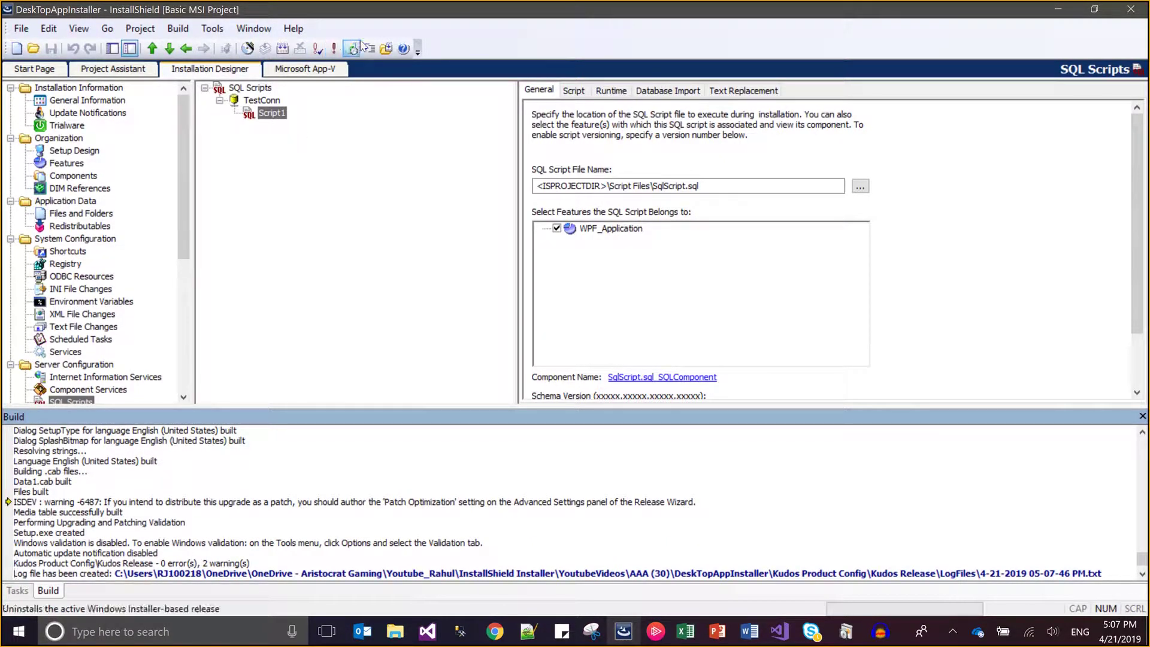
# - Open the built release's output folder and launch the DeskTopAppInstaller setup
pyautogui.click(386, 49)
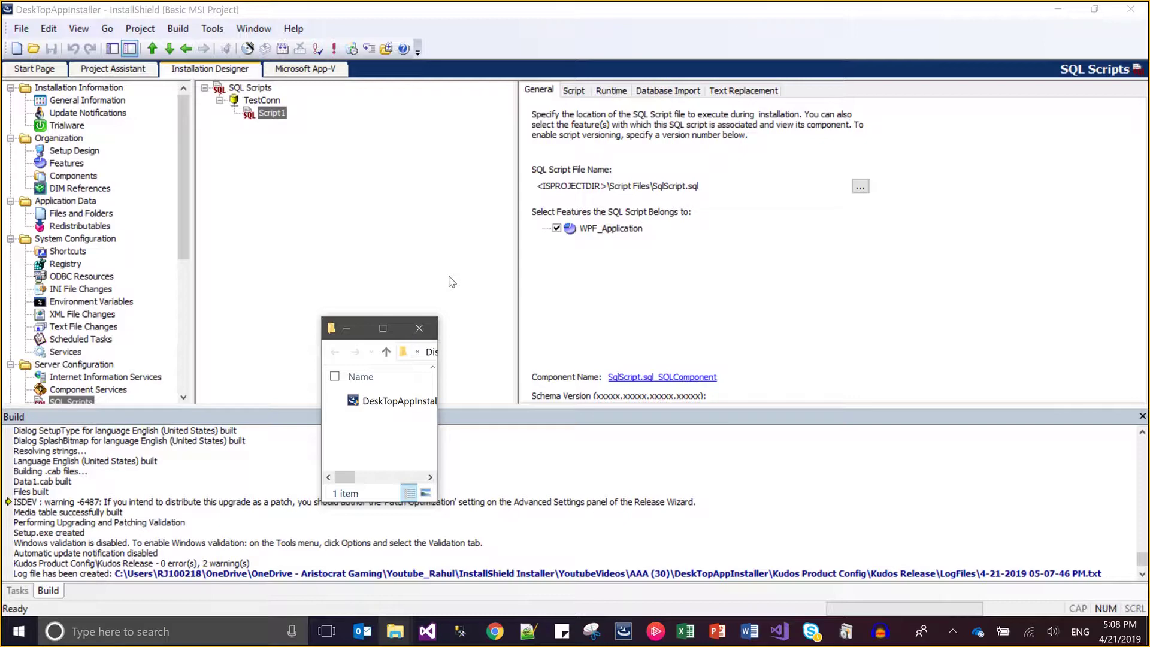
pyautogui.doubleClick(407, 402)
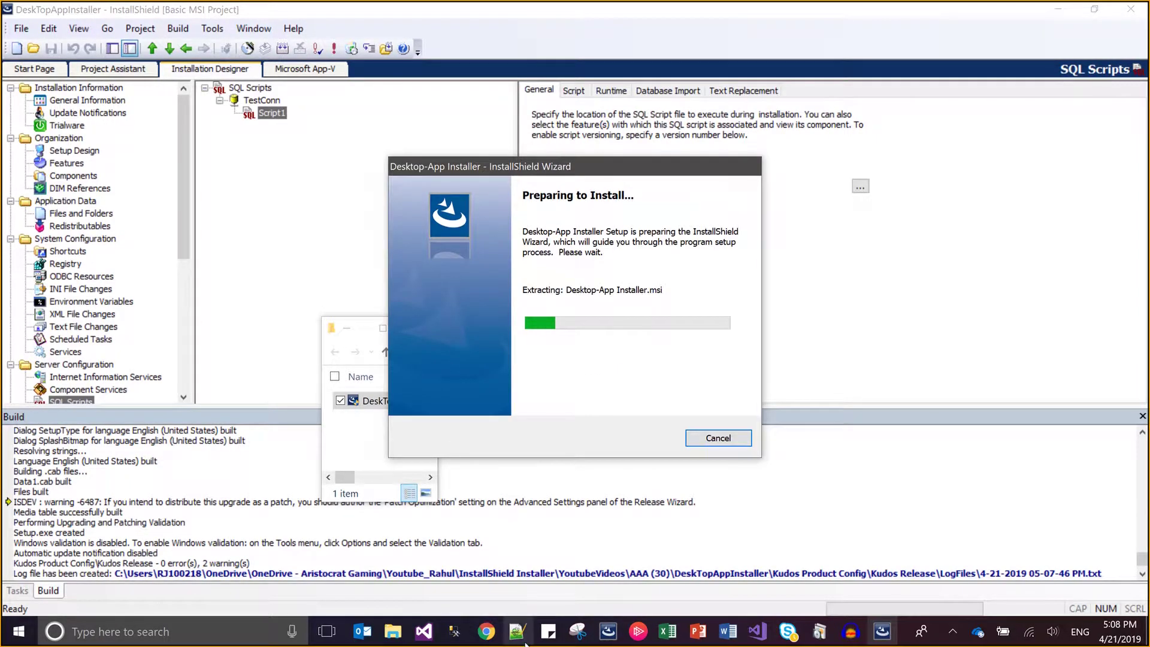
# - Switch to SQL Server Management Studio, refresh the Object Explorer and collapse the T1 database to review the existing databases
pyautogui.moveTo(474, 645)
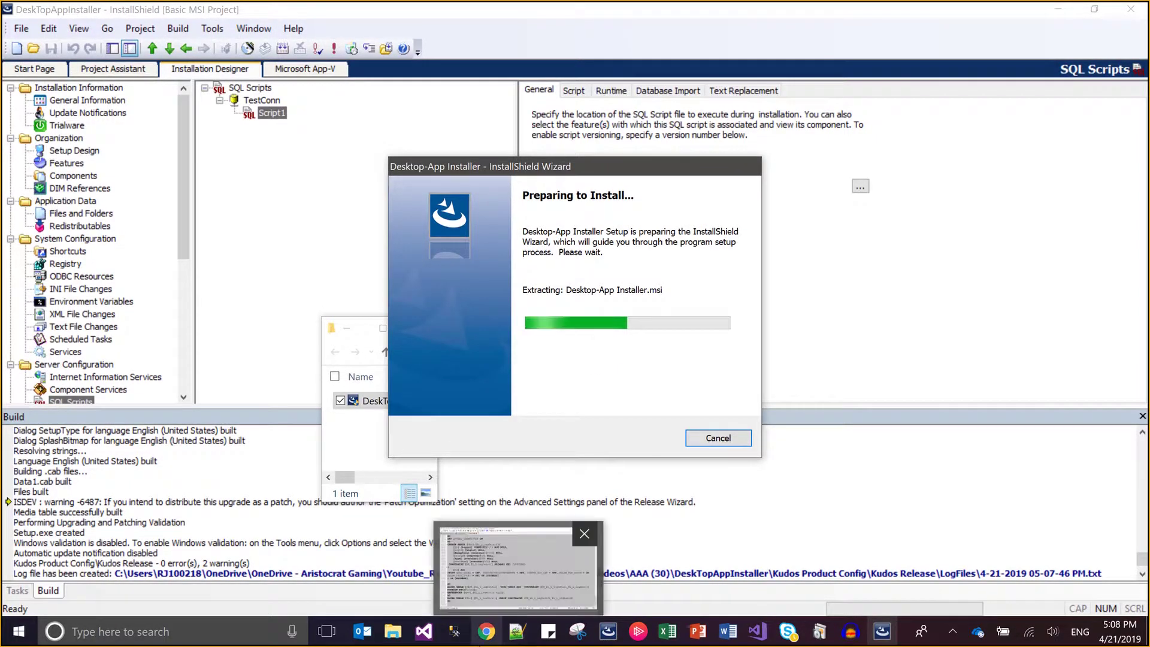
pyautogui.click(464, 642)
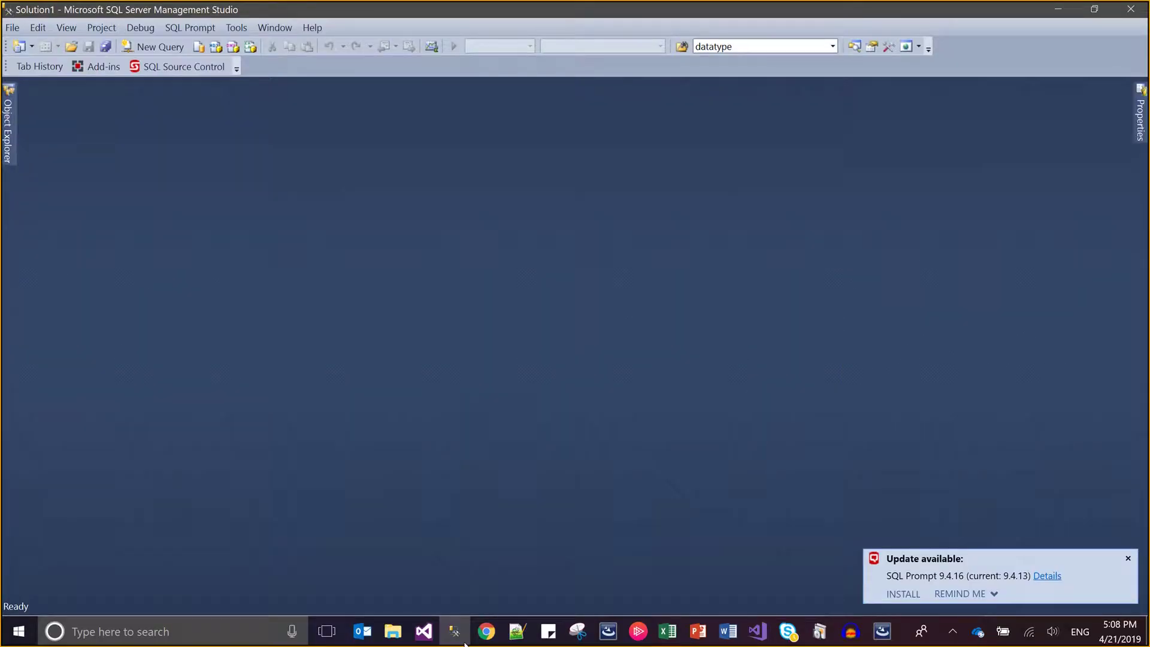
pyautogui.click(5, 111)
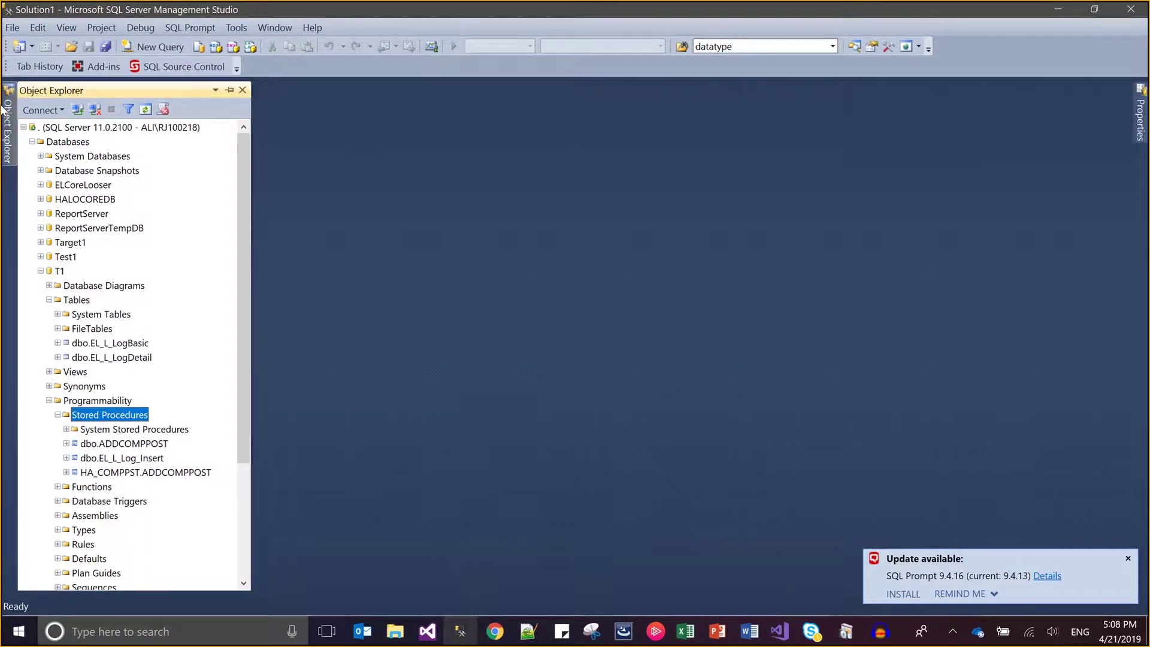
pyautogui.press('F5')
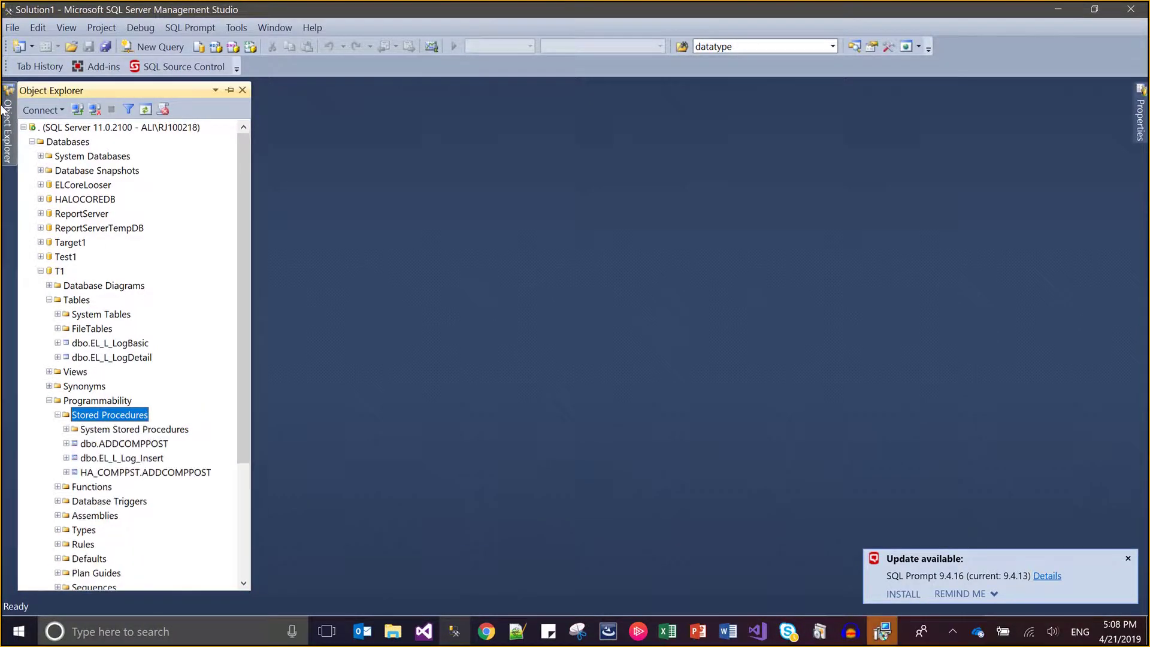
pyautogui.press('F5')
pyautogui.press('Left')
pyautogui.press('Left')
pyautogui.press('Left')
pyautogui.press('Left')
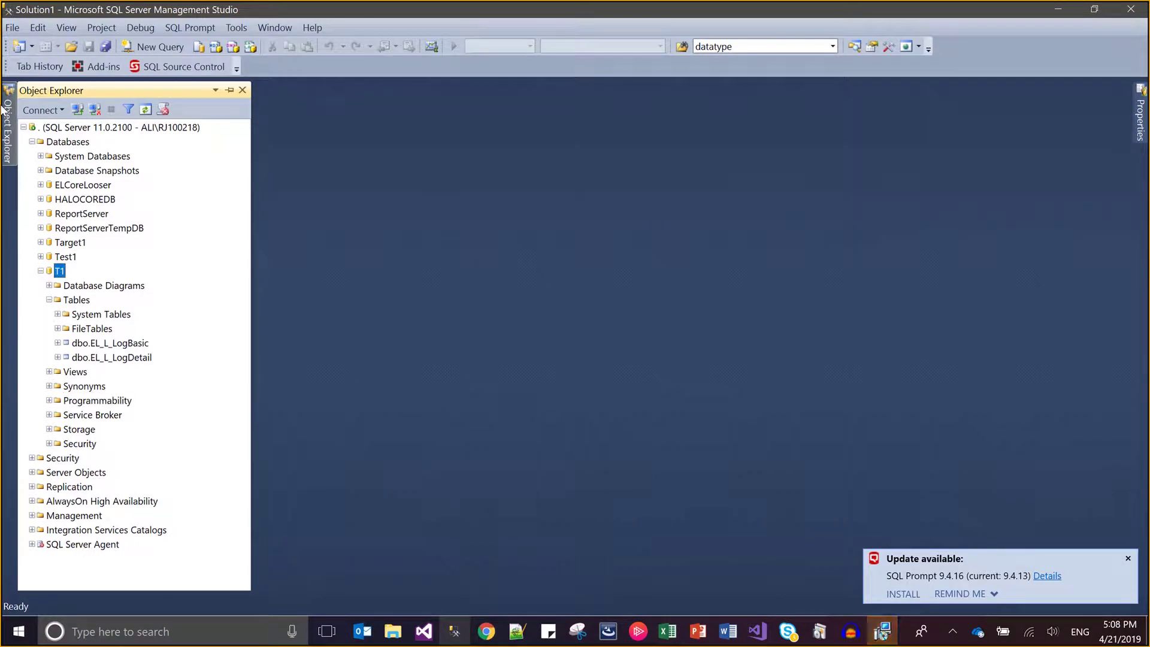
pyautogui.press('Left')
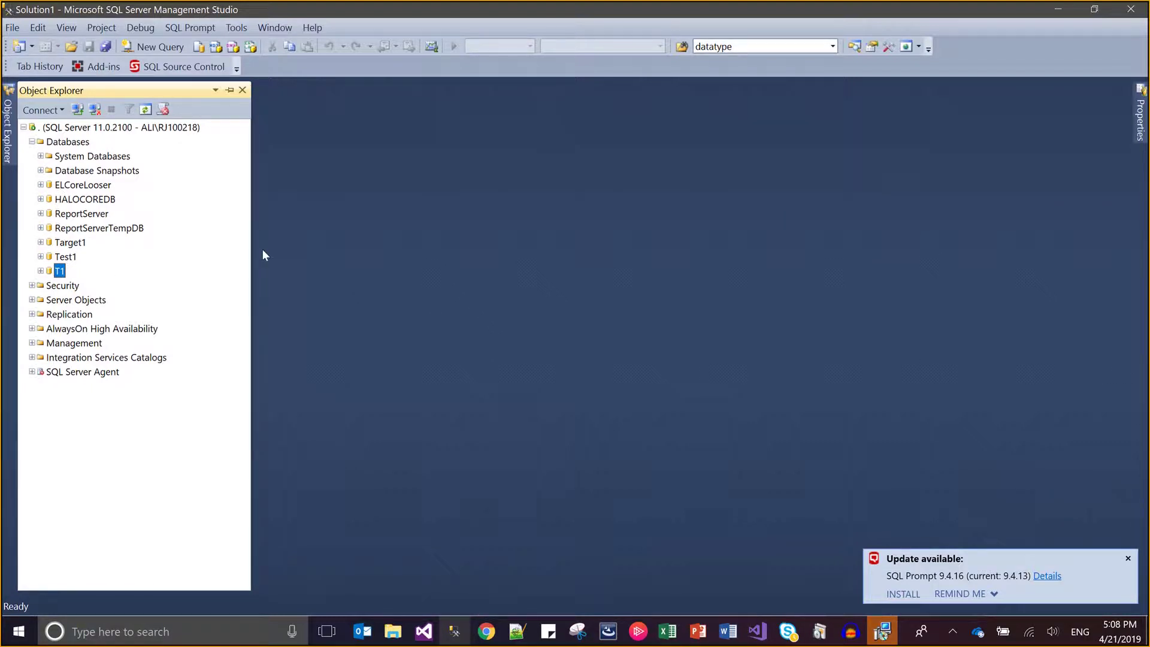
pyautogui.click(1049, 11)
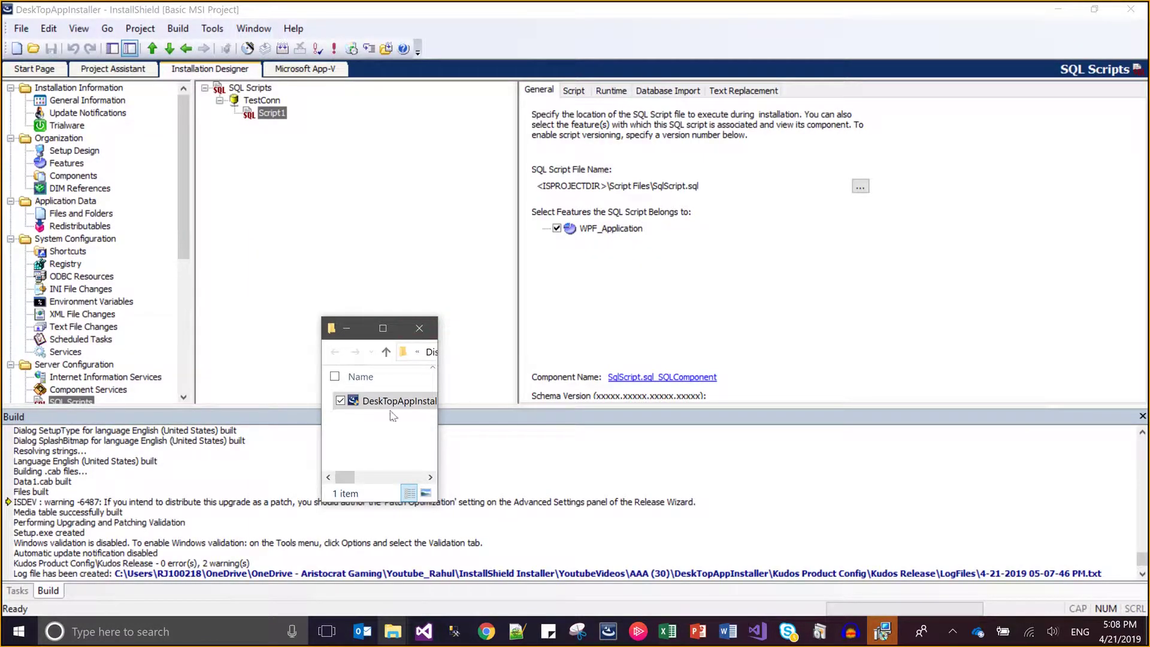
# - Return to the Desktop-App Installer wizard, accept the license agreement and keep the default destination folder to reach the Database Server page
pyautogui.click(878, 634)
pyautogui.click(638, 451)
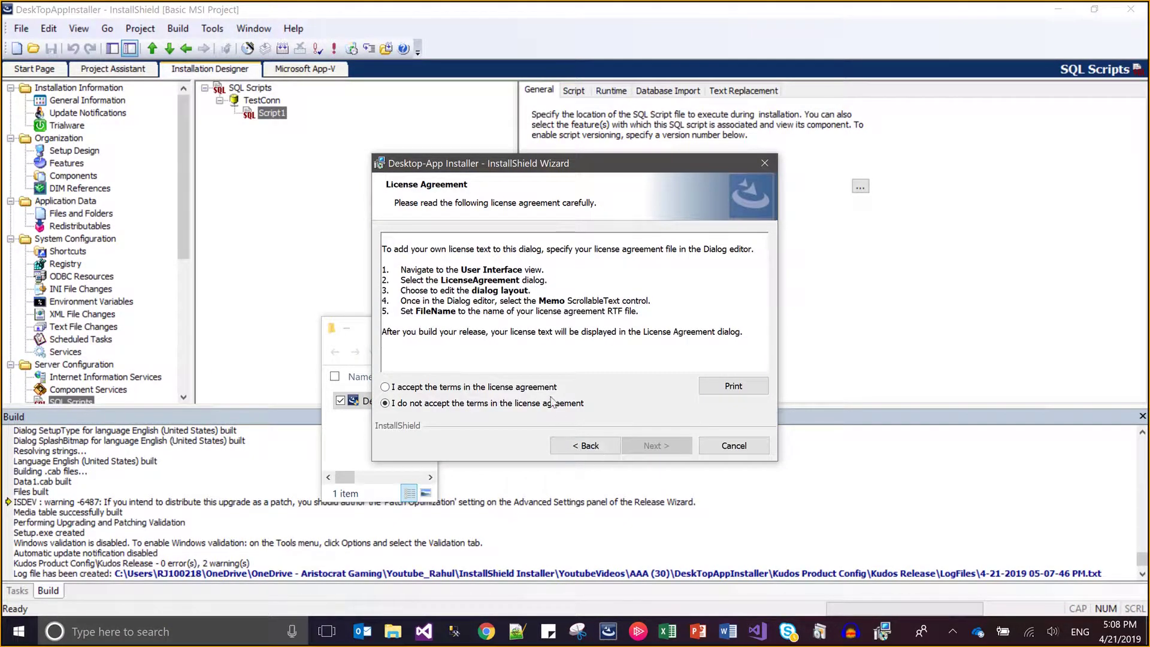
pyautogui.click(552, 393)
pyautogui.press('Return')
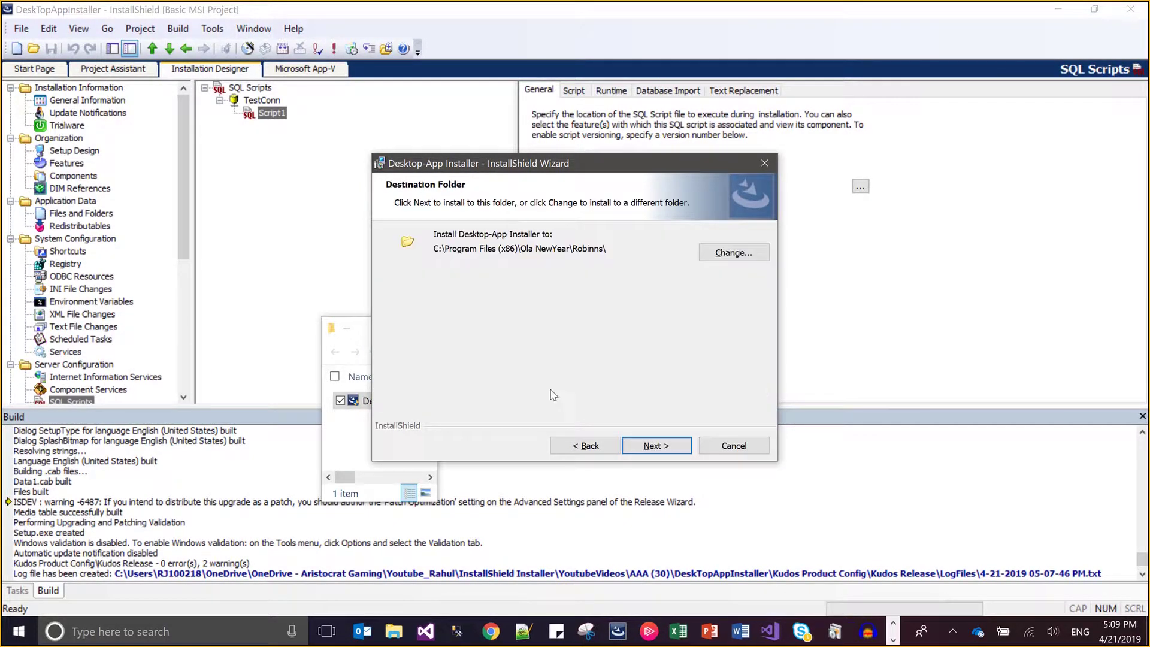
pyautogui.press('Return')
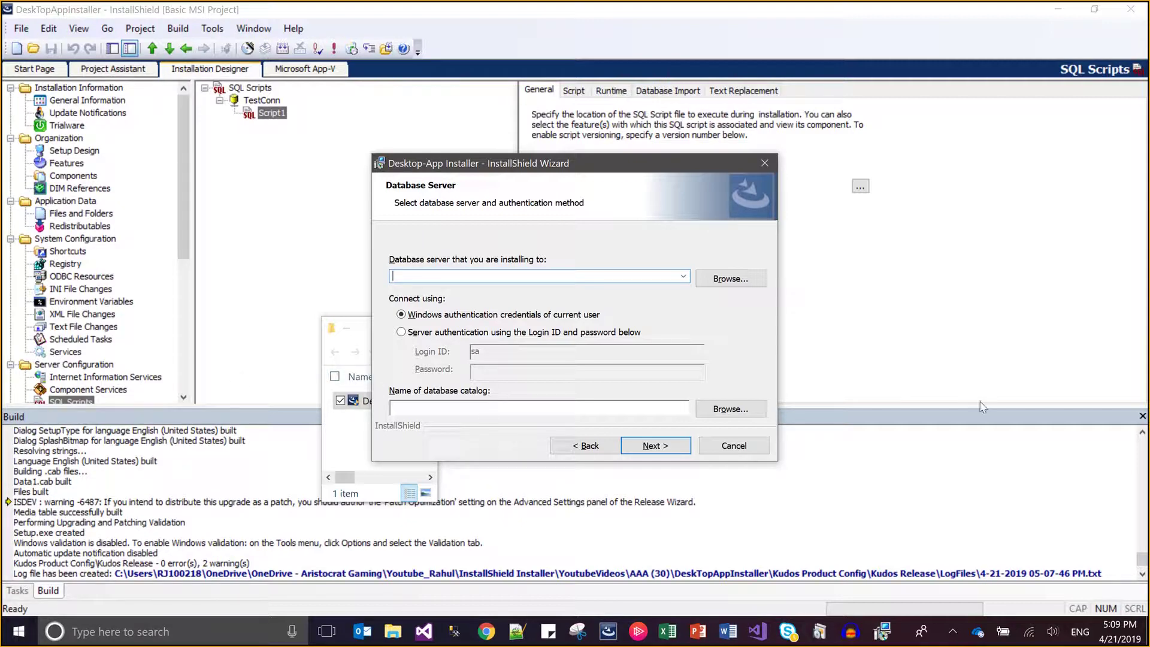
# - In InstallShield, close the build output and view the English (United States) layout of the DatabaseFolder dialog
pyautogui.click(1142, 415)
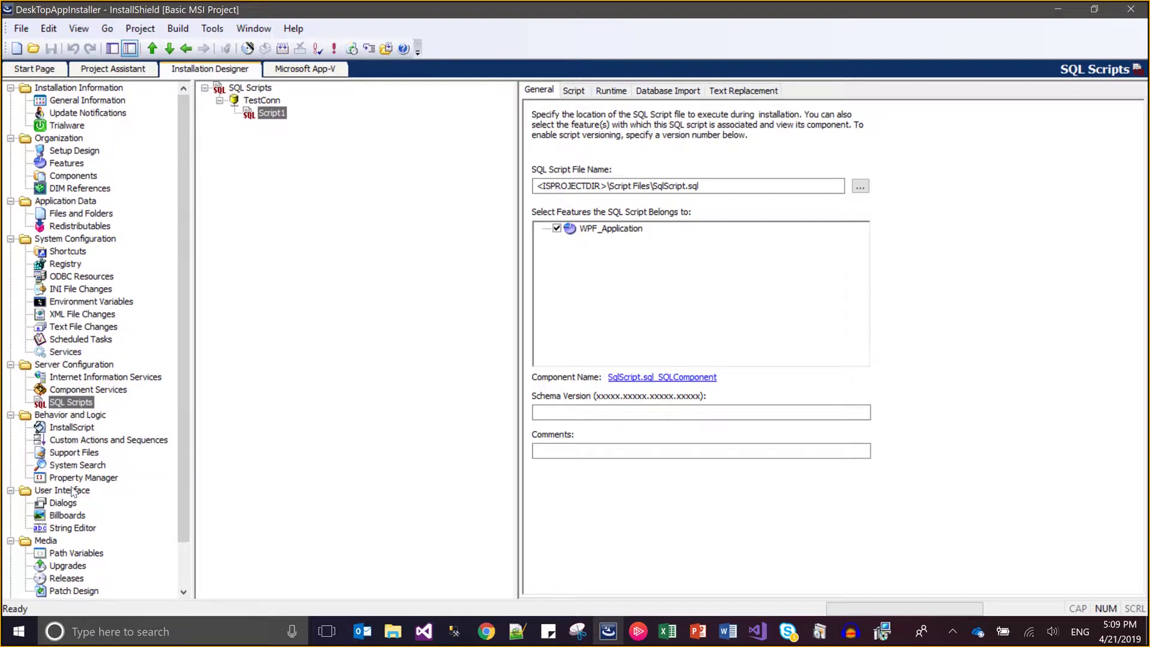
pyautogui.click(63, 503)
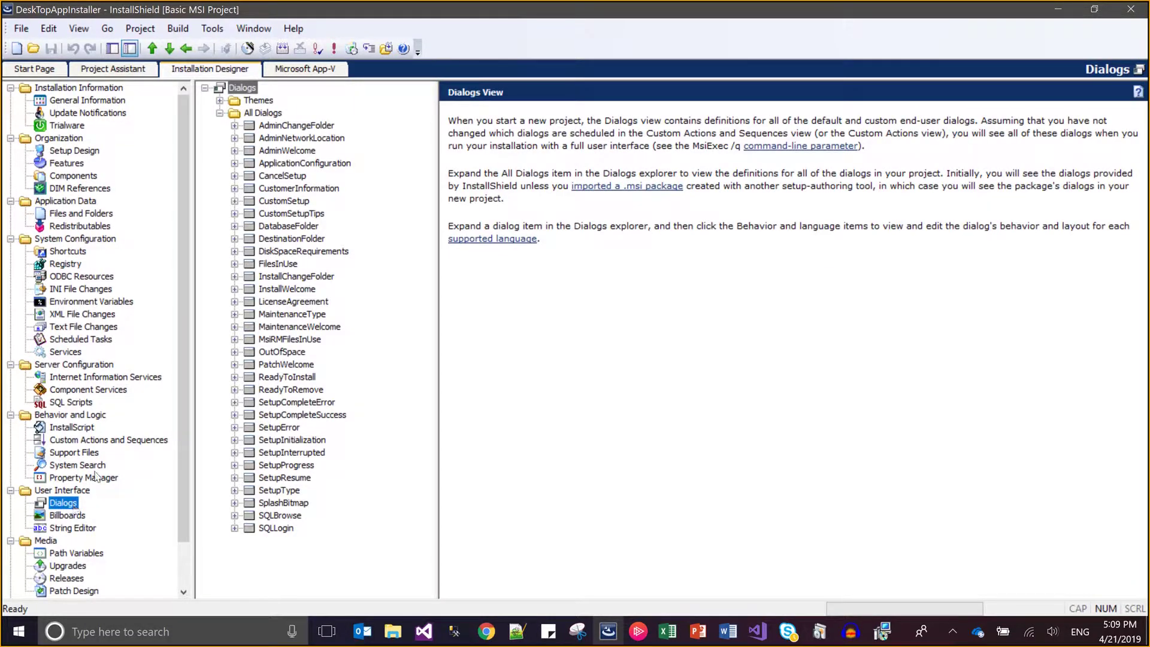
pyautogui.click(287, 227)
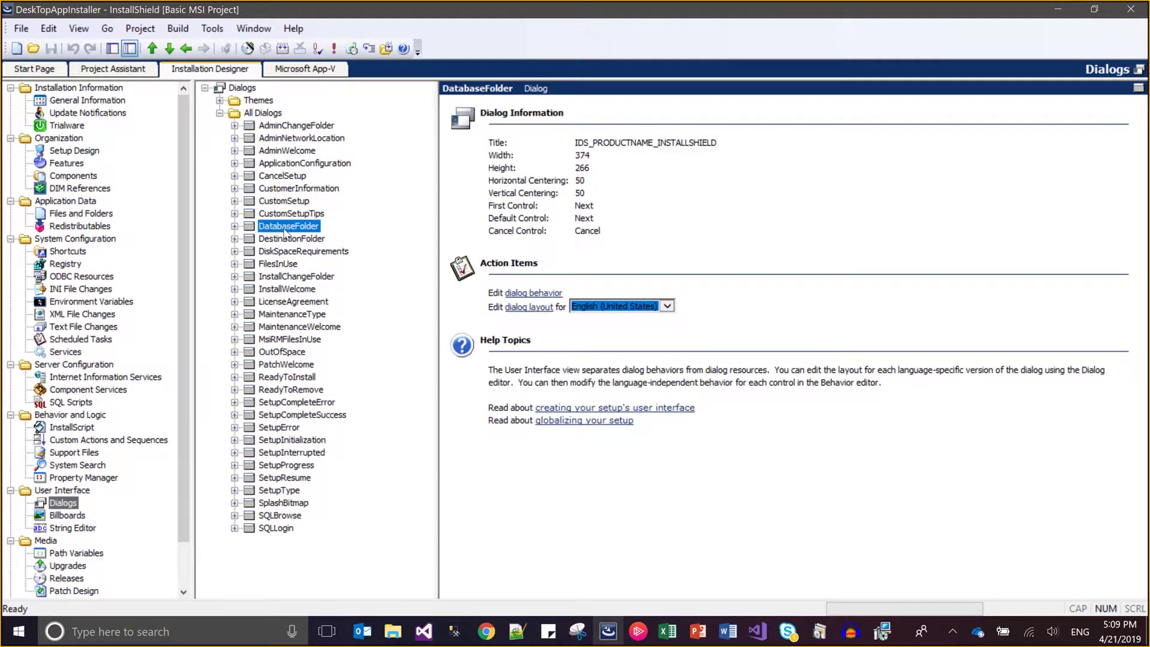
pyautogui.click(235, 226)
pyautogui.click(281, 251)
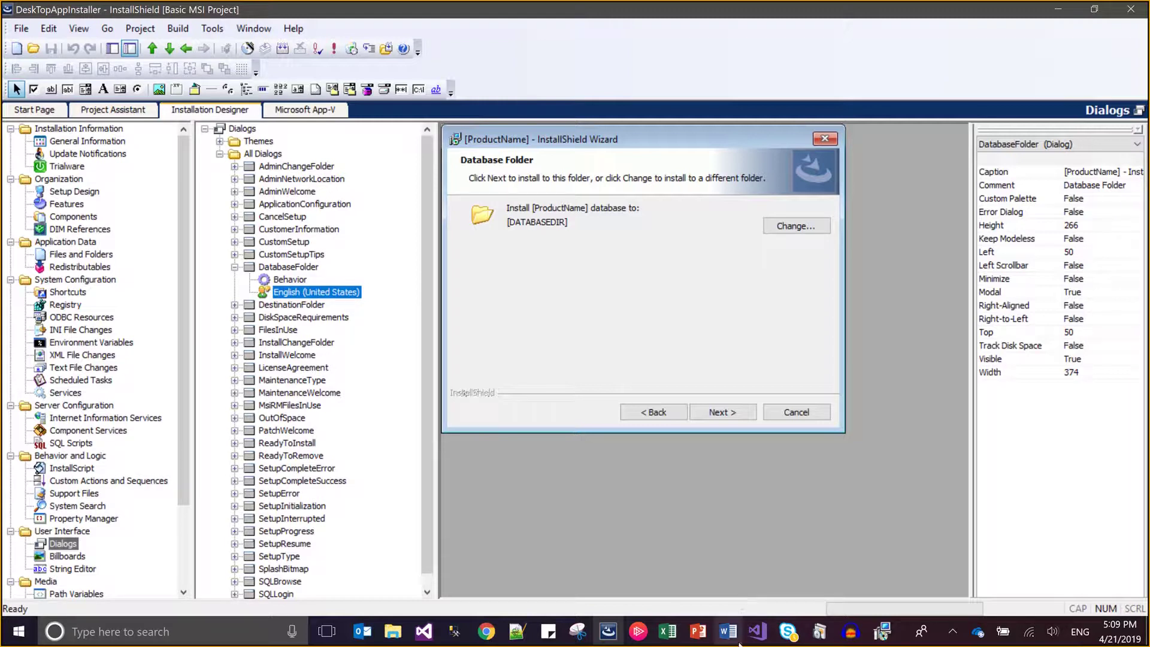
# - Compare the running wizard's Database Server page with the English (United States) layout of the SQLLogin dialog
pyautogui.click(882, 633)
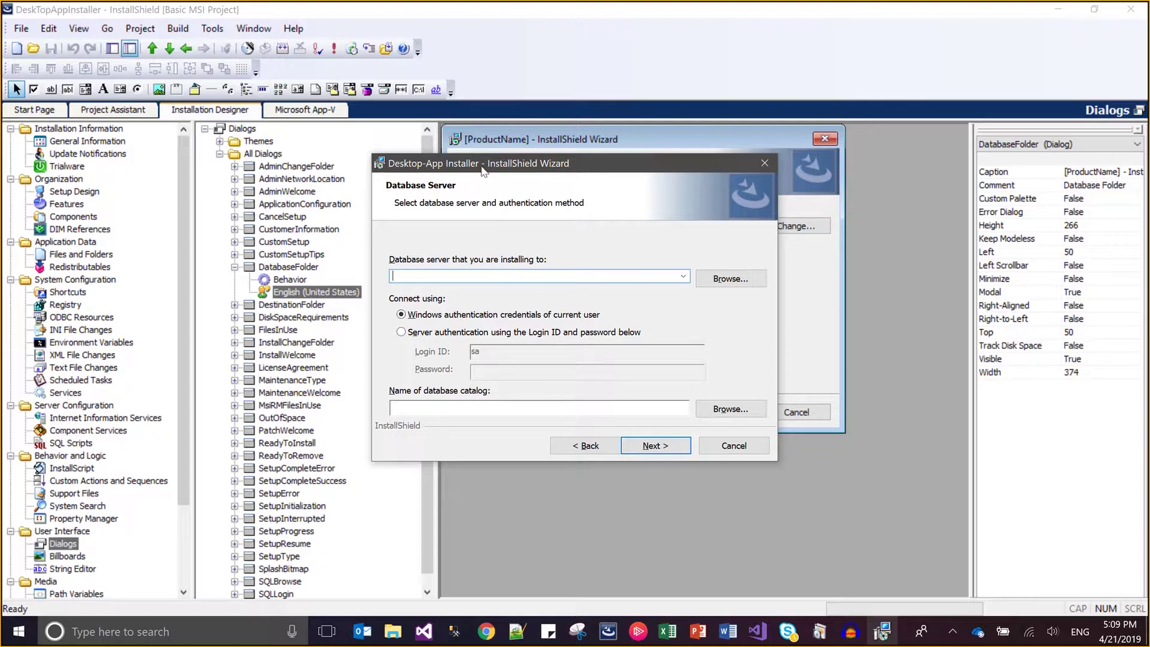
pyautogui.moveTo(481, 170); pyautogui.dragTo(676, 365)
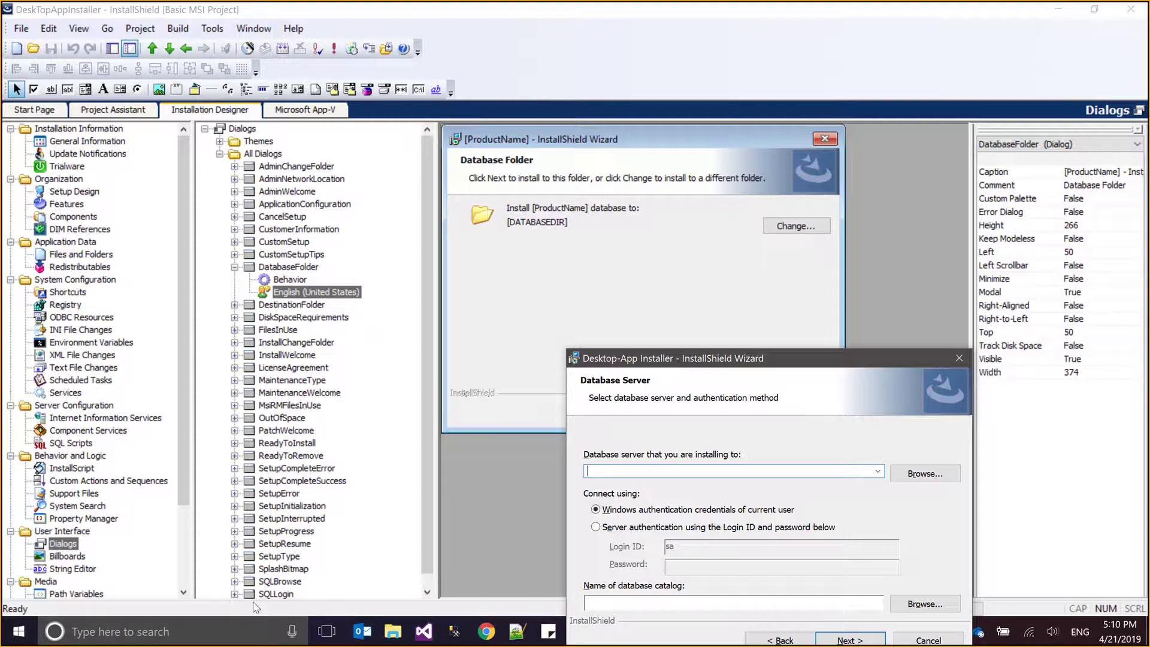
pyautogui.click(275, 595)
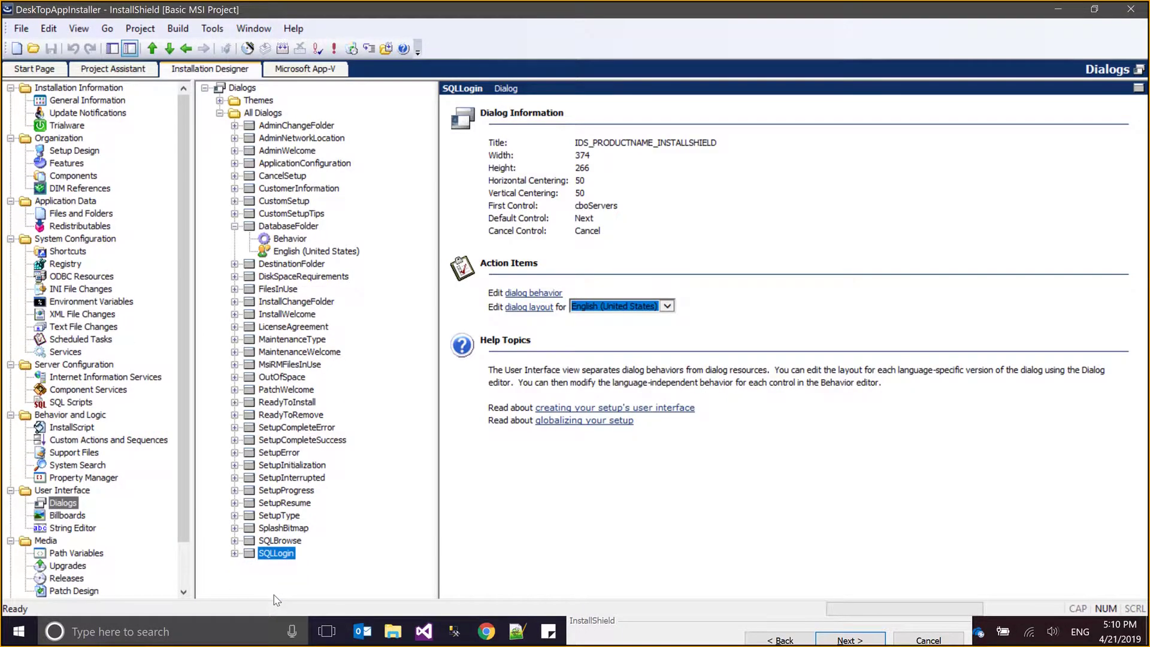
pyautogui.click(234, 554)
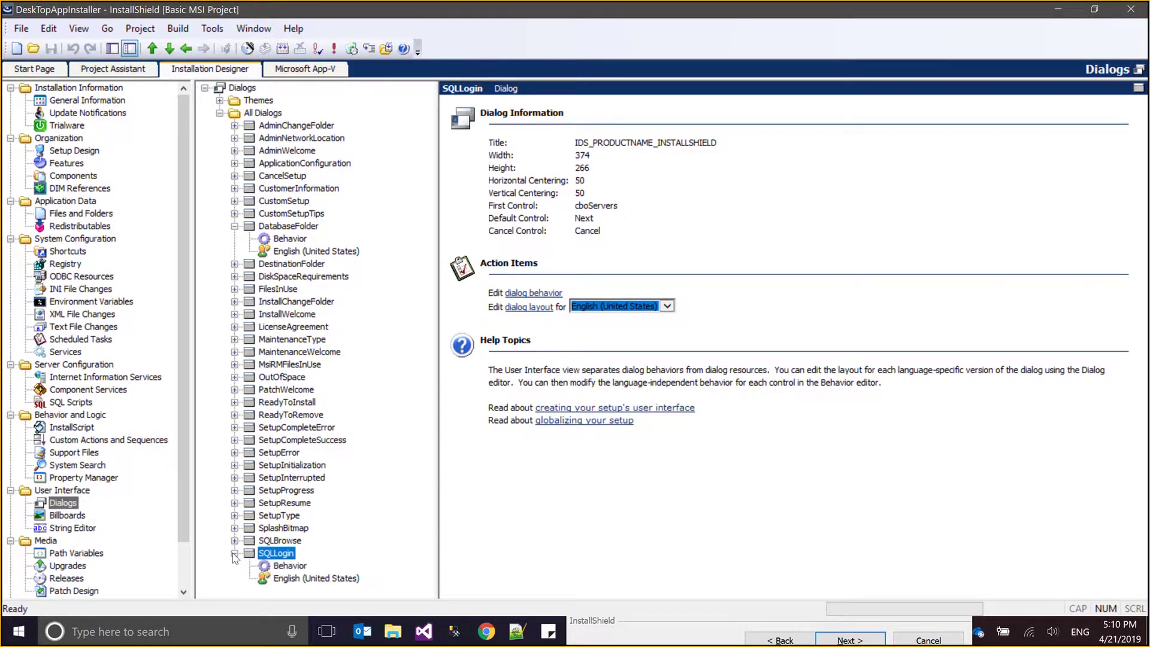
pyautogui.click(277, 568)
pyautogui.click(284, 576)
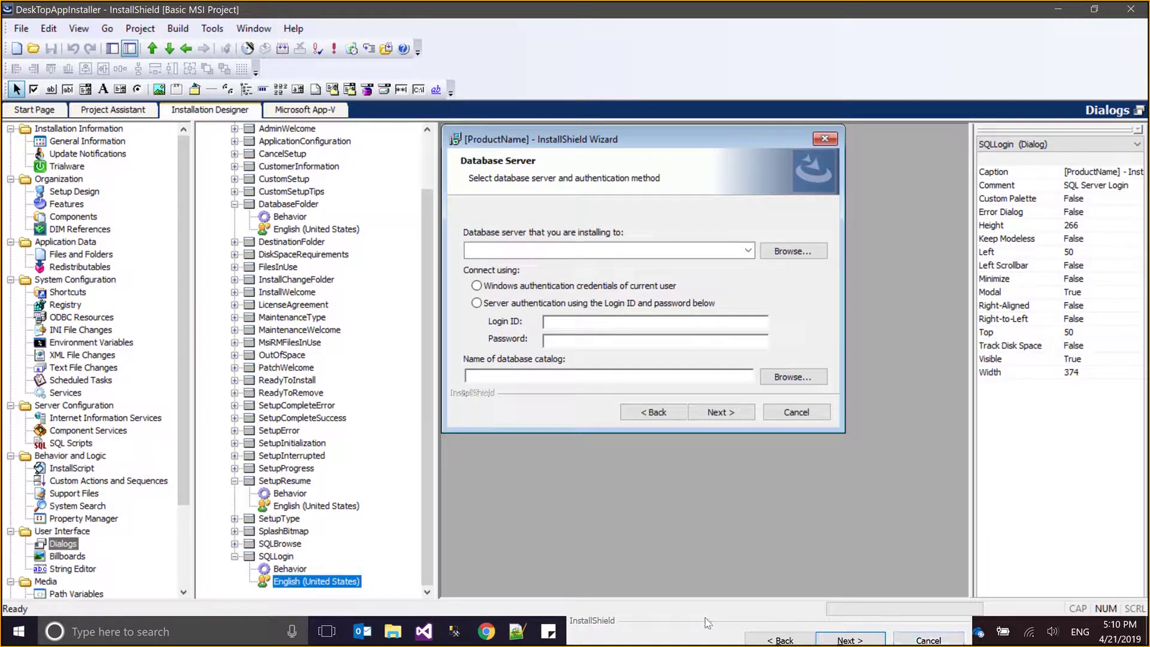
# - In the installer wizard, set the database server to "." and connect with the Windows authentication credentials of the current user
pyautogui.click(1059, 10)
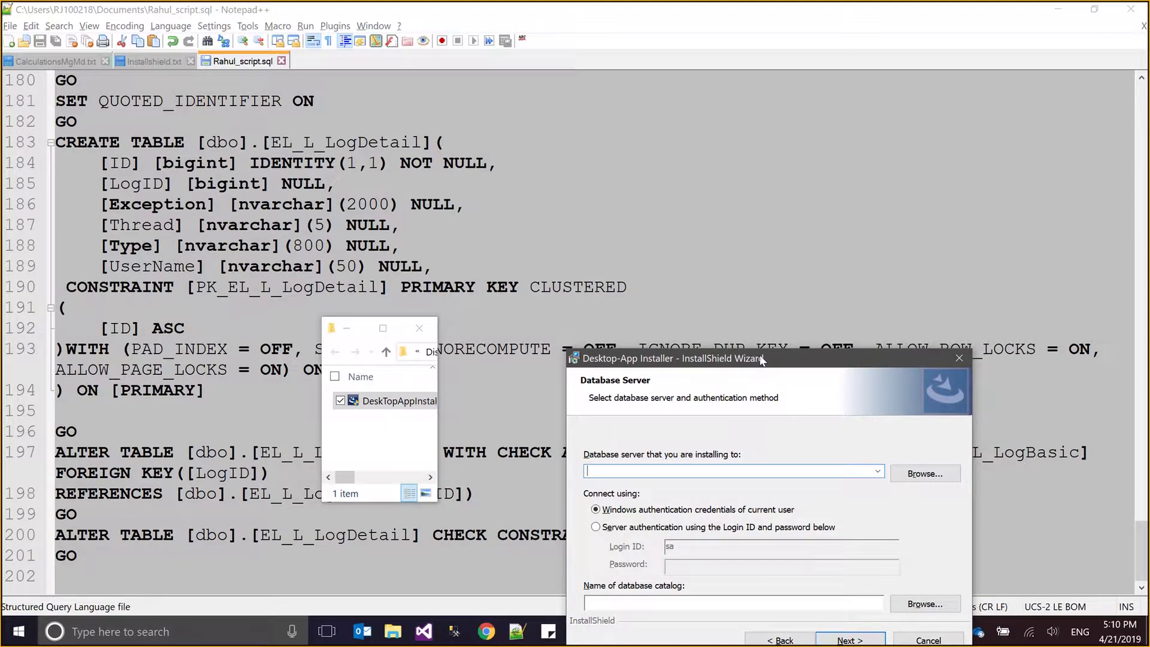
pyautogui.moveTo(753, 350); pyautogui.dragTo(467, 104)
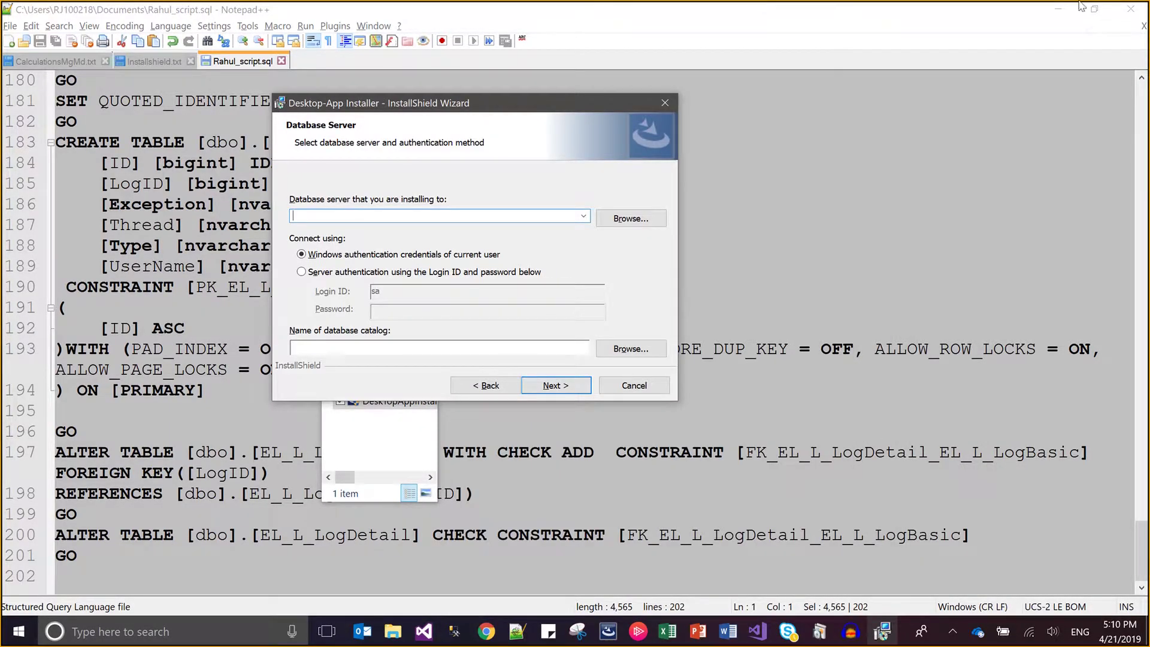
pyautogui.click(297, 216)
pyautogui.click(398, 276)
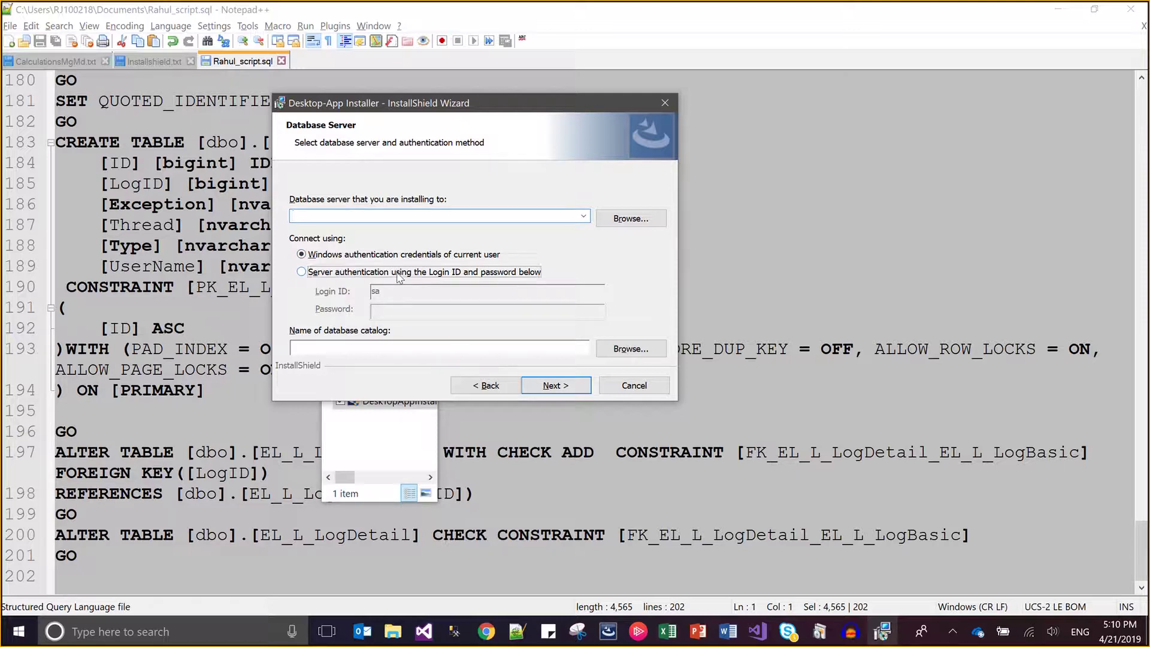
pyautogui.click(319, 258)
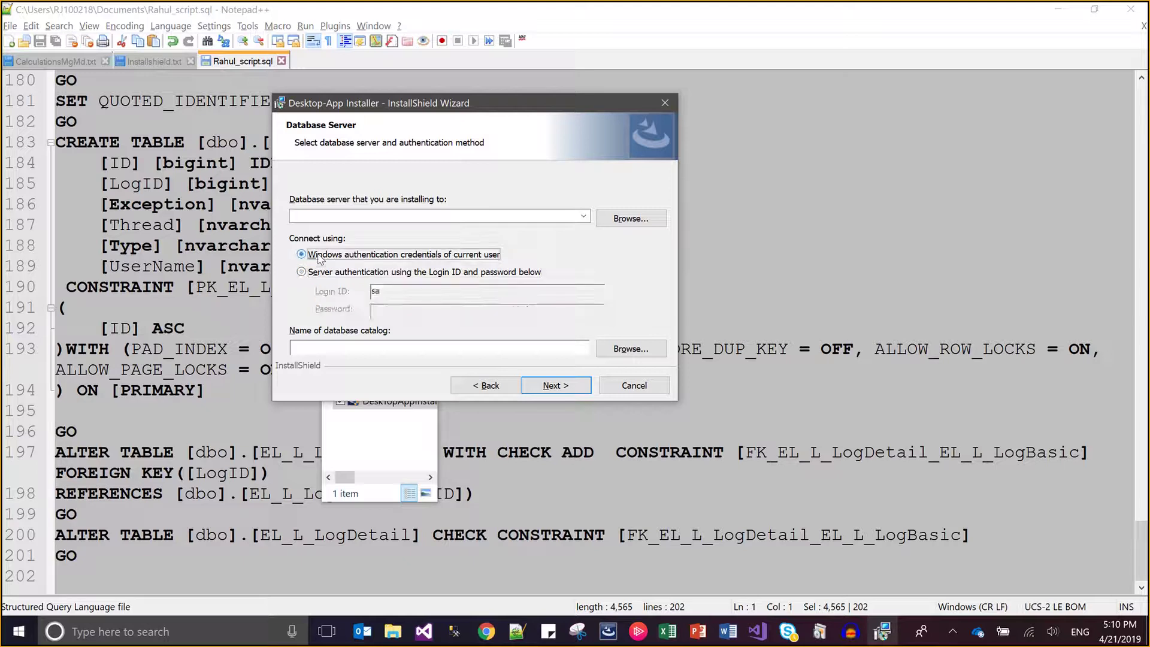
pyautogui.click(336, 346)
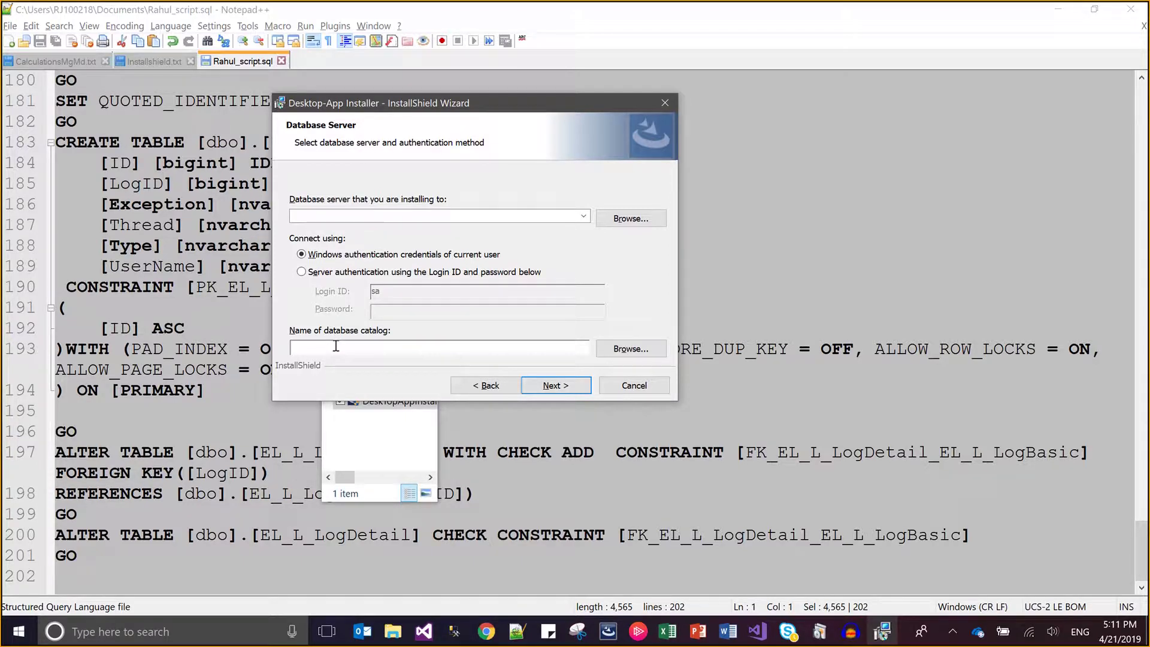
pyautogui.click(336, 218)
pyautogui.write('.')
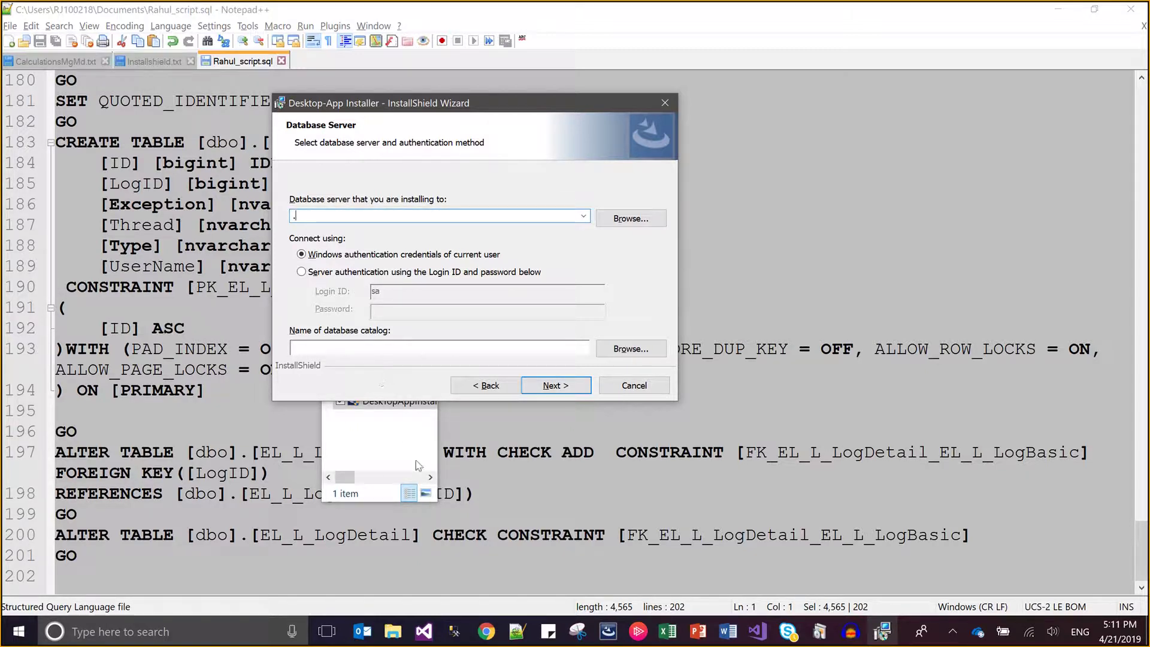
# - Check the existing databases in SQL Server Management Studio, then set the wizard's database catalog name to P1 and continue to Customer Information
pyautogui.click(454, 631)
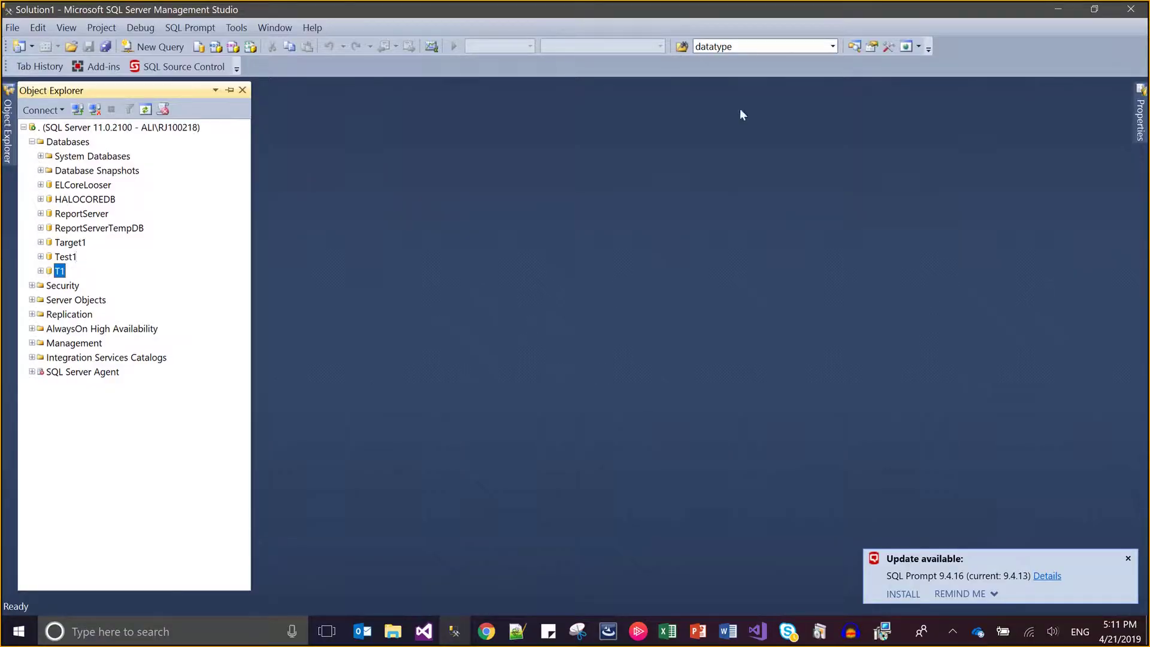
pyautogui.click(1058, 9)
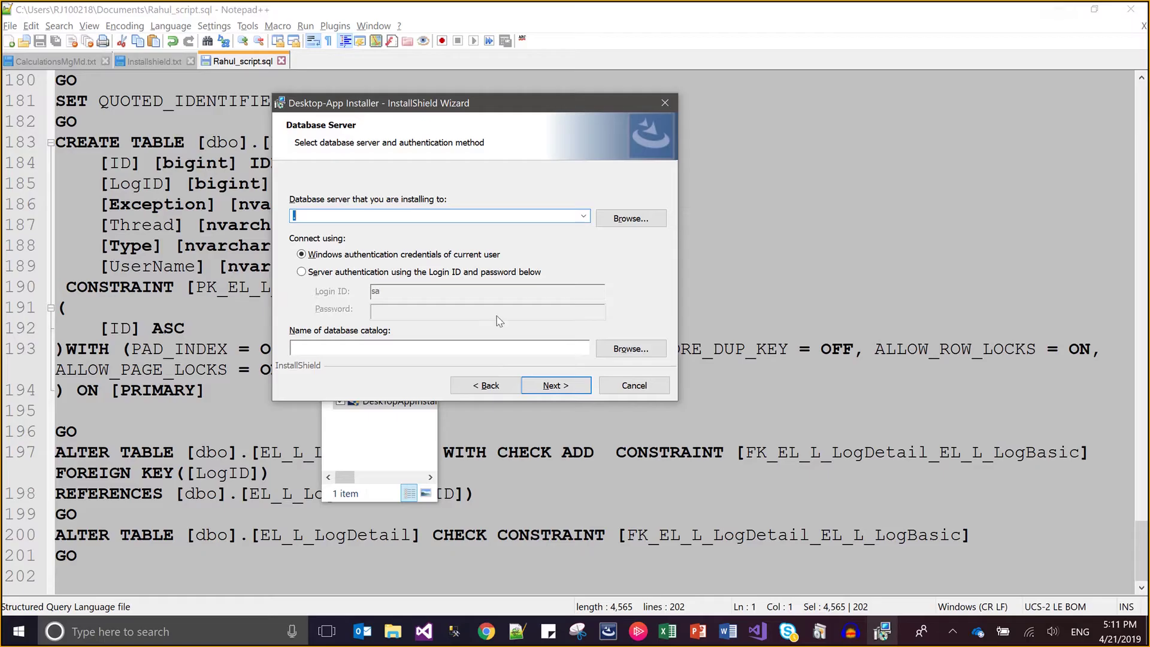
pyautogui.click(308, 354)
pyautogui.write('P1')
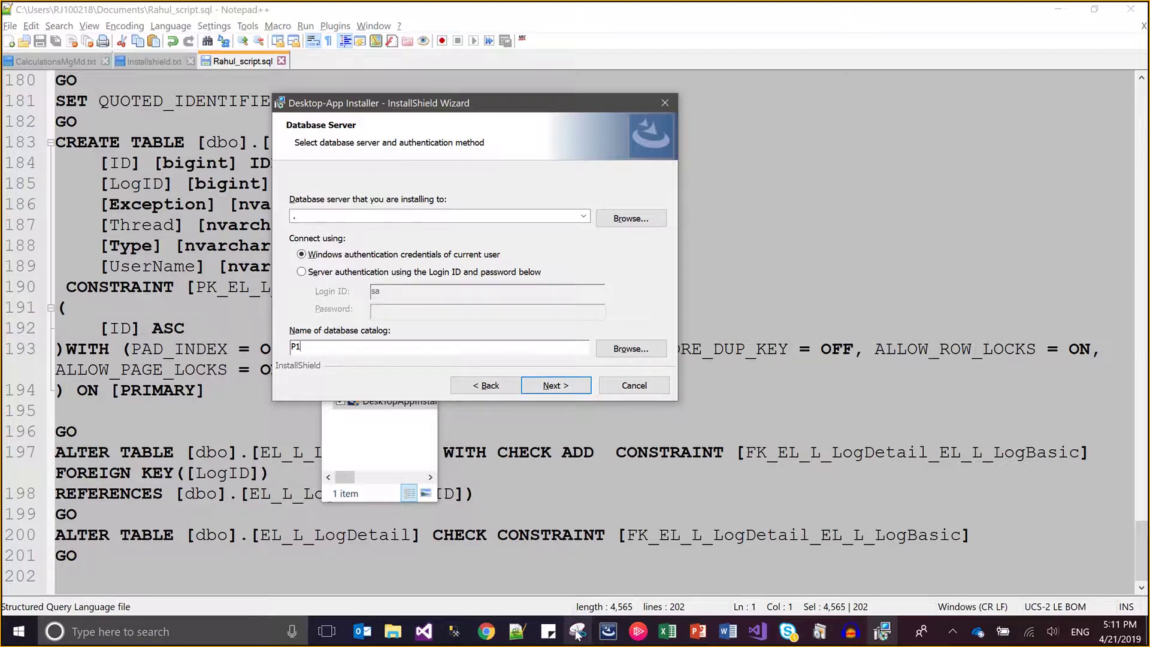
pyautogui.click(607, 631)
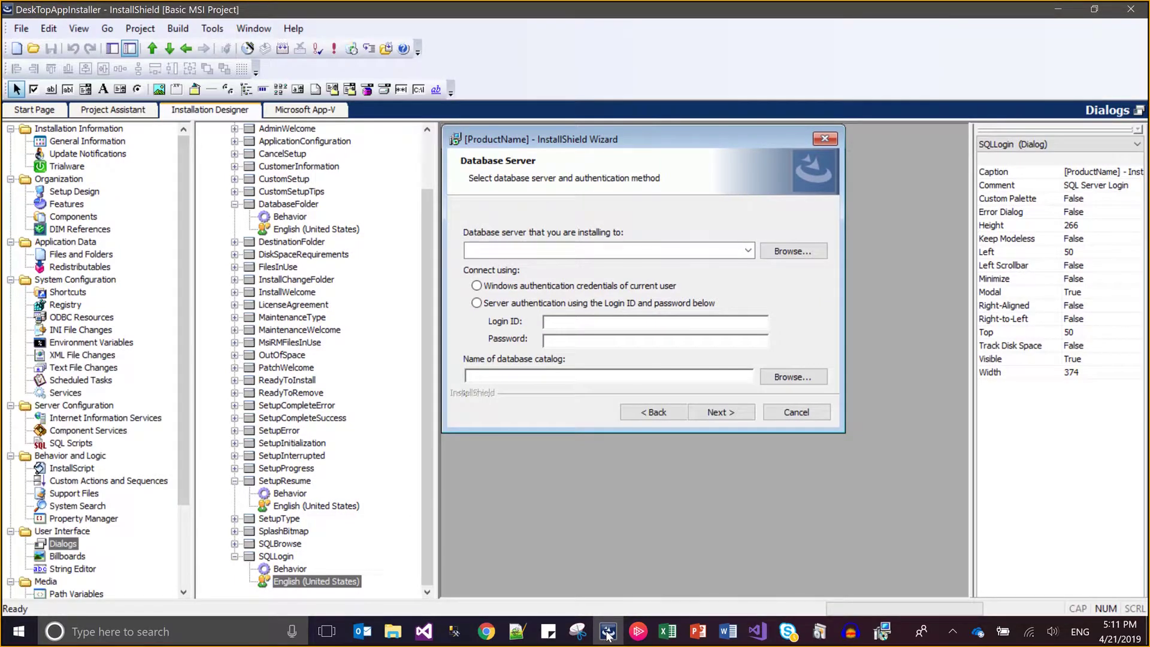
pyautogui.click(882, 630)
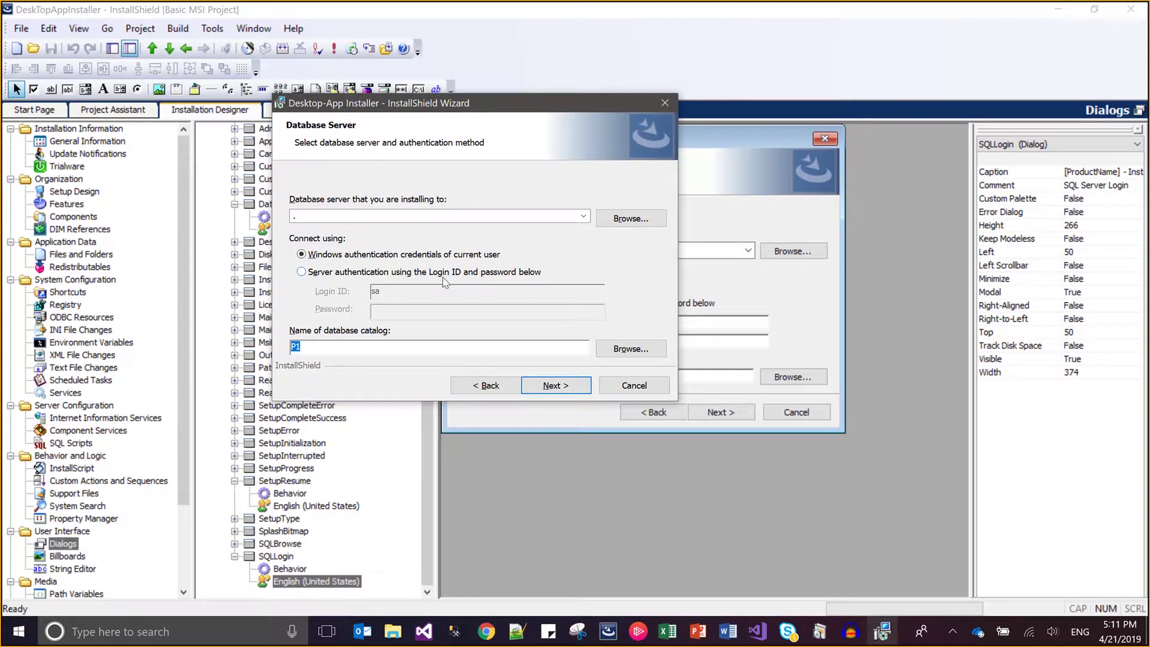
pyautogui.click(536, 385)
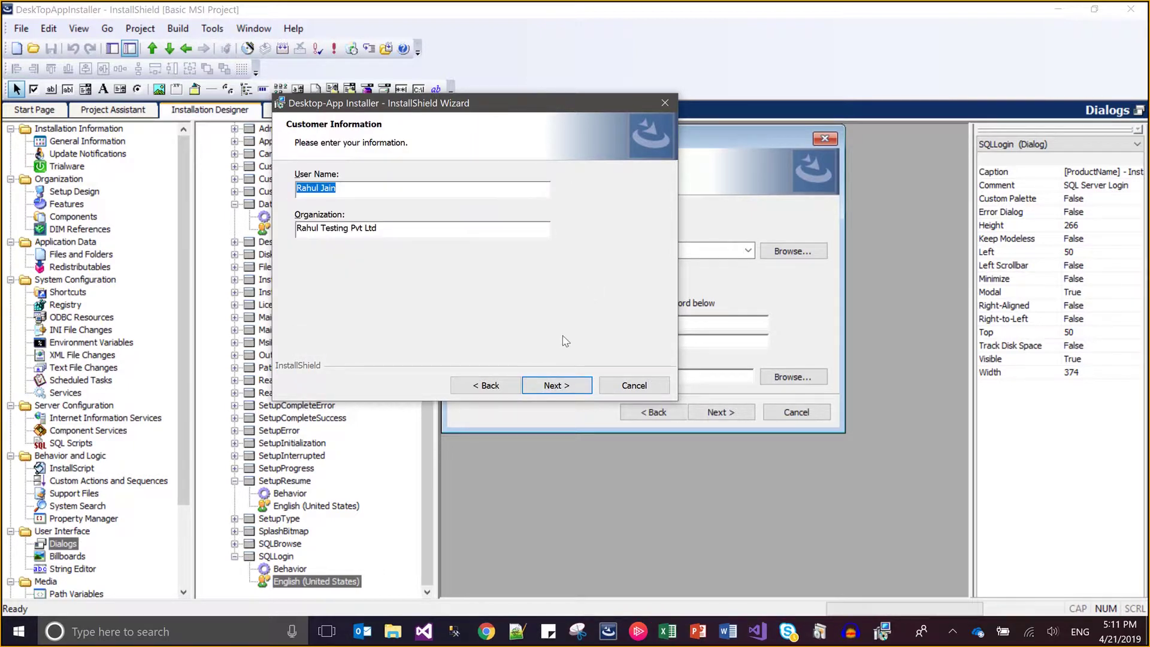
# - Switch to SQL Server Management Studio and refresh the Databases list to check for the P1 database
pyautogui.click(463, 631)
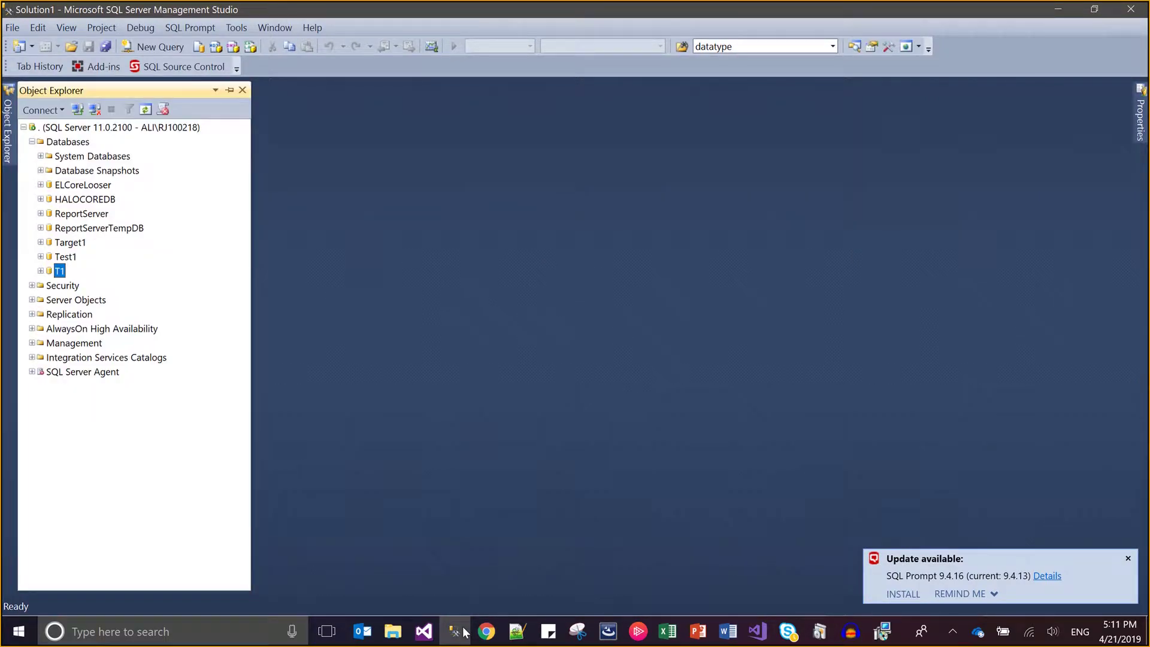
pyautogui.click(72, 144)
pyautogui.press('F5')
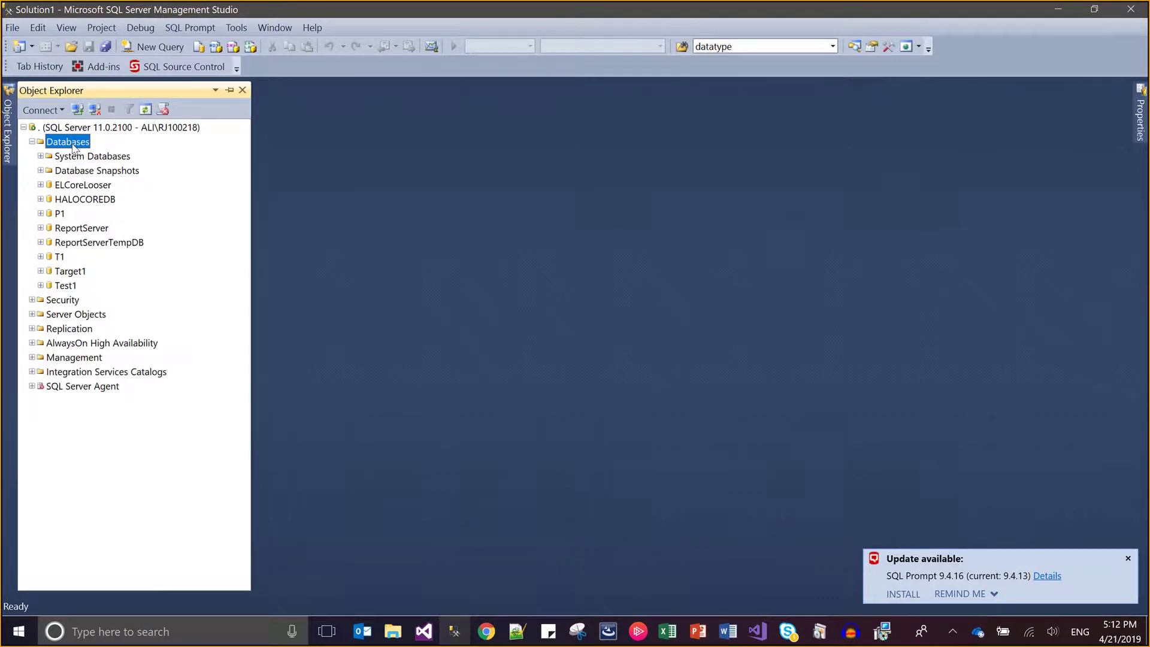
# - Examine the Tables and Programmability folders of the P1 database before the installation runs
pyautogui.press('Down')
pyautogui.press('Down')
pyautogui.press('Down')
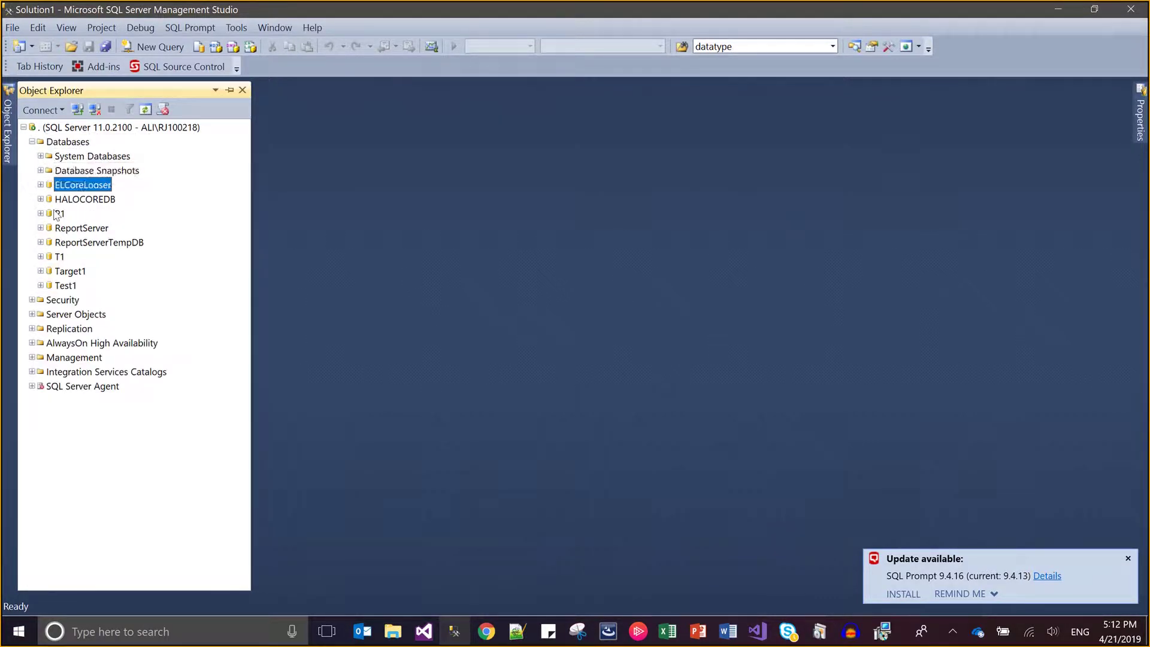
pyautogui.press('Down')
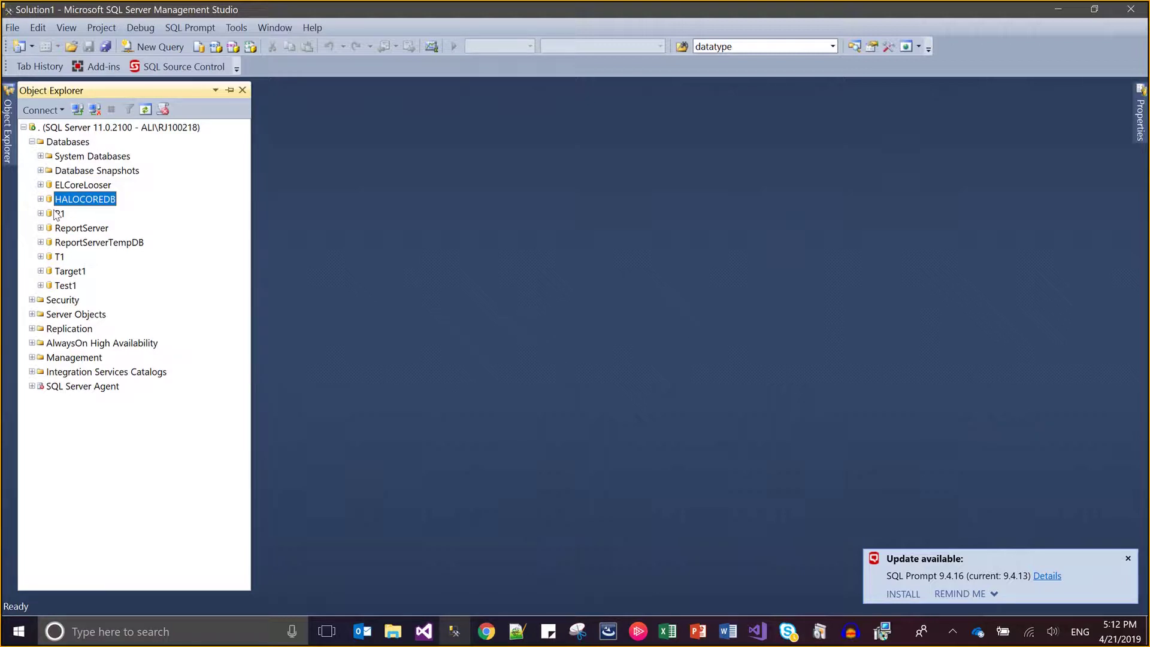
pyautogui.press('Down')
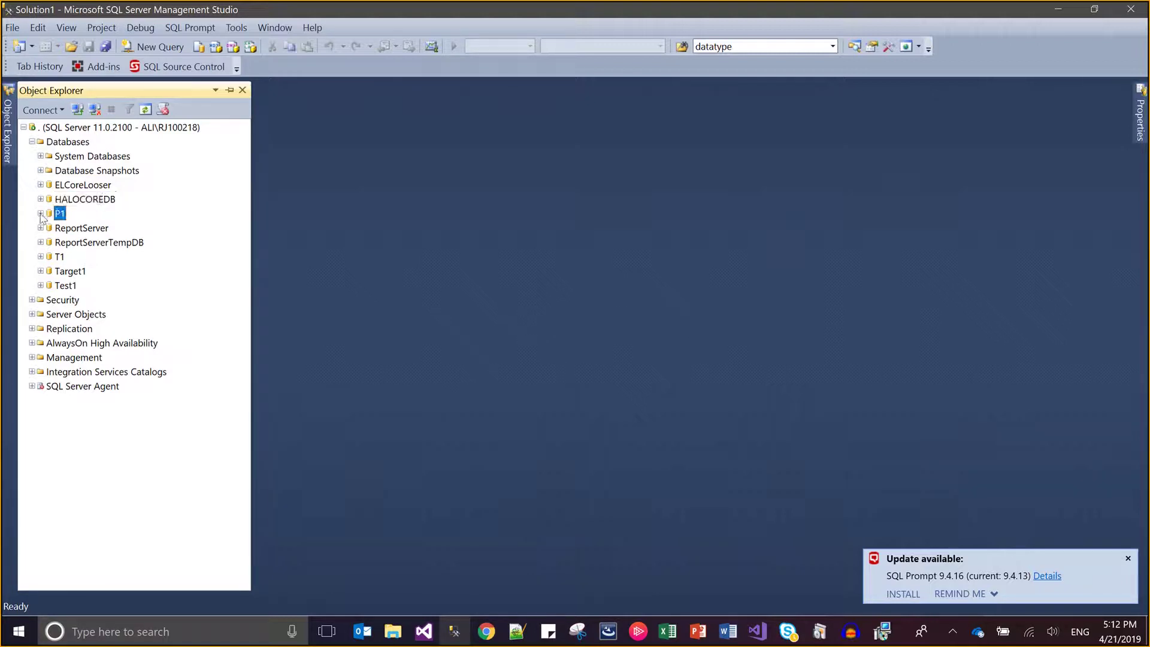
pyautogui.click(41, 213)
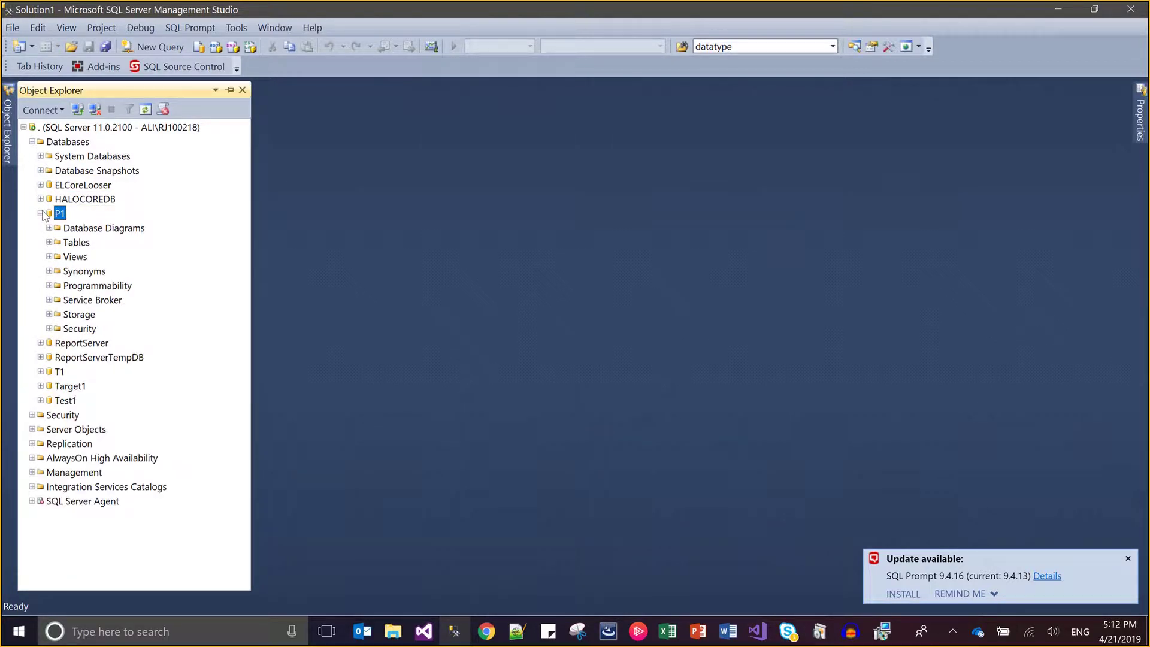
pyautogui.doubleClick(74, 244)
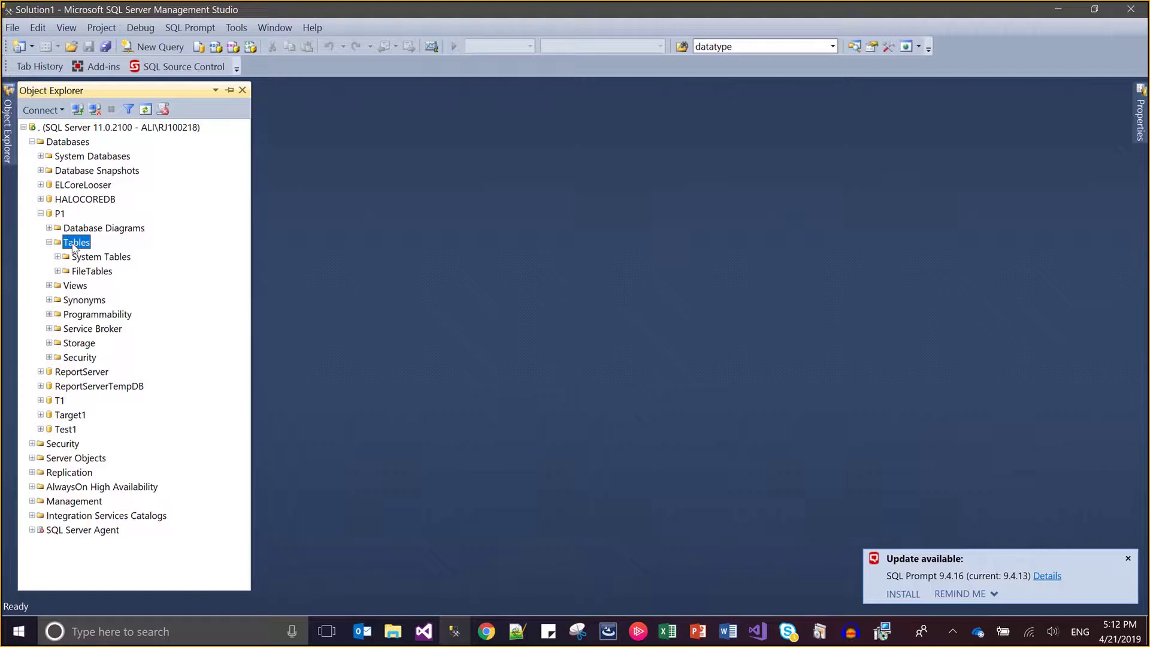
pyautogui.click(83, 317)
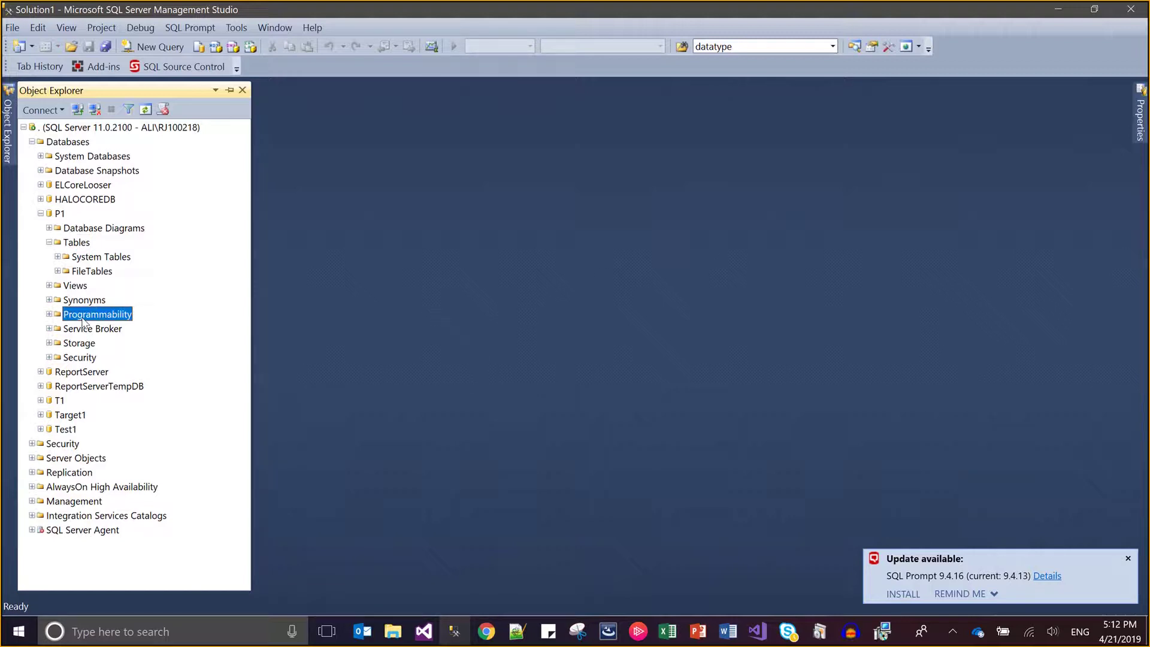
pyautogui.click(49, 314)
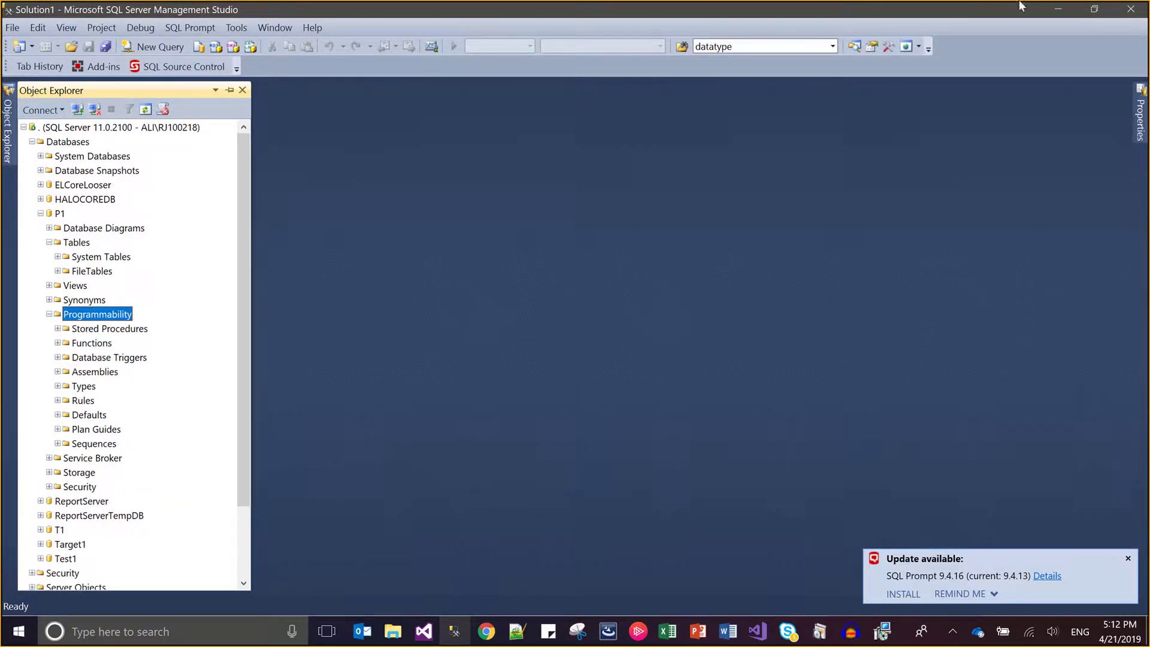
# - Return to the installer wizard, keep the prefilled customer information and application setting, and complete the installation of Desktop-App Installer
pyautogui.click(882, 631)
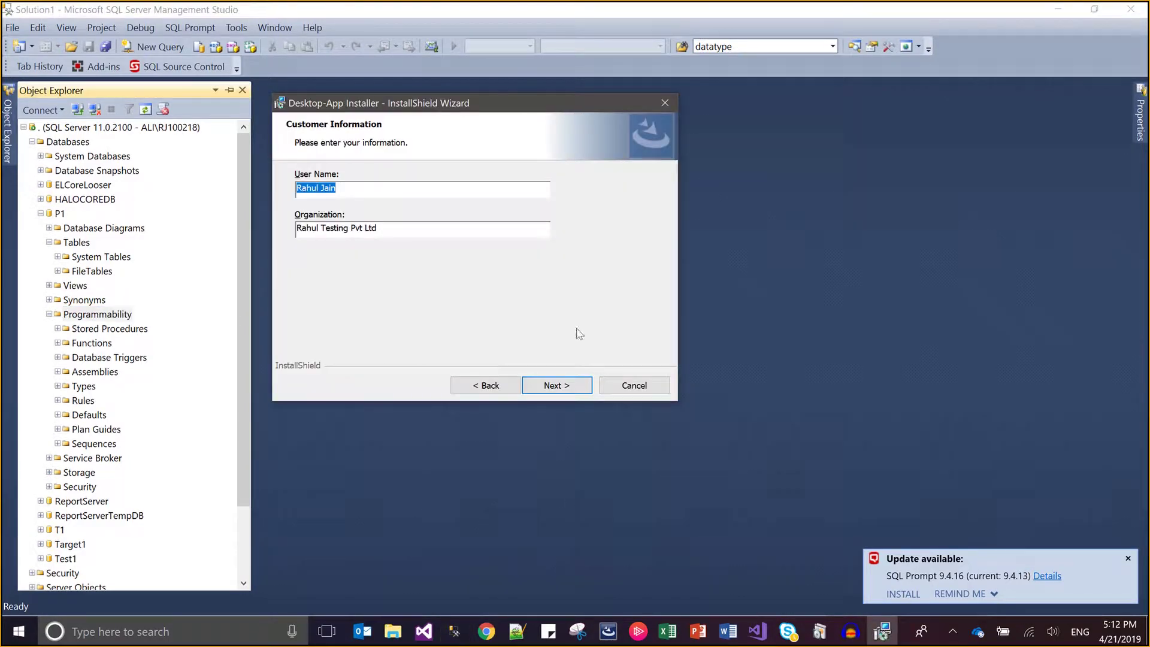
pyautogui.click(558, 385)
pyautogui.click(559, 385)
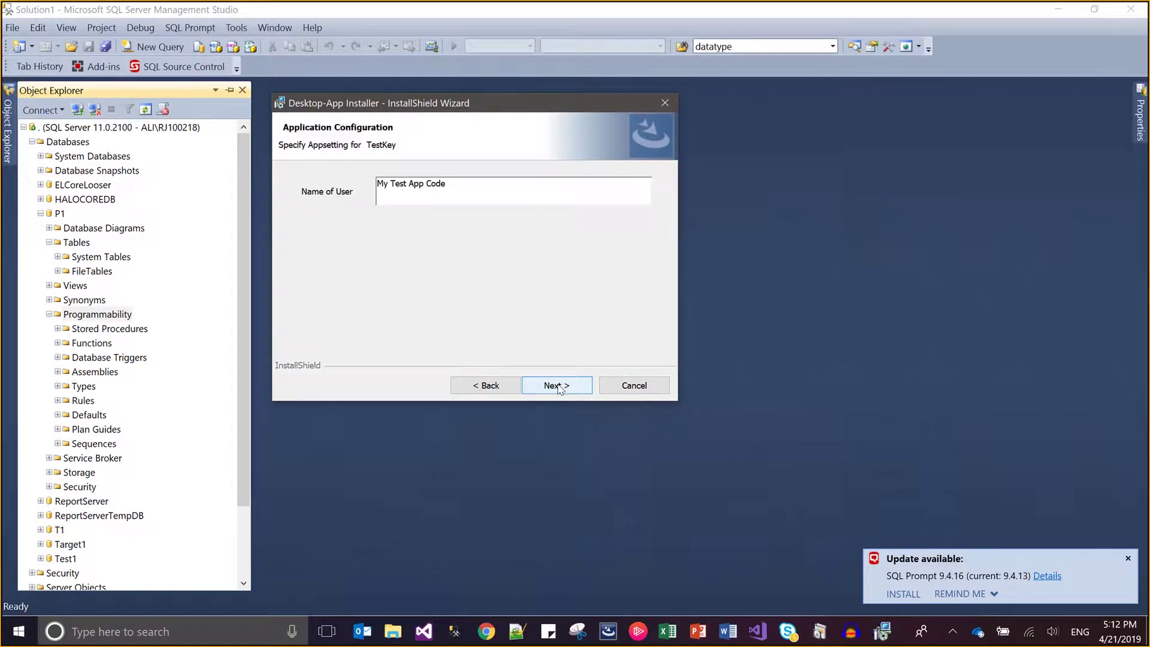
pyautogui.click(558, 386)
pyautogui.click(559, 386)
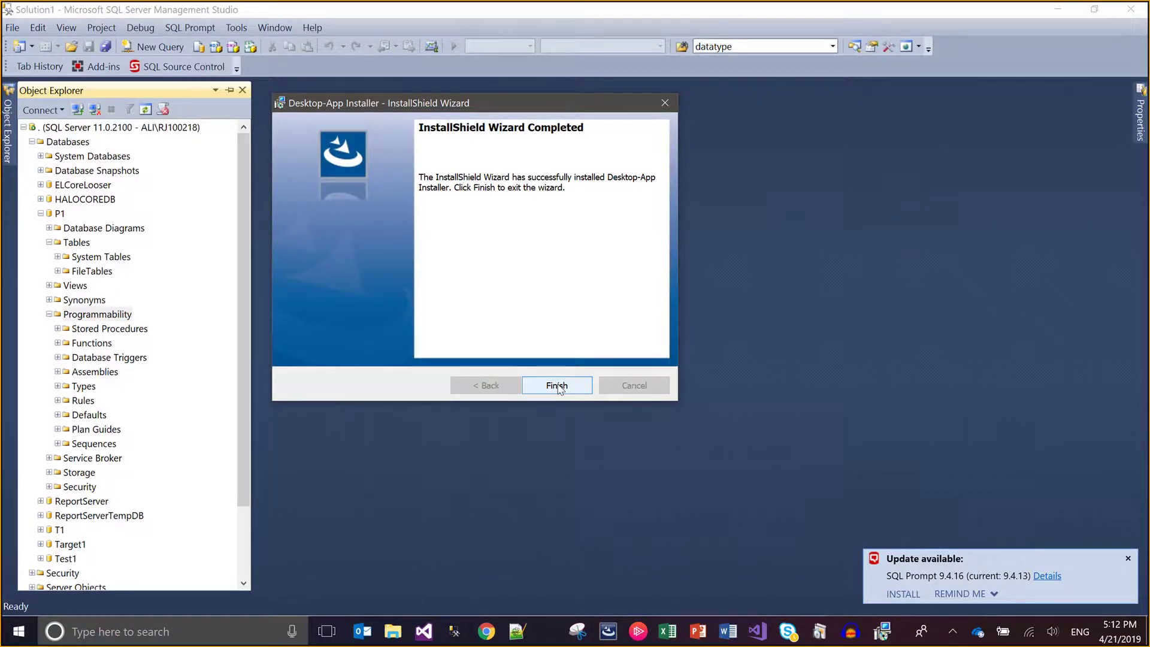
pyautogui.click(557, 386)
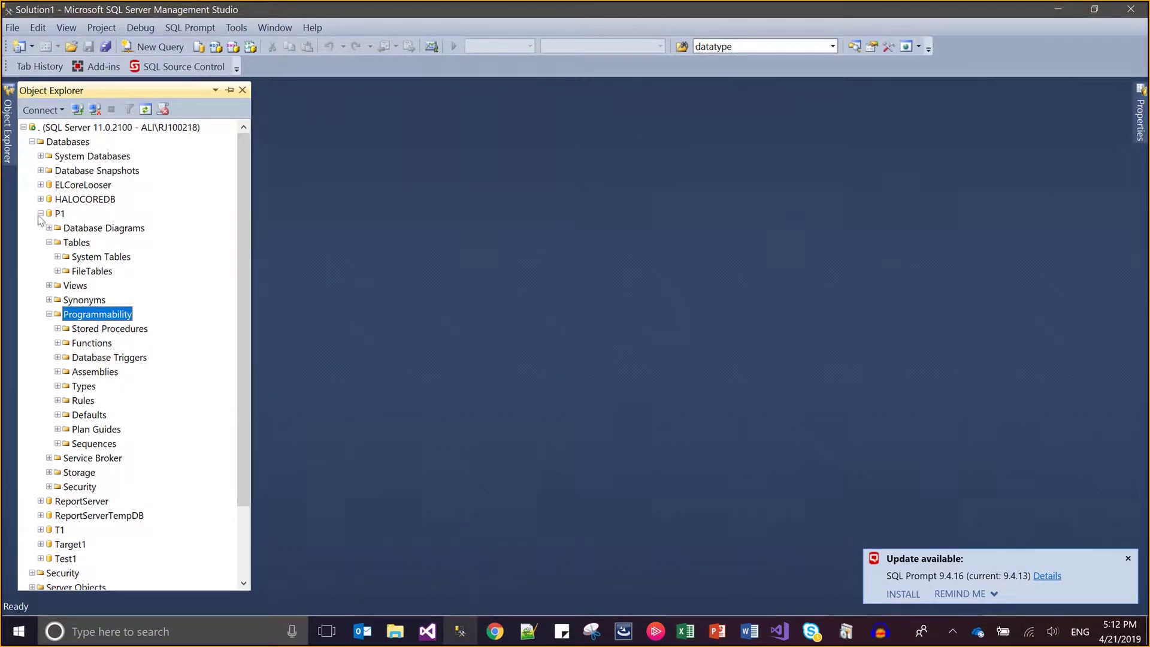
# - In SQL Server Management Studio, refresh the P1 database and examine the tables created by the installer
pyautogui.click(62, 214)
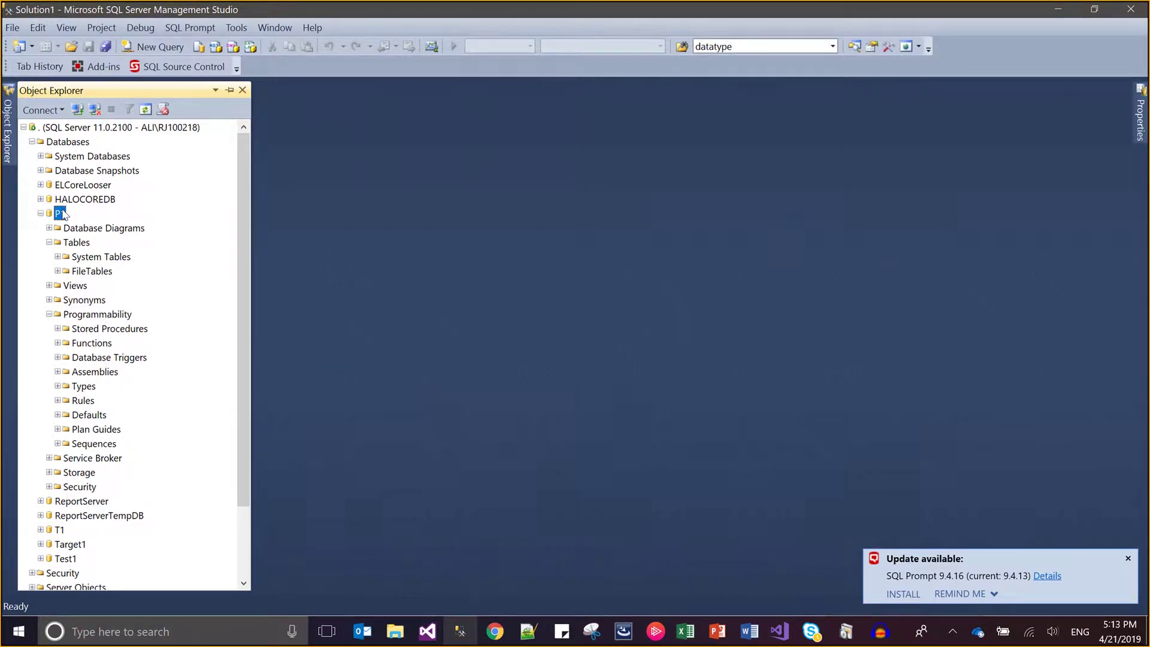
pyautogui.press('F5')
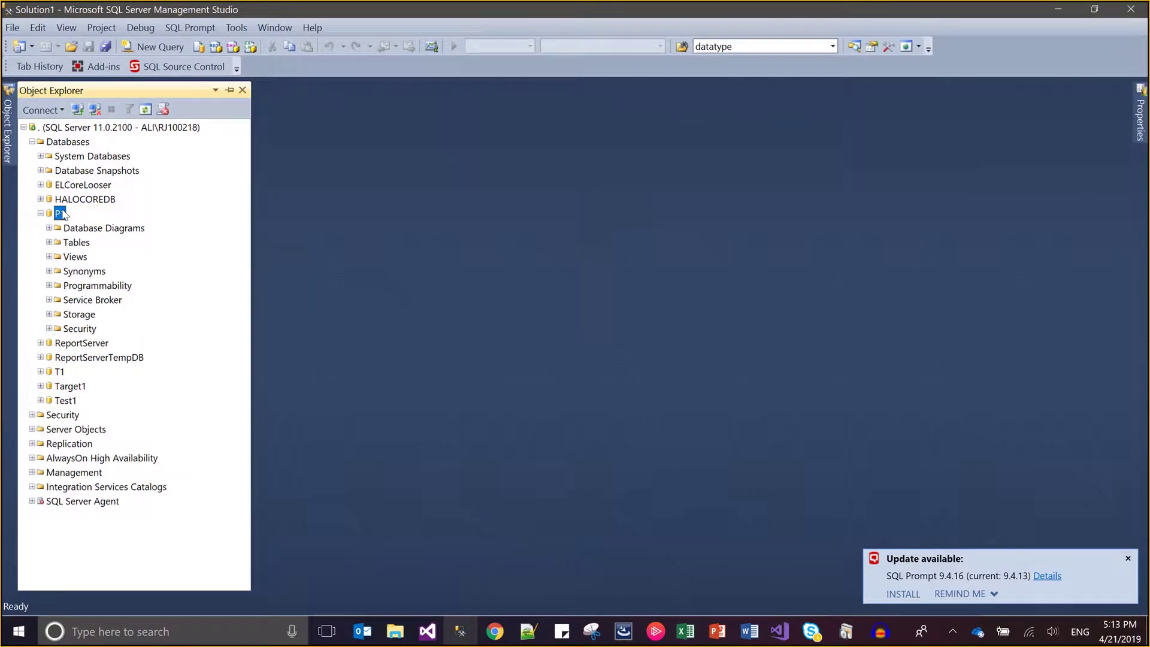
pyautogui.press('Down')
pyautogui.press('Down')
pyautogui.press('Right')
pyautogui.press('Down')
pyautogui.press('Down')
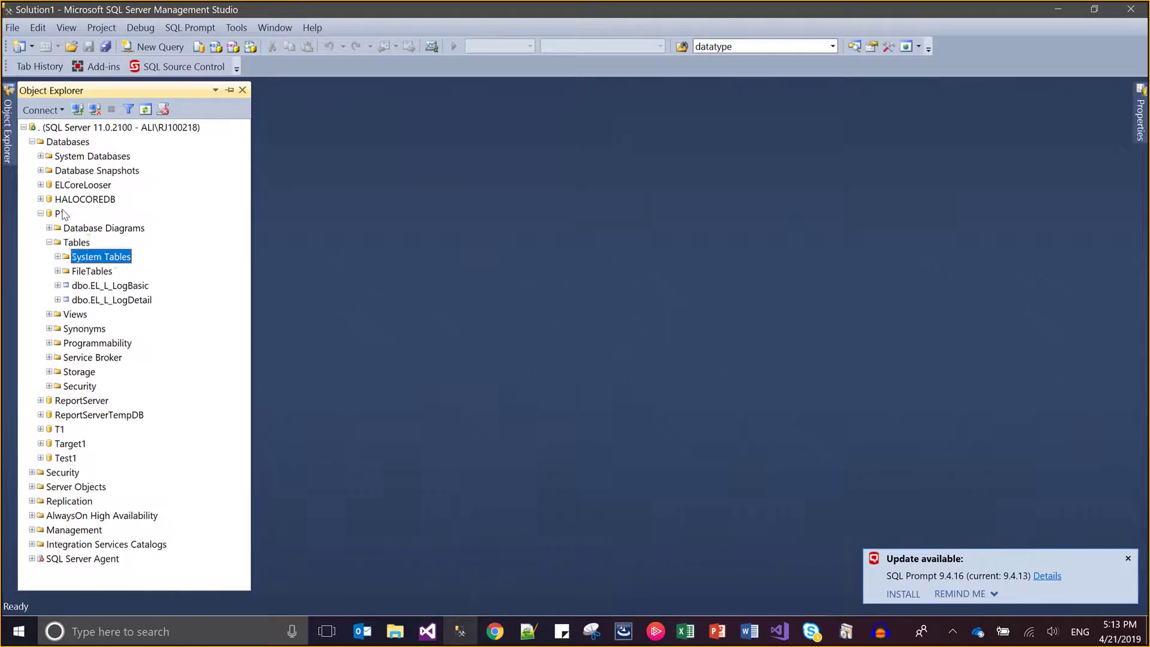
pyautogui.press('Down')
pyautogui.press('Down')
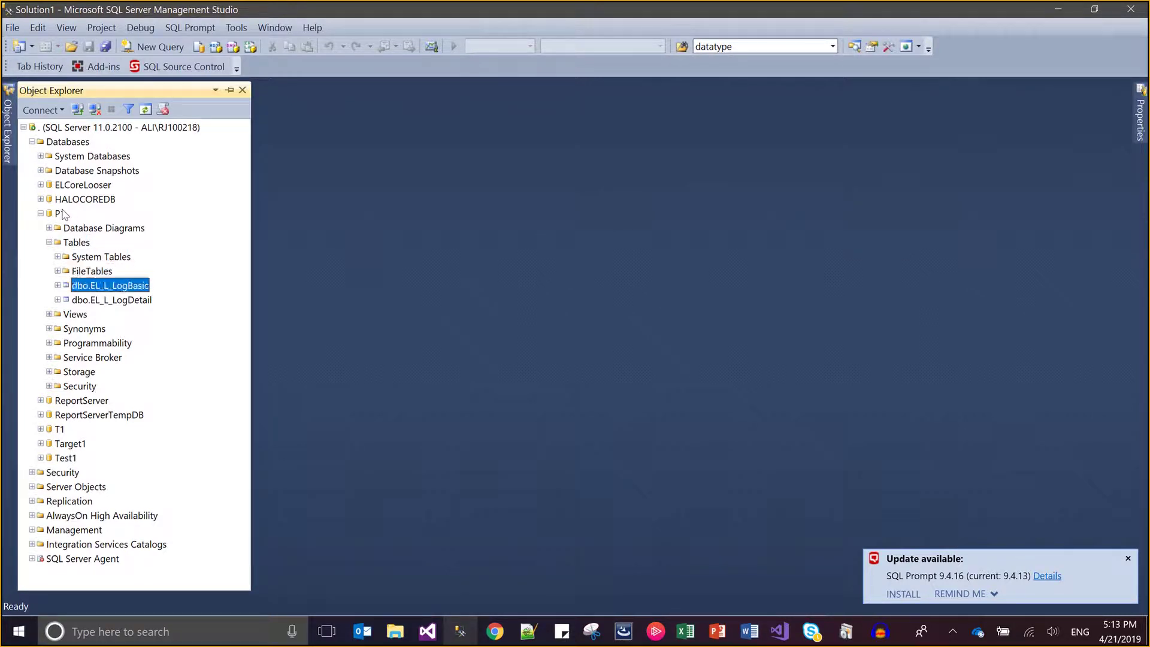
pyautogui.press('Down')
# - Check the stored procedures under Programmability in the P1 database
pyautogui.press('Down')
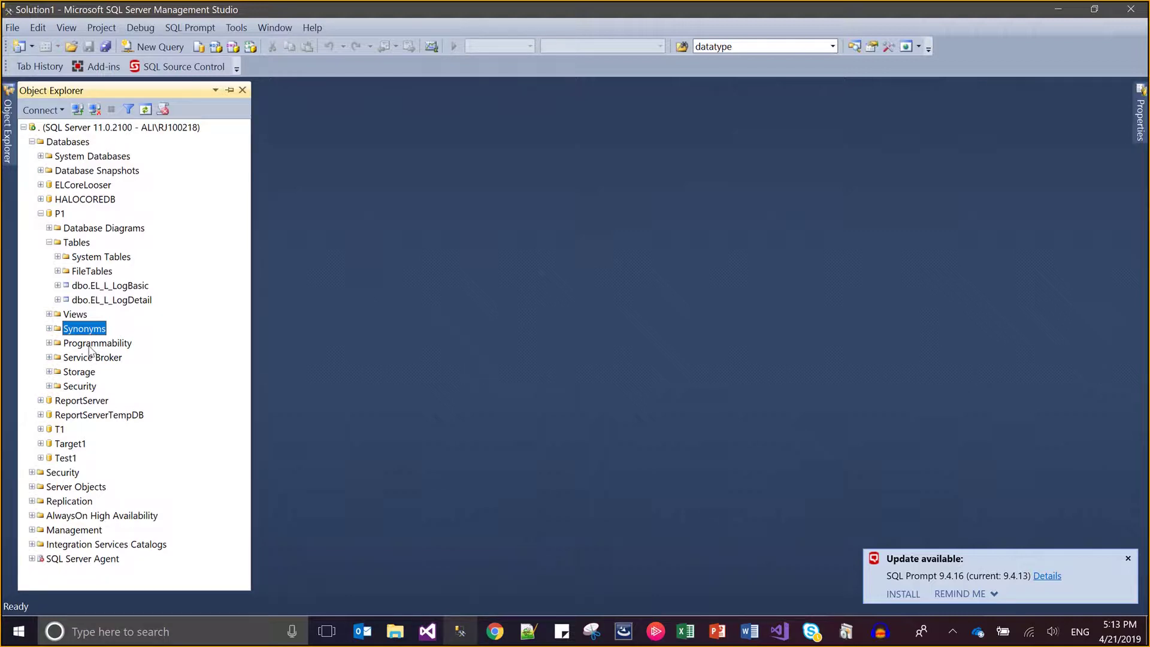
pyautogui.press('Down')
pyautogui.press('Right')
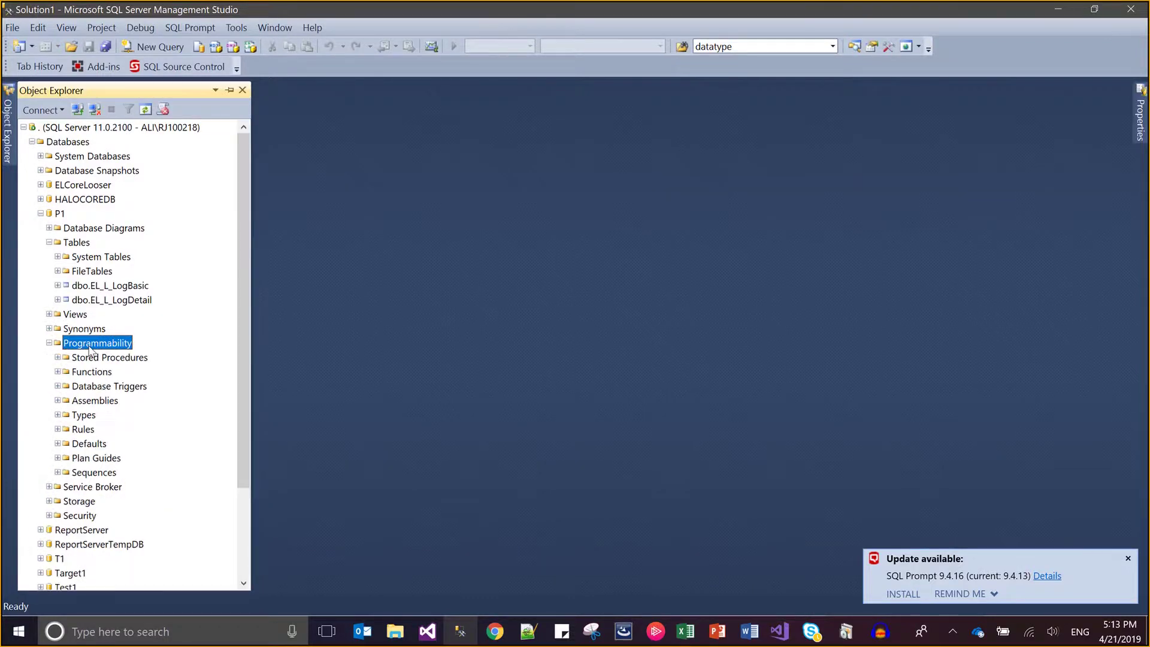
pyautogui.press('Down')
pyautogui.press('Right')
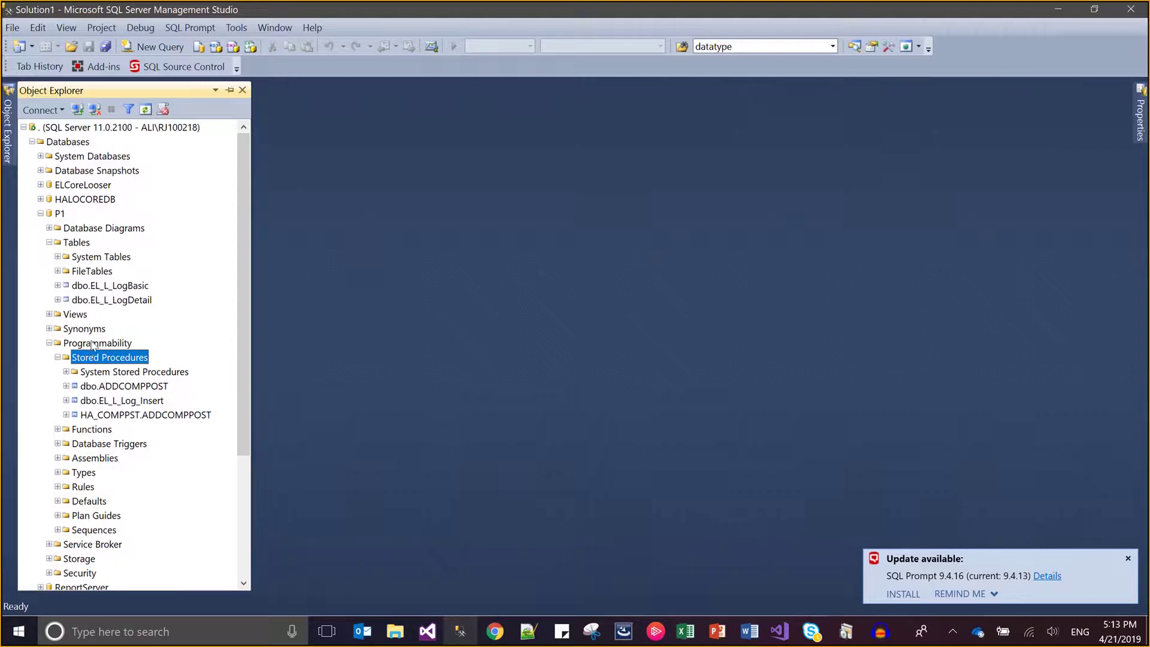
# - Switch back to InstallShield and review the SQL Scripts settings of Script1 and the general, requirements and advanced settings of TestConn
pyautogui.click(1055, 10)
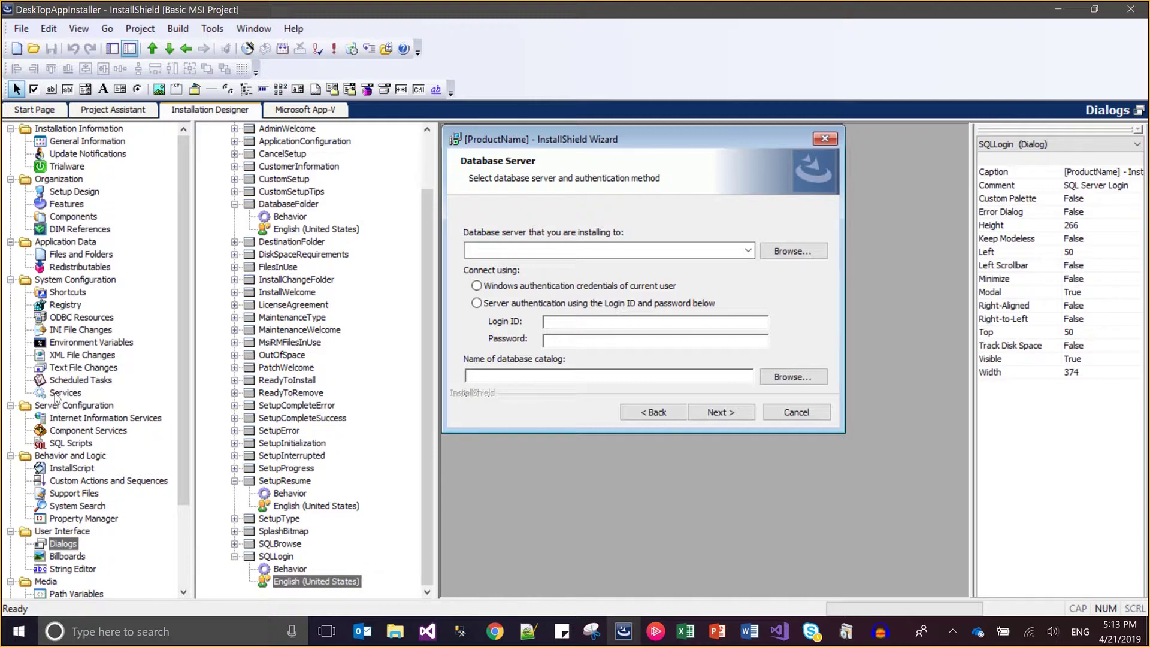
pyautogui.click(66, 443)
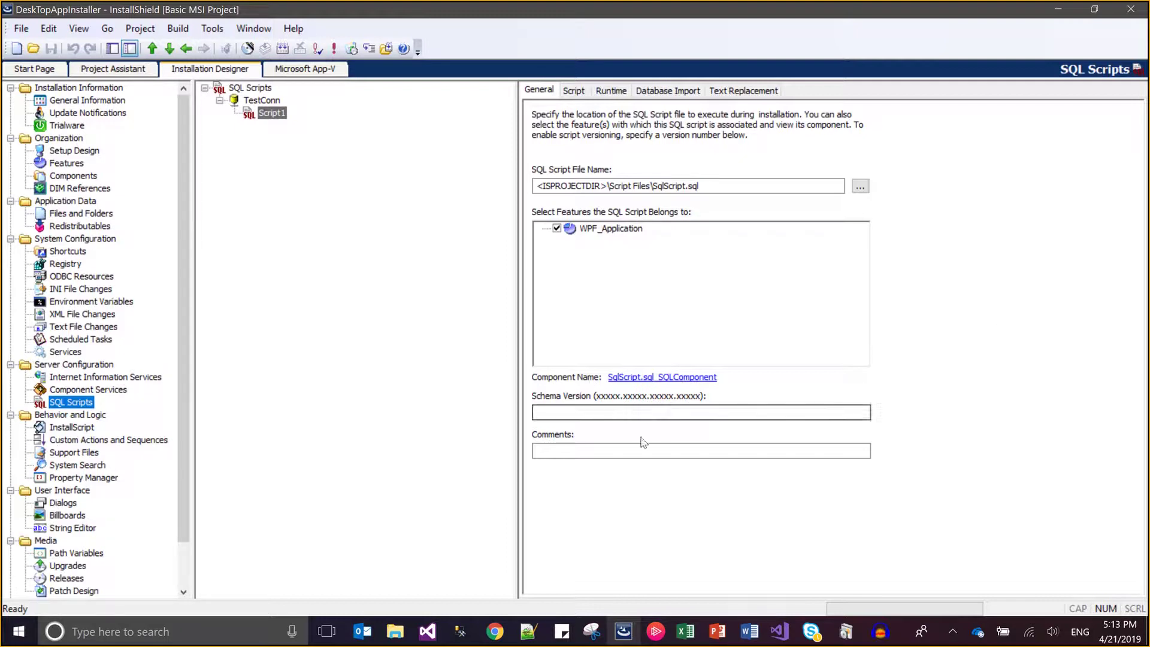
pyautogui.click(738, 92)
pyautogui.click(257, 101)
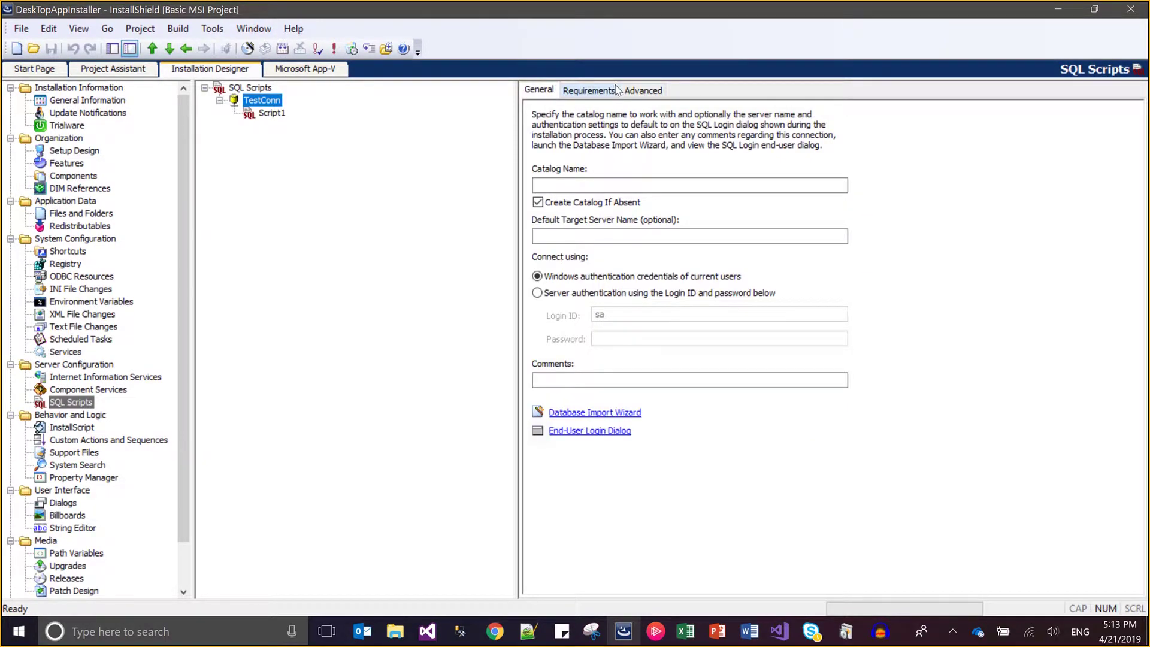
pyautogui.click(616, 90)
pyautogui.click(642, 91)
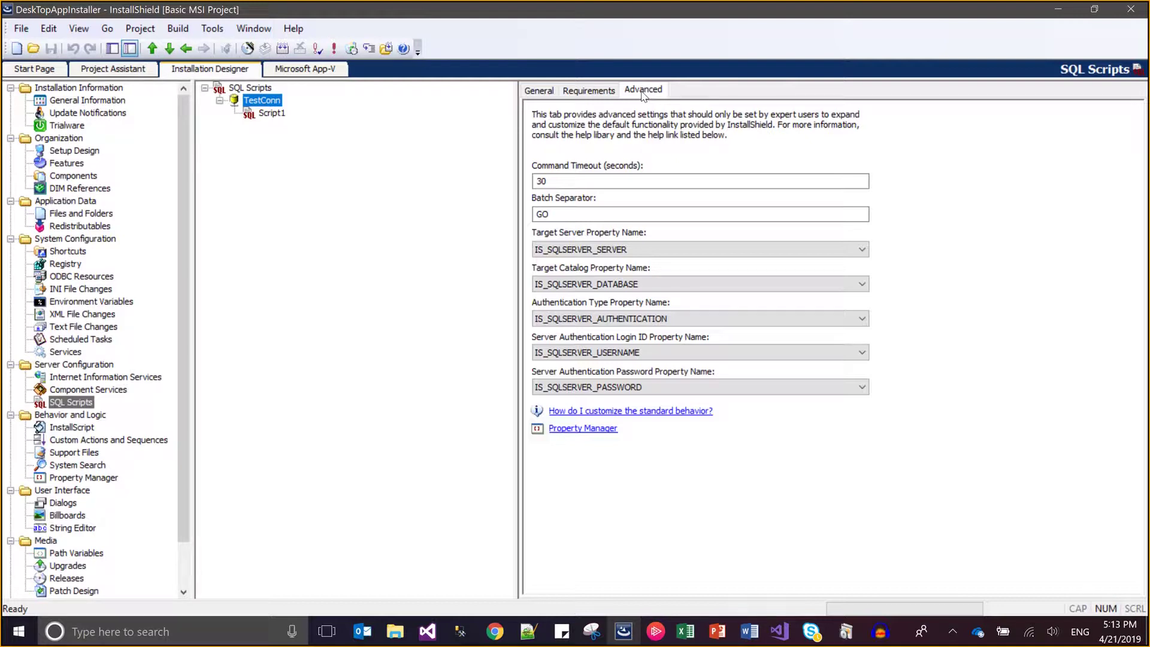
pyautogui.click(251, 88)
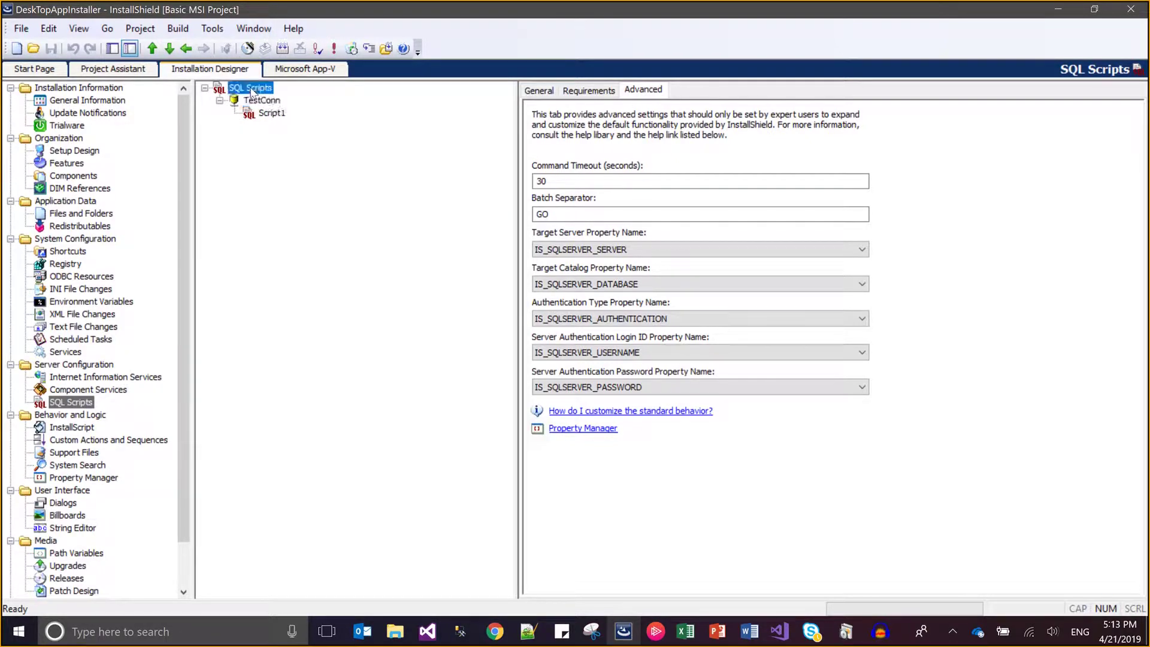
pyautogui.rightClick(251, 91)
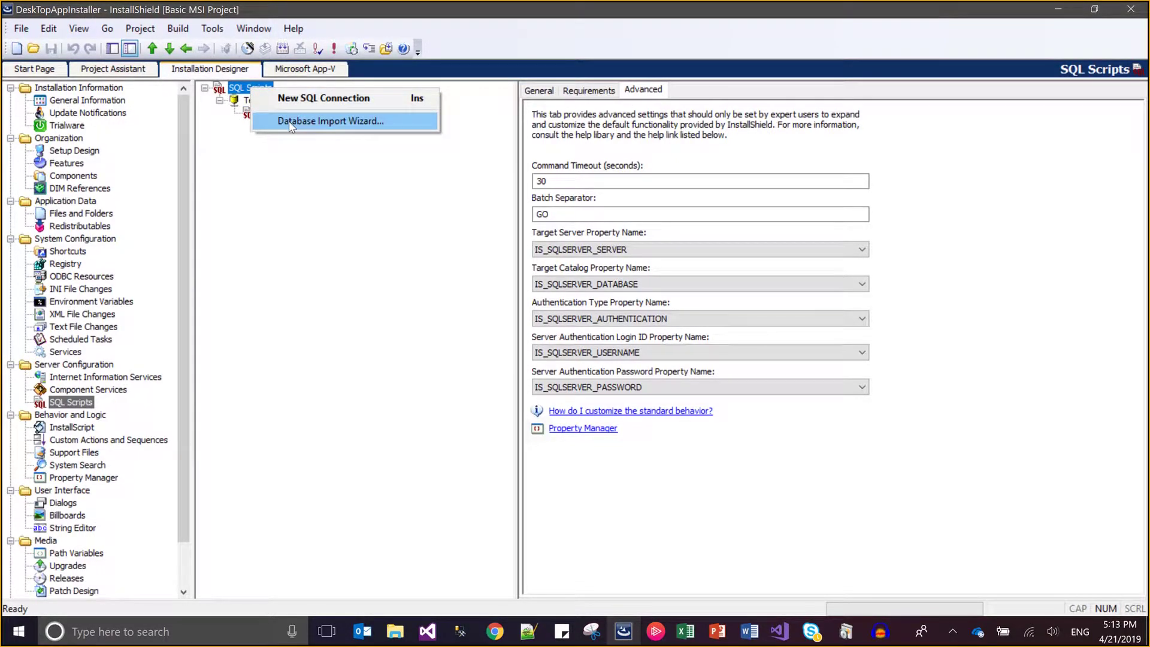
pyautogui.click(345, 257)
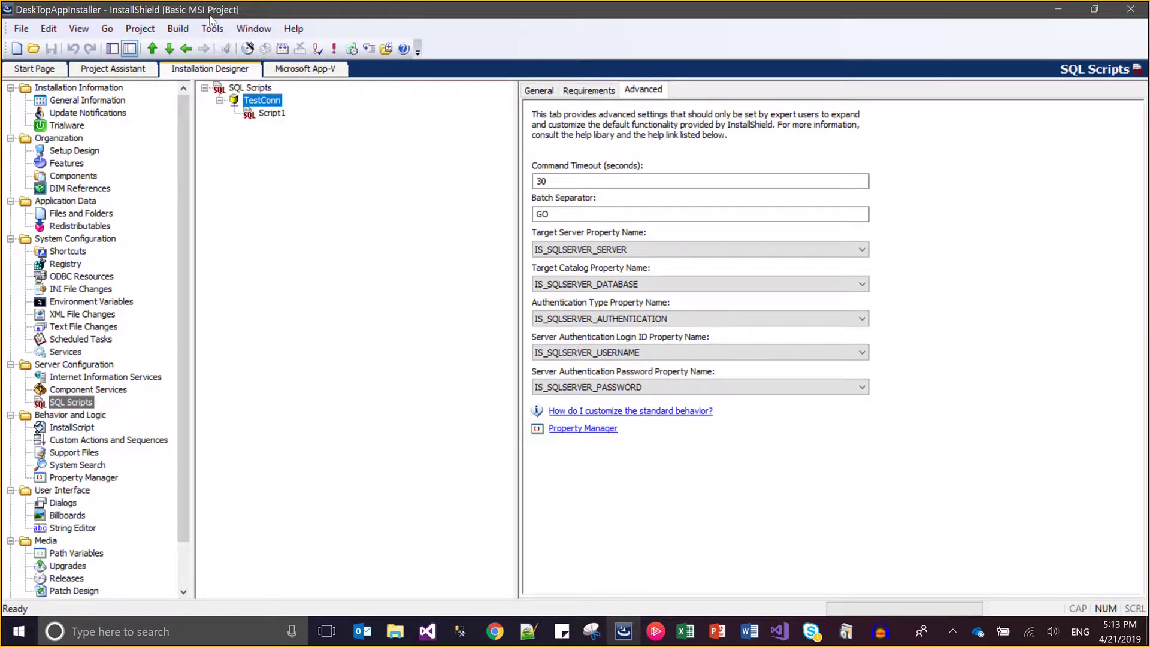
# - Uninstall the Kudos release and delete the TestConn connection from the project's SQL Scripts
pyautogui.click(180, 30)
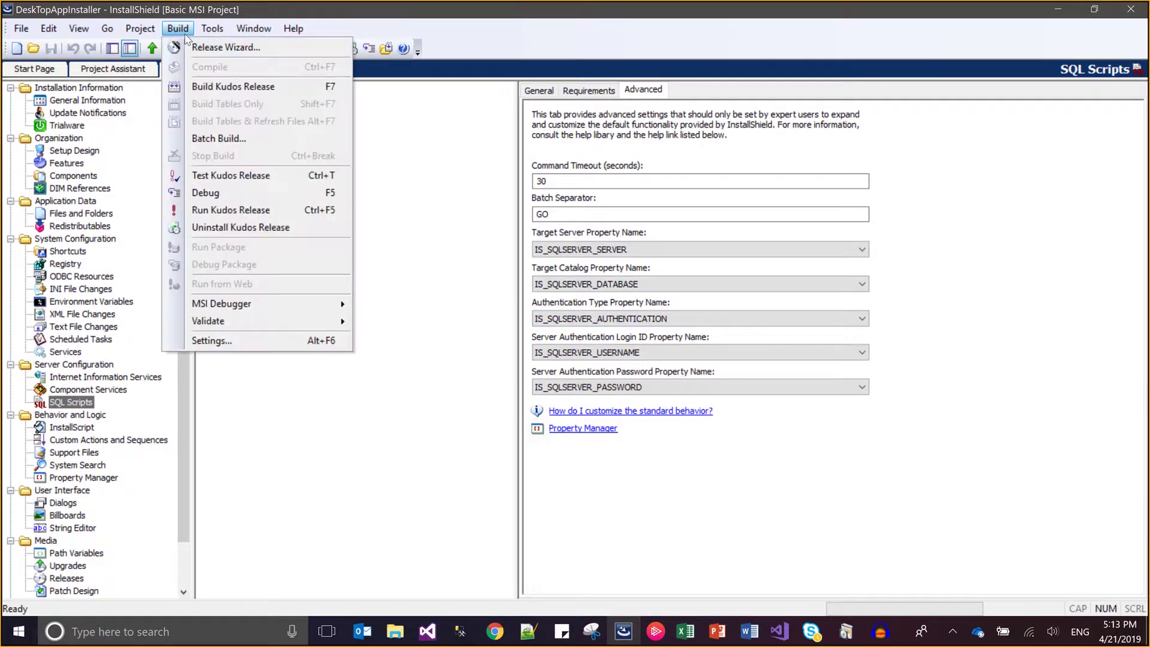
pyautogui.click(233, 226)
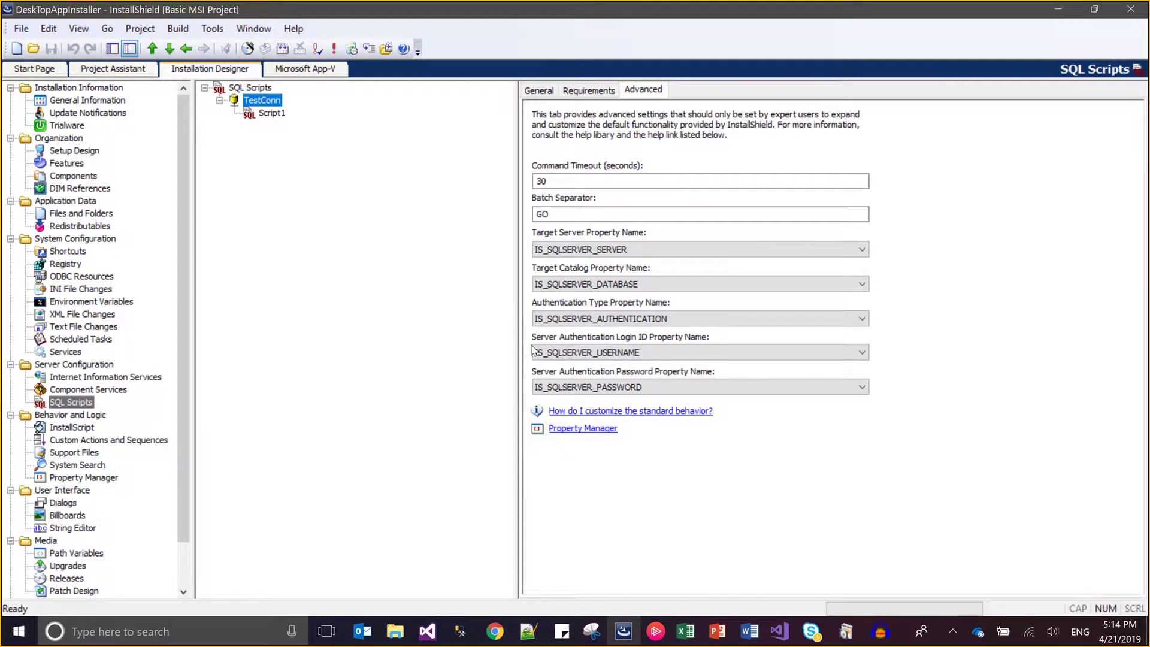
pyautogui.rightClick(248, 103)
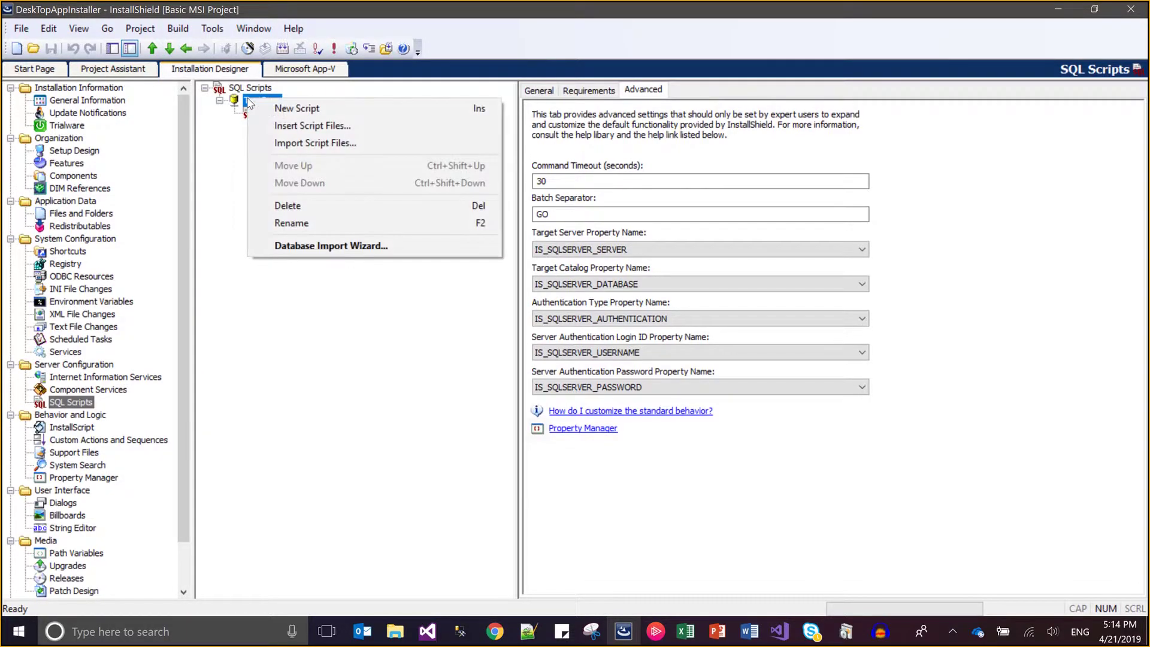
pyautogui.click(288, 206)
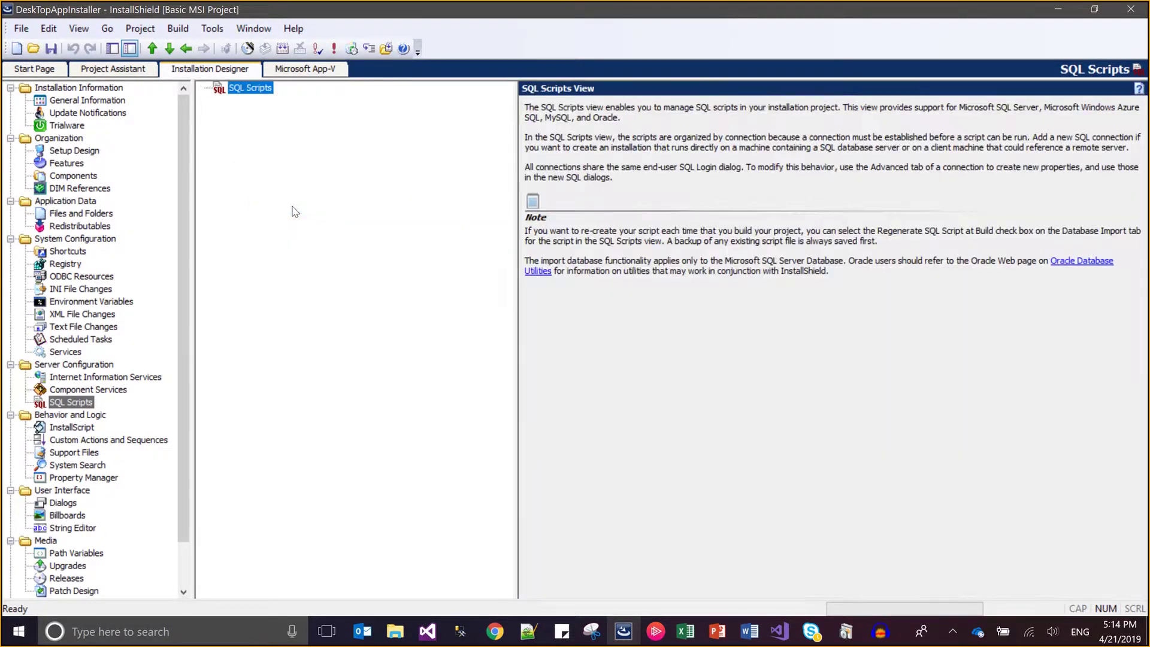
# - Start the Database Import Wizard from SQL Scripts and connect to server "." with Windows NT authentication
pyautogui.rightClick(256, 90)
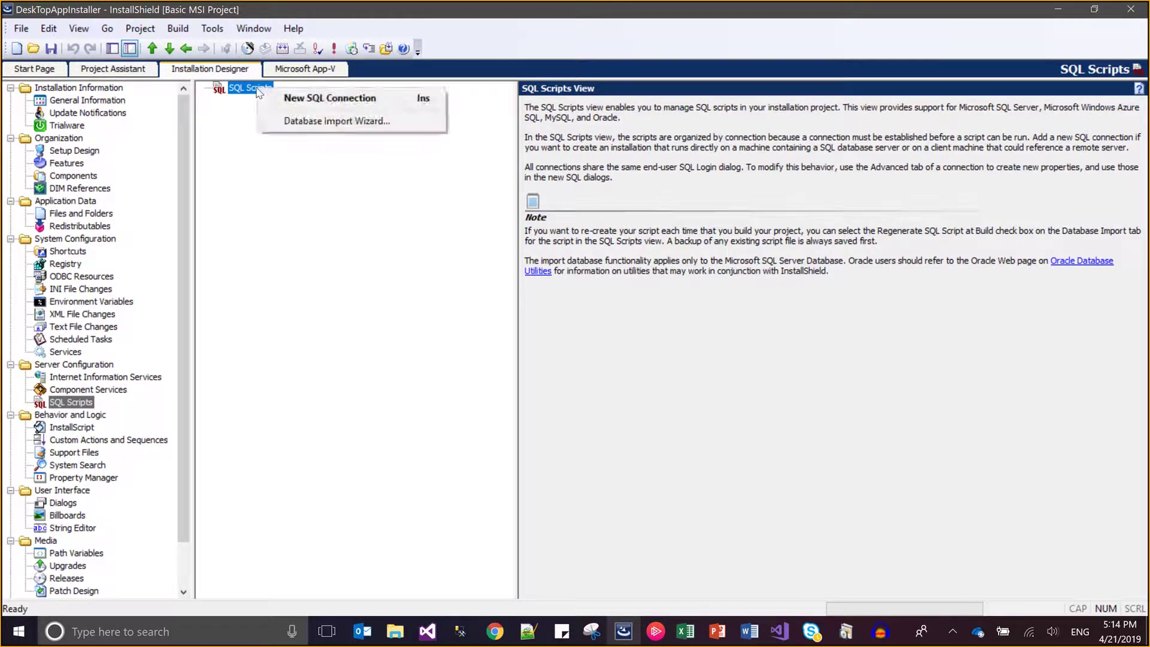
pyautogui.click(283, 122)
pyautogui.click(598, 441)
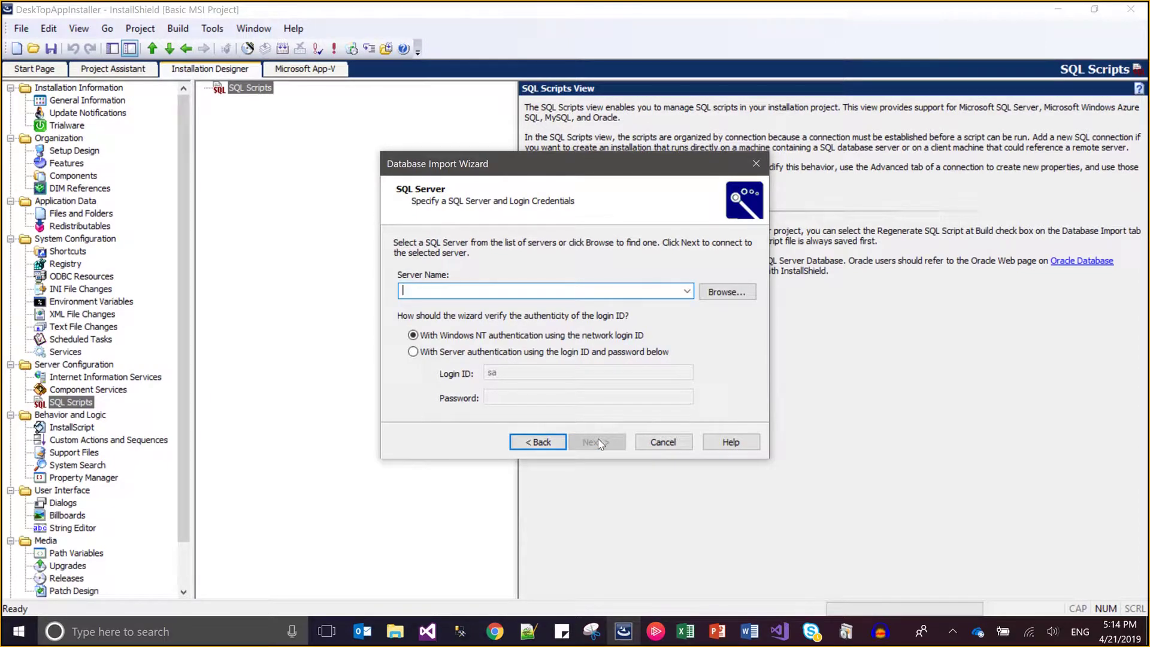
pyautogui.write('.')
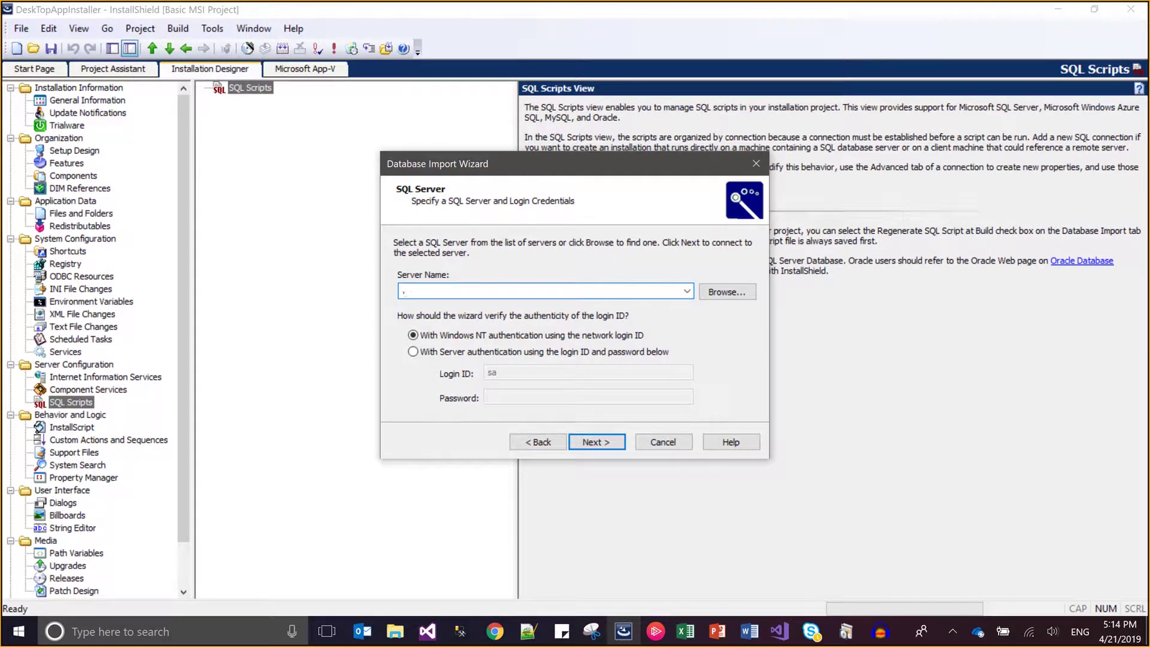
pyautogui.click(589, 443)
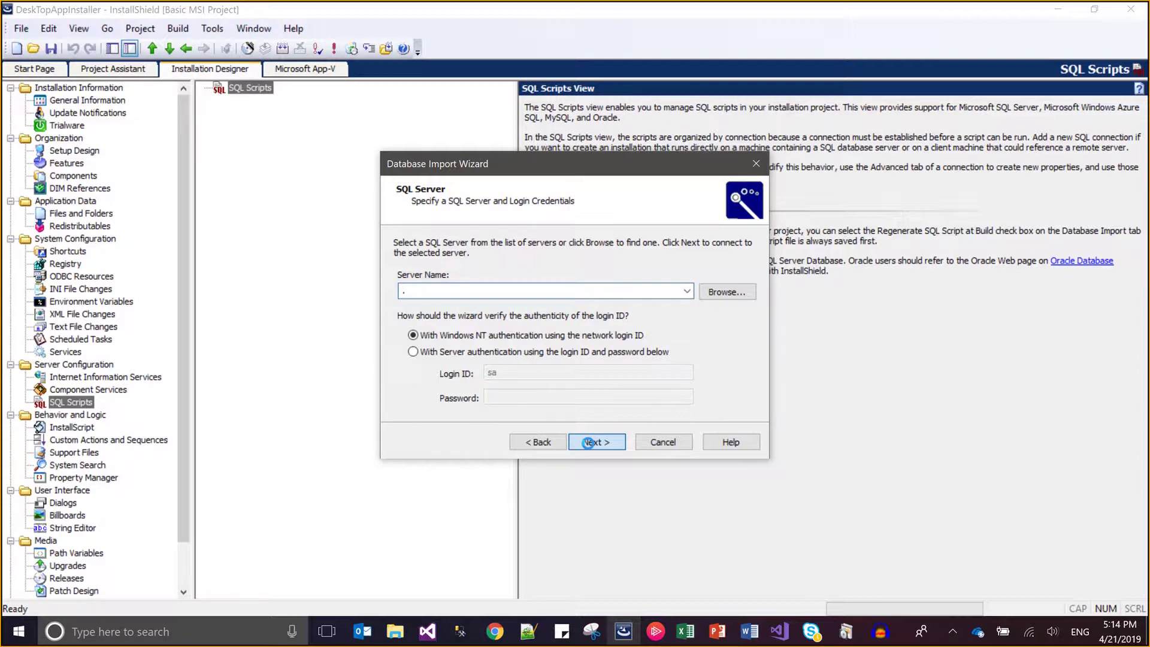
# - Choose ELCoreLooser as the database to import and set the script display name to ScriptFather
pyautogui.click(492, 302)
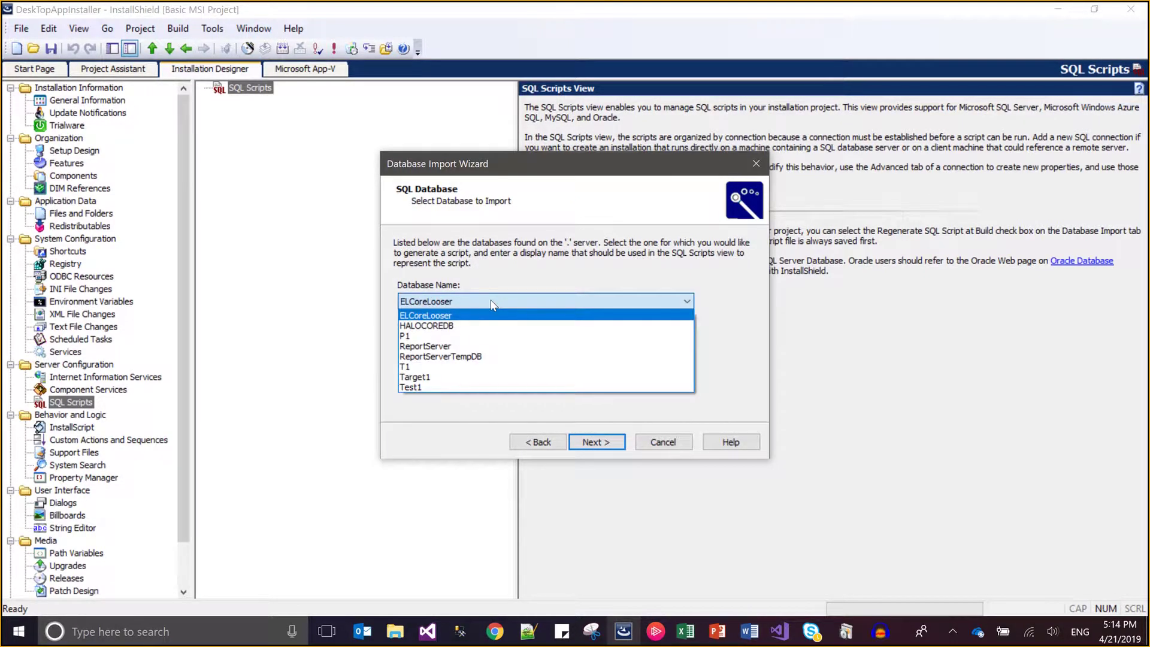
pyautogui.click(490, 316)
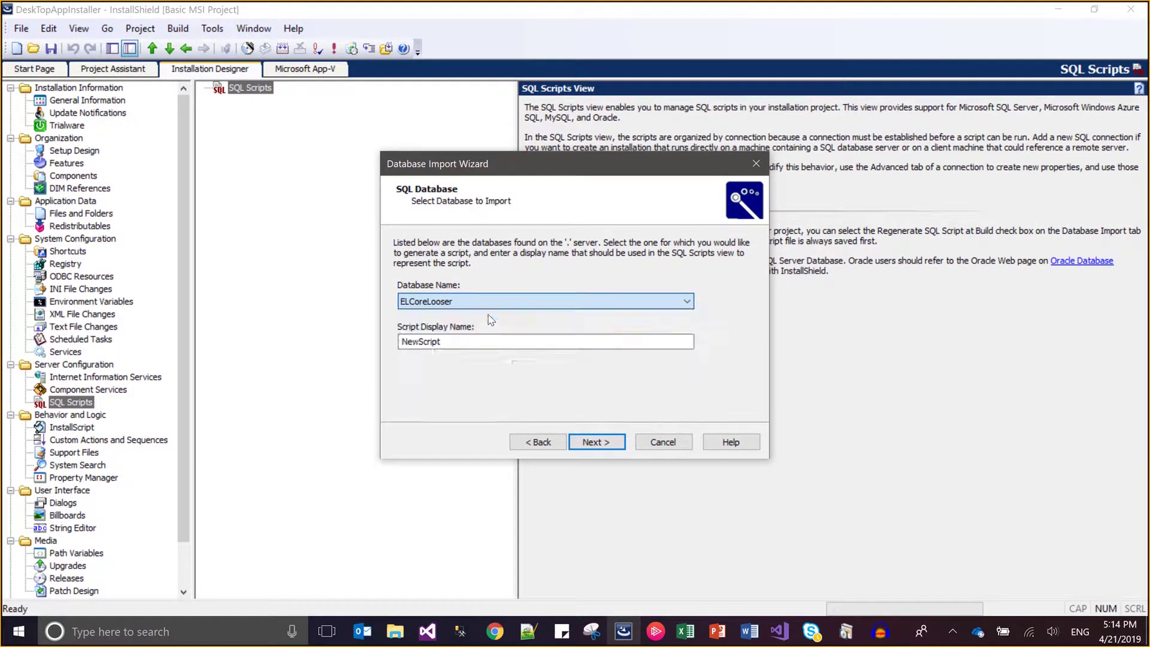
pyautogui.click(487, 341)
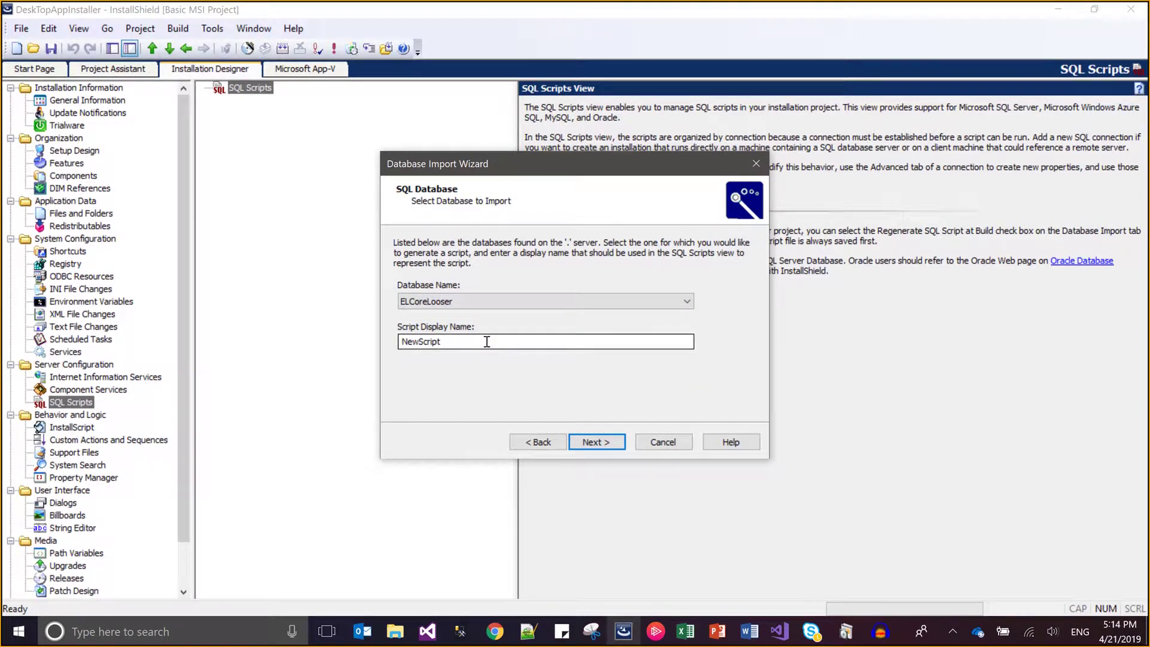
pyautogui.hotkey('ctrl', 'a')
pyautogui.press('BackSpace')
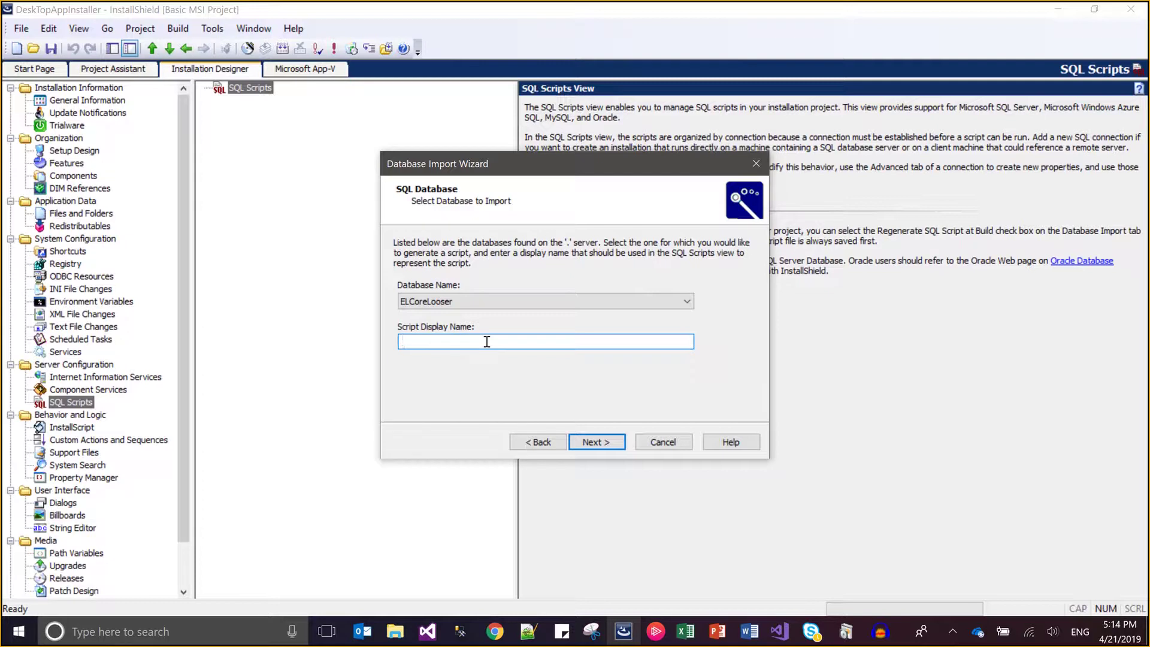
pyautogui.write('ScriptFather')
pyautogui.click(606, 441)
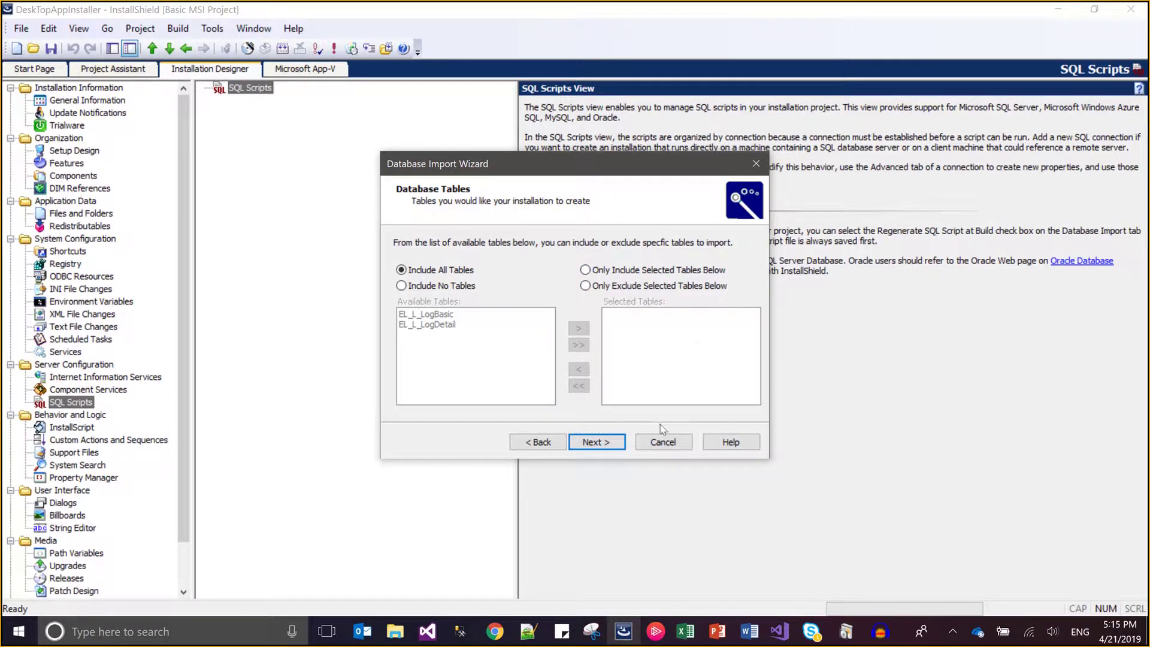
# - Include all tables, and exclude Views, Defaults, Rules and User-Defined Data Types from the objects to script
pyautogui.click(616, 445)
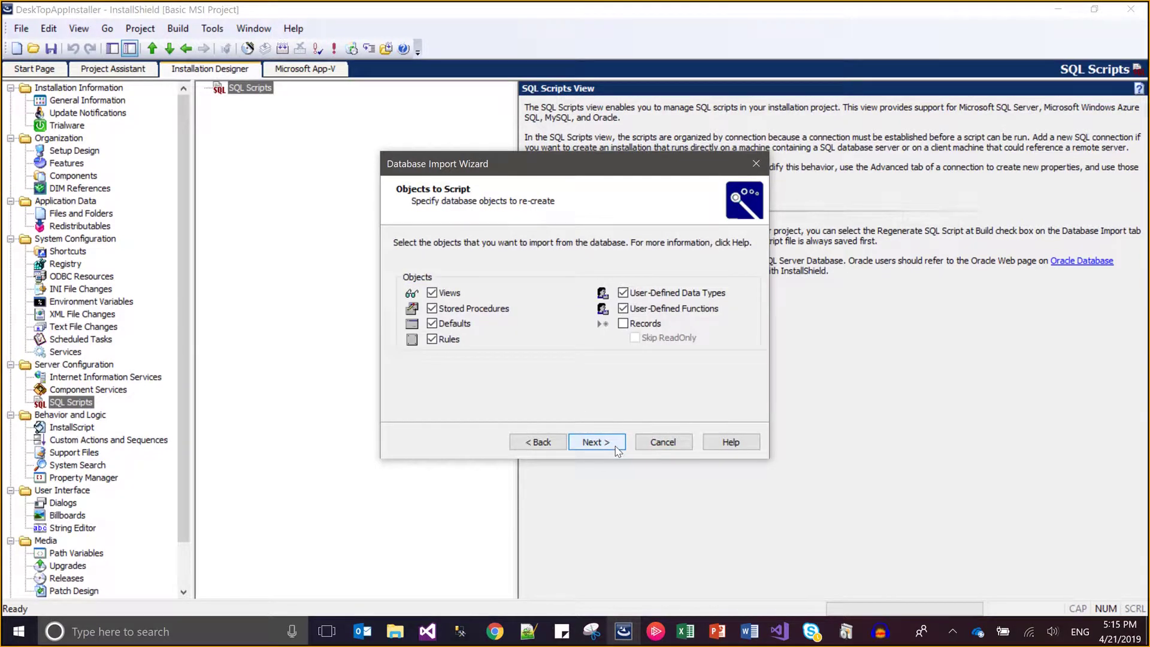
pyautogui.click(433, 294)
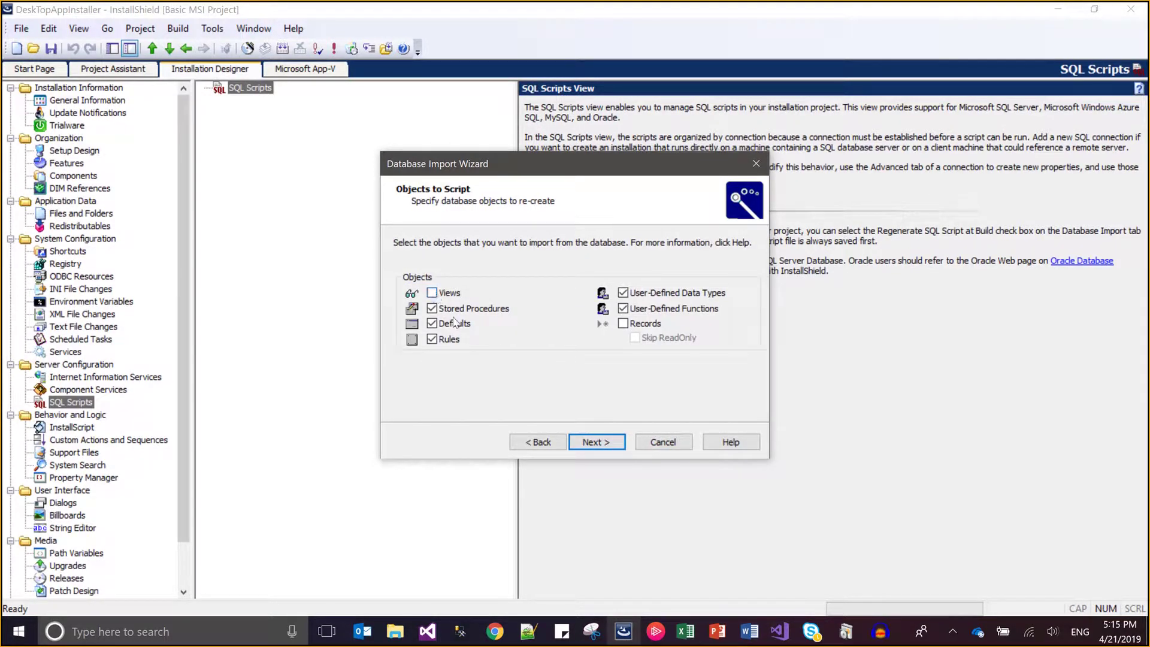
pyautogui.click(432, 323)
pyautogui.click(432, 338)
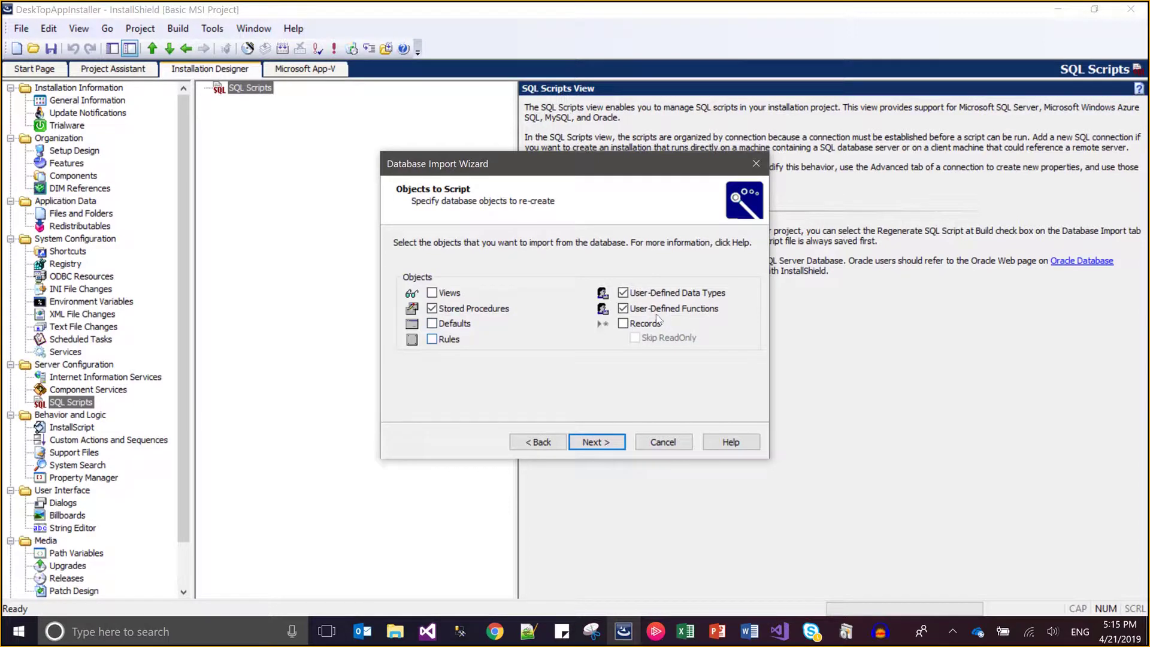
pyautogui.click(623, 292)
pyautogui.click(614, 443)
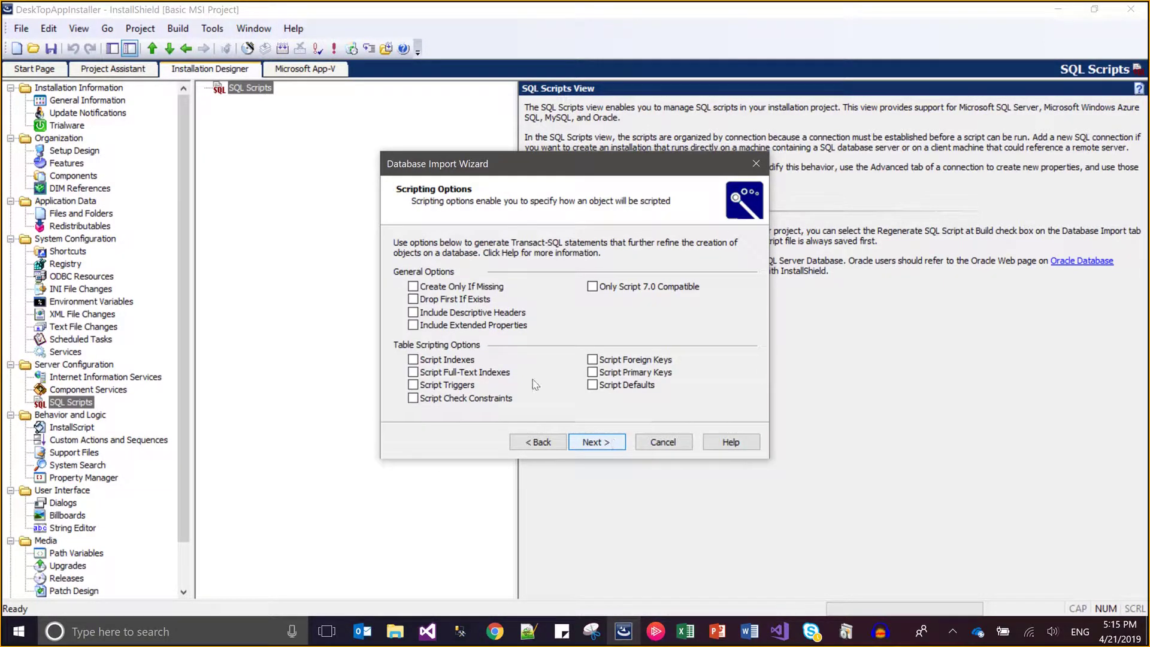
# - Enable Drop First If Exists, leave the advanced scripting options at their defaults, and finish the import with Regenerate Script at Build enabled
pyautogui.click(440, 302)
pyautogui.click(591, 443)
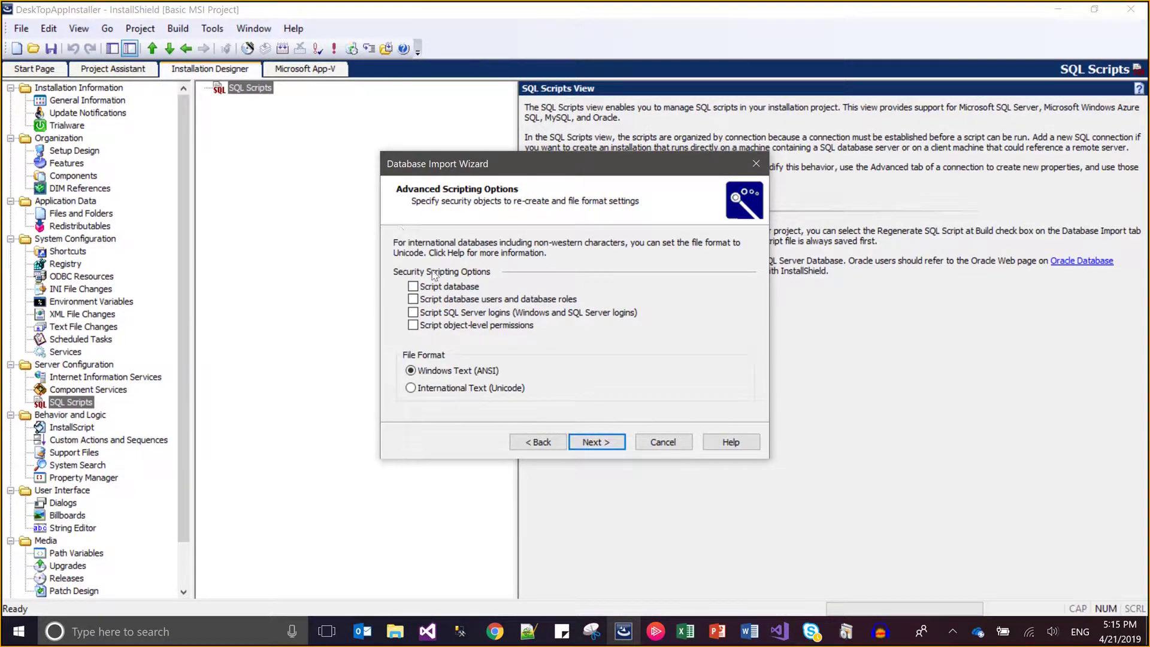
pyautogui.click(460, 286)
pyautogui.click(459, 286)
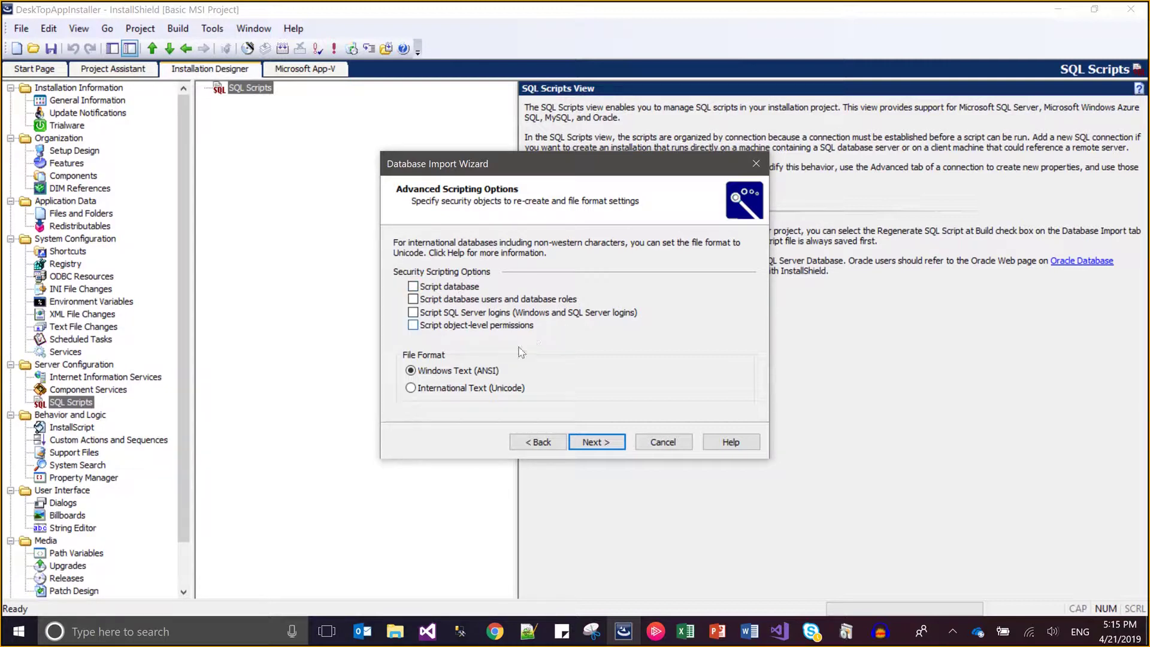
pyautogui.click(612, 447)
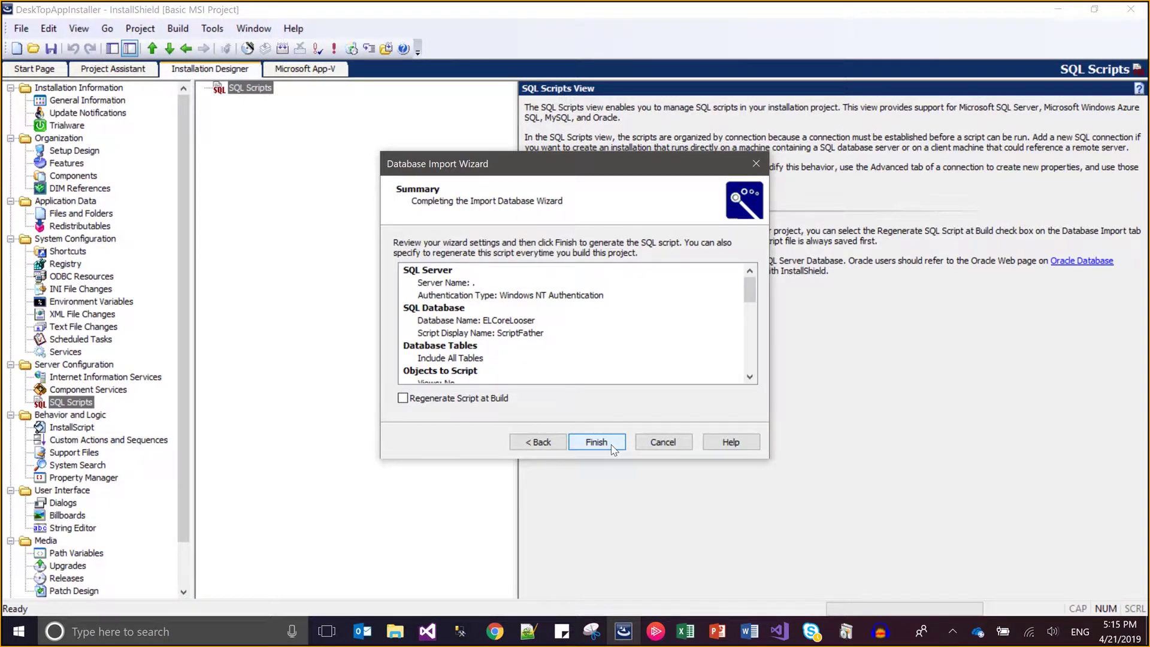
pyautogui.click(485, 402)
pyautogui.click(592, 448)
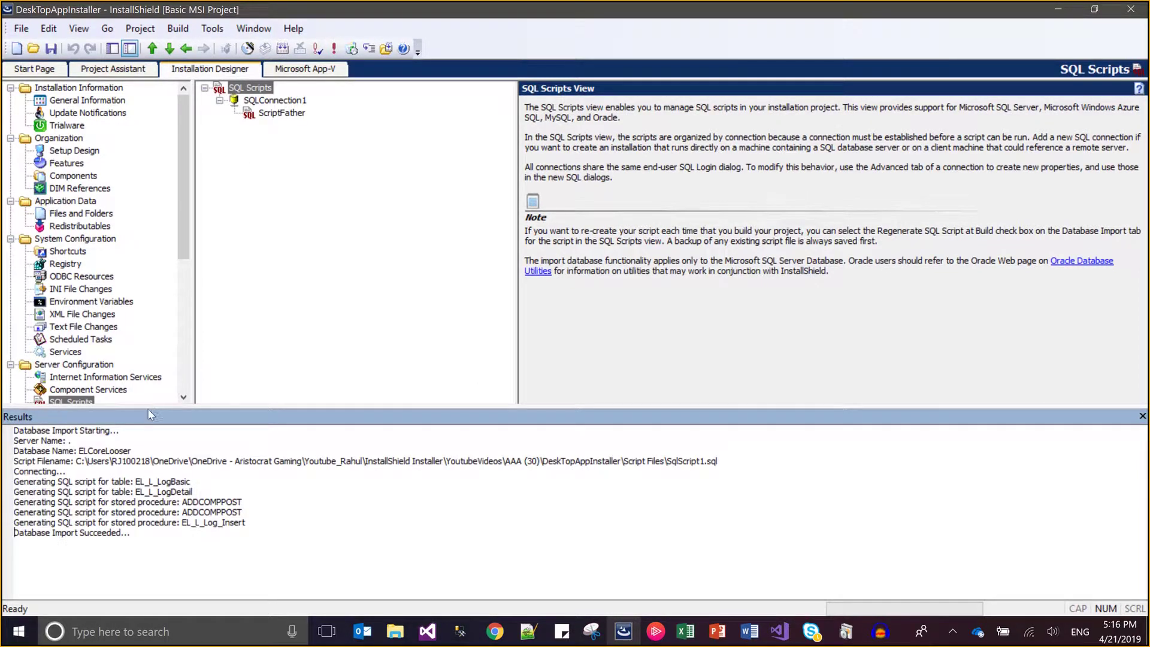
# - Review the general, requirements and advanced settings of the SQLConnection1 connection
pyautogui.click(267, 101)
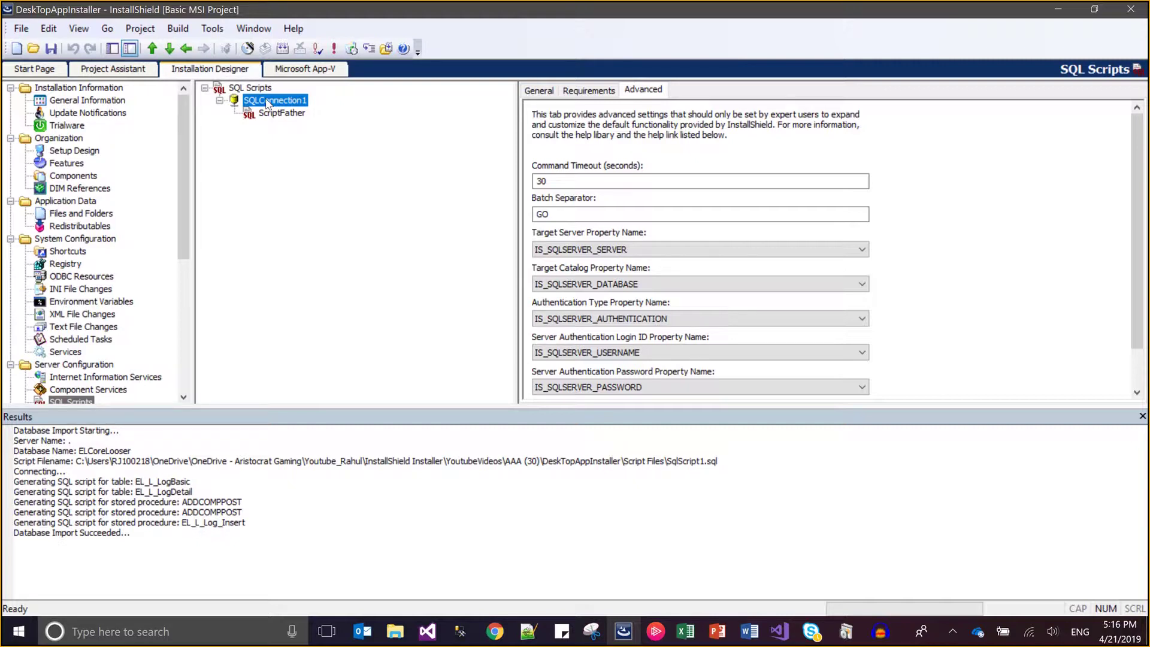
pyautogui.click(538, 90)
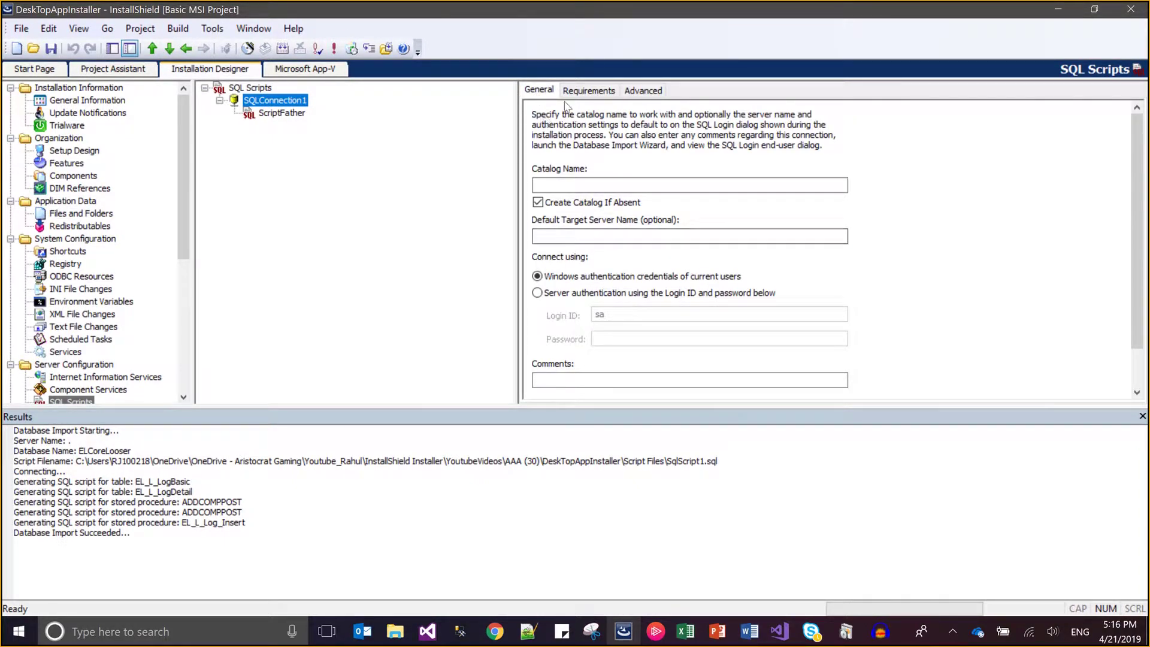
pyautogui.click(580, 91)
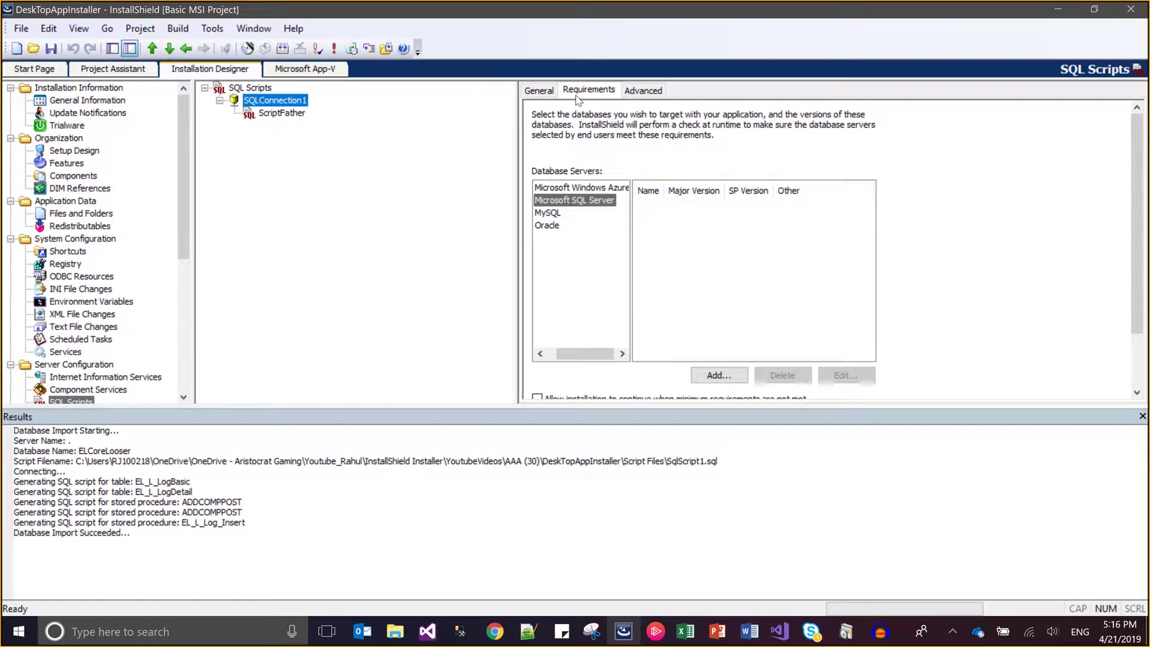
pyautogui.click(541, 91)
pyautogui.click(589, 91)
pyautogui.click(657, 93)
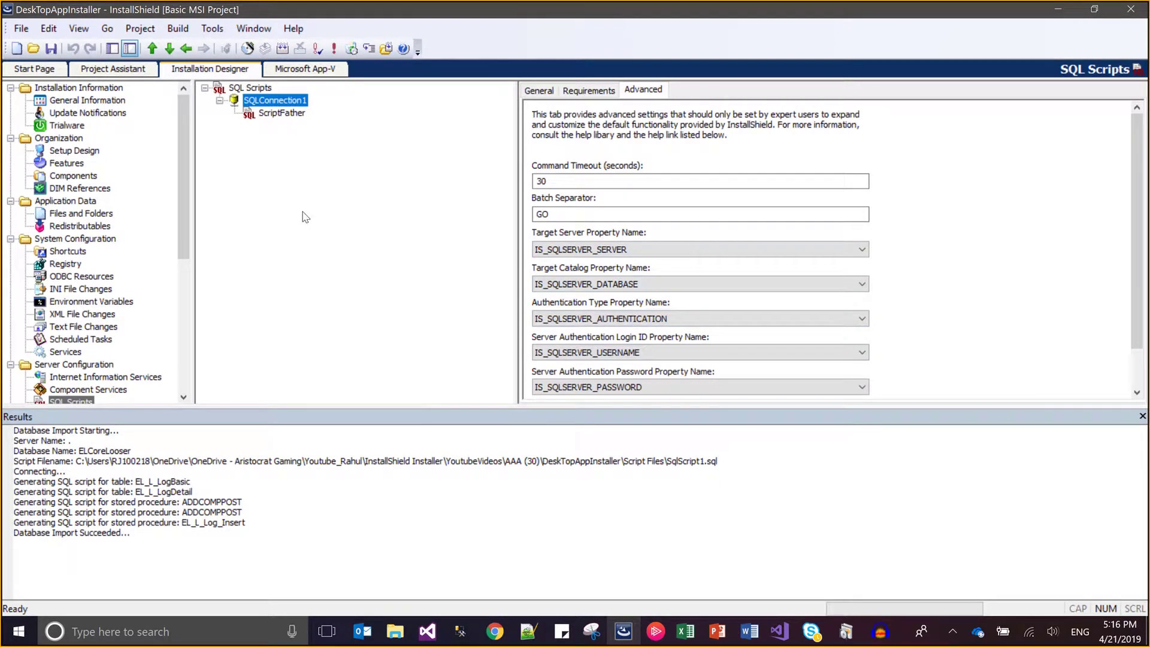
# - Close the import results output and check the general settings of the ScriptFather script
pyautogui.click(256, 118)
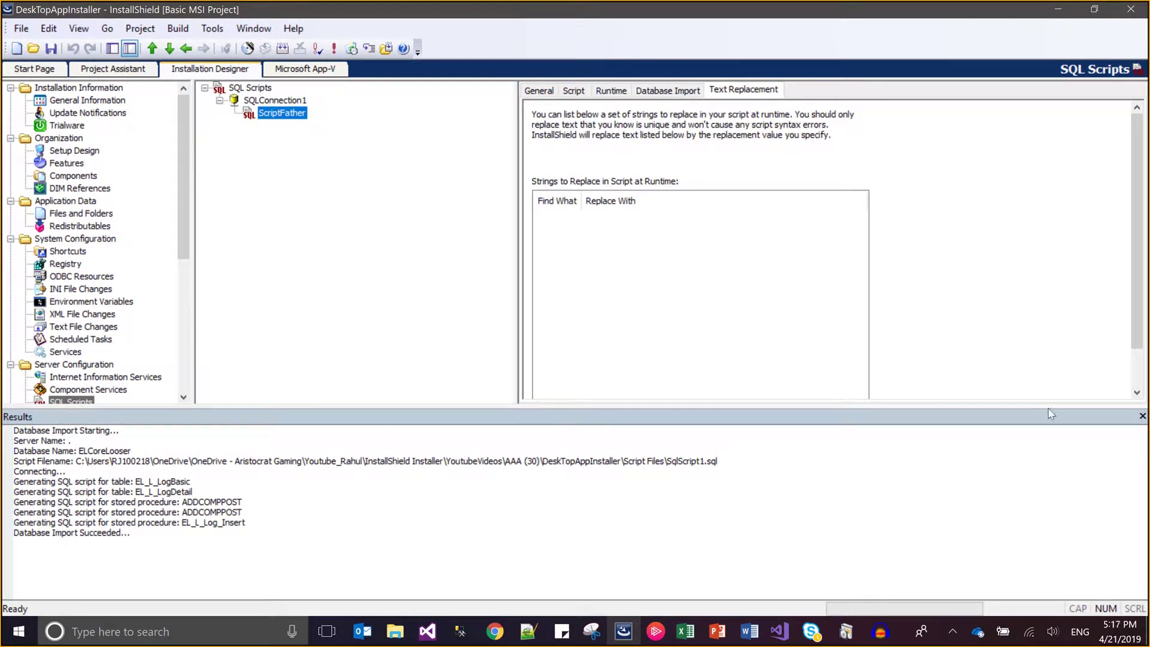
pyautogui.click(1142, 416)
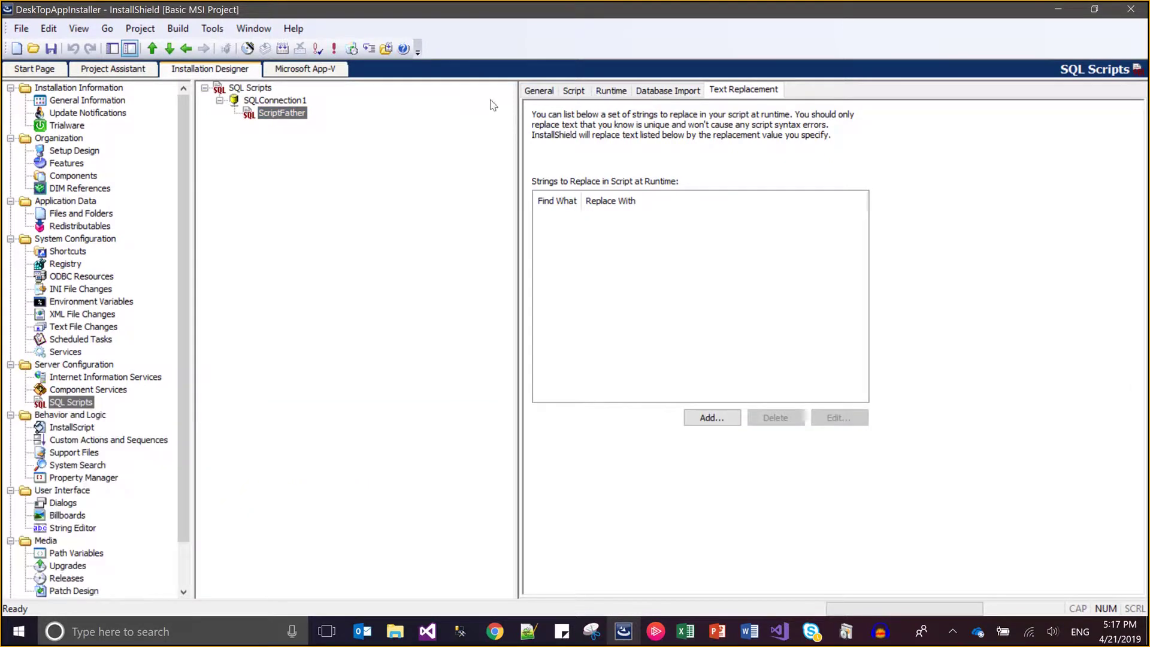
pyautogui.click(525, 95)
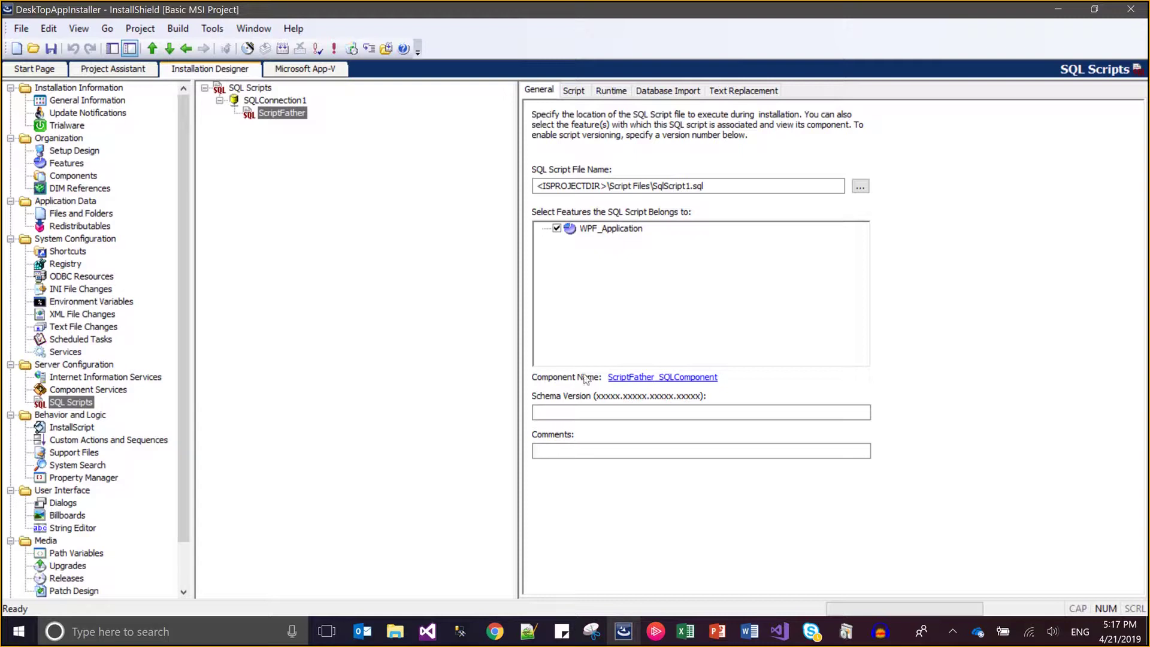
# - Read through the generated SQL of ScriptFather to its end, examining the table and stored procedure definitions
pyautogui.click(580, 92)
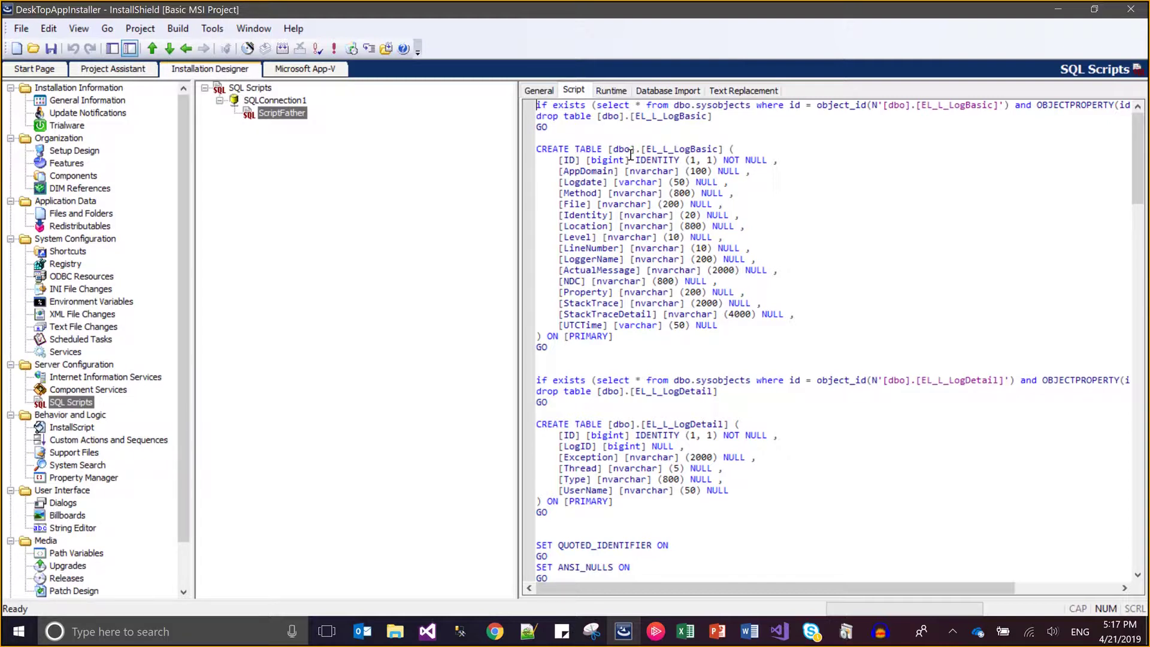
pyautogui.press('Down')
pyautogui.press('Down')
pyautogui.press('Down')
pyautogui.press('Down')
pyautogui.press('Down')
pyautogui.press('Down')
pyautogui.press('Down')
pyautogui.press('Down')
pyautogui.press('Down')
pyautogui.press('Down')
pyautogui.press('Down')
pyautogui.press('Down')
pyautogui.press('Down')
pyautogui.press('Down')
pyautogui.press('Down')
pyautogui.press('Down')
pyautogui.press('Down')
pyautogui.press('Down')
pyautogui.press('Down')
pyautogui.press('Down')
pyautogui.press('Down')
pyautogui.press('Down')
pyautogui.press('Down')
pyautogui.press('Down')
pyautogui.press('Down')
pyautogui.press('Down')
pyautogui.press('Down')
pyautogui.press('Down')
pyautogui.press('Down')
pyautogui.press('Down')
pyautogui.press('Down')
pyautogui.press('Down')
pyautogui.press('Down')
pyautogui.press('Down')
pyautogui.press('Down')
pyautogui.press('Down')
pyautogui.press('Down')
pyautogui.press('Down')
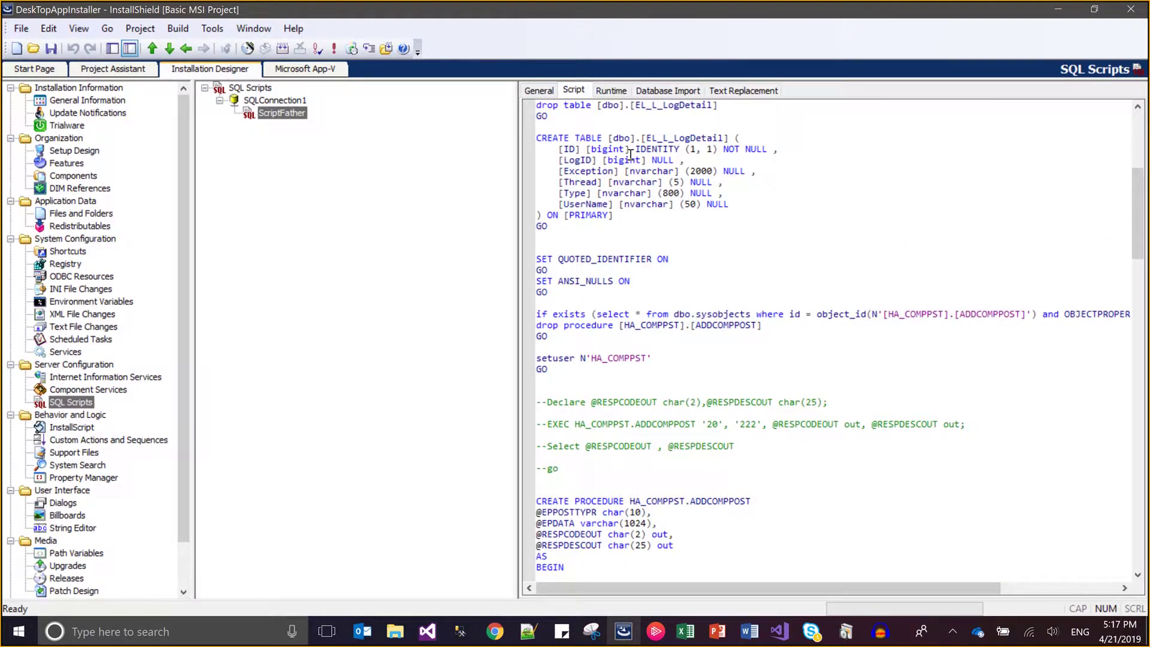
pyautogui.press('Down')
pyautogui.press('Down')
pyautogui.press('Down')
pyautogui.press('Down')
pyautogui.press('Down')
pyautogui.press('Down')
pyautogui.press('Down')
pyautogui.press('Down')
pyautogui.press('Down')
pyautogui.press('Down')
pyautogui.press('Down')
pyautogui.press('Down')
pyautogui.press('Down')
pyautogui.press('Down')
pyautogui.press('Down')
pyautogui.press('Down')
pyautogui.press('Down')
pyautogui.press('Down')
pyautogui.press('Down')
pyautogui.press('Down')
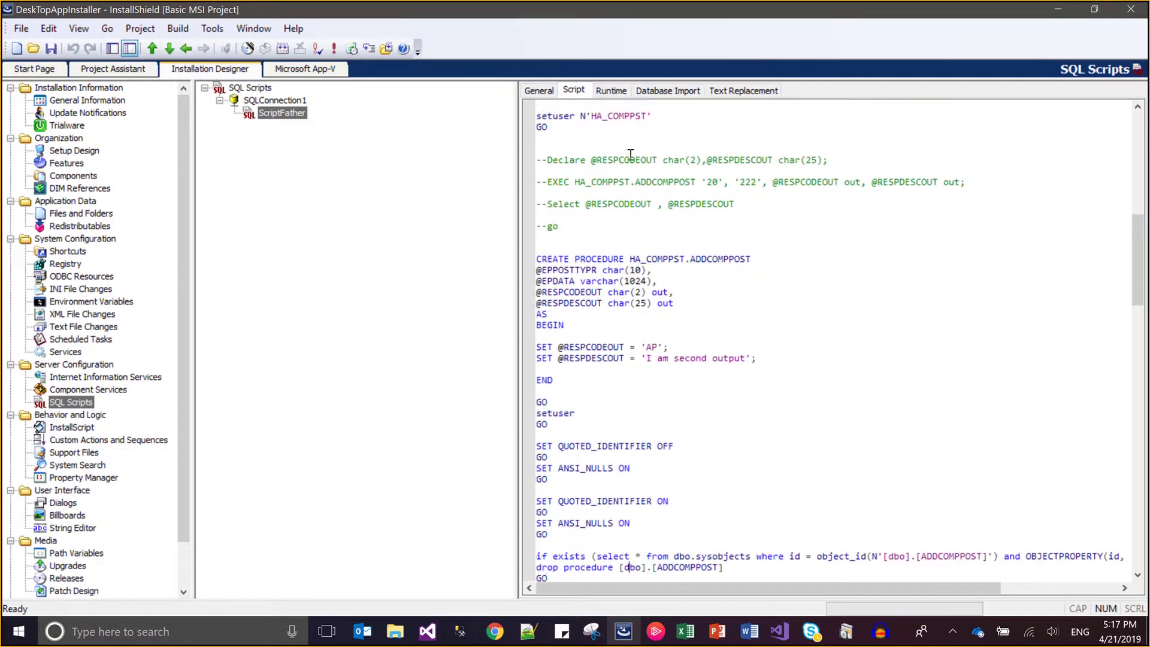
pyautogui.press('Down')
pyautogui.press('Down')
pyautogui.press('Down')
pyautogui.press('Down')
pyautogui.press('Down')
pyautogui.press('Down')
pyautogui.press('Down')
pyautogui.press('Down')
pyautogui.press('Down')
pyautogui.press('Down')
pyautogui.press('Down')
pyautogui.press('Down')
pyautogui.press('Down')
pyautogui.press('Down')
pyautogui.press('Down')
pyautogui.press('Down')
pyautogui.press('Down')
pyautogui.press('Down')
pyautogui.press('Down')
pyautogui.press('Down')
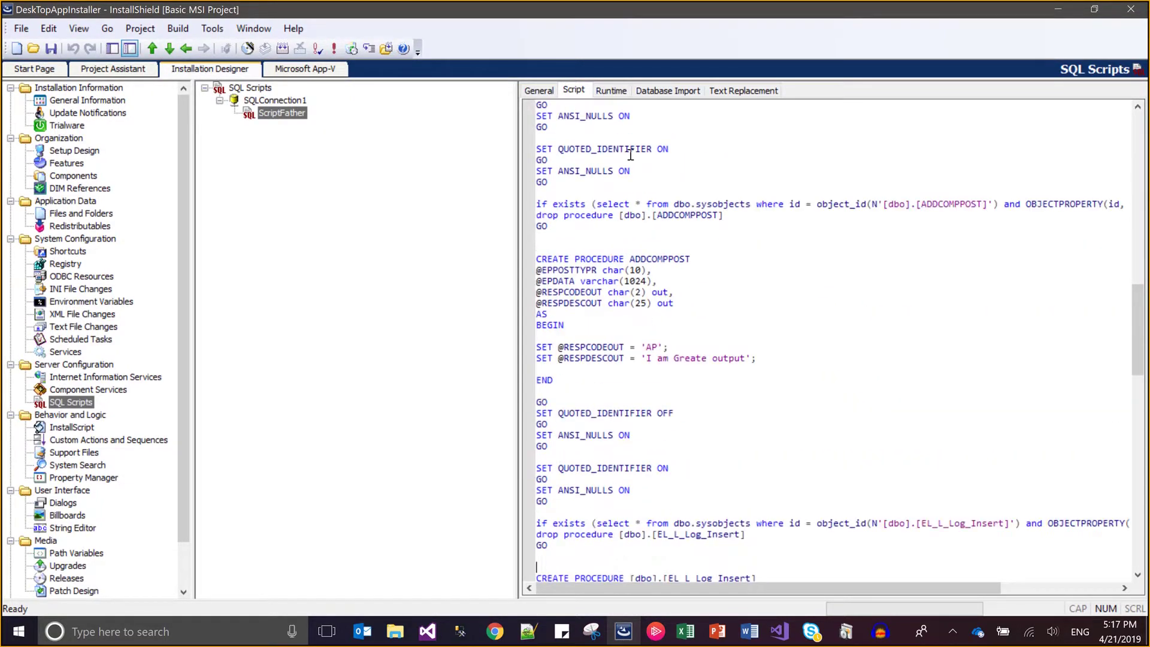
pyautogui.press('Down')
pyautogui.press('Down')
pyautogui.press('Down')
pyautogui.press('Down')
pyautogui.press('Down')
pyautogui.press('Down')
pyautogui.press('Down')
pyautogui.press('Down')
pyautogui.press('Down')
pyautogui.press('Down')
pyautogui.press('Down')
pyautogui.press('Down')
pyautogui.press('Down')
pyautogui.press('Down')
pyautogui.press('Down')
pyautogui.press('Down')
pyautogui.press('Down')
pyautogui.press('Down')
pyautogui.press('Down')
pyautogui.press('Down')
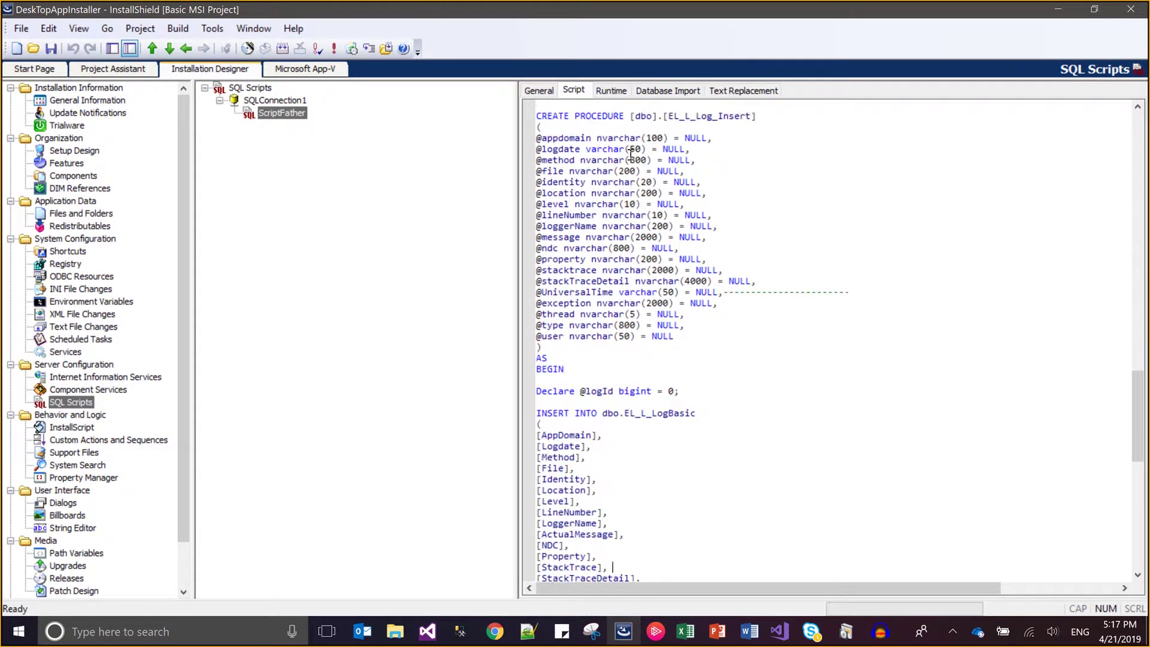
pyautogui.press('Down')
pyautogui.press('Down')
pyautogui.press('Down')
pyautogui.press('Down')
pyautogui.press('Down')
pyautogui.press('Down')
pyautogui.press('Down')
pyautogui.press('Down')
pyautogui.press('Down')
pyautogui.press('Down')
pyautogui.press('Down')
pyautogui.press('Down')
pyautogui.press('Down')
pyautogui.press('Down')
pyautogui.press('Down')
pyautogui.press('Down')
pyautogui.press('Down')
pyautogui.press('Down')
pyautogui.press('Down')
pyautogui.press('Down')
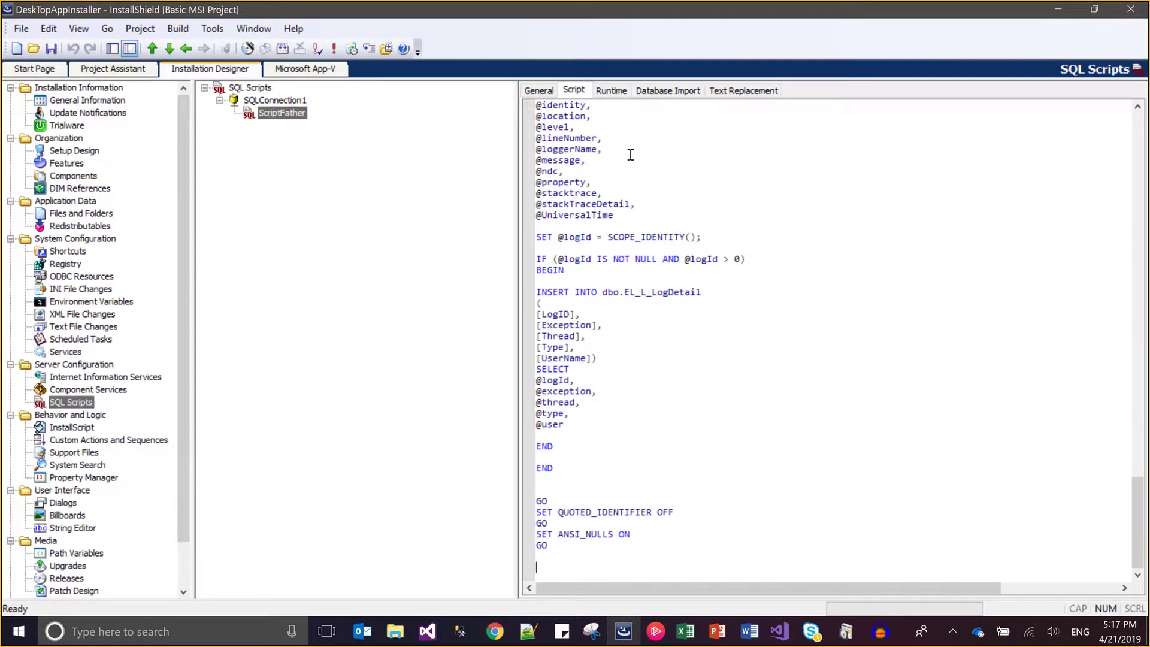
# - Copy the entire ScriptFather SQL, switch to SQL Server Management Studio, and create a new database named T2
pyautogui.hotkey('ctrl', 'a')
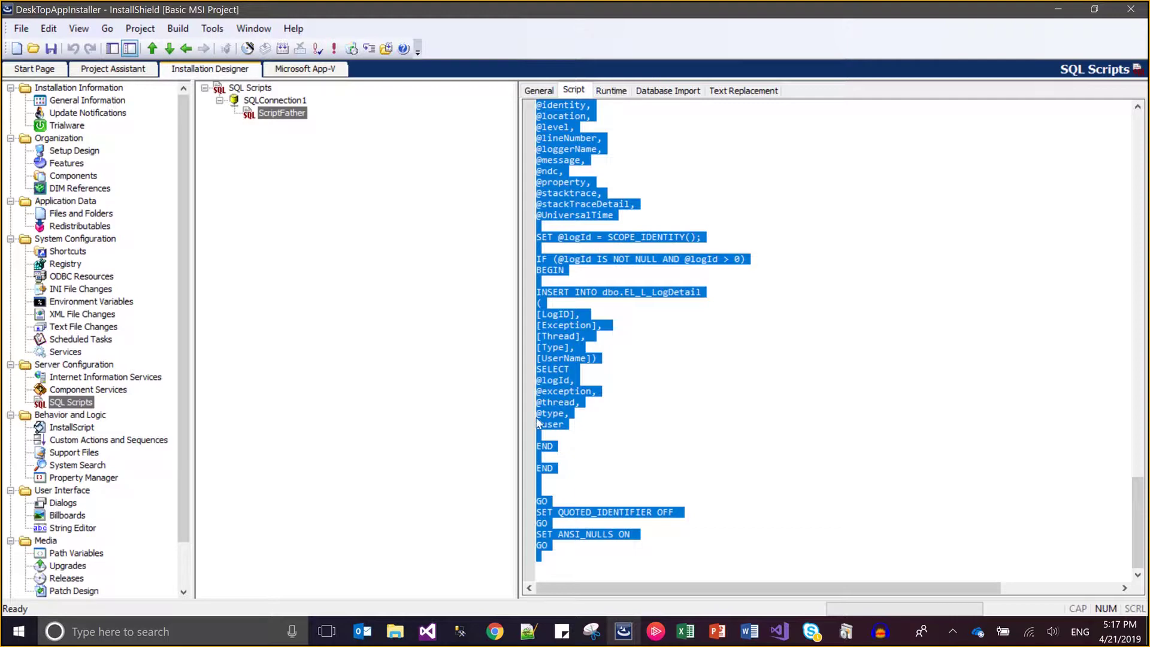
pyautogui.click(460, 631)
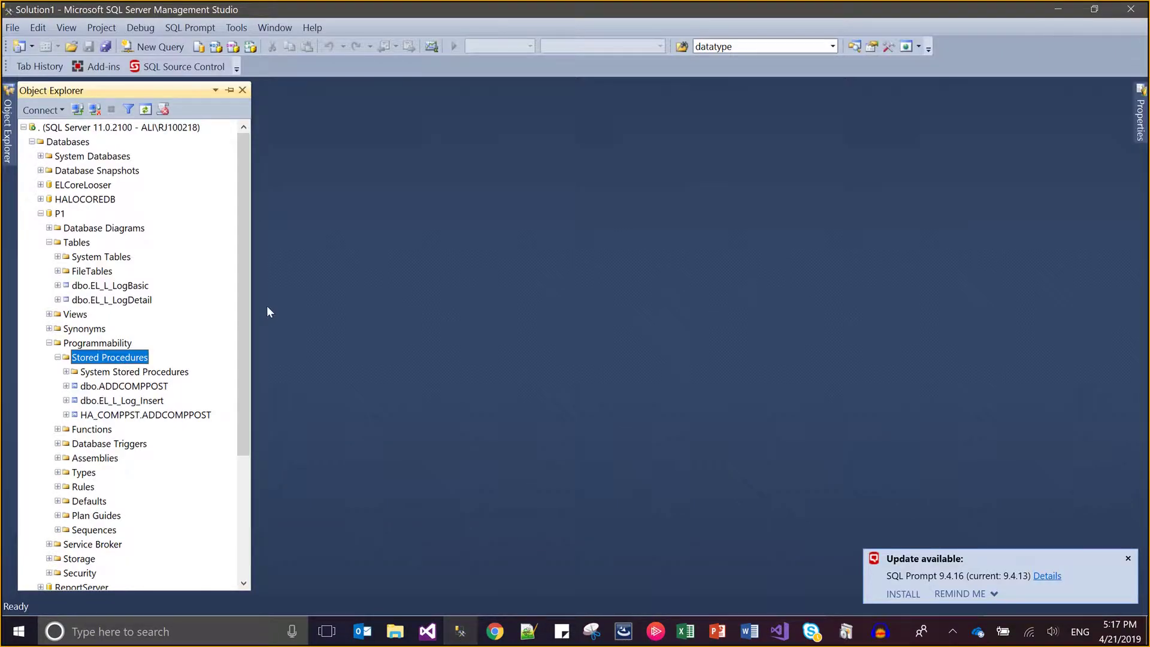
pyautogui.click(41, 213)
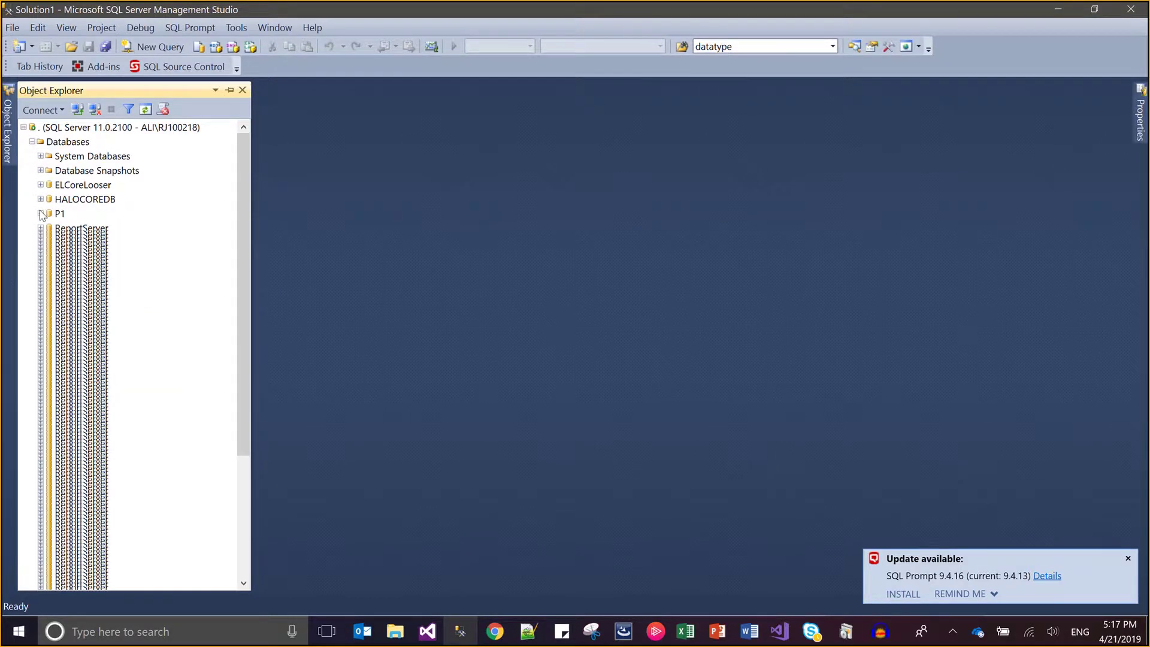
pyautogui.rightClick(85, 147)
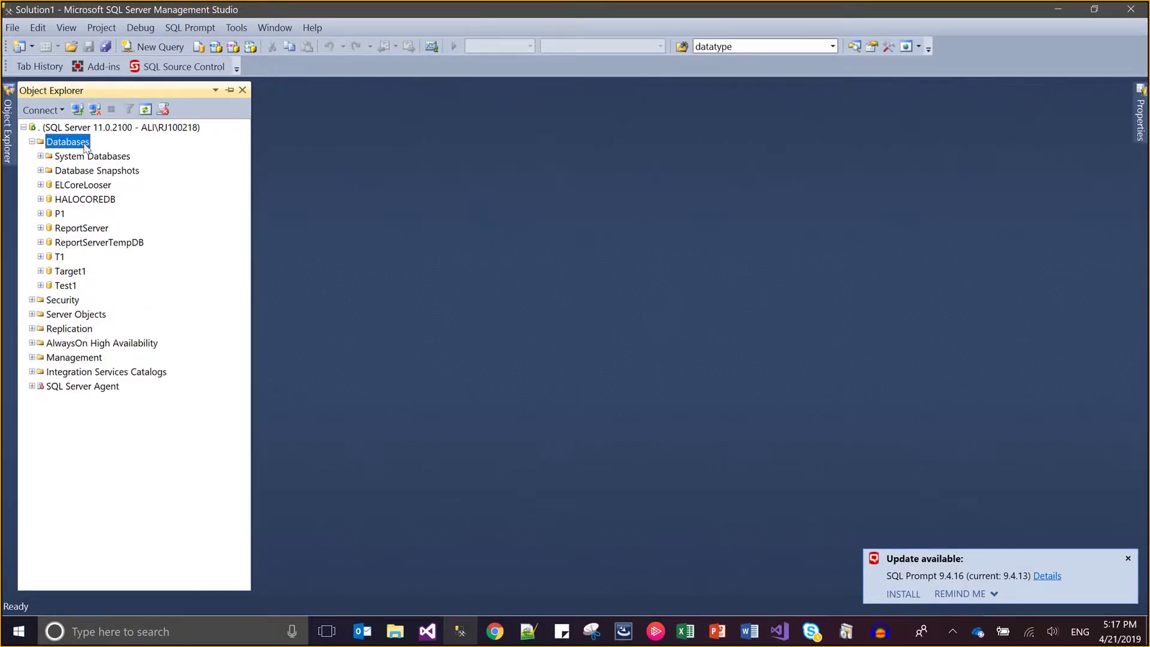
pyautogui.click(99, 151)
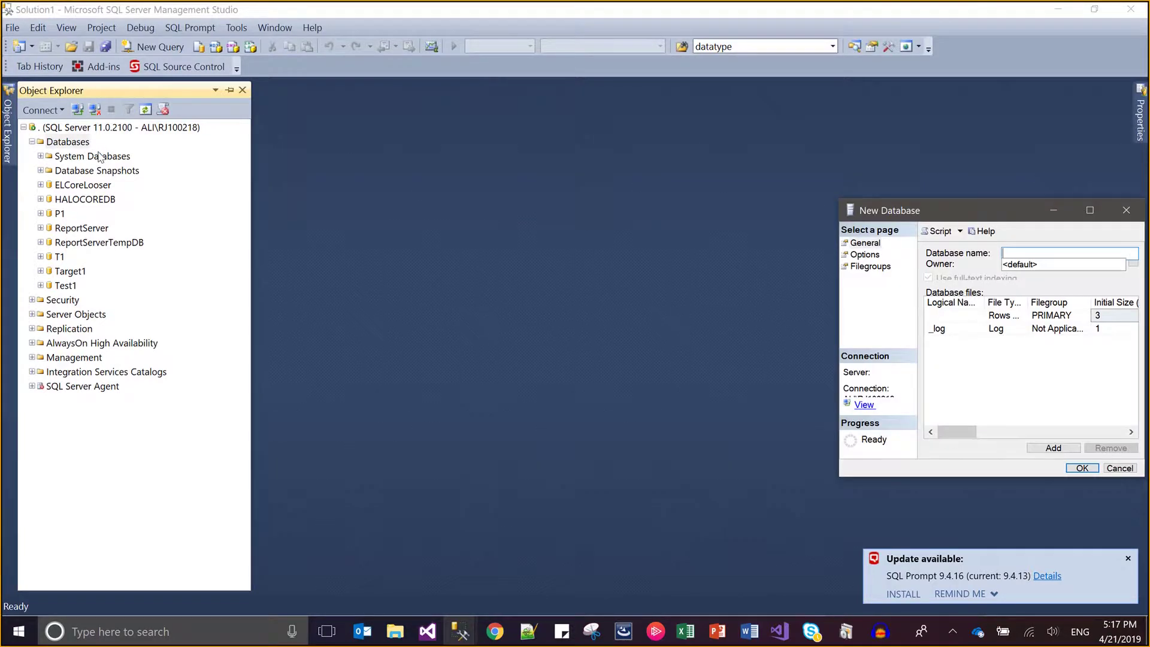
pyautogui.write('T2')
pyautogui.click(1096, 469)
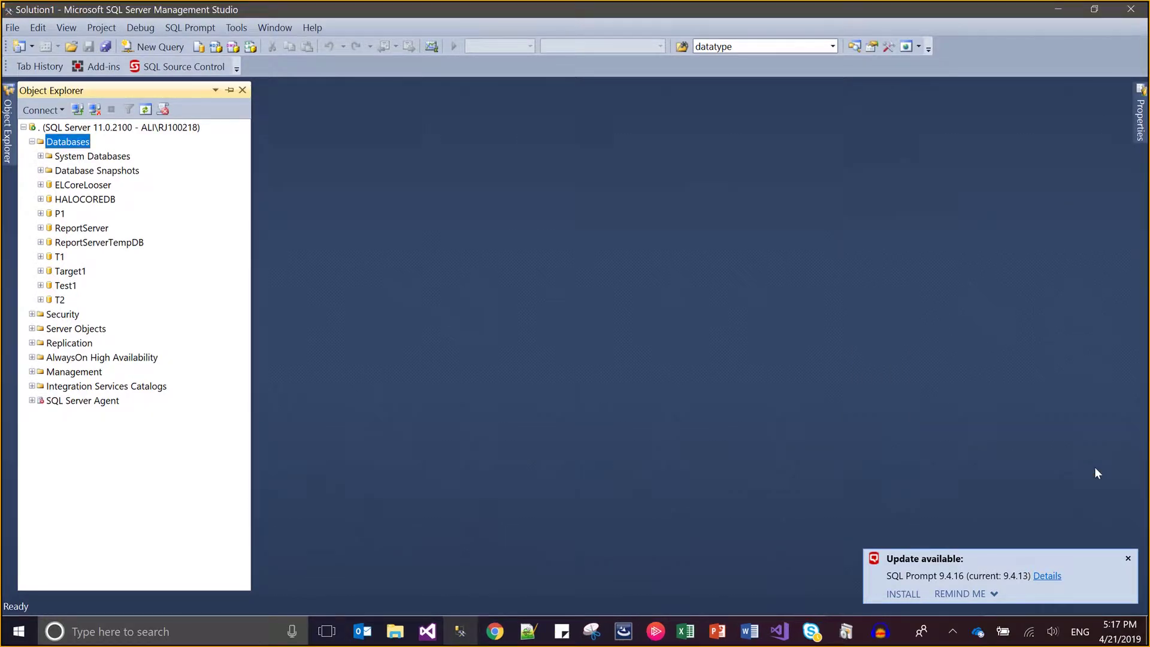
# - Paste the copied ScriptFather SQL into a new query on the T2 database and execute it
pyautogui.click(59, 299)
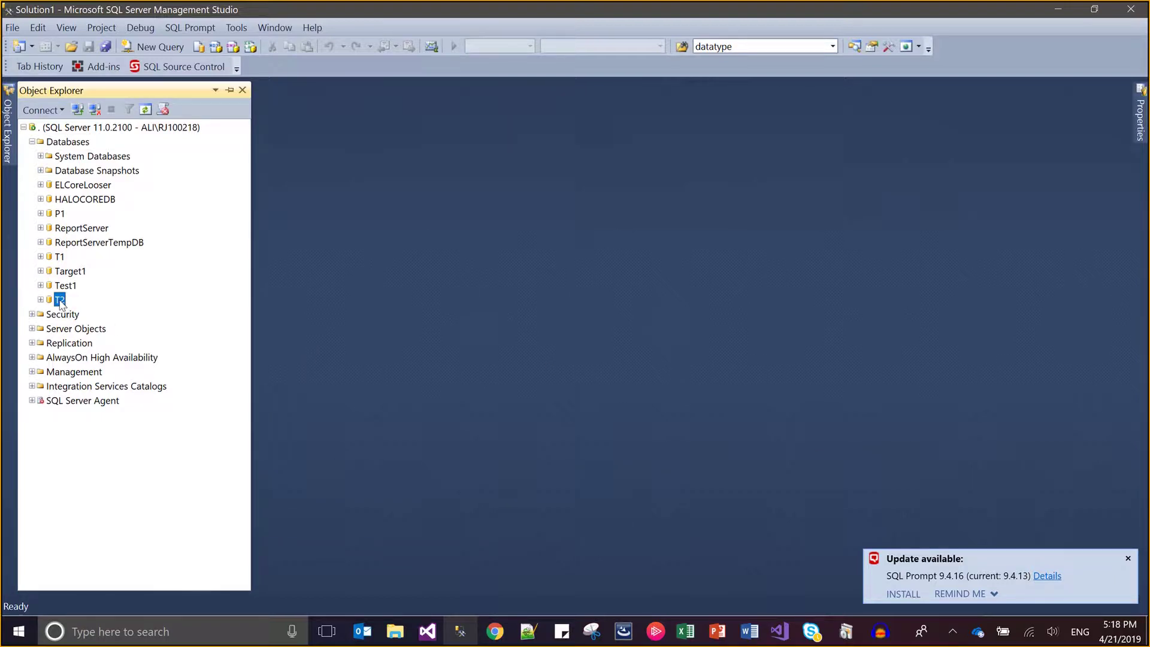
pyautogui.hotkey('ctrl', 'n')
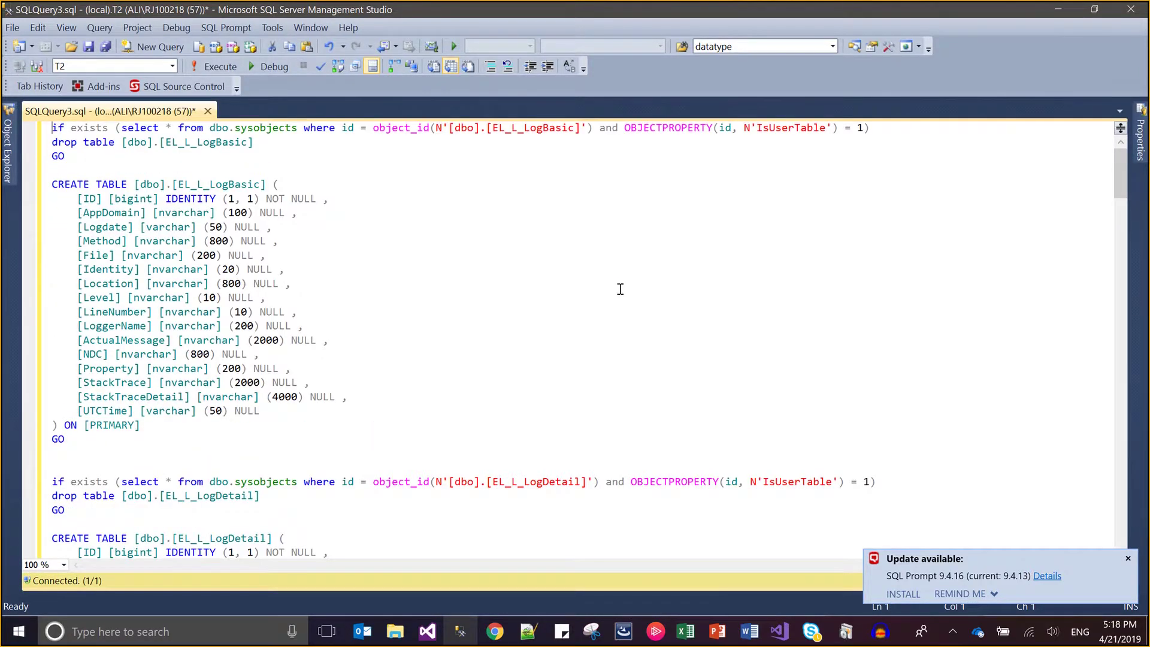
pyautogui.press('F5')
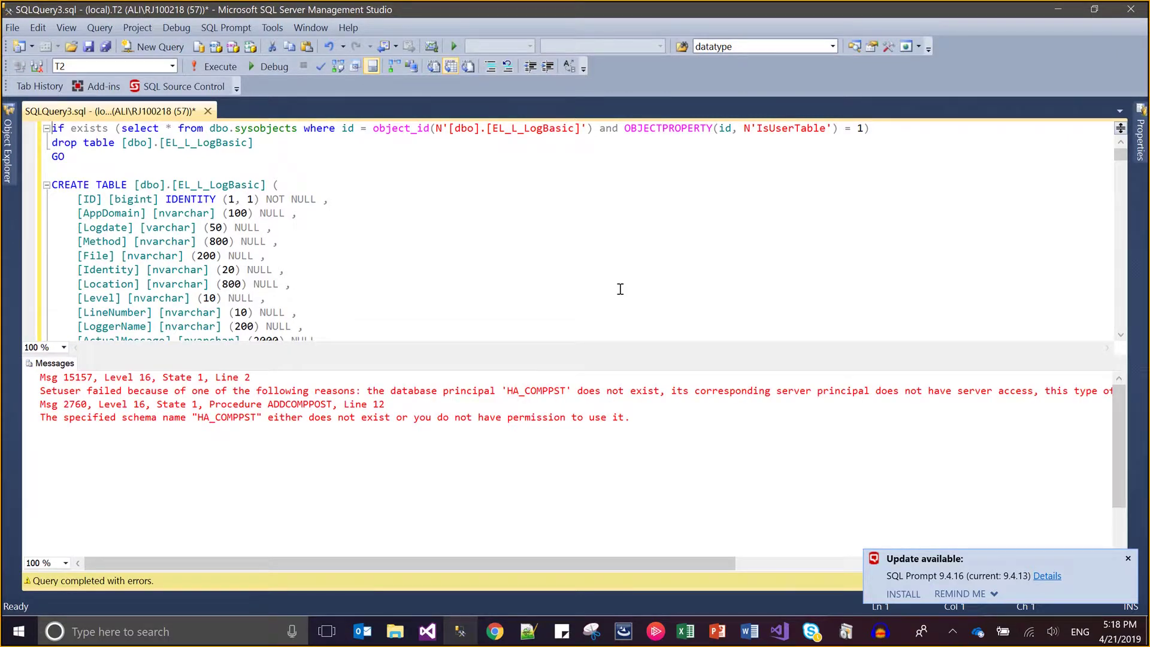
# - Go to the statement behind the first execution error and delete the line setuser N'HA_COMPPST'
pyautogui.doubleClick(466, 390)
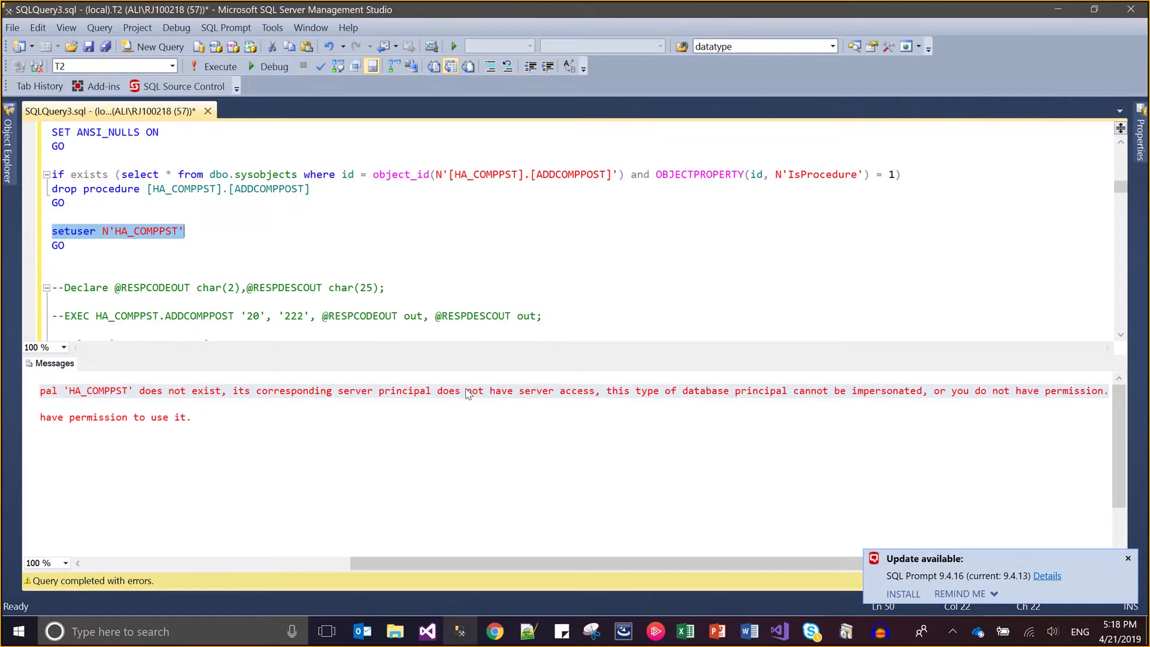
pyautogui.click(210, 231)
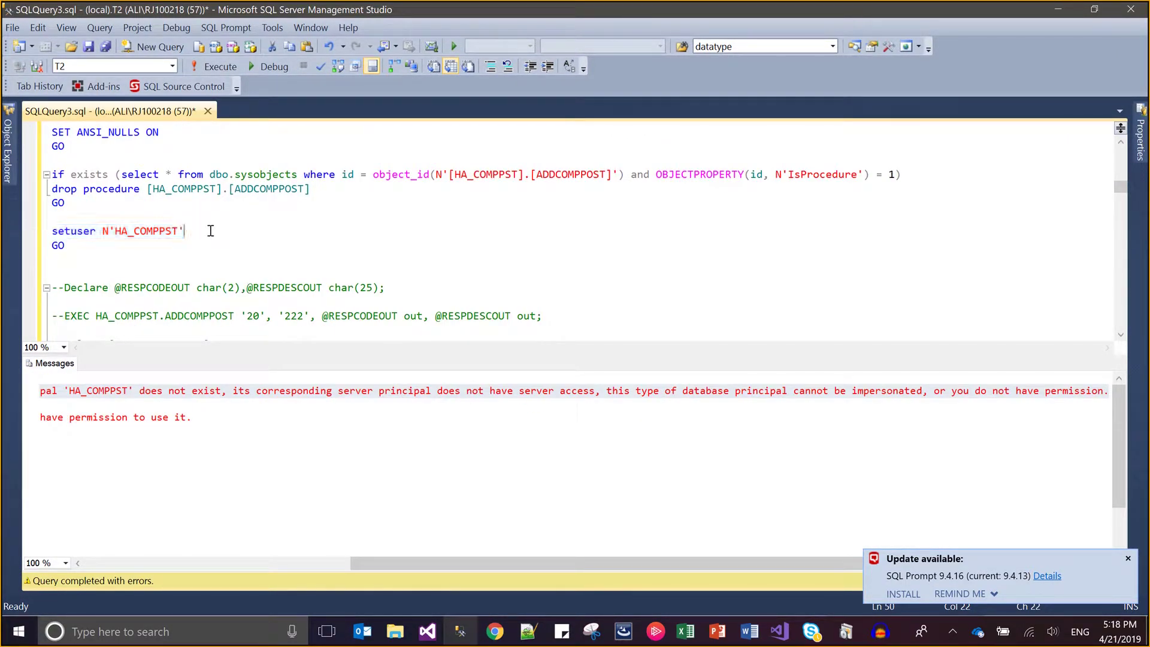
pyautogui.hotkey('shift', 'Up')
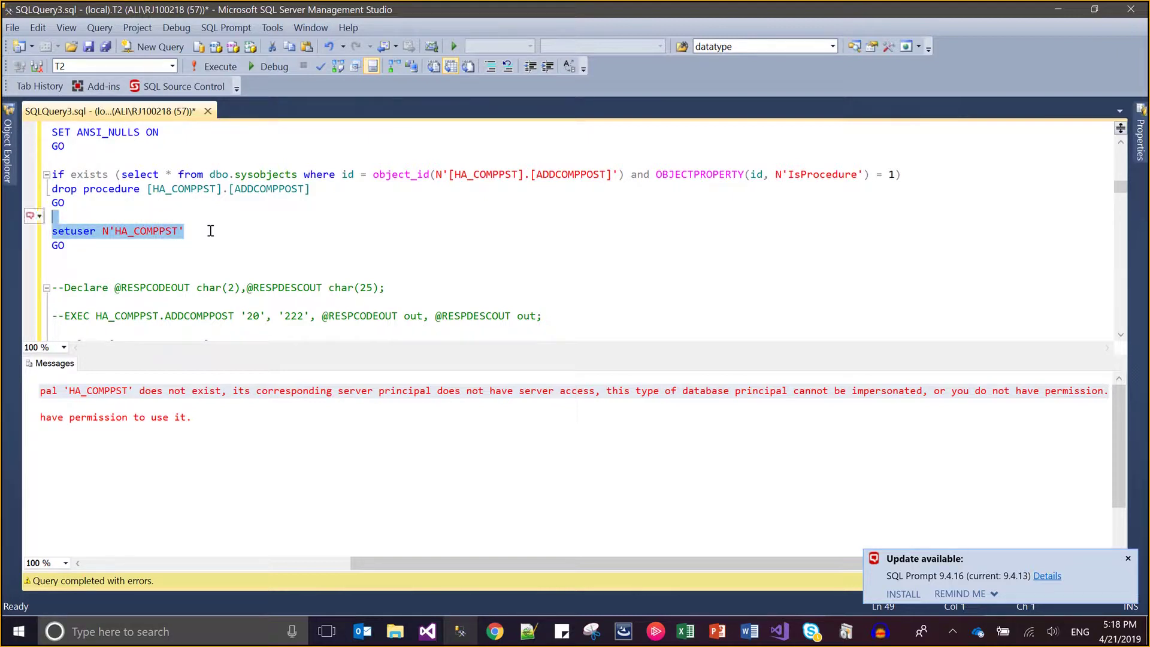
pyautogui.press('Delete')
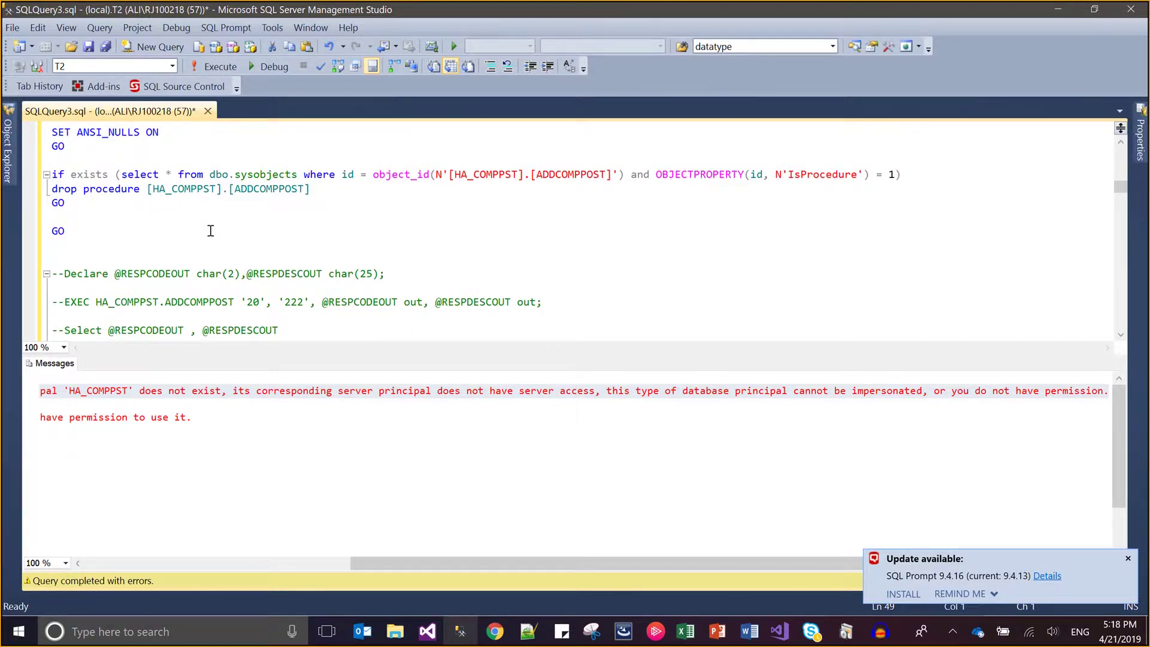
# - Search the script for "user" and delete the bare setuser statement together with the GO before it
pyautogui.hotkey('ctrl', 'f')
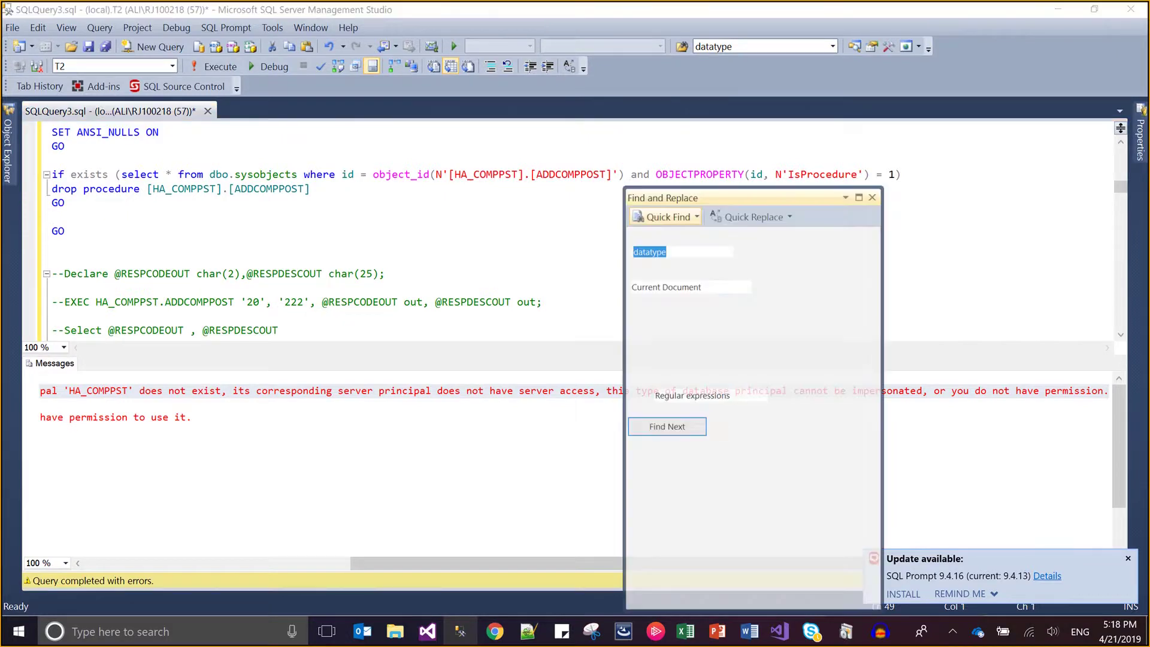
pyautogui.press('Return')
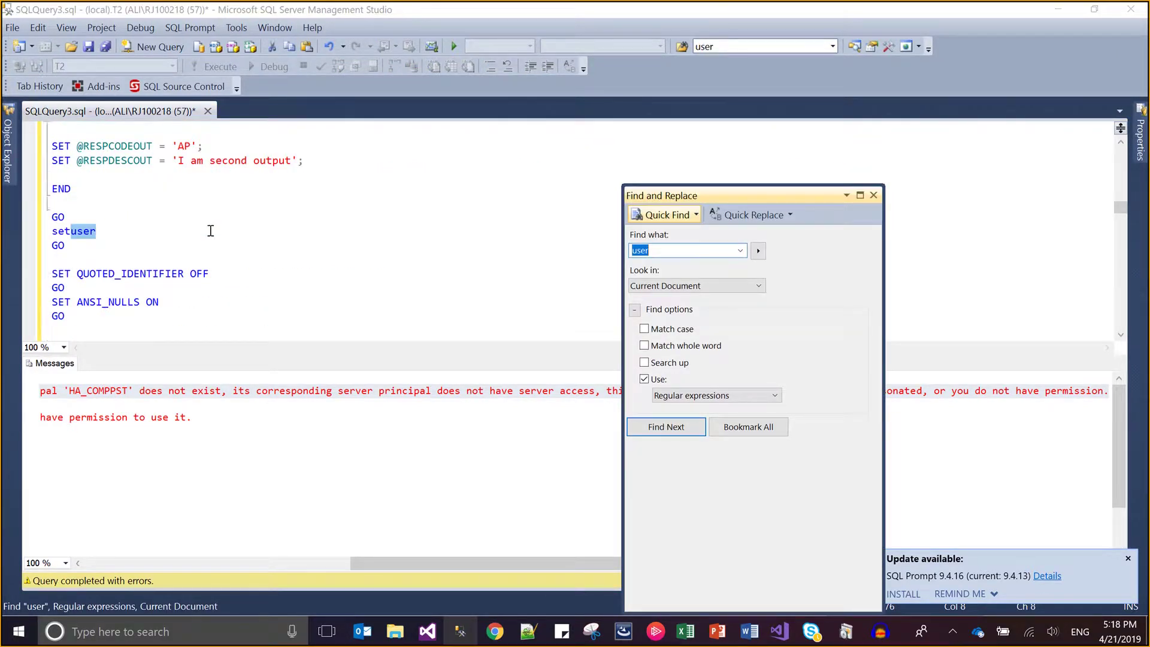
pyautogui.press('Escape')
pyautogui.press('Down')
pyautogui.hotkey('shift', 'Home')
pyautogui.hotkey('shift', 'Up')
pyautogui.hotkey('shift', 'Up')
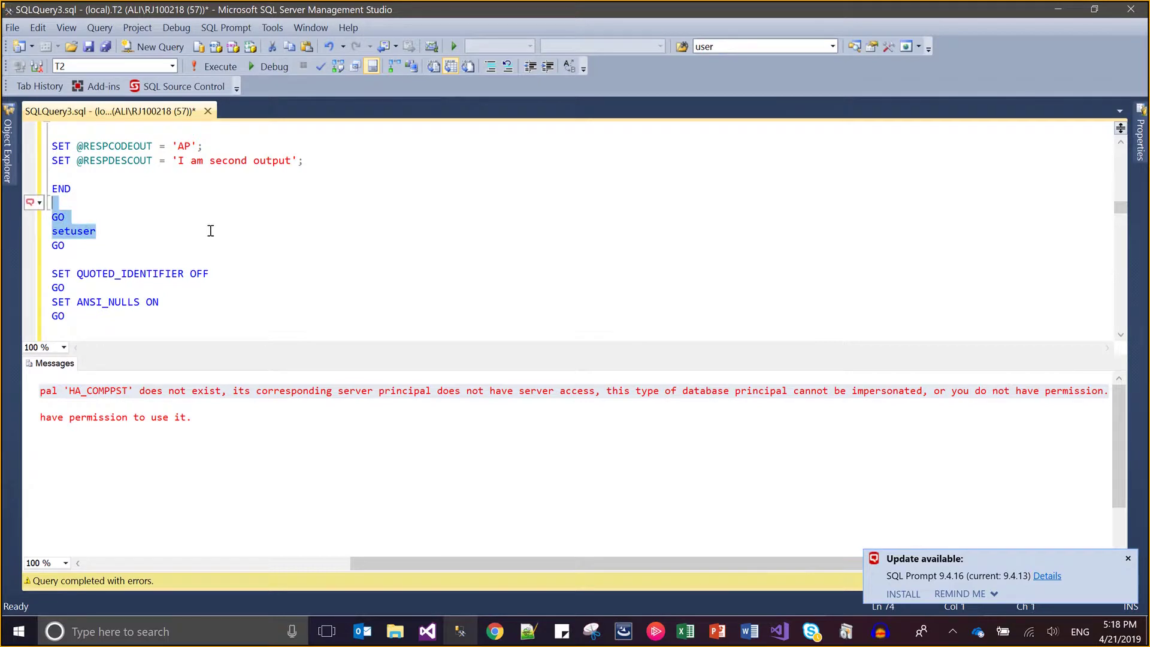
pyautogui.press('Delete')
# - Read through the rest of the script to its end, checking the remaining procedure definitions for further setuser statements
pyautogui.scroll(-5, 211, 230)
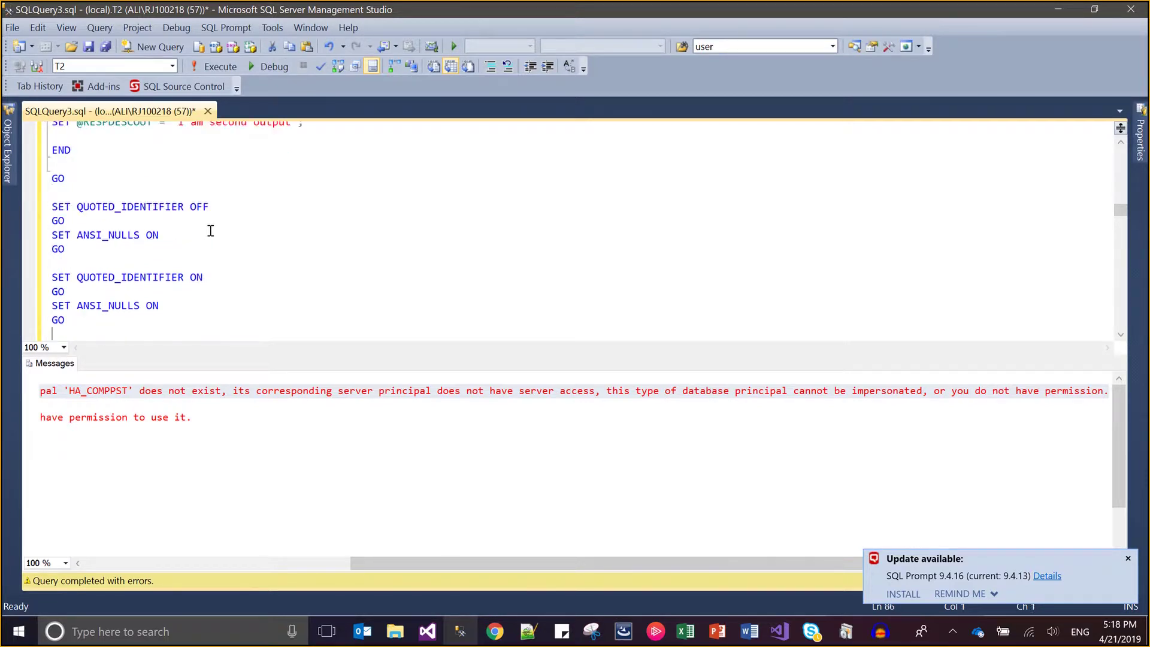
pyautogui.scroll(-2, 211, 230)
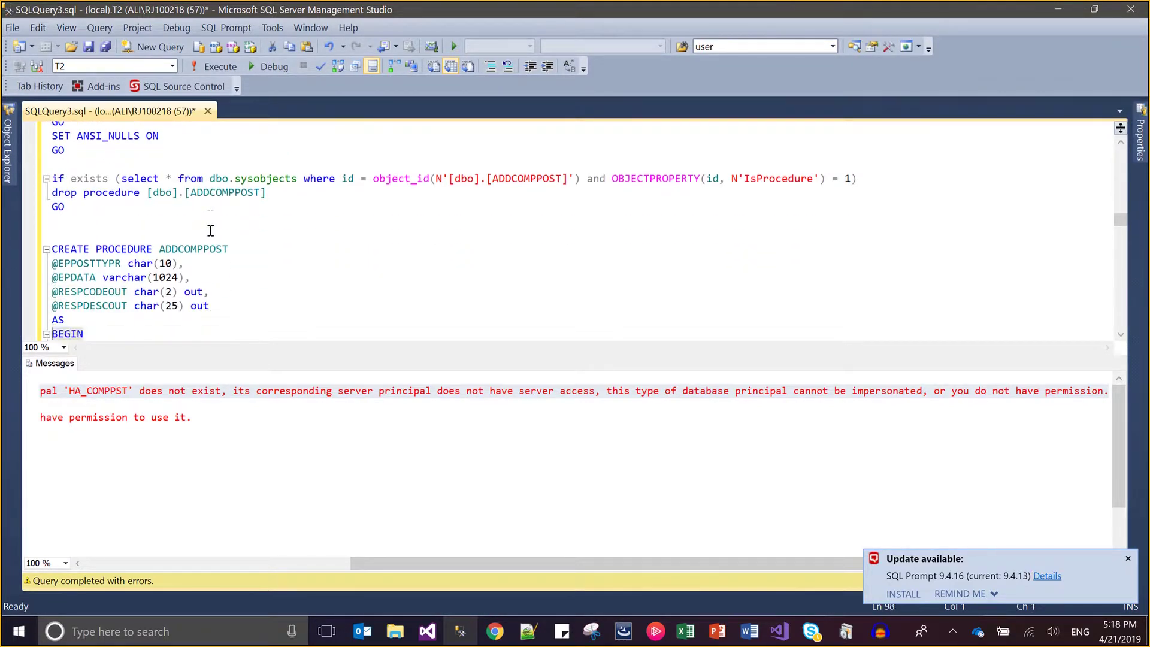
pyautogui.scroll(-3, 211, 231)
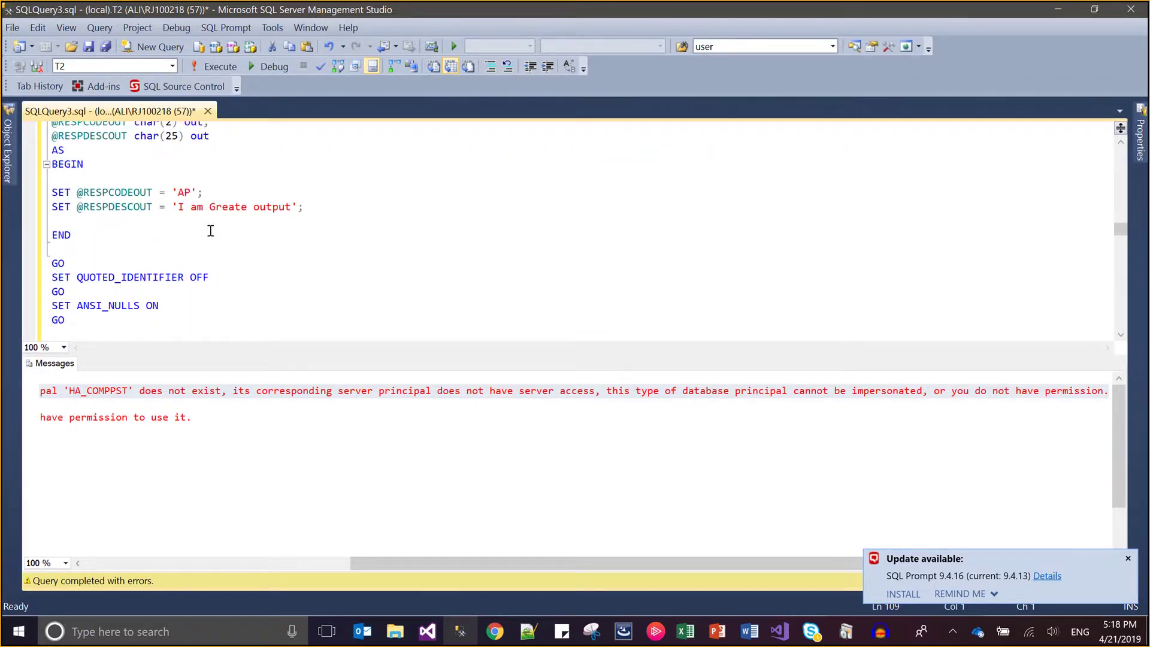
pyautogui.press('Down')
pyautogui.press('Down')
pyautogui.press('Down')
pyautogui.press('Down')
pyautogui.press('Down')
pyautogui.press('Down')
pyautogui.press('Down')
pyautogui.press('Down')
pyautogui.press('Down')
pyautogui.press('Down')
pyautogui.press('Down')
pyautogui.press('Down')
pyautogui.press('Down')
pyautogui.press('Down')
pyautogui.press('Down')
pyautogui.press('Down')
pyautogui.press('Down')
pyautogui.press('Down')
pyautogui.press('Down')
pyautogui.press('Down')
pyautogui.press('Down')
pyautogui.press('Down')
pyautogui.press('Down')
pyautogui.press('Down')
pyautogui.press('Down')
pyautogui.press('Down')
pyautogui.press('Down')
pyautogui.press('Down')
pyautogui.press('Down')
pyautogui.press('Down')
pyautogui.press('Down')
pyautogui.press('Down')
pyautogui.press('Down')
pyautogui.press('Down')
pyautogui.press('Down')
pyautogui.press('Down')
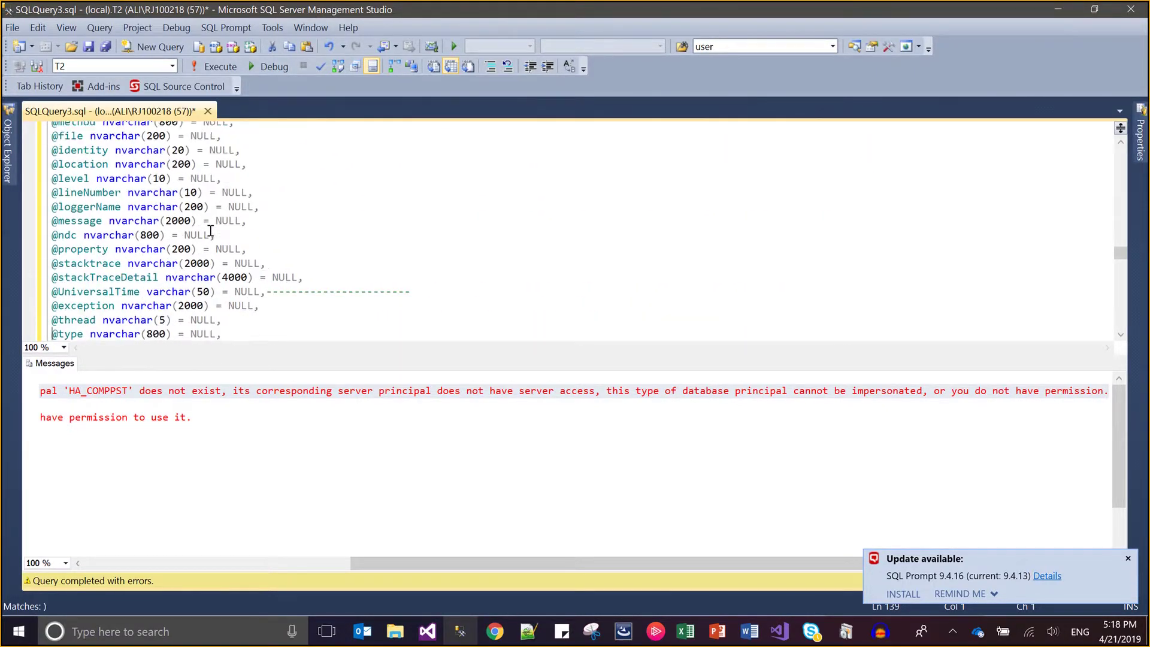
pyautogui.press('Down')
pyautogui.press('Down')
pyautogui.press('Down')
pyautogui.press('Down')
pyautogui.press('Down')
pyautogui.press('Down')
pyautogui.press('Down')
pyautogui.press('Down')
pyautogui.press('Down')
pyautogui.press('Down')
pyautogui.press('Down')
pyautogui.press('Down')
pyautogui.press('Down')
pyautogui.press('Down')
pyautogui.press('Down')
pyautogui.press('Down')
pyautogui.press('Down')
pyautogui.press('Down')
pyautogui.press('Down')
pyautogui.press('Down')
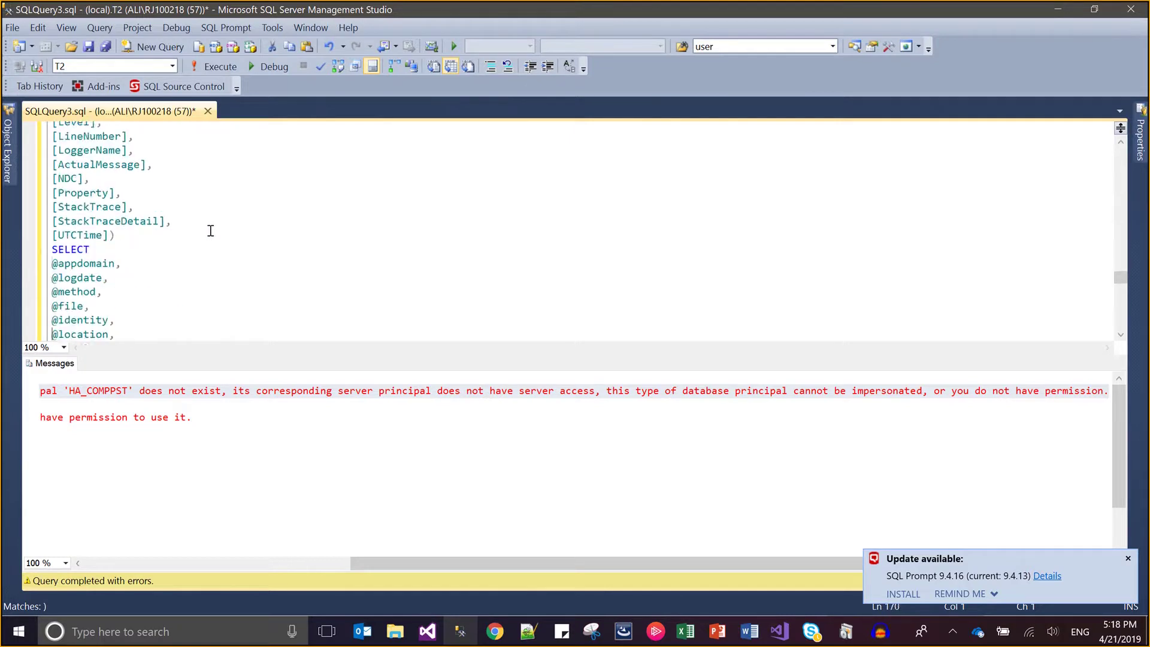
pyautogui.press('Up')
pyautogui.press('Up')
pyautogui.press('Up')
pyautogui.press('Up')
pyautogui.press('Up')
pyautogui.press('Up')
pyautogui.press('Up')
pyautogui.press('Up')
pyautogui.press('Up')
pyautogui.press('Up')
pyautogui.press('Up')
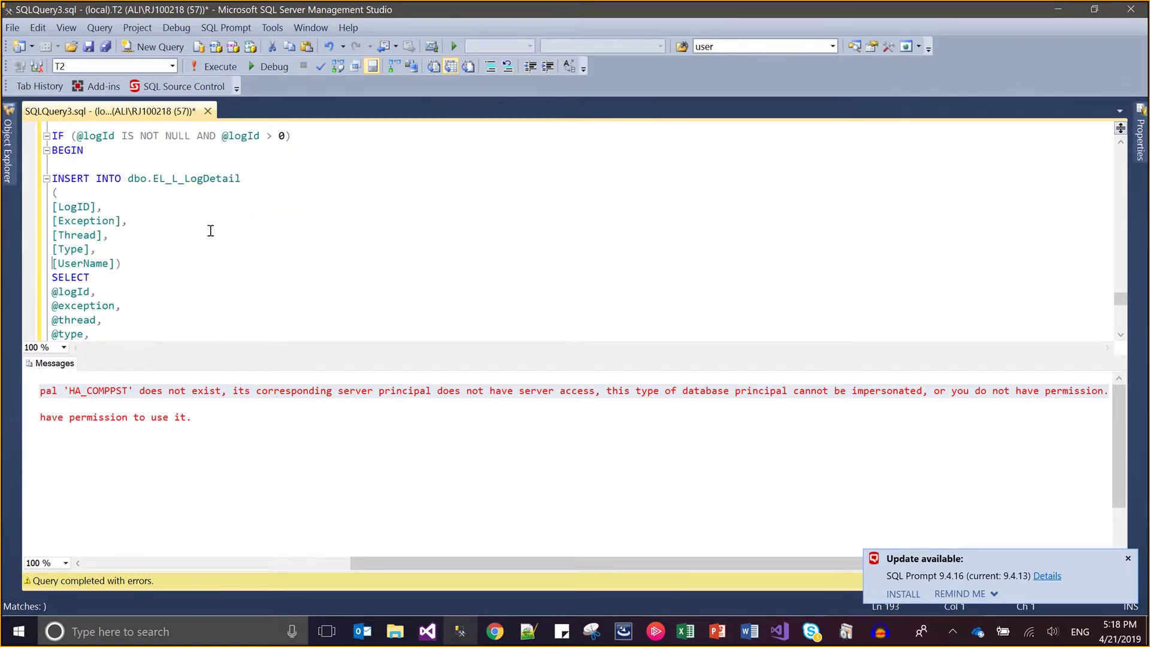
pyautogui.press('Down')
pyautogui.press('Down')
pyautogui.press('Down')
pyautogui.press('Down')
pyautogui.press('Down')
pyautogui.press('Down')
pyautogui.press('Down')
pyautogui.press('Down')
pyautogui.press('Down')
pyautogui.press('Down')
pyautogui.press('Down')
pyautogui.press('Down')
pyautogui.press('Down')
pyautogui.press('Down')
pyautogui.press('Down')
pyautogui.press('Down')
pyautogui.press('Down')
pyautogui.press('Down')
pyautogui.press('Down')
pyautogui.press('Down')
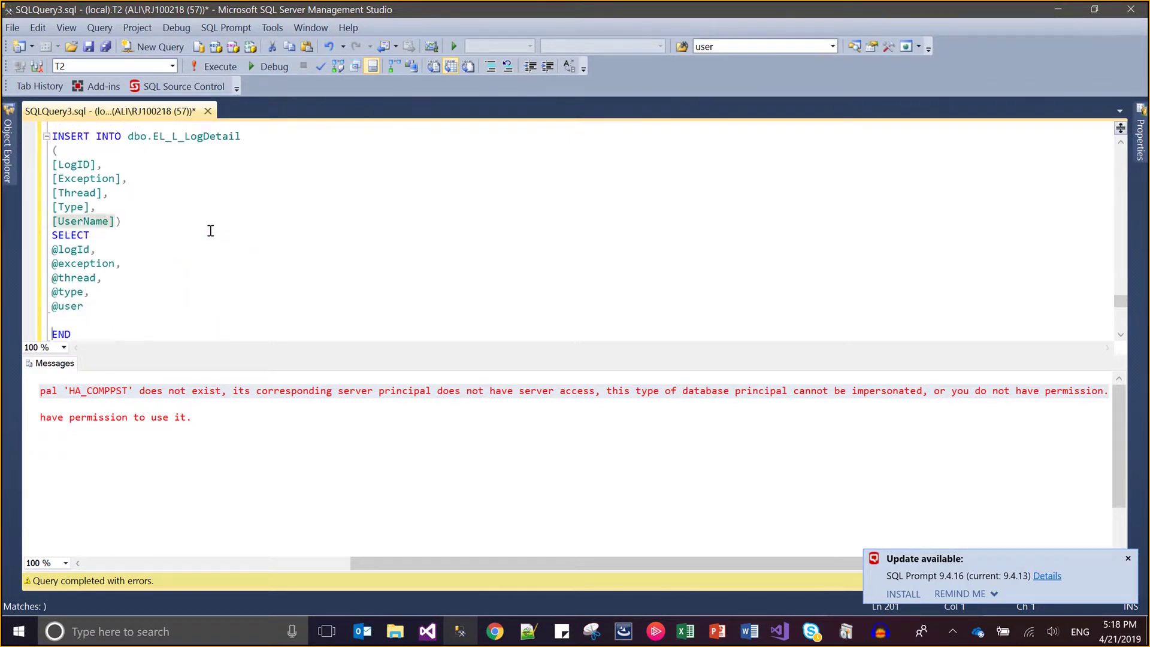
# - Execute the edited script on T2 and go to the statement behind the HA_COMPPST schema error
pyautogui.press('F5')
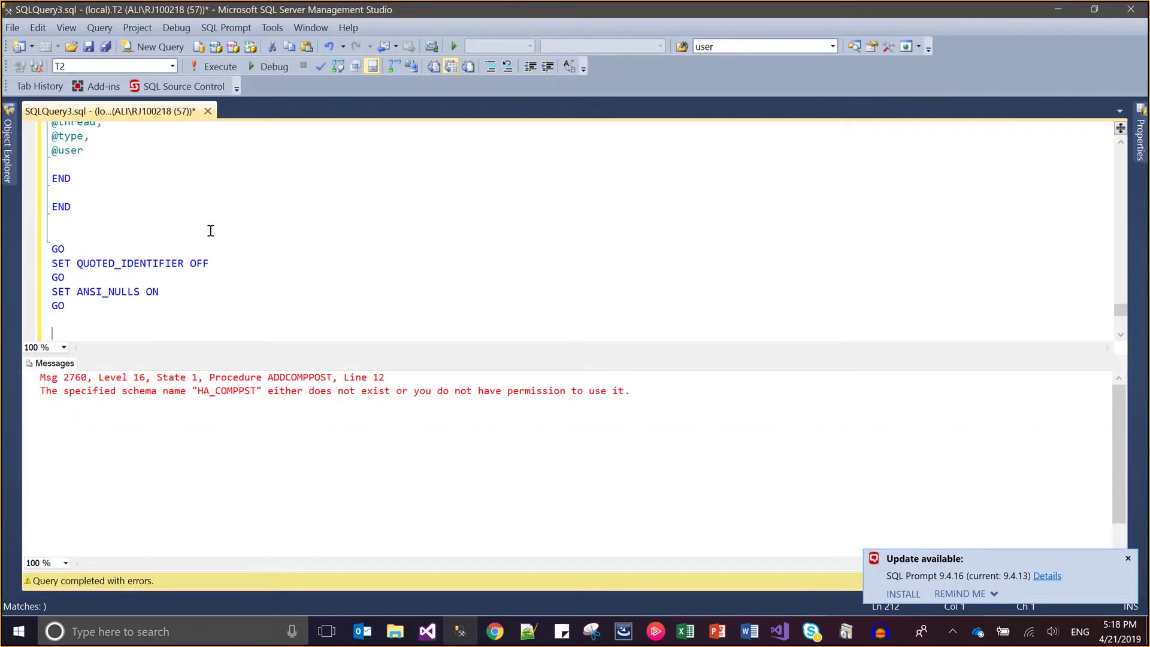
pyautogui.doubleClick(282, 390)
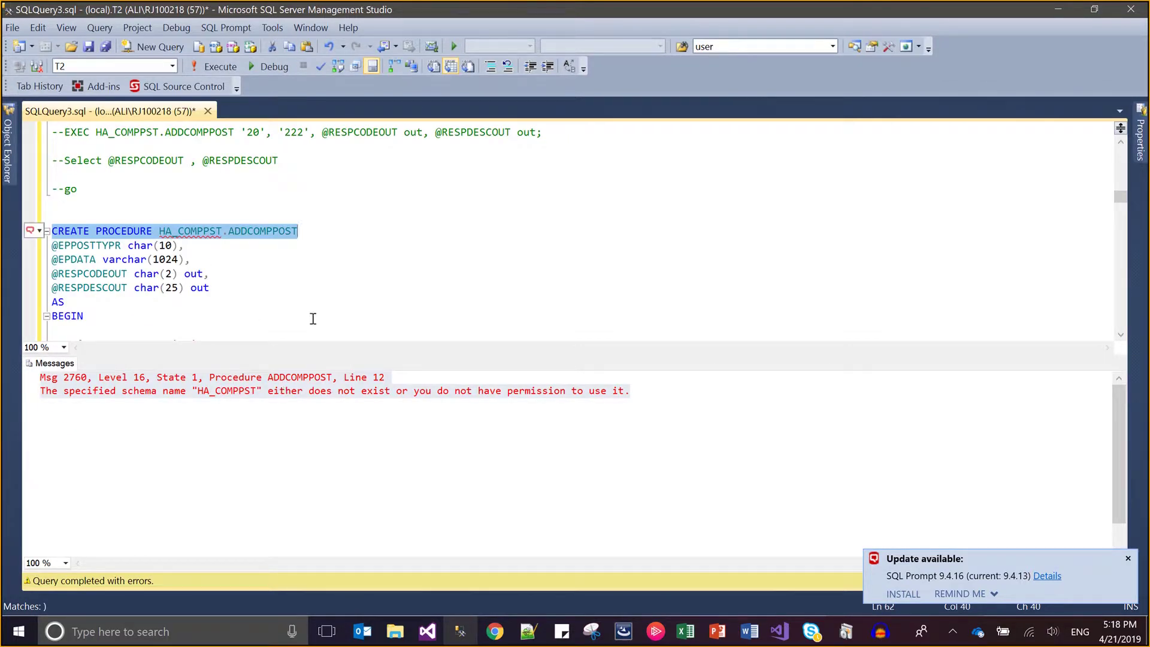
# - Return to the start of the script and insert three blank lines above the first IF exists statement
pyautogui.press('Up')
pyautogui.press('Up')
pyautogui.press('Up')
pyautogui.press('Up')
pyautogui.press('Up')
pyautogui.press('Up')
pyautogui.press('Up')
pyautogui.press('Up')
pyautogui.press('Up')
pyautogui.press('Up')
pyautogui.press('Up')
pyautogui.press('Up')
pyautogui.press('Up')
pyautogui.press('Up')
pyautogui.press('Up')
pyautogui.press('Up')
pyautogui.press('Up')
pyautogui.press('Up')
pyautogui.press('Up')
pyautogui.press('Up')
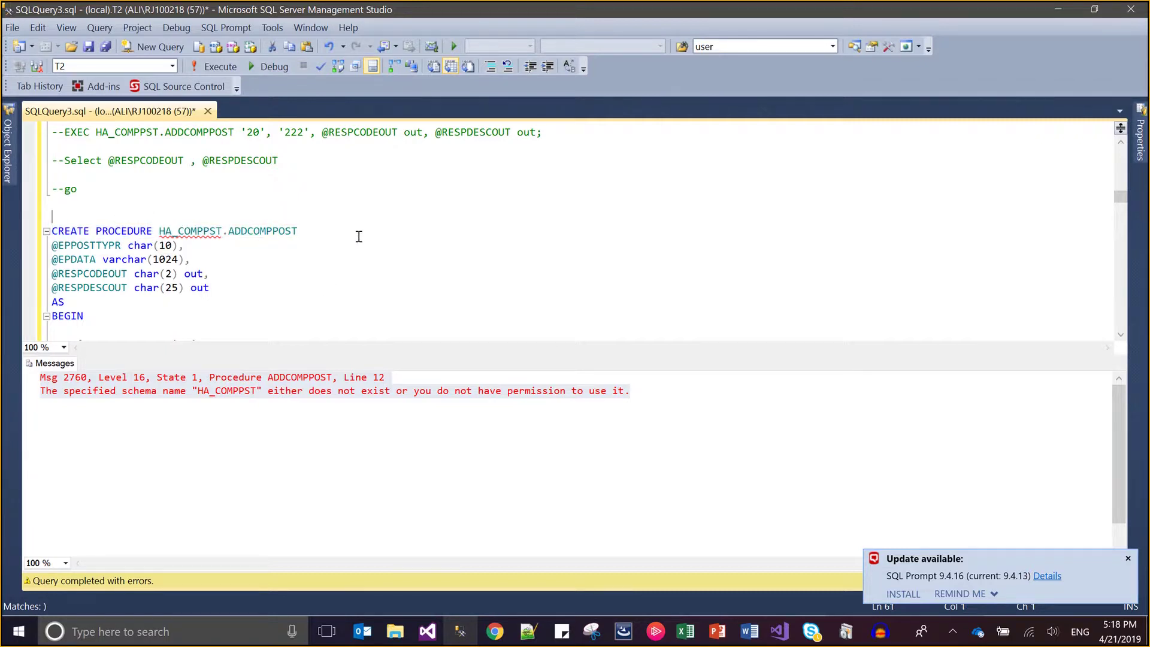
pyautogui.press('Up')
pyautogui.press('Up')
pyautogui.press('Up')
pyautogui.press('Up')
pyautogui.press('Up')
pyautogui.press('Up')
pyautogui.press('Up')
pyautogui.press('Up')
pyautogui.press('Up')
pyautogui.press('Up')
pyautogui.press('Up')
pyautogui.press('Up')
pyautogui.press('Up')
pyautogui.press('Up')
pyautogui.press('Up')
pyautogui.press('Up')
pyautogui.press('Up')
pyautogui.press('Up')
pyautogui.press('Up')
pyautogui.press('Up')
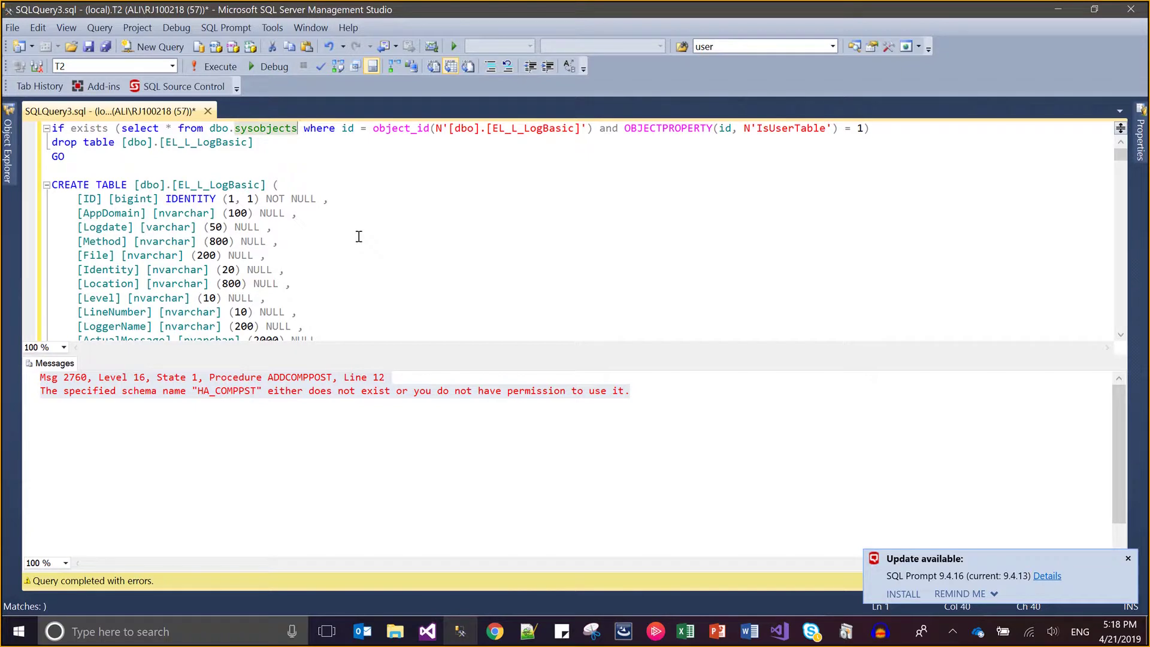
pyautogui.click(253, 390)
pyautogui.hotkey('ctrl', 'shift', 'Left')
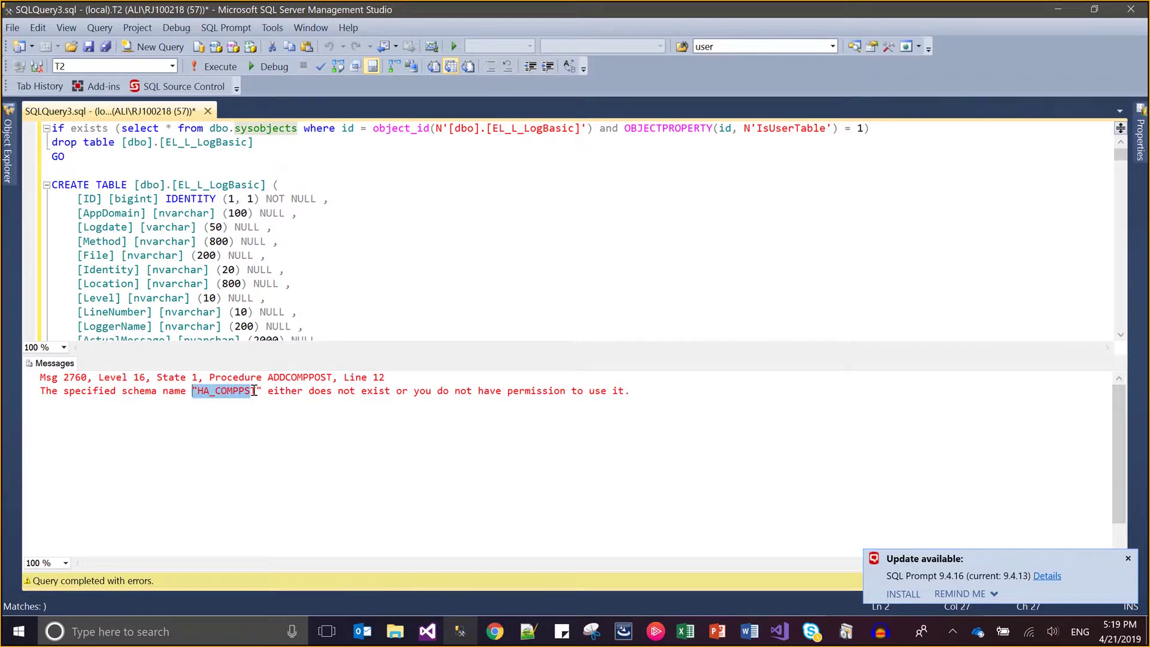
pyautogui.click(258, 282)
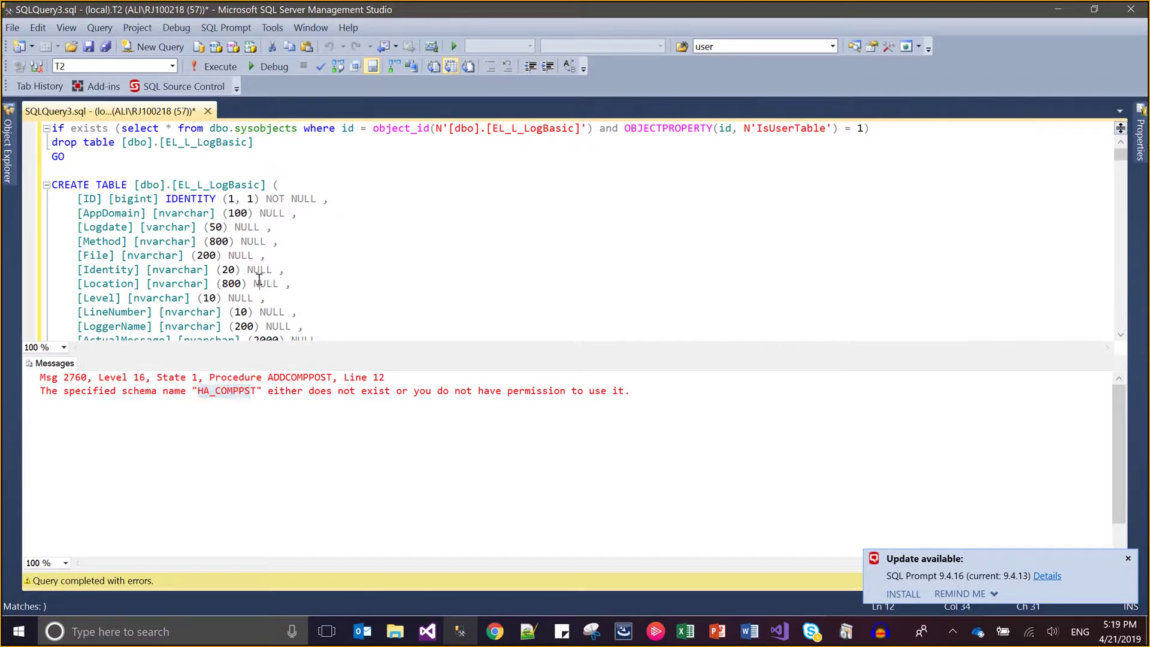
pyautogui.press('pageup')
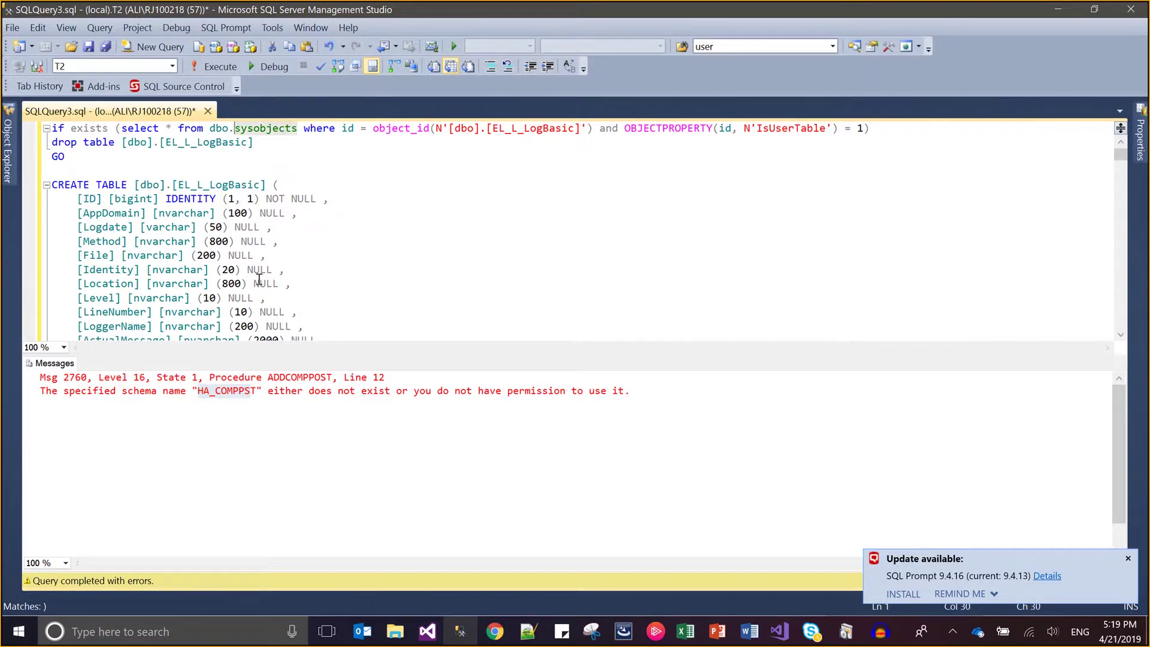
pyautogui.press('Home')
pyautogui.press('Return')
pyautogui.press('Return')
pyautogui.press('Return')
pyautogui.press('Up')
pyautogui.press('Up')
pyautogui.press('Up')
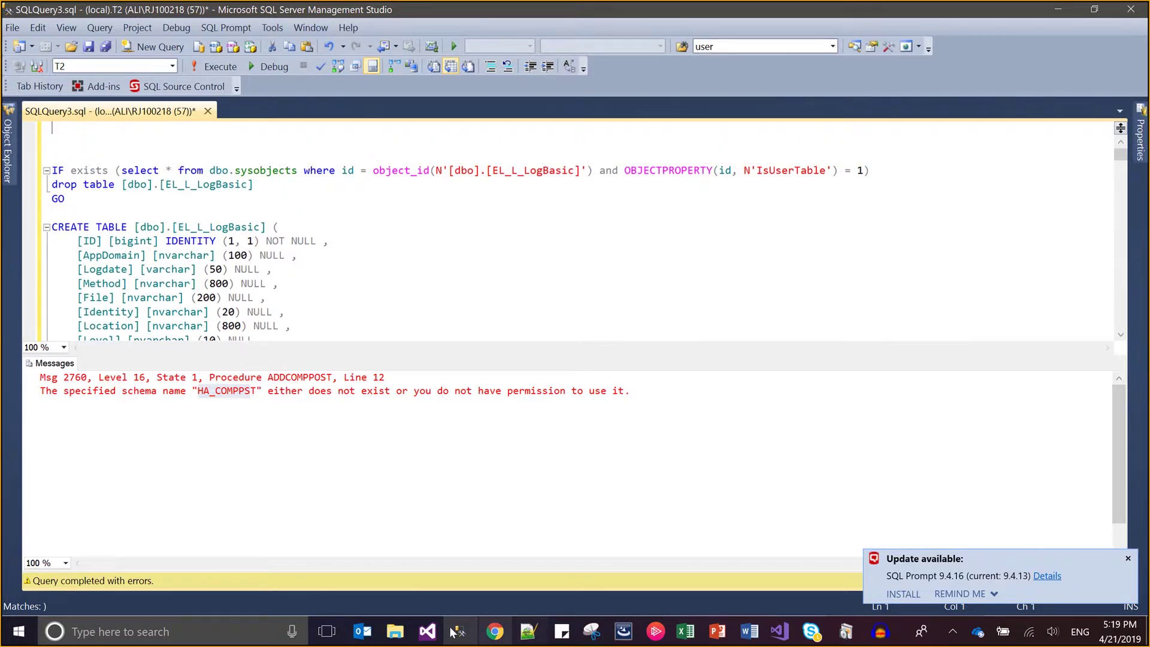
# - Switch to Notepad++ and go to the start of the script that contains the HA_COMPPST schema definition
pyautogui.click(539, 640)
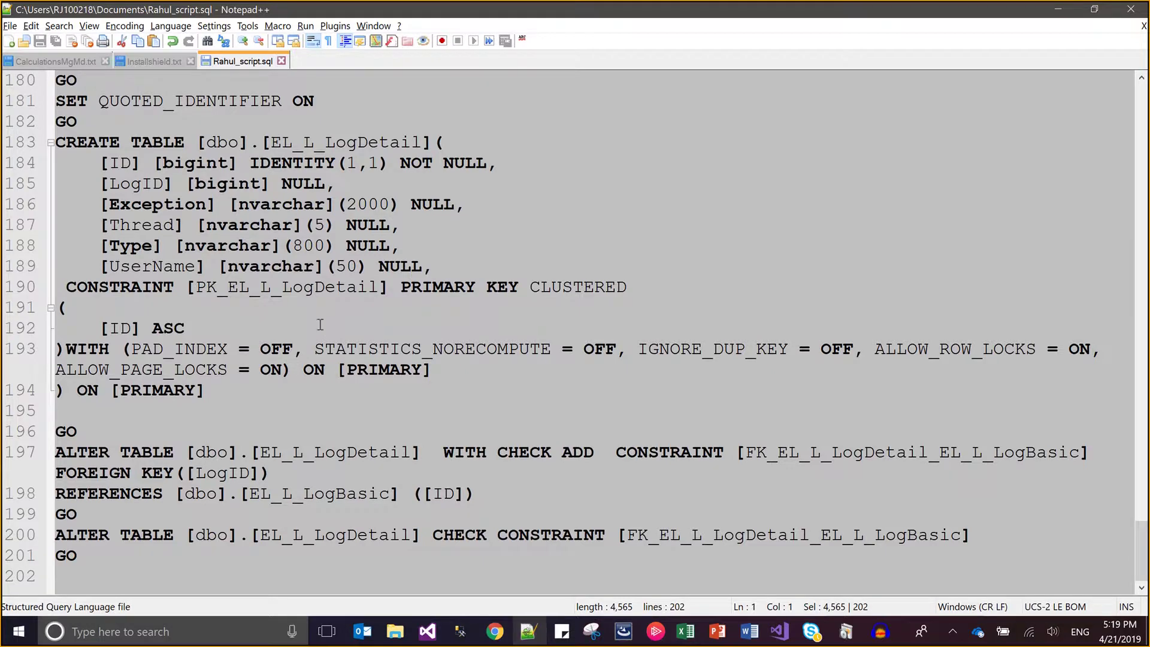
pyautogui.scroll(8, 320, 325)
pyautogui.click(185, 328)
pyautogui.press('pageup')
pyautogui.press('pageup')
pyautogui.press('pageup')
pyautogui.press('pageup')
pyautogui.press('pageup')
pyautogui.press('pageup')
pyautogui.press('pageup')
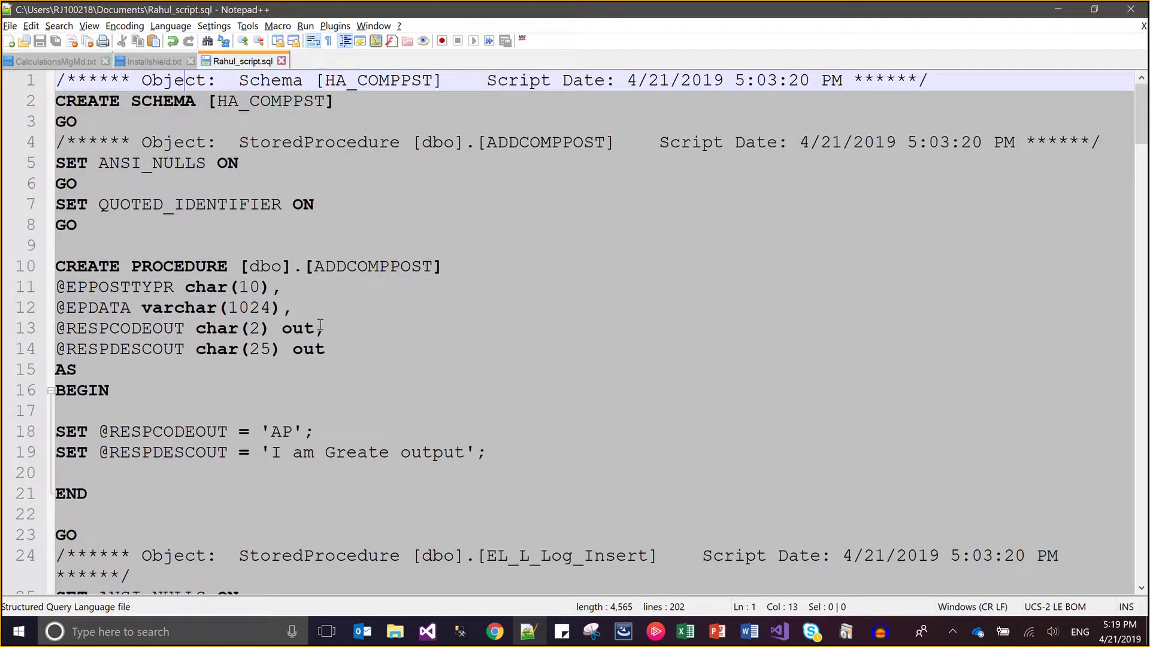
# - Copy the CREATE SCHEMA [HA_COMPPST] statement together with the GO that follows it
pyautogui.press('Down')
pyautogui.press('End')
pyautogui.press('Up')
pyautogui.press('End')
pyautogui.press('Right')
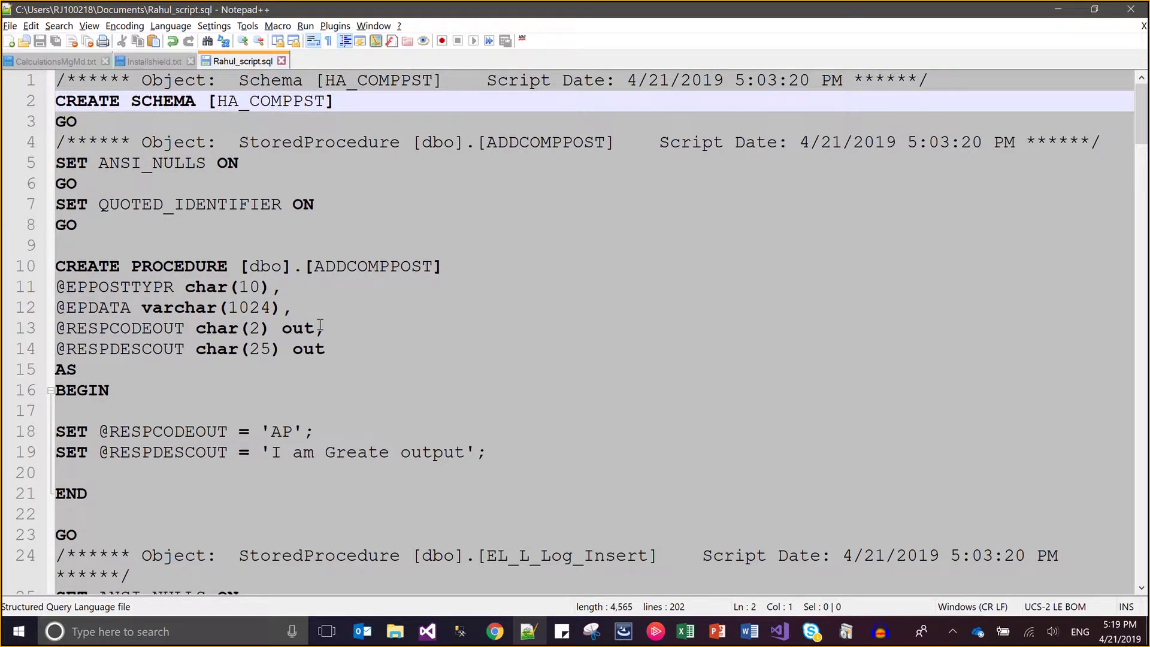
pyautogui.hotkey('shift', 'Down')
pyautogui.hotkey('shift', 'Down')
pyautogui.hotkey('shift', 'Left')
pyautogui.hotkey('ctrl', 'c')
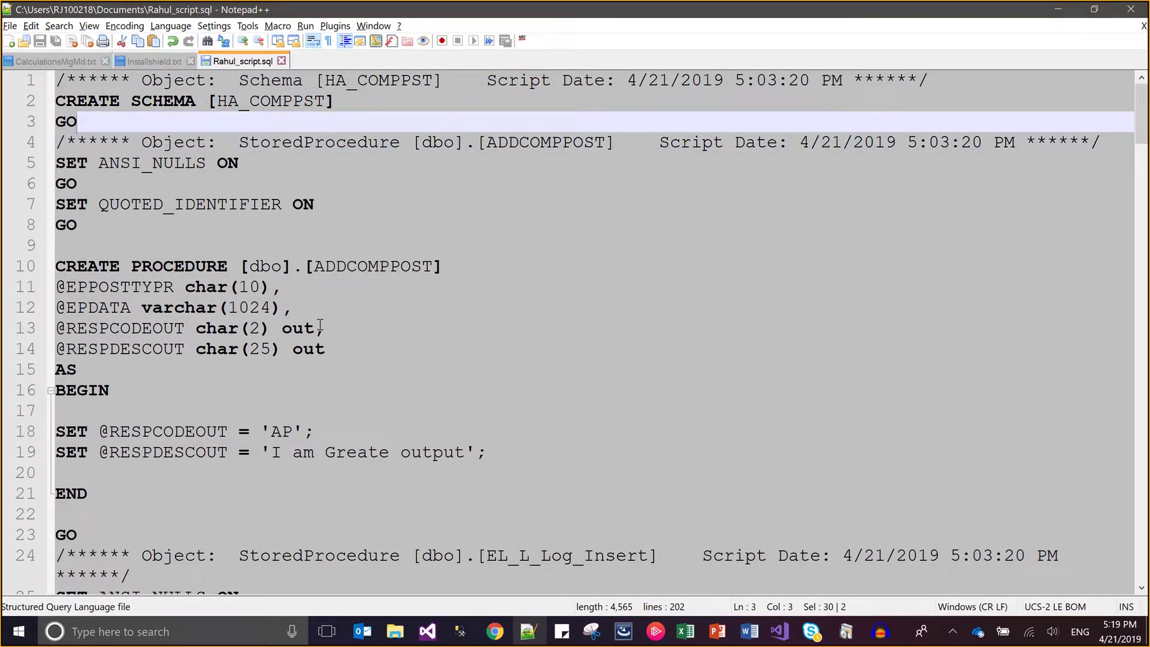
# - Return to SQL Server Management Studio, paste the schema statement at the start of the T2 query and execute the script
pyautogui.hotkey('alt', 'Tab')
pyautogui.hotkey('ctrl', 'v')
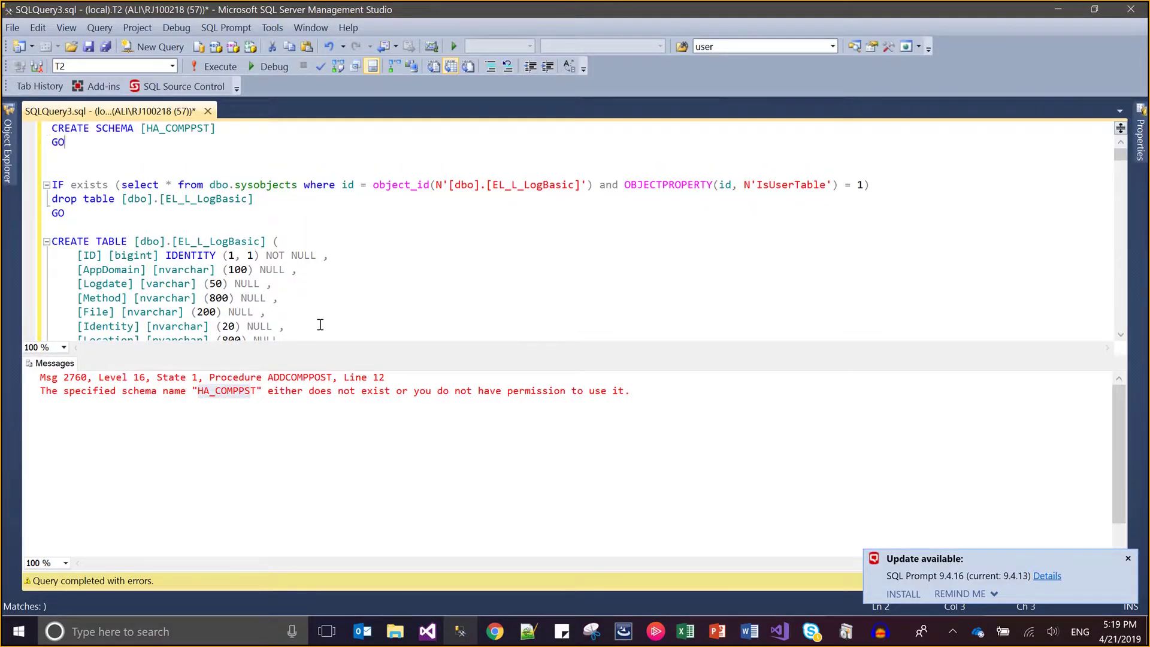
pyautogui.press('F5')
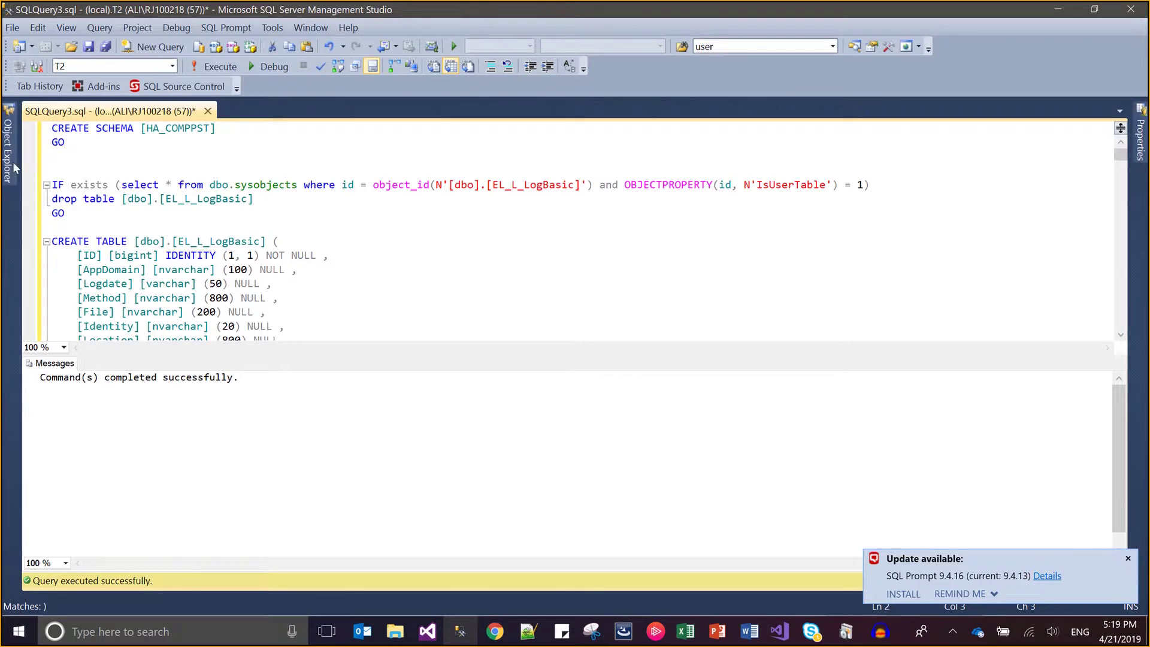
# - Copy the entire corrected script from the T2 query and close the query without saving it
pyautogui.moveTo(8, 150)
pyautogui.click(59, 319)
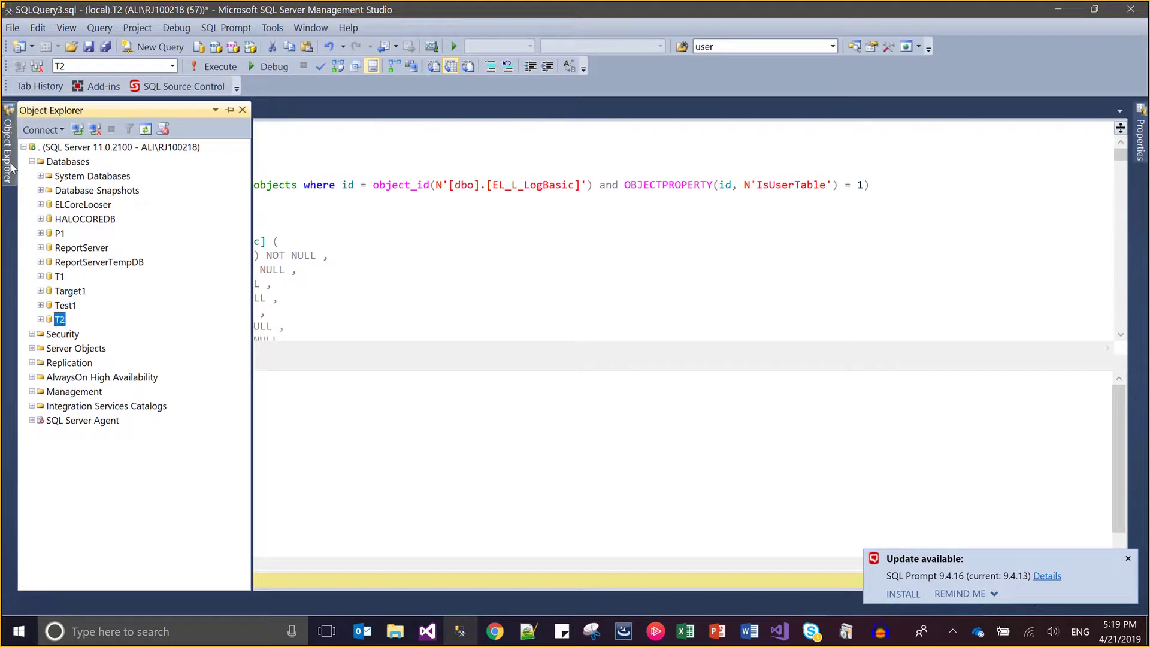
pyautogui.click(271, 278)
pyautogui.hotkey('ctrl', 'a')
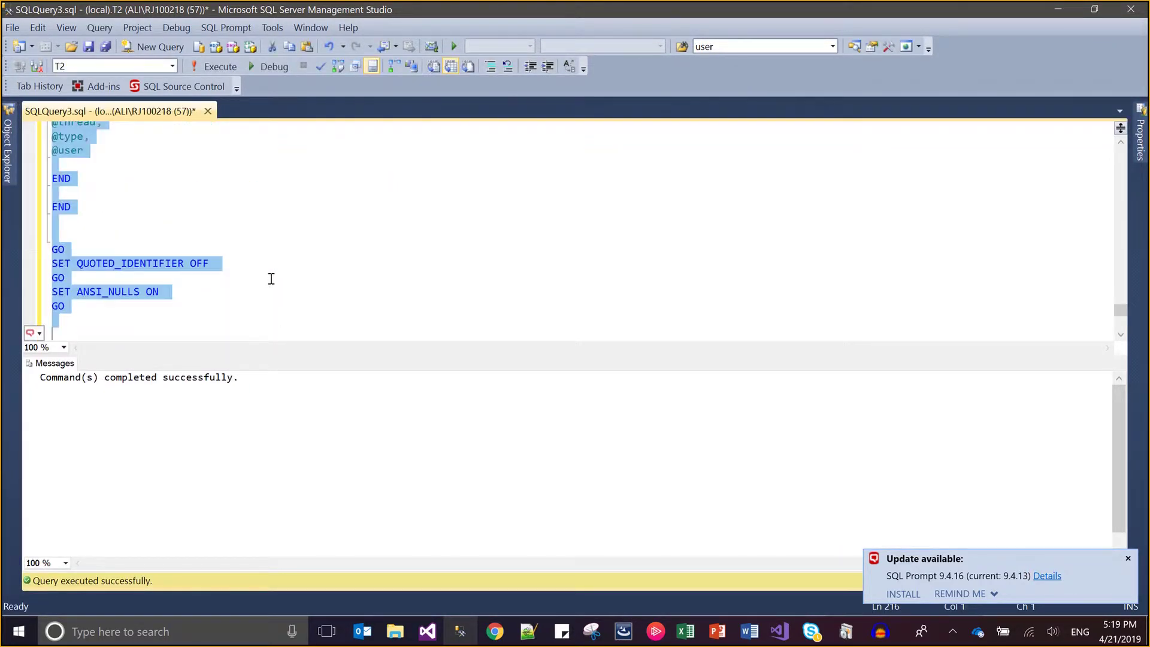
pyautogui.click(8, 150)
pyautogui.click(208, 112)
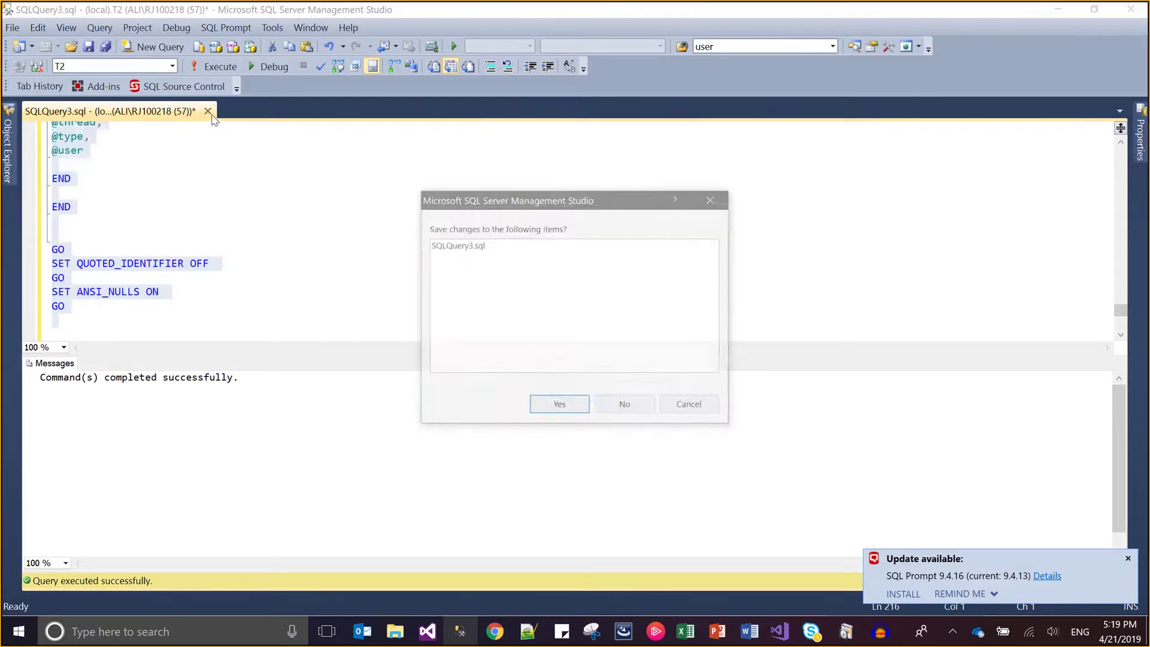
pyautogui.click(616, 412)
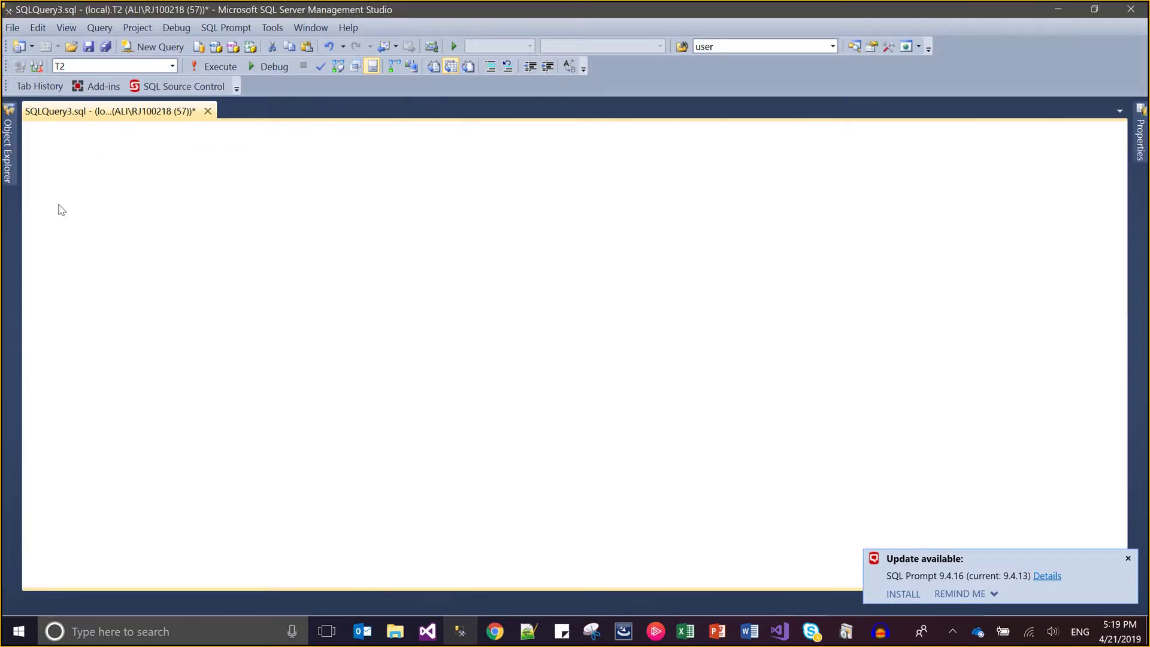
# - Delete the T2 database, keeping the default deletion options
pyautogui.moveTo(9, 168)
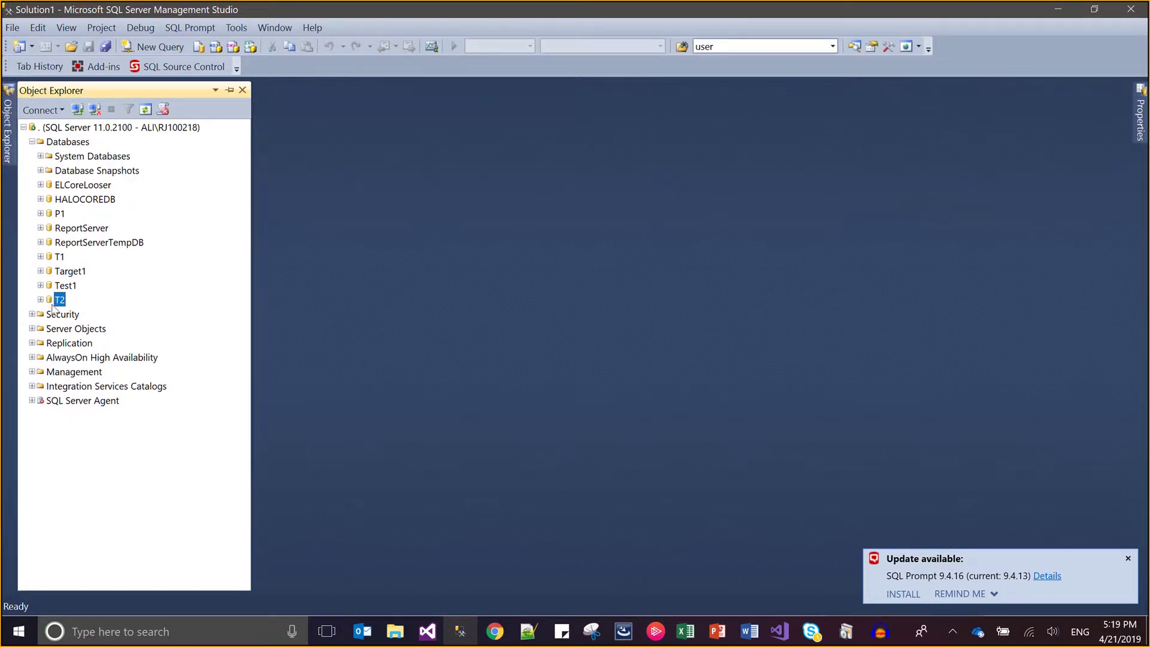
pyautogui.press('Delete')
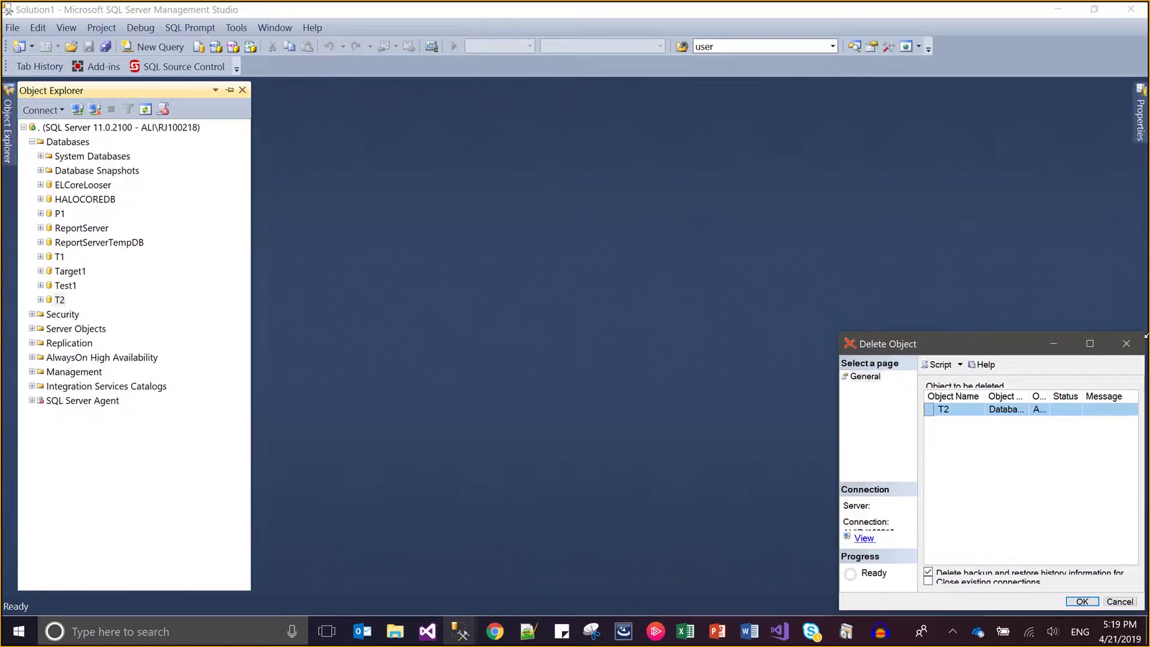
pyautogui.click(1091, 601)
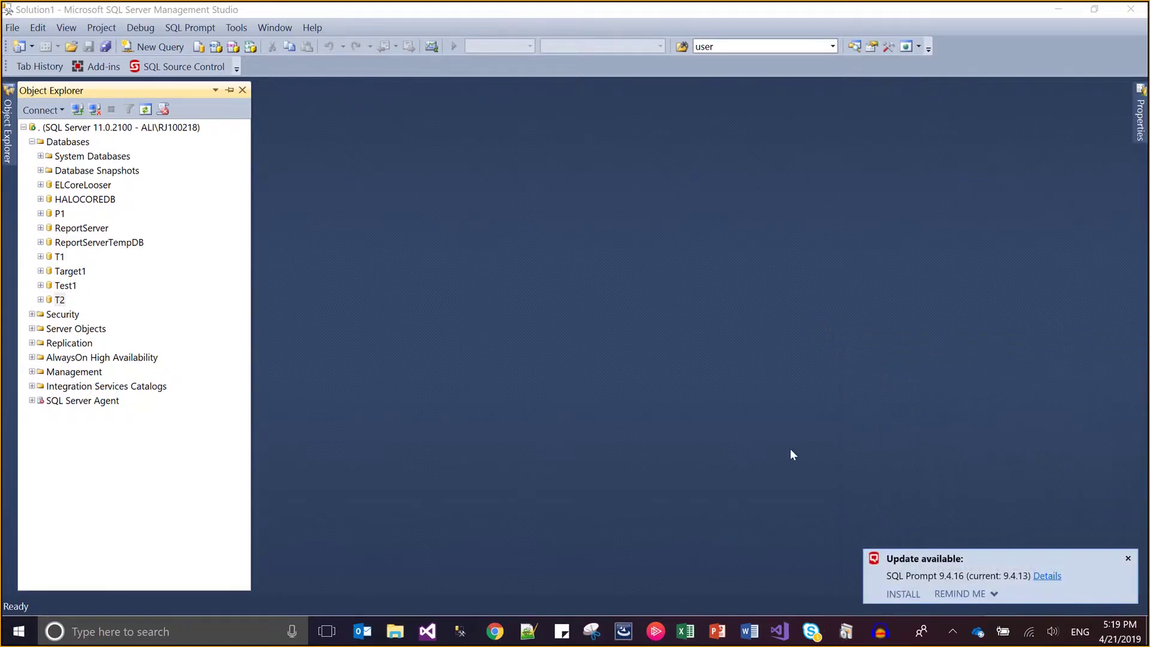
# - Create a new database named T3 with the default settings
pyautogui.rightClick(85, 142)
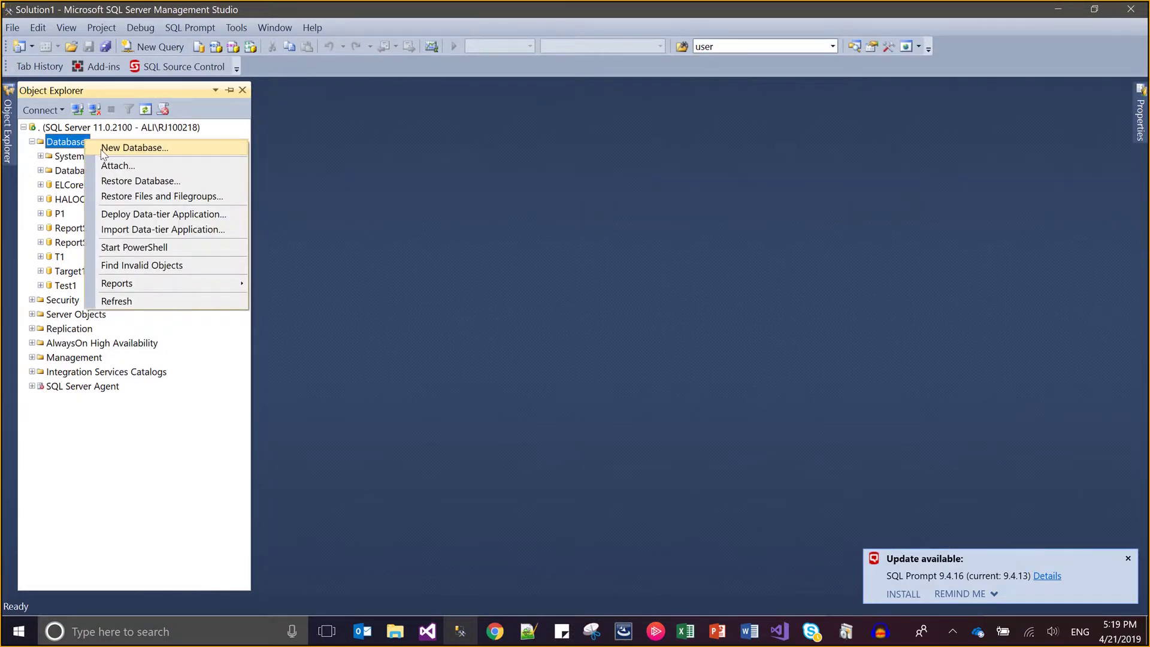
pyautogui.click(103, 149)
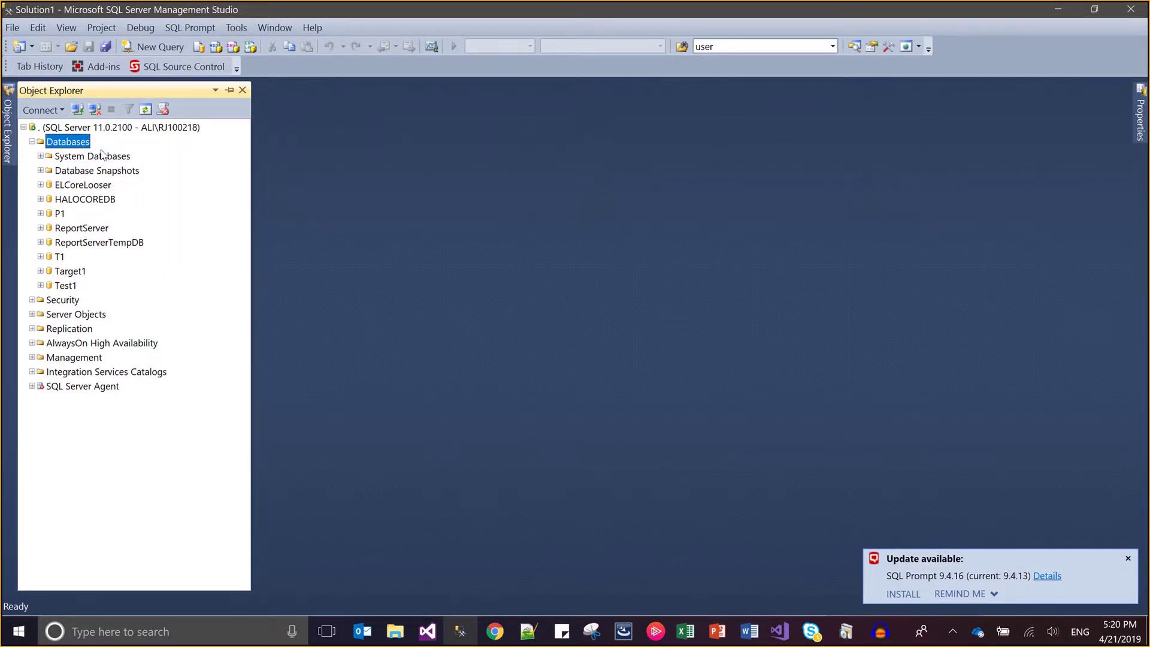
pyautogui.write('T')
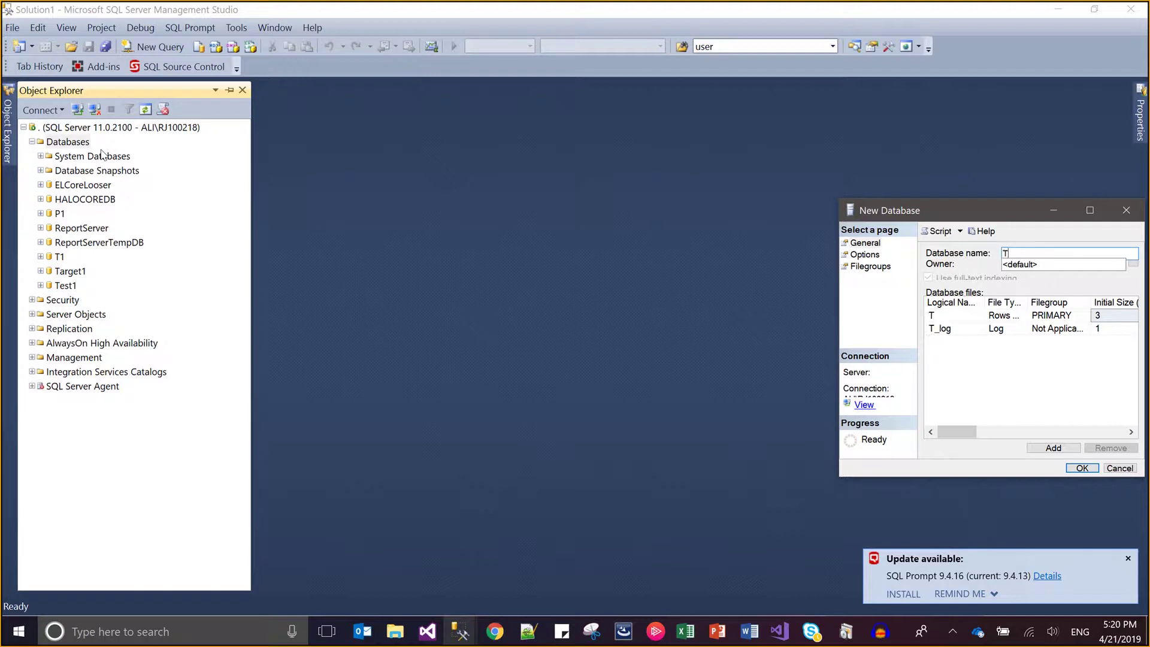
pyautogui.write('3')
pyautogui.press('Return')
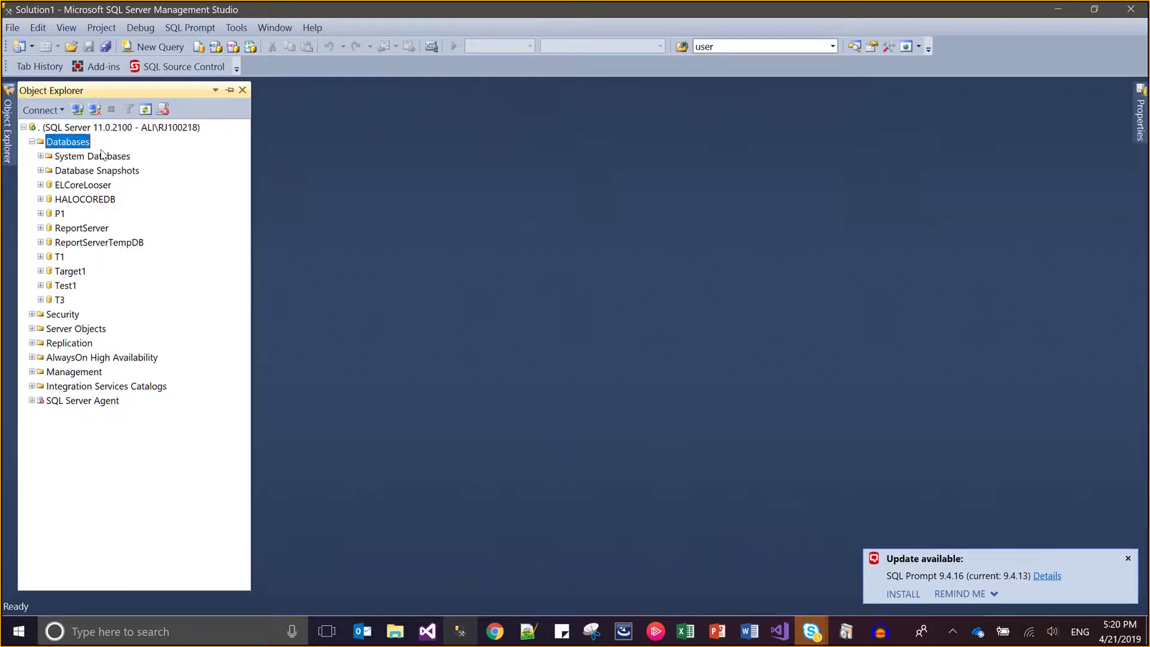
# - Open a new query on T3, paste the corrected script into it and return to its start
pyautogui.click(60, 300)
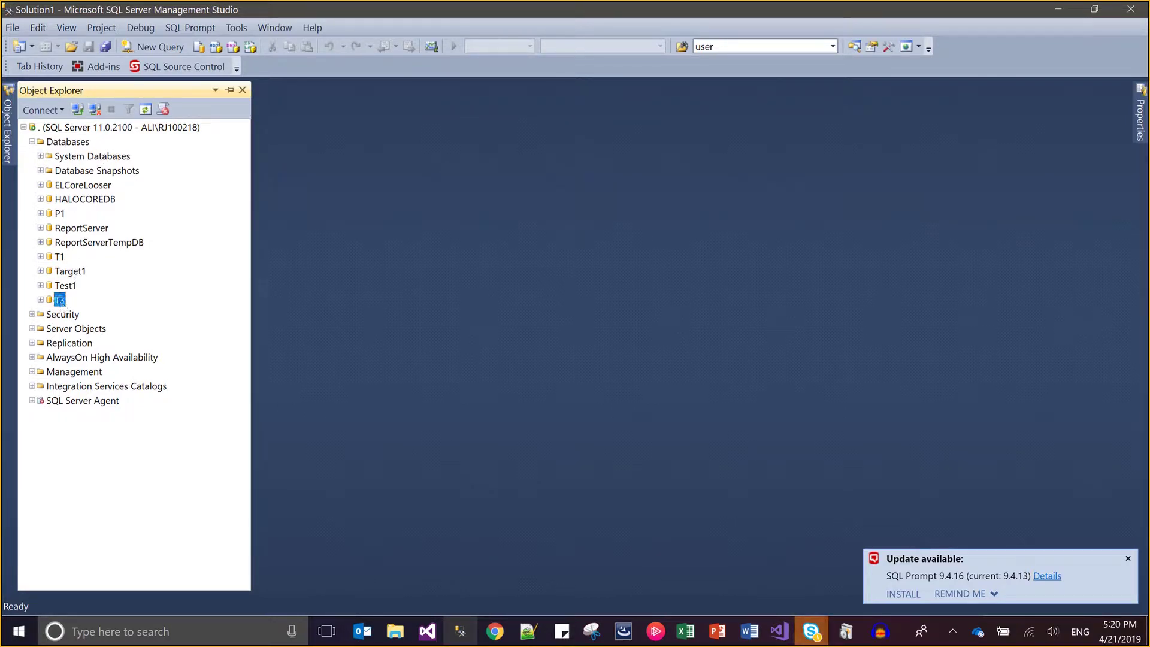
pyautogui.hotkey('ctrl', 'n')
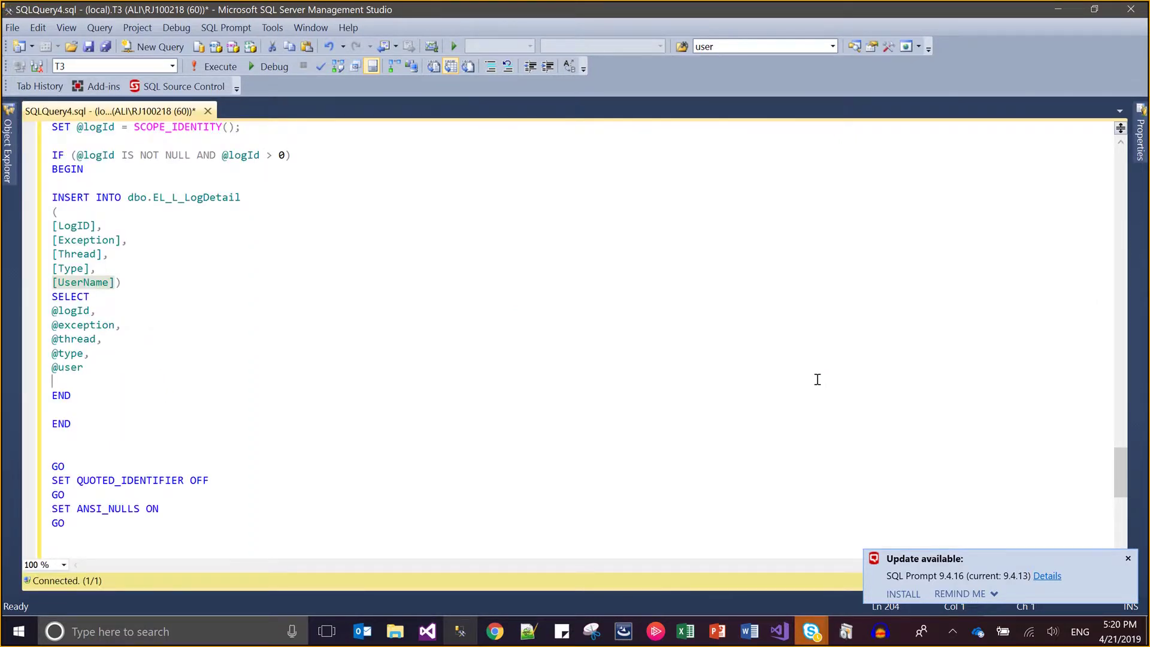
pyautogui.hotkey('ctrl', 'Home')
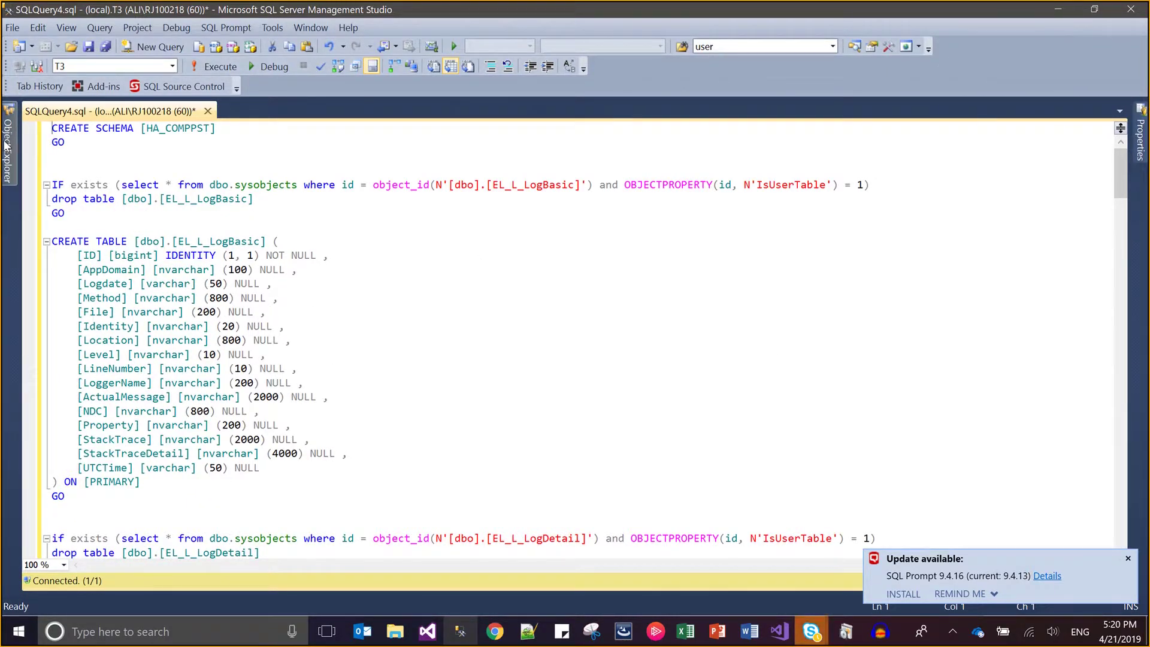
# - Check T3's Tables and Stored Procedures folders, and execute the pasted script on T3
pyautogui.moveTo(9, 145)
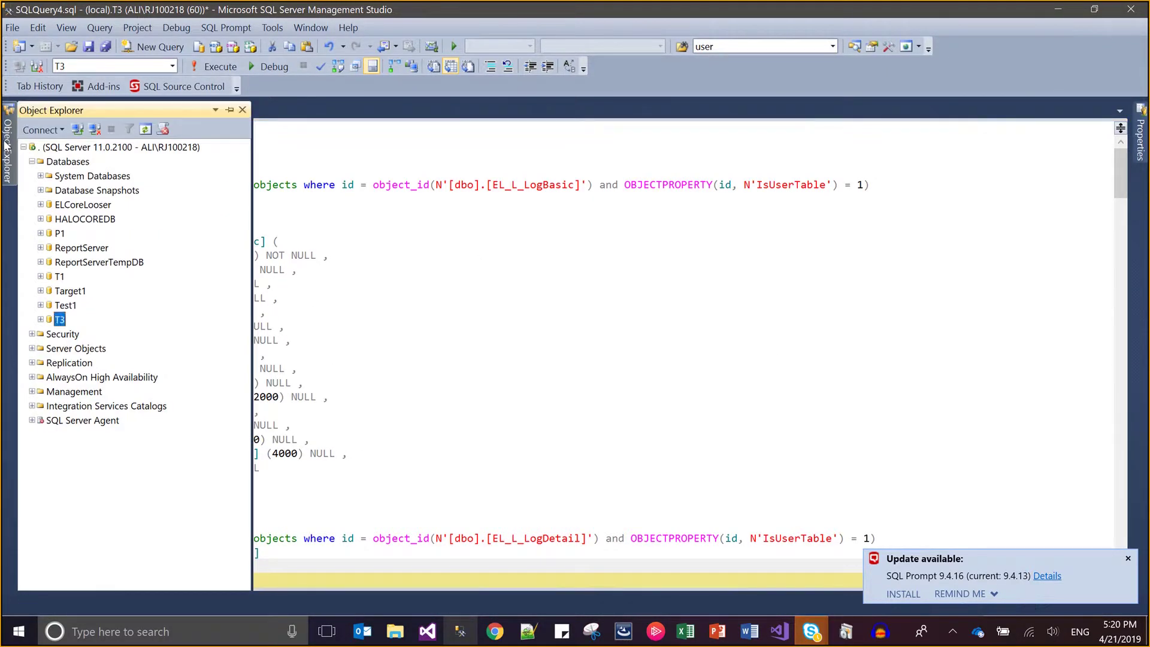
pyautogui.click(40, 320)
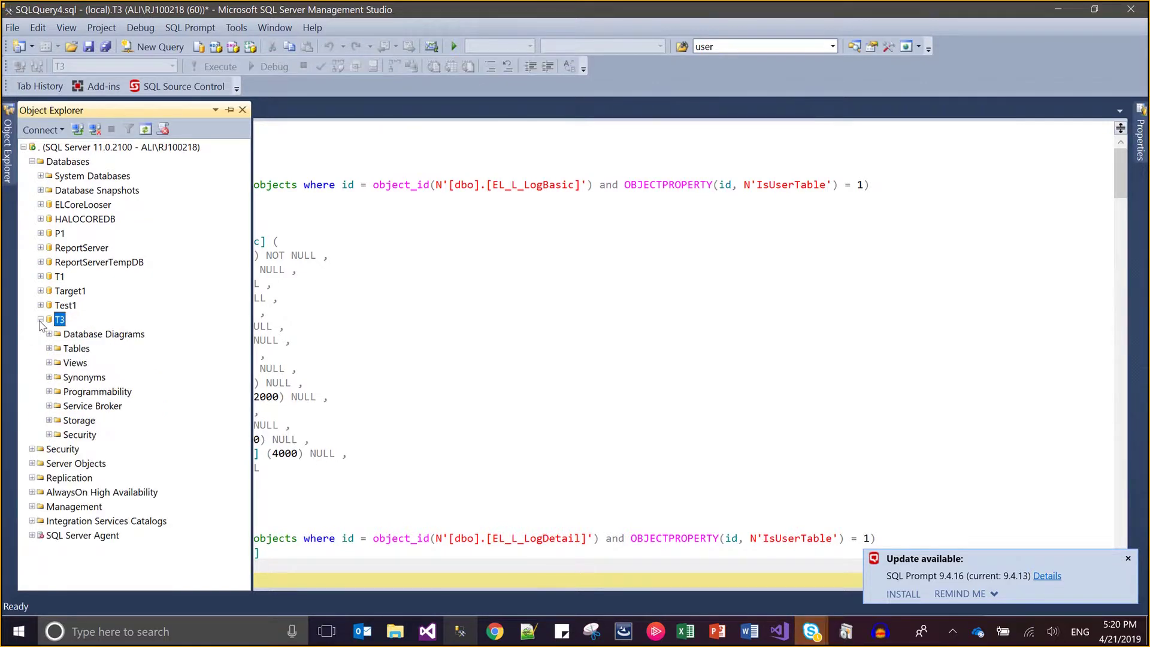
pyautogui.click(50, 348)
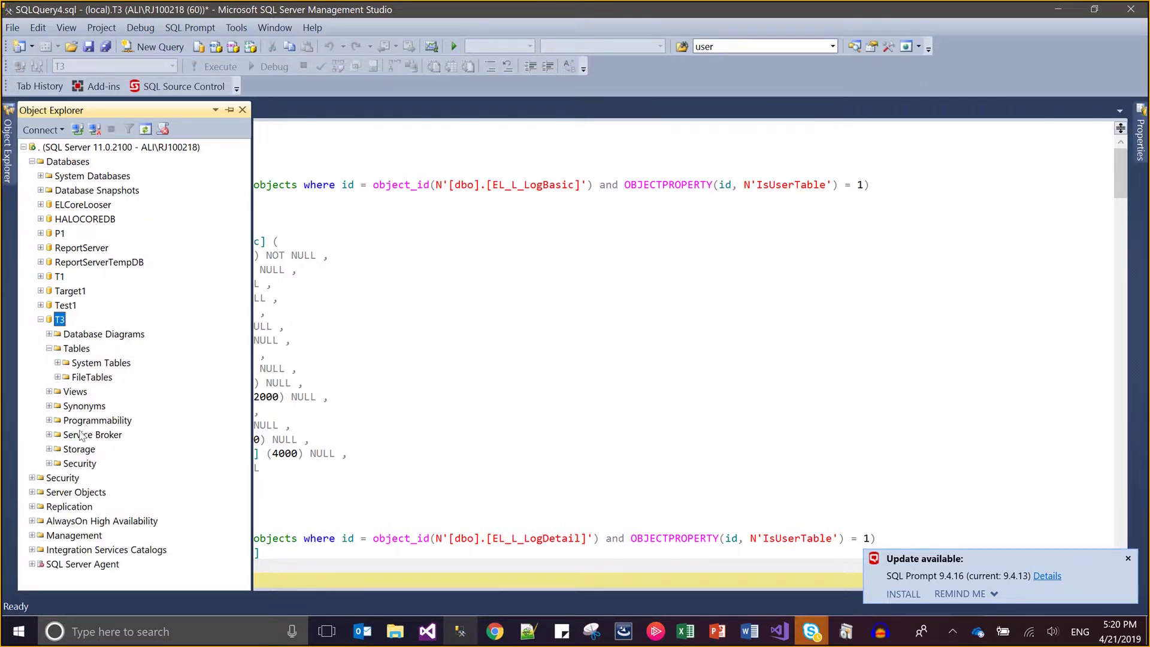
pyautogui.click(50, 421)
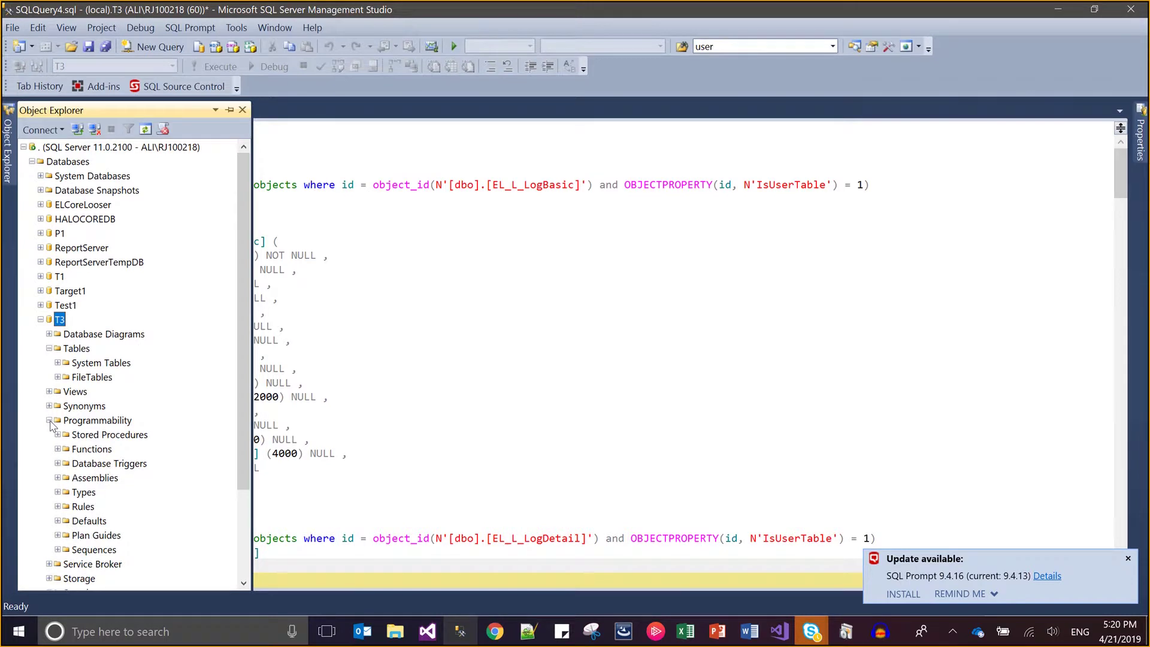
pyautogui.click(58, 435)
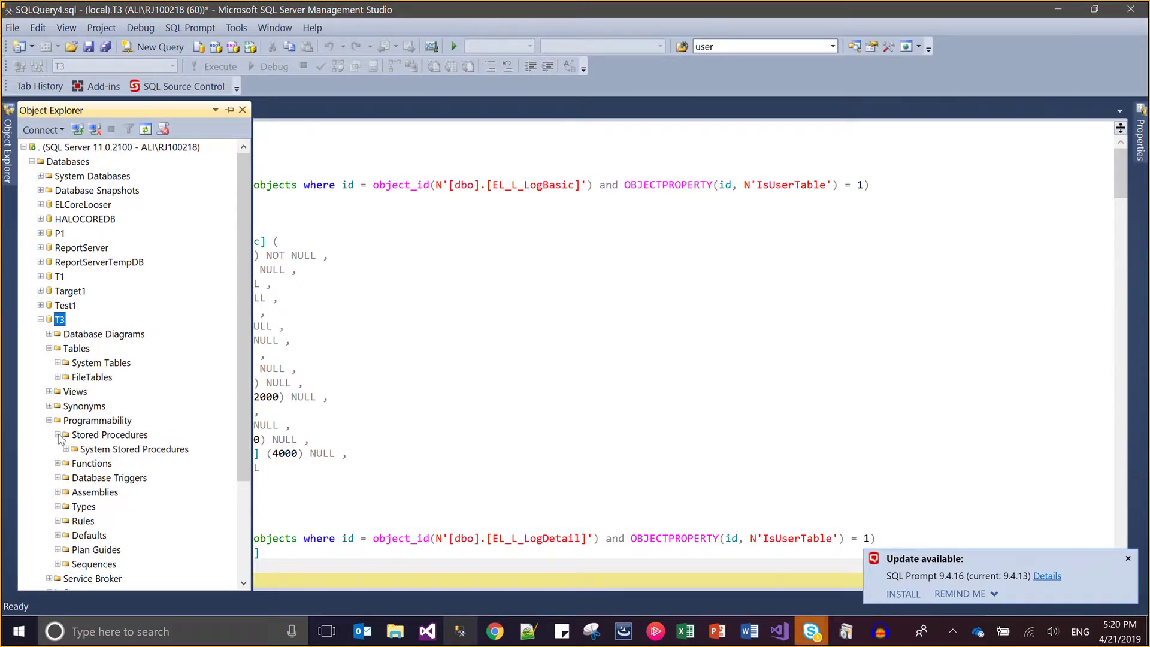
pyautogui.click(610, 373)
pyautogui.press('F5')
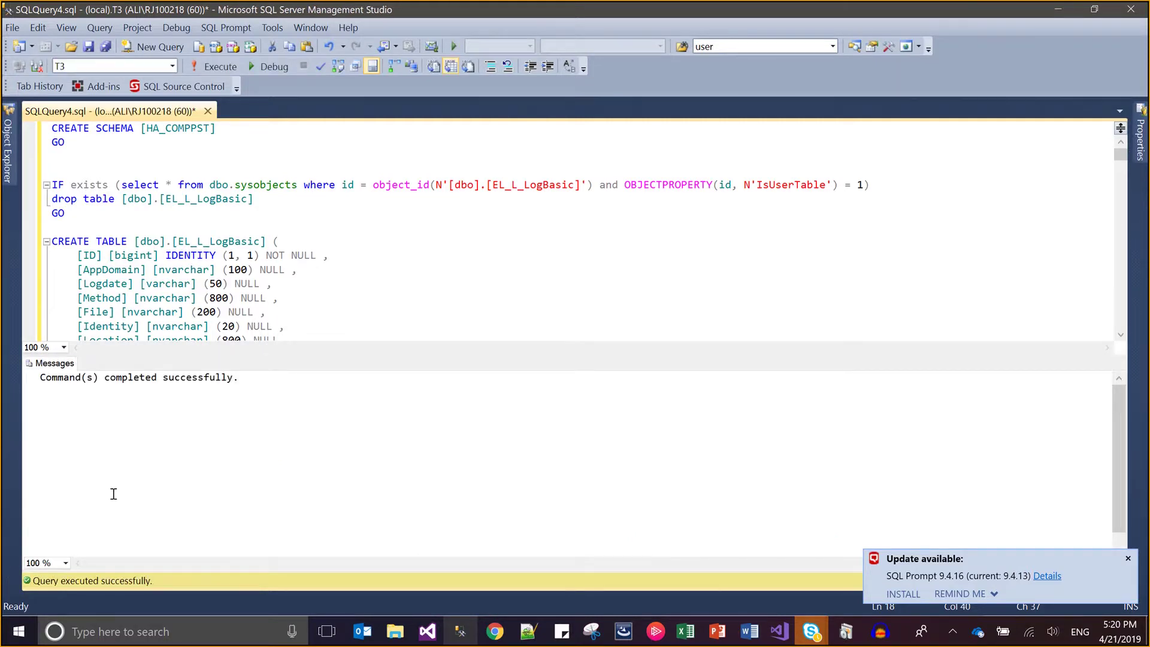
# - Refresh the T3 database and examine its tables and stored procedures for the objects made by the script
pyautogui.click(7, 142)
pyautogui.press('F5')
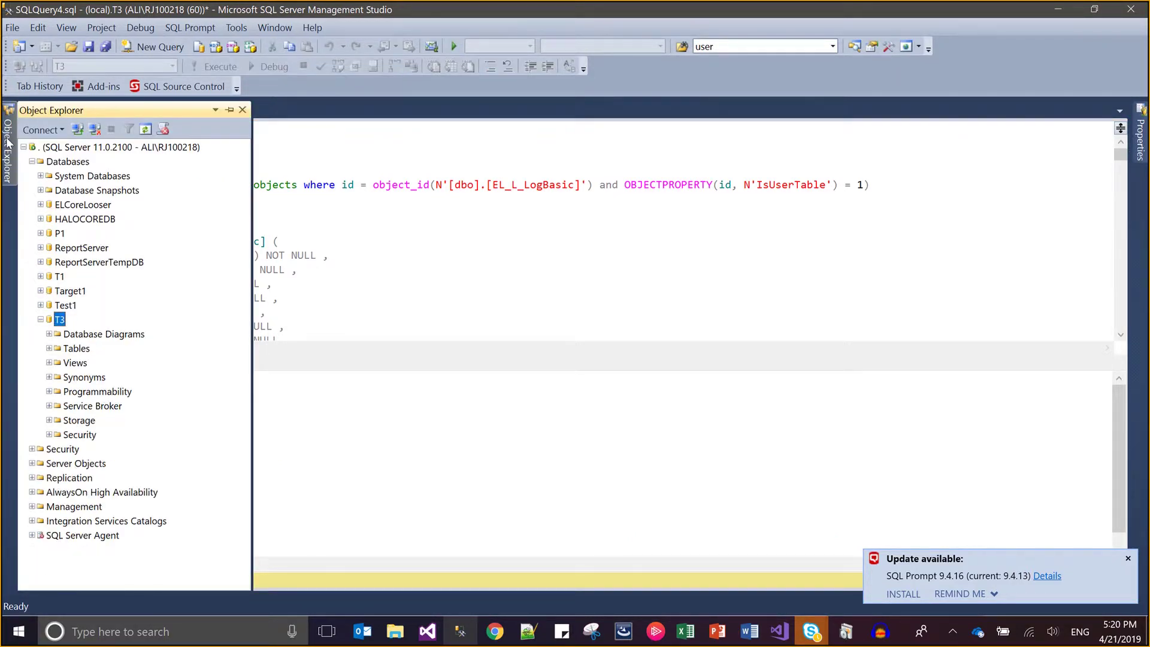
pyautogui.press('Down')
pyautogui.press('Down')
pyautogui.press('Right')
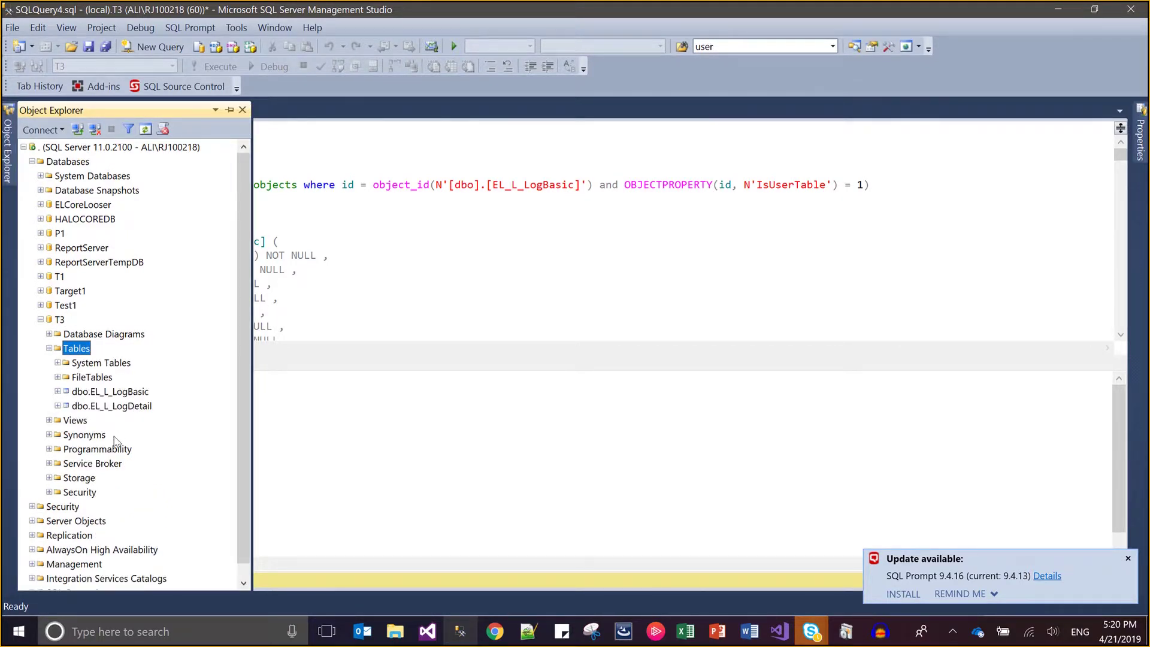
pyautogui.click(96, 449)
pyautogui.press('Right')
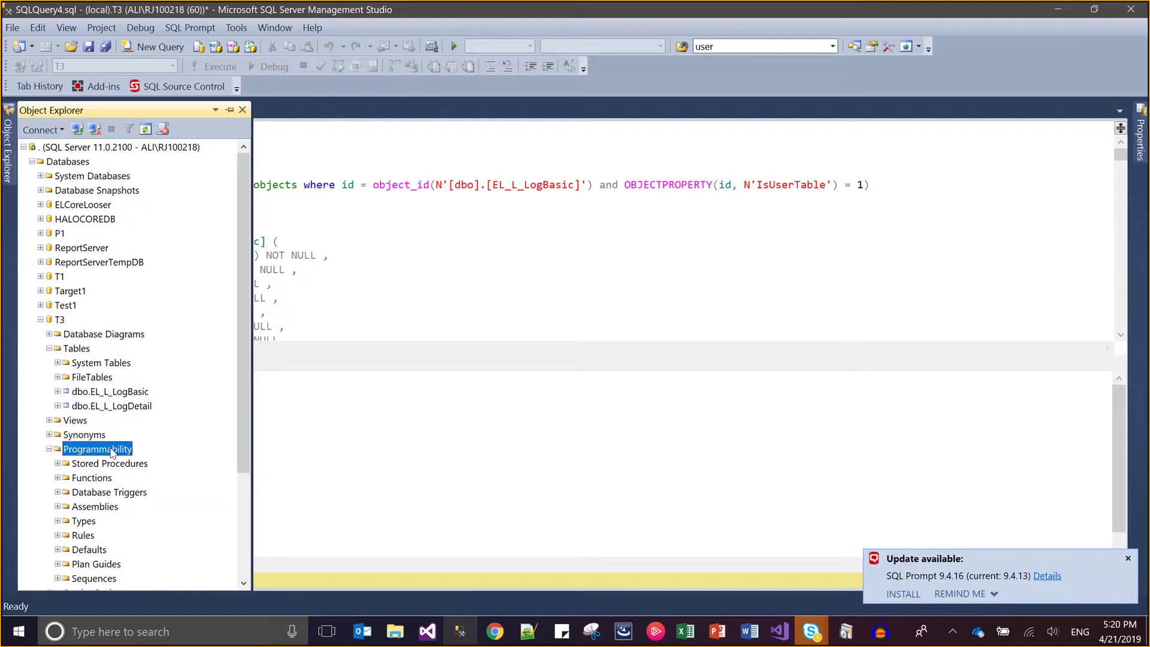
pyautogui.press('Down')
pyautogui.press('Right')
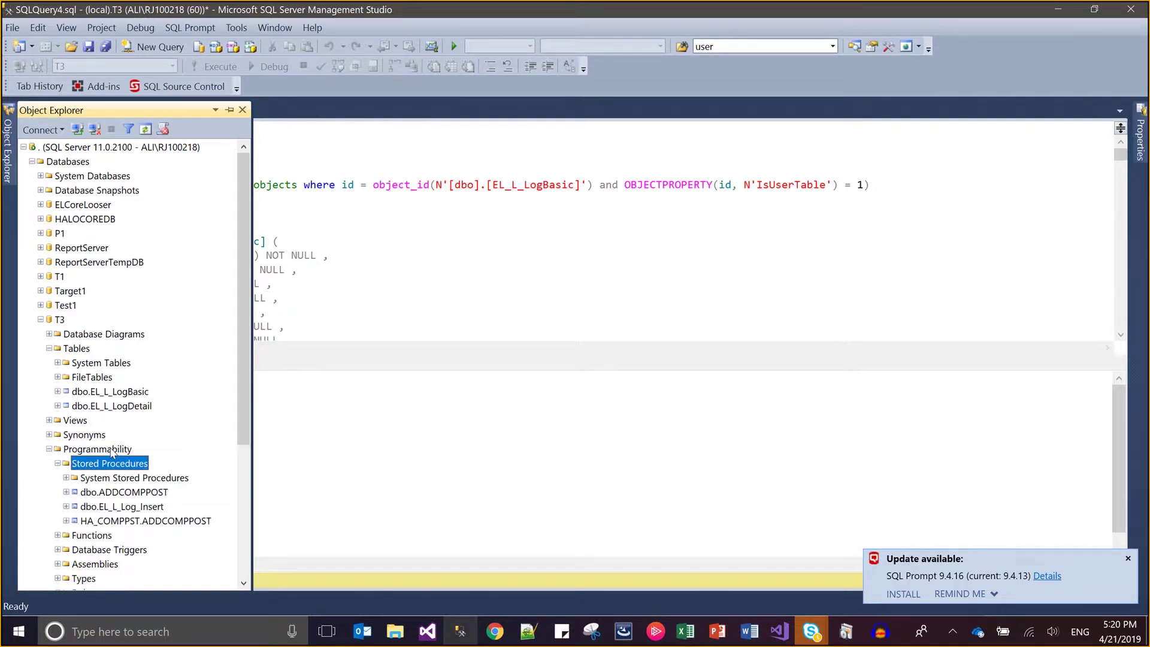
# - Copy the whole tested script, replace the ScriptFather script in InstallShield with it, and save the project
pyautogui.click(518, 257)
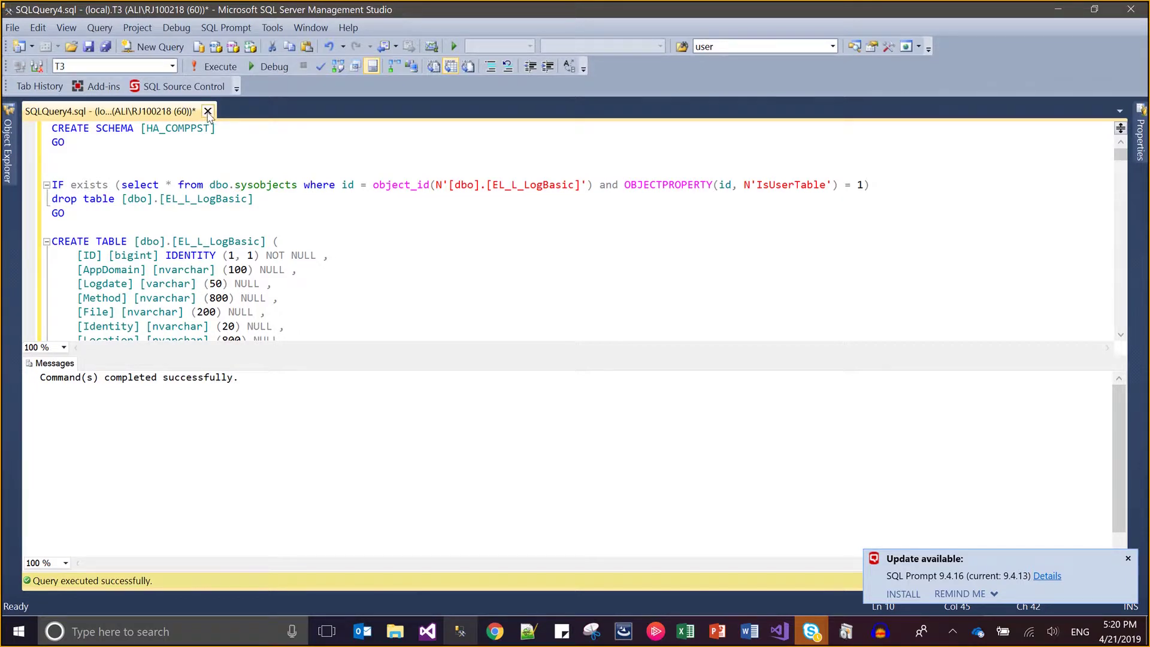
pyautogui.click(232, 187)
pyautogui.hotkey('ctrl', 'a')
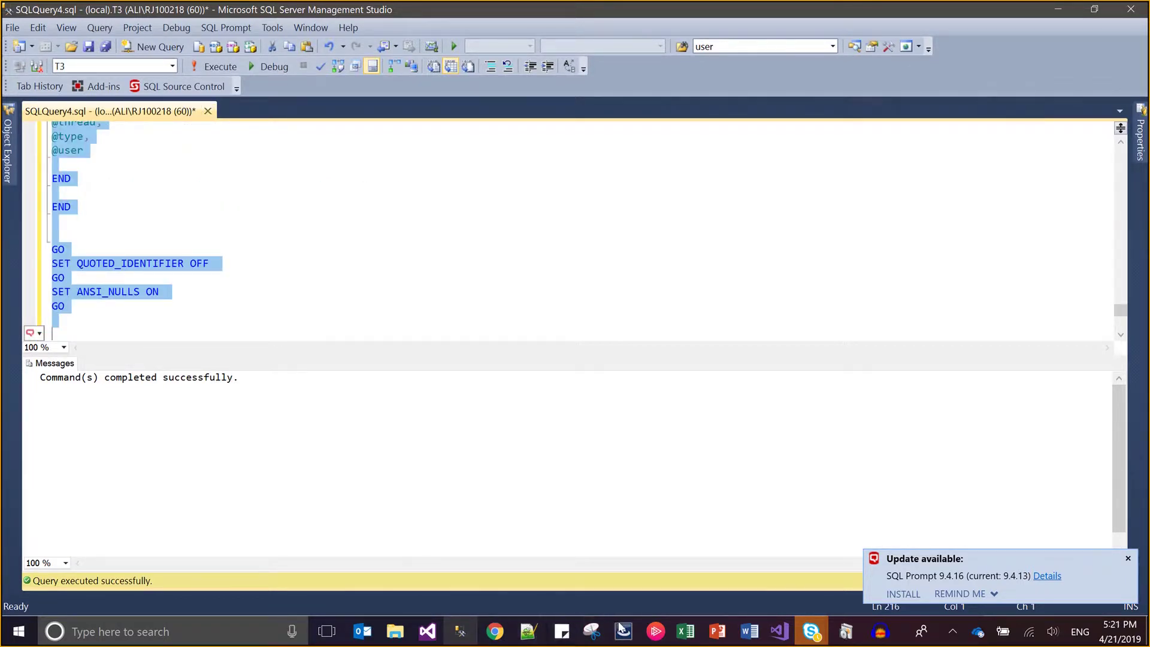
pyautogui.click(622, 631)
pyautogui.click(737, 312)
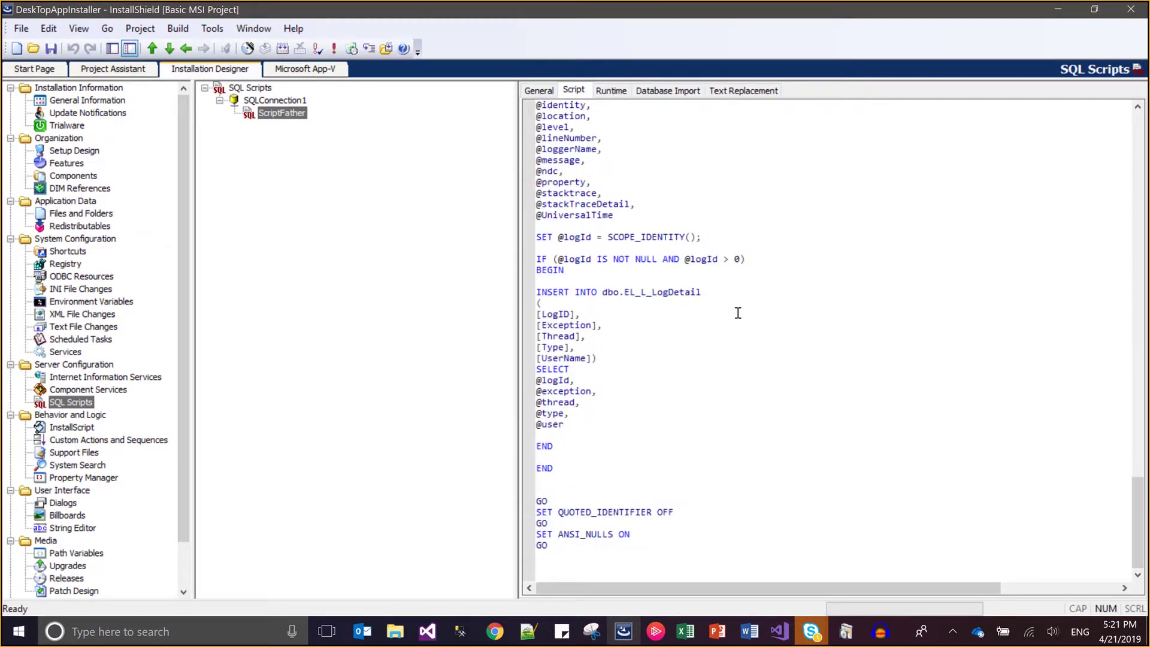
pyautogui.hotkey('ctrl', 'a')
pyautogui.hotkey('ctrl', 'v')
pyautogui.hotkey('ctrl', 's')
pyautogui.hotkey('ctrl', 'Home')
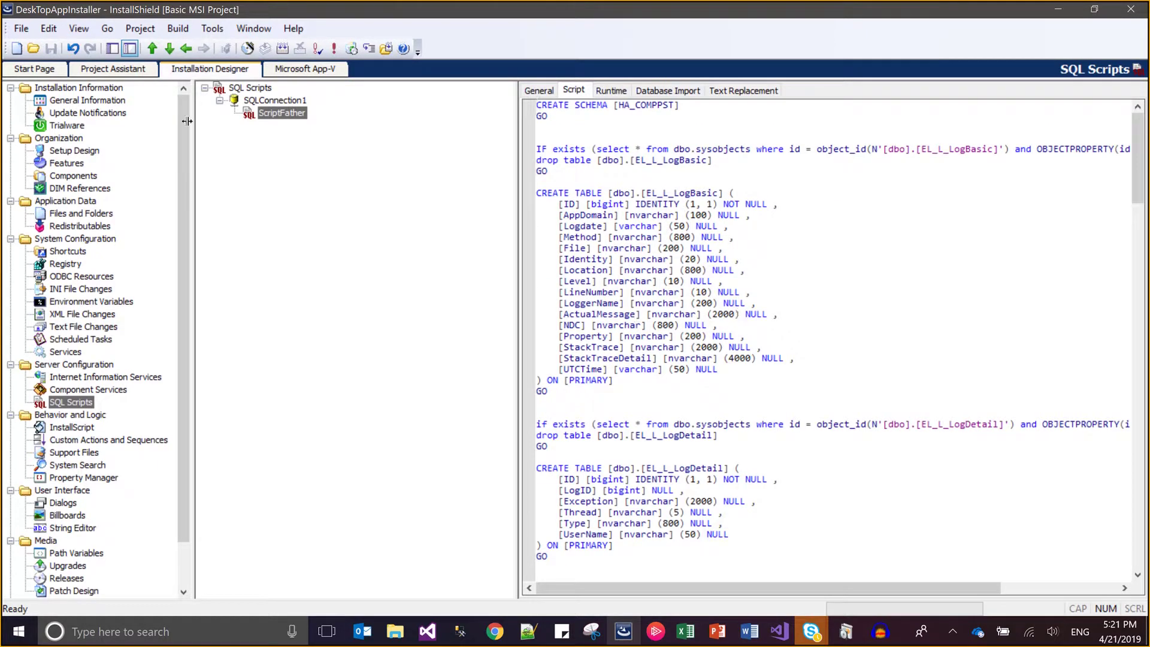
# - Review the ScriptFather script's general, script, runtime, database import and text replacement settings
pyautogui.click(617, 92)
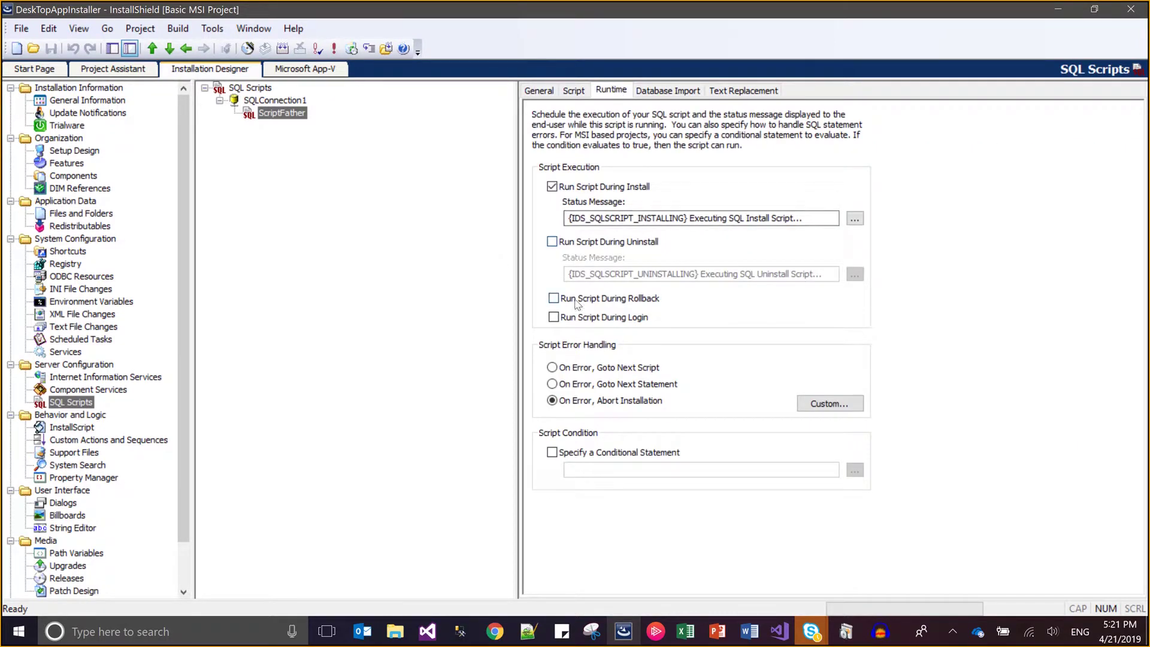
pyautogui.click(670, 93)
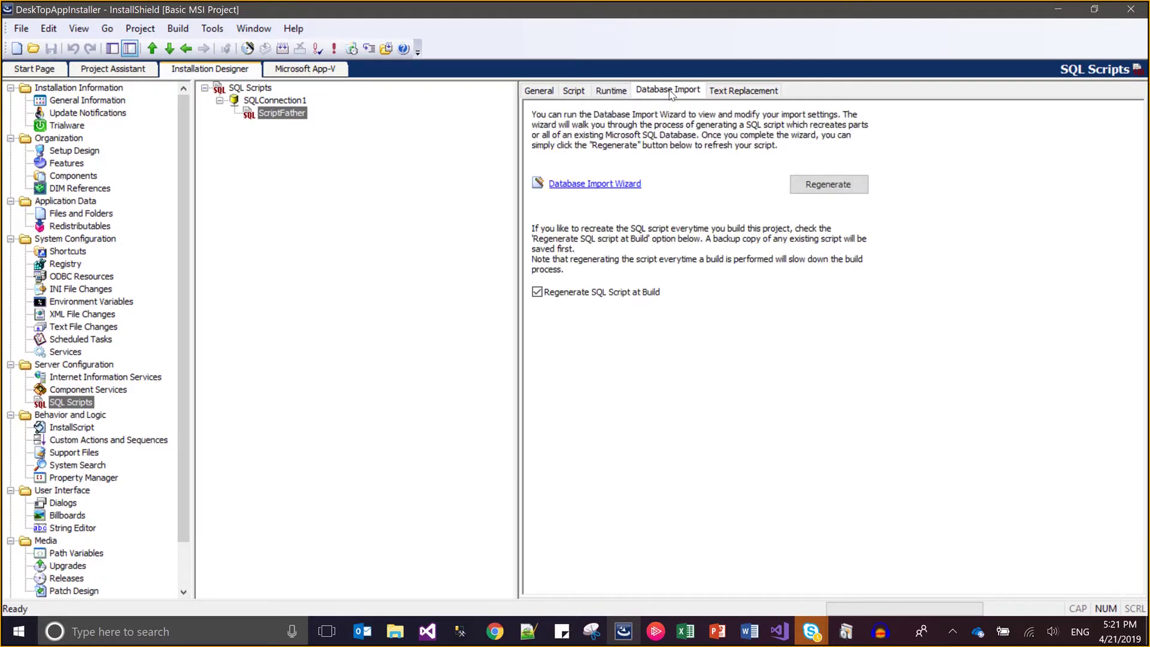
pyautogui.click(713, 95)
pyautogui.click(551, 91)
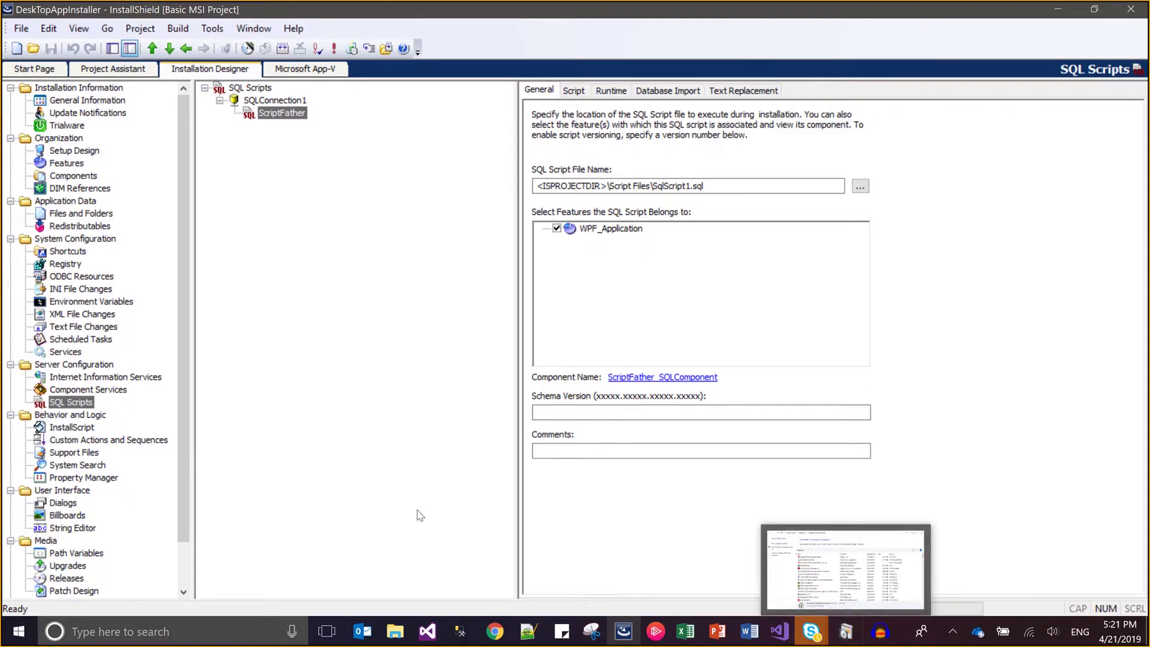
pyautogui.click(172, 29)
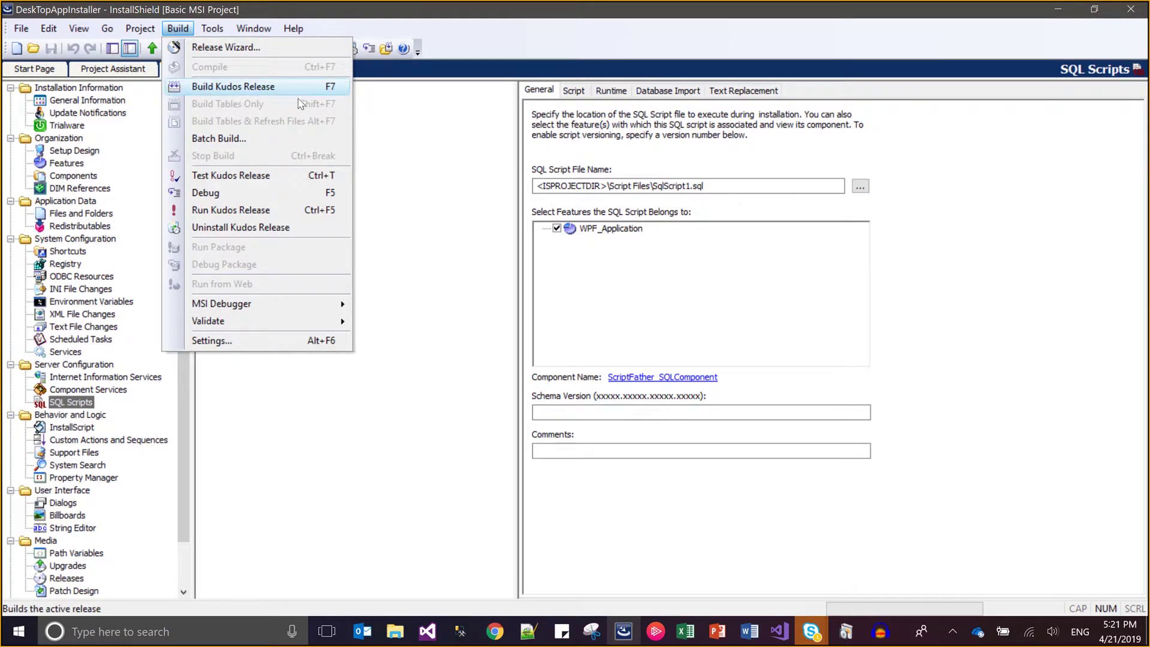
pyautogui.click(627, 179)
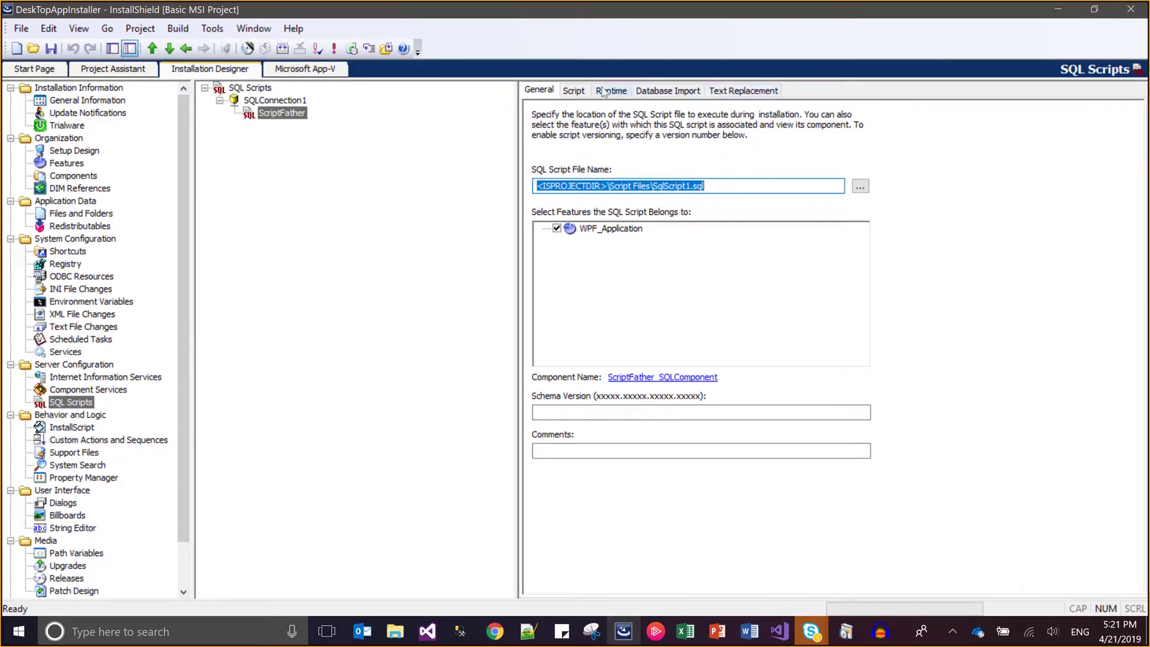
pyautogui.click(727, 90)
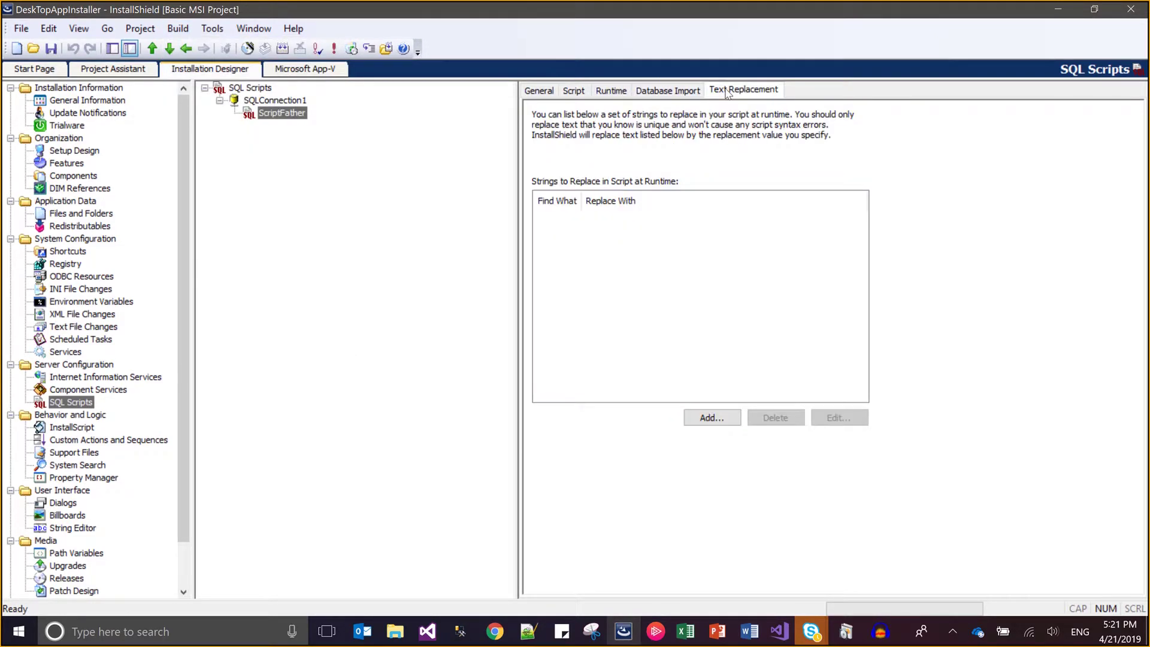
pyautogui.click(670, 91)
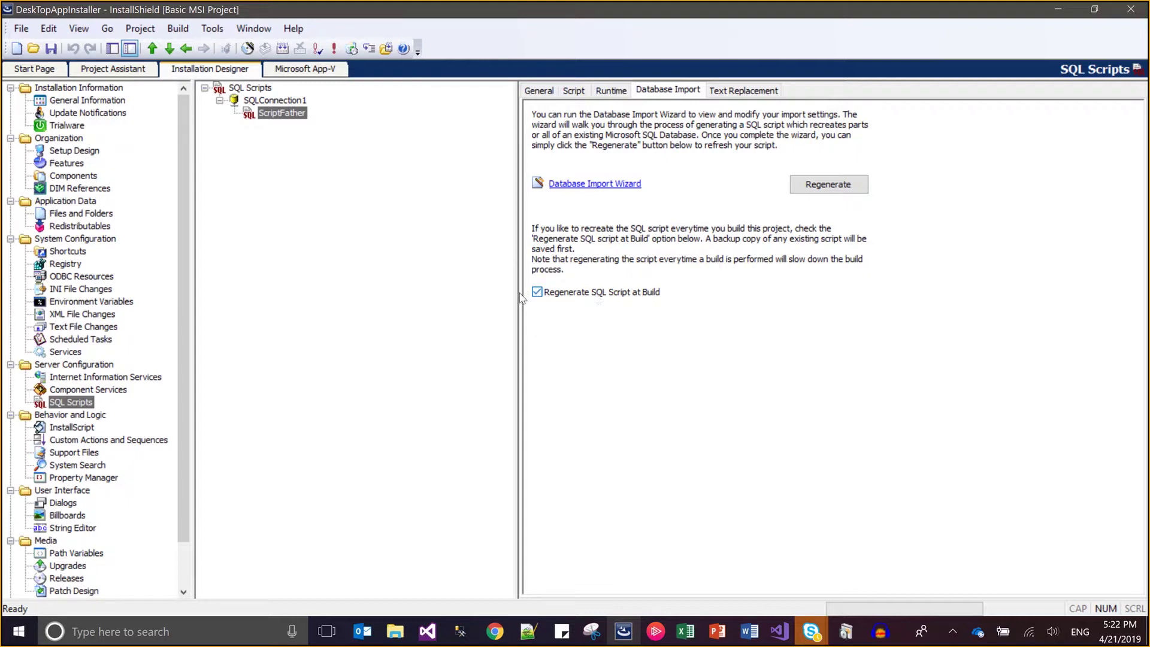
pyautogui.click(573, 91)
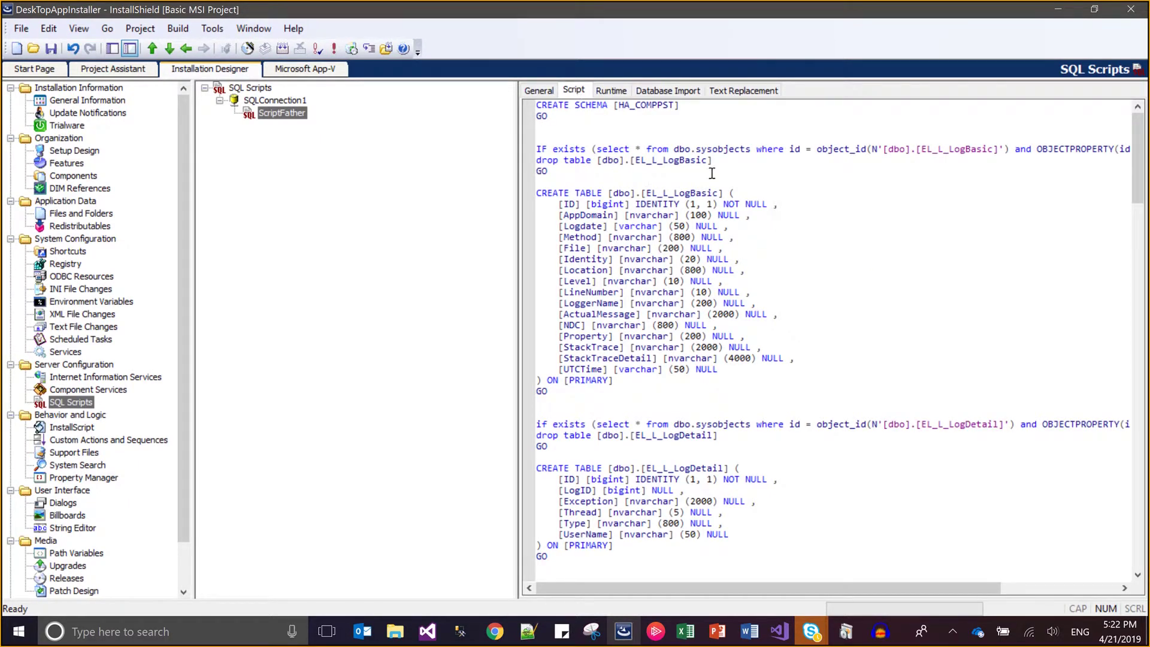
pyautogui.doubleClick(619, 204)
pyautogui.click(607, 130)
# - Turn off regenerating the SQL script at build for ScriptFather and save the project
pyautogui.click(667, 90)
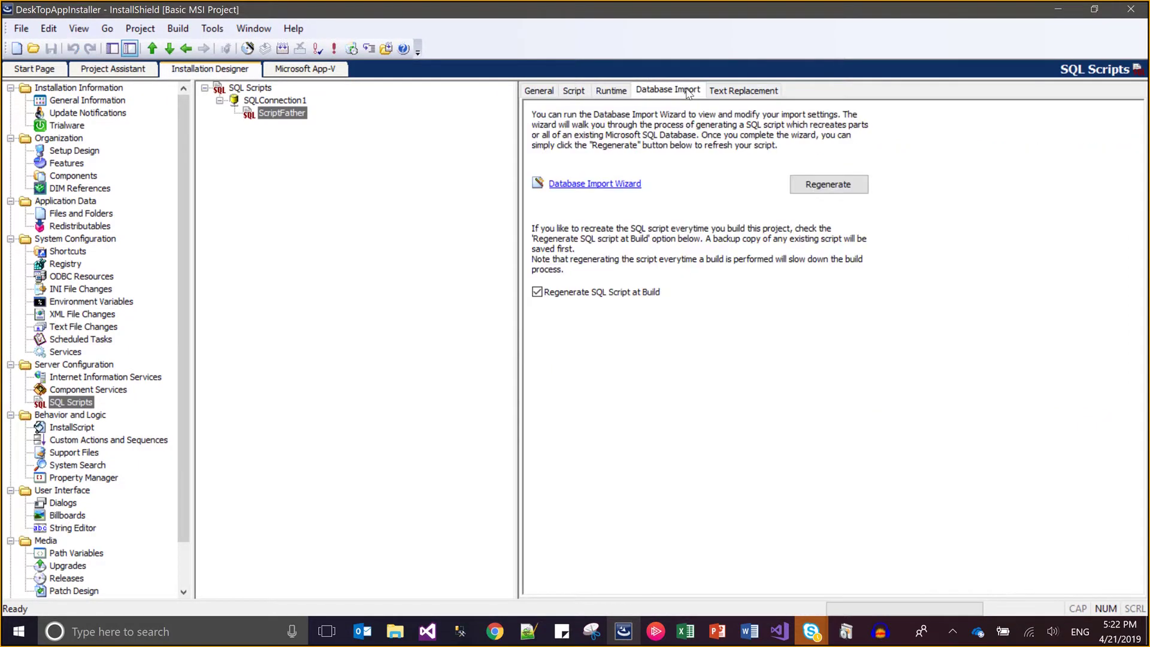
pyautogui.click(537, 293)
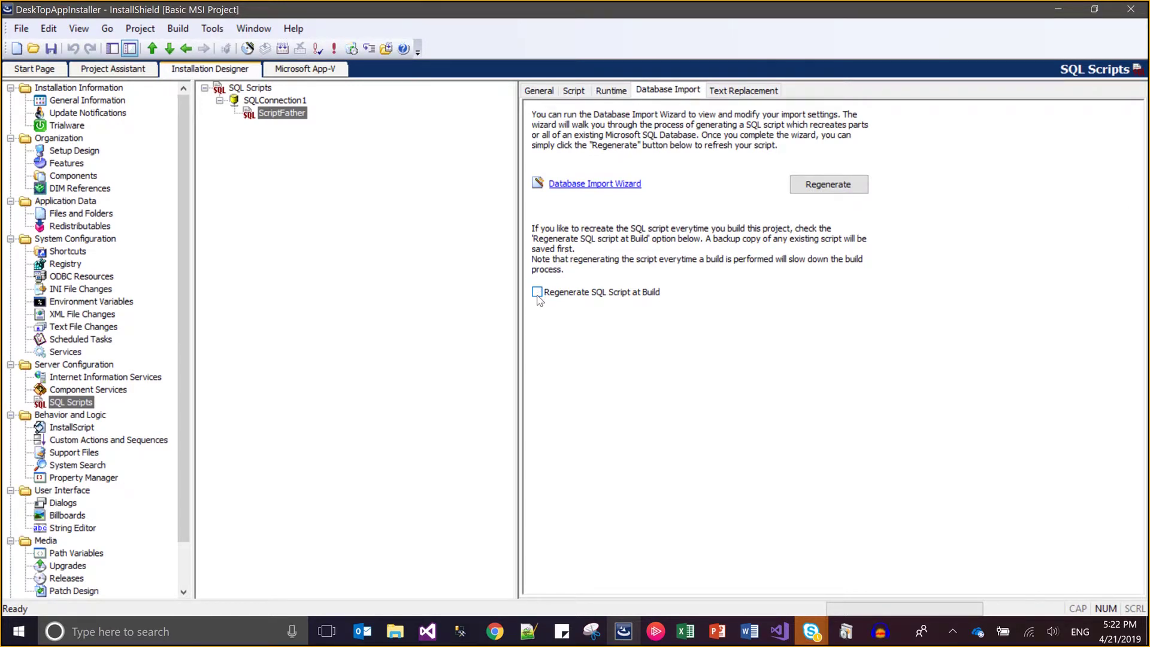
pyautogui.click(52, 53)
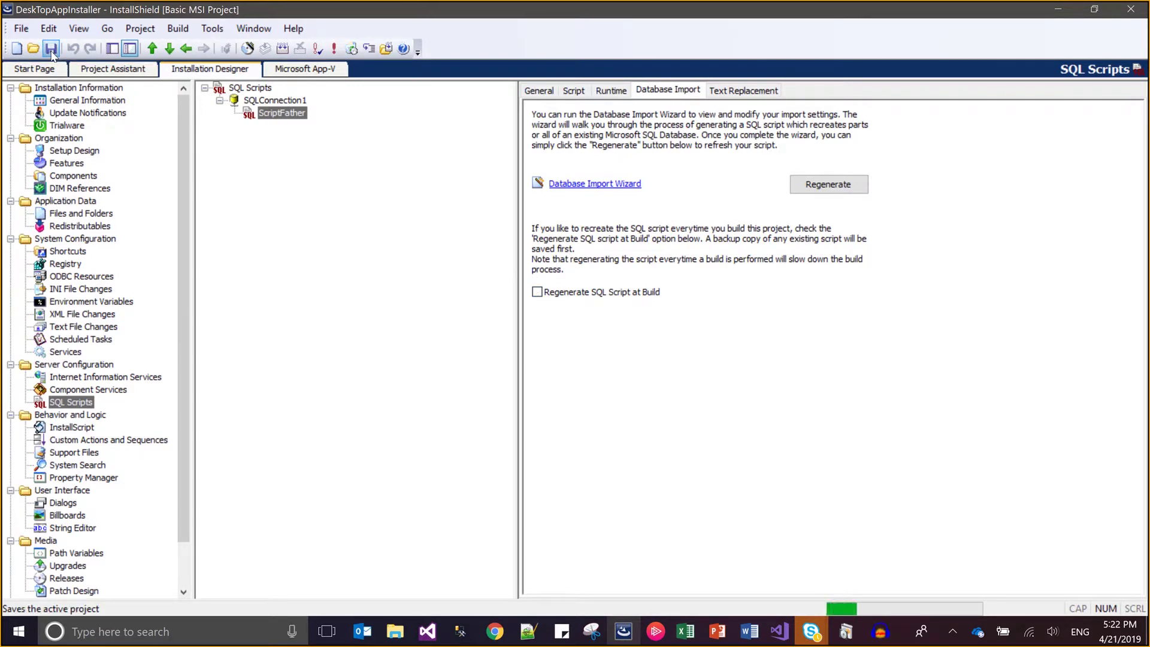
# - Check the ScriptFather script text and try to build the Kudos Release
pyautogui.click(573, 91)
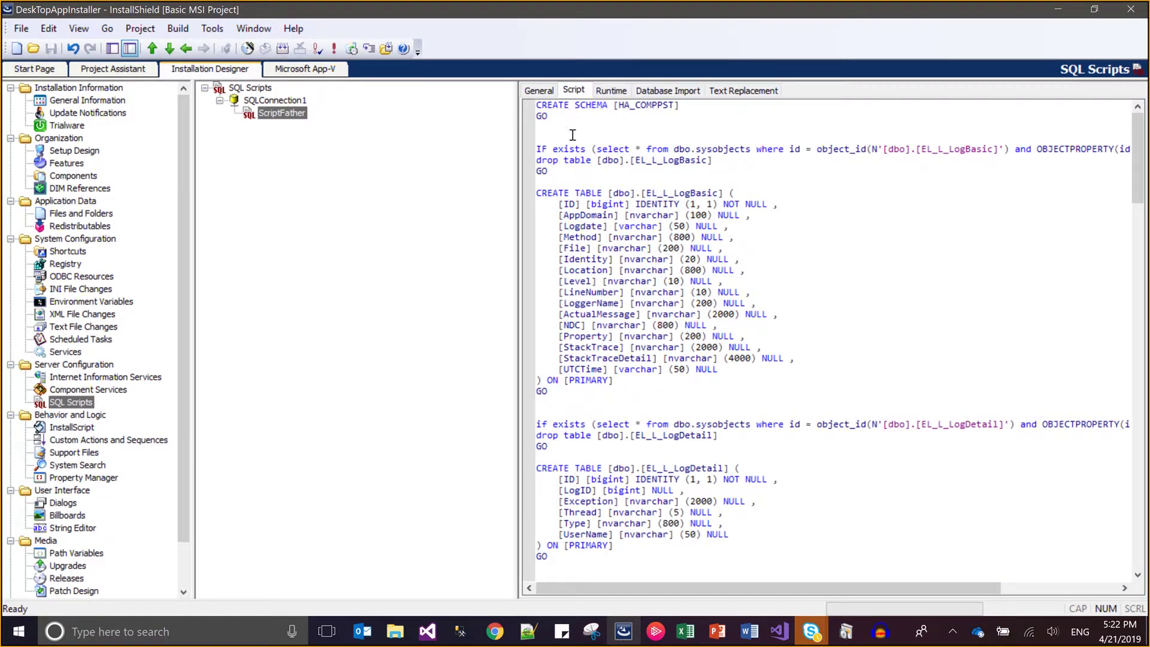
pyautogui.click(185, 32)
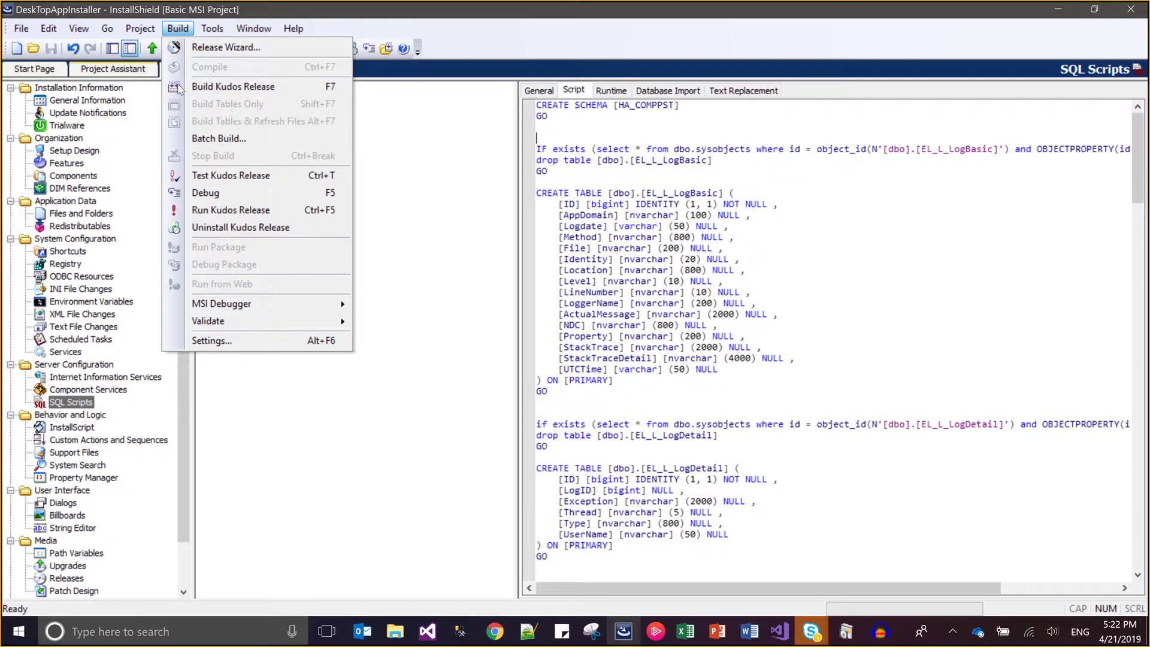
pyautogui.click(204, 86)
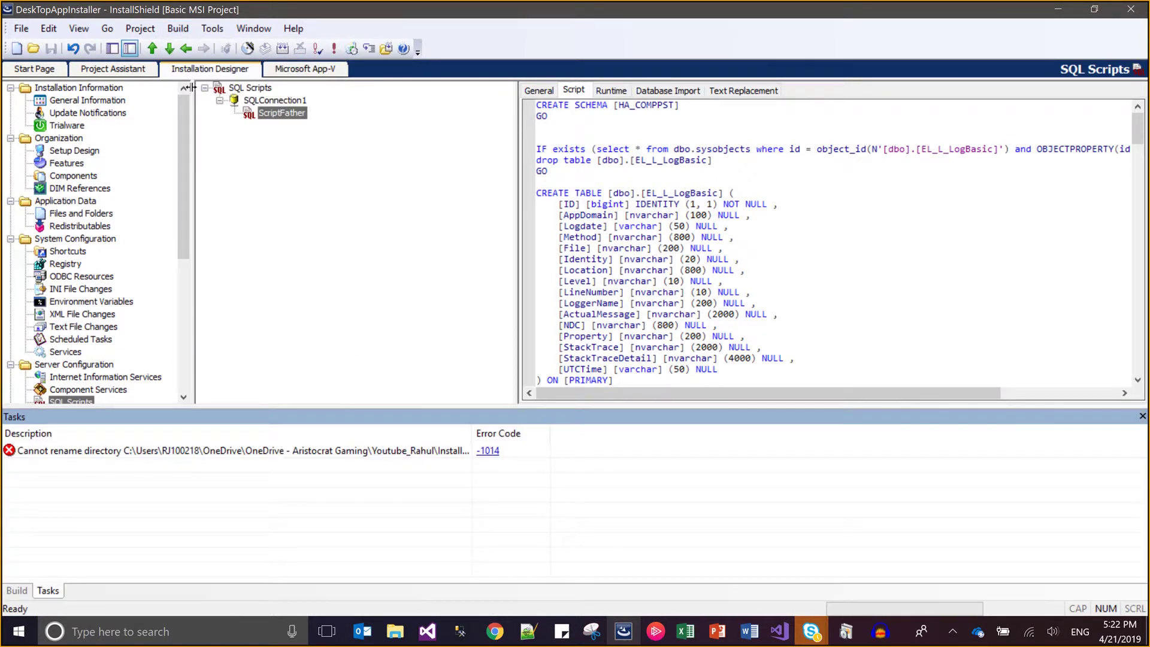
# - Close the open Disk1 folder window and rebuild the Kudos Release
pyautogui.click(390, 632)
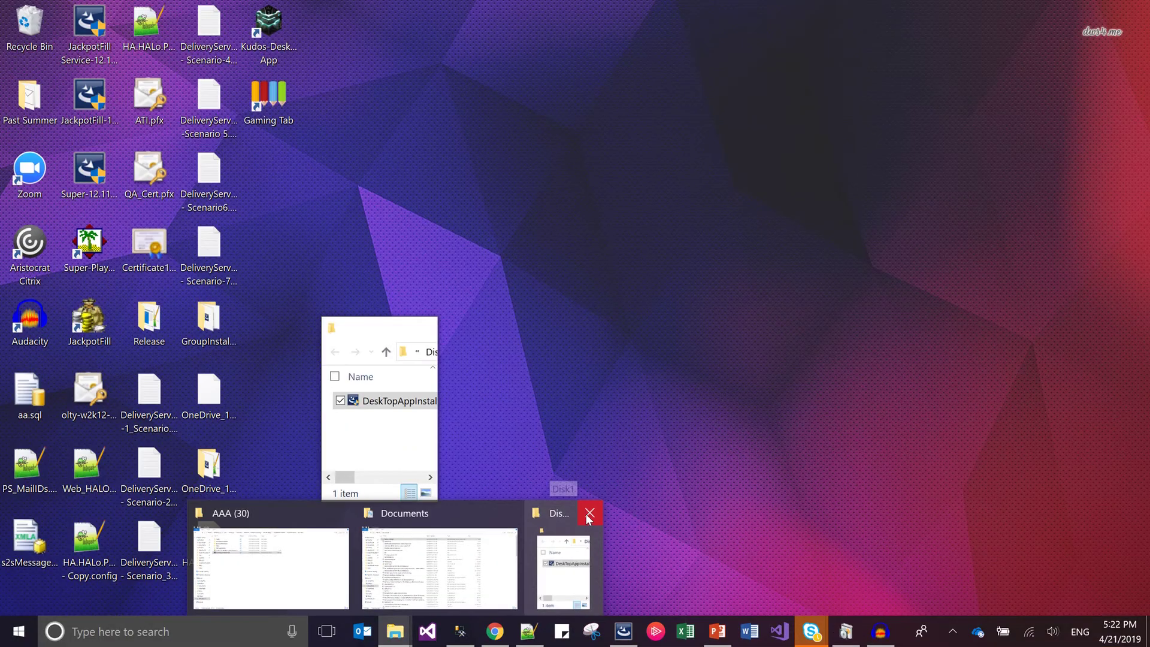
pyautogui.click(589, 515)
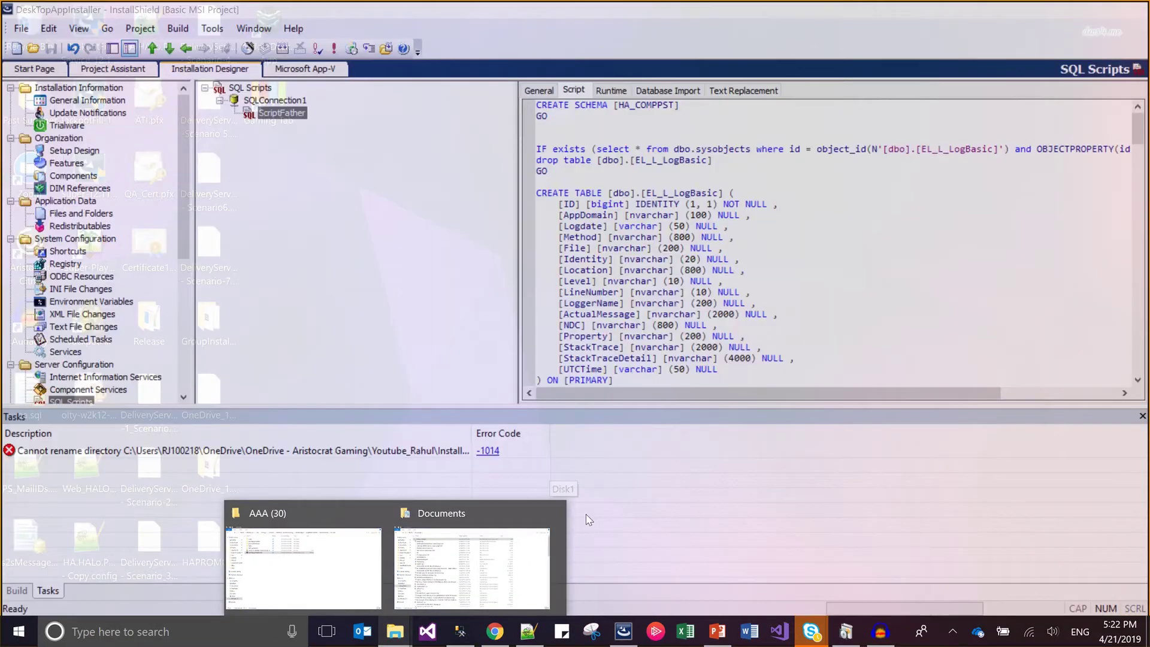
pyautogui.click(175, 29)
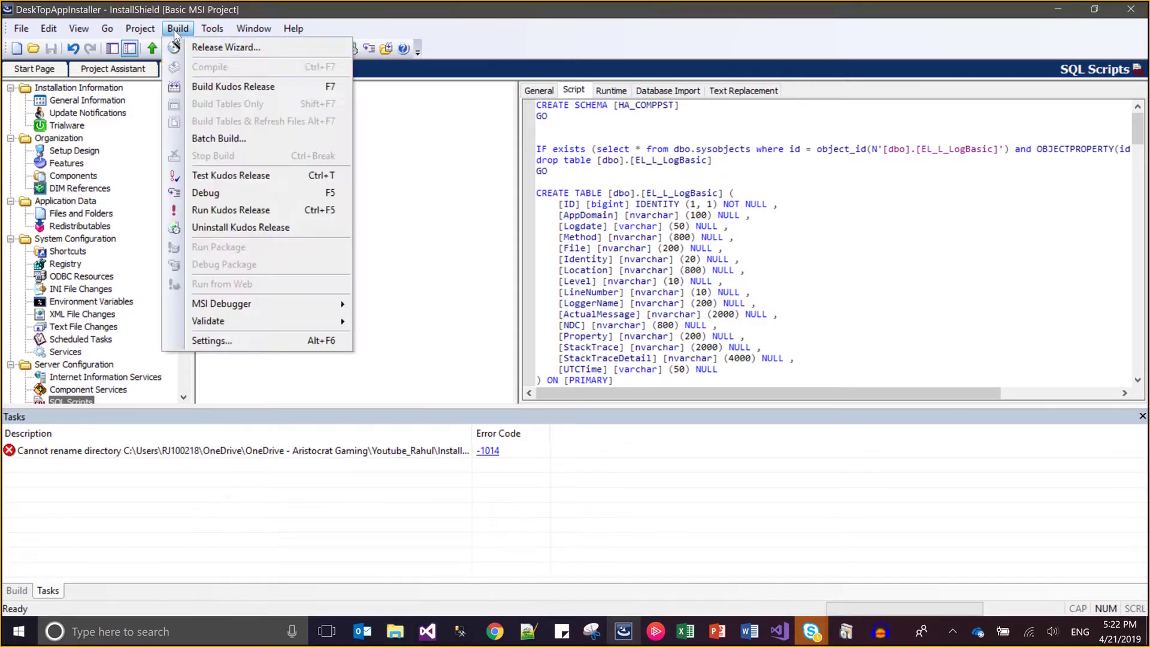
pyautogui.click(209, 88)
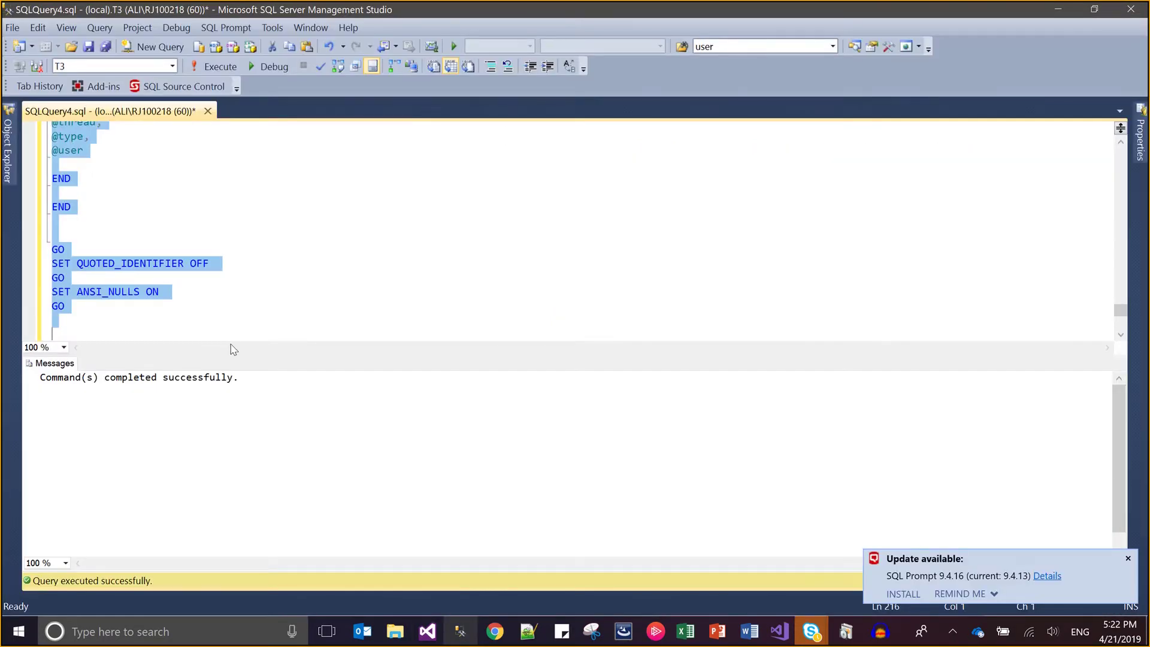
# - In SQL Server Management Studio, close the T3 query without saving, refresh and collapse T3, and return to InstallShield
pyautogui.click(208, 111)
pyautogui.press('n')
pyautogui.moveTo(8, 157)
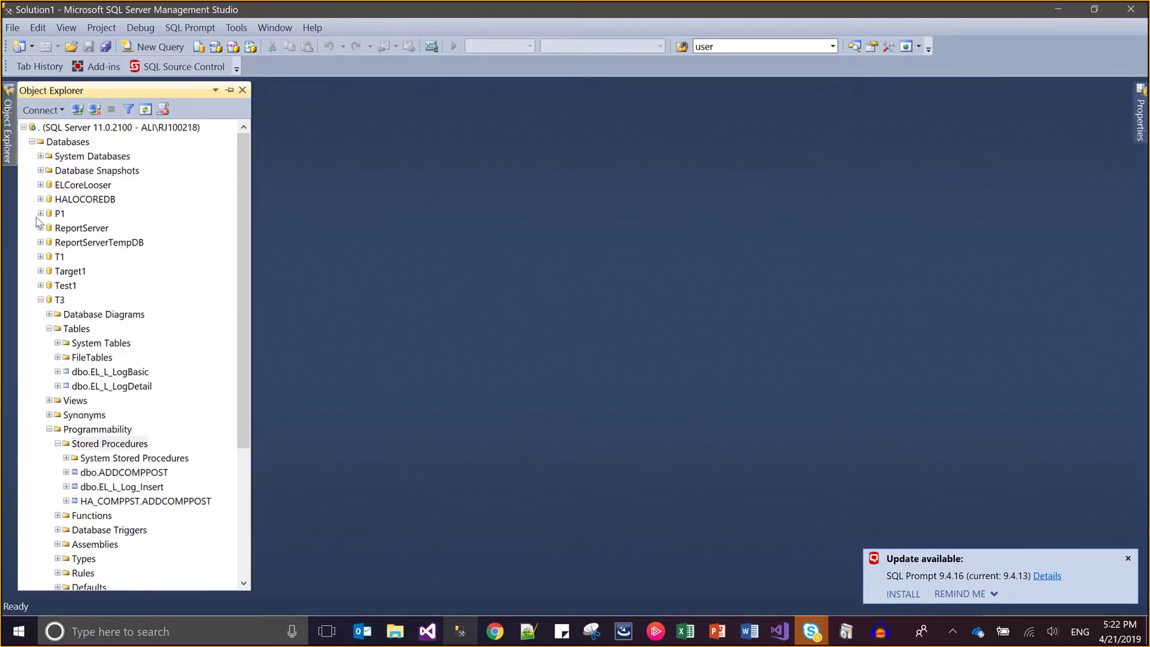
pyautogui.press('F5')
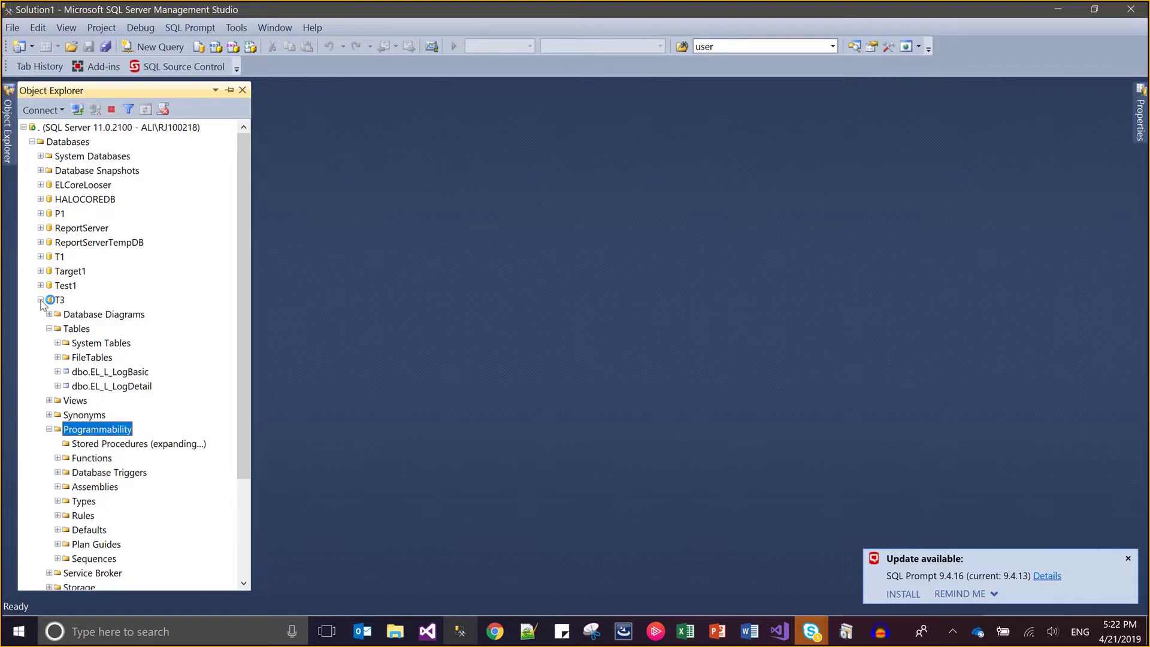
pyautogui.click(40, 300)
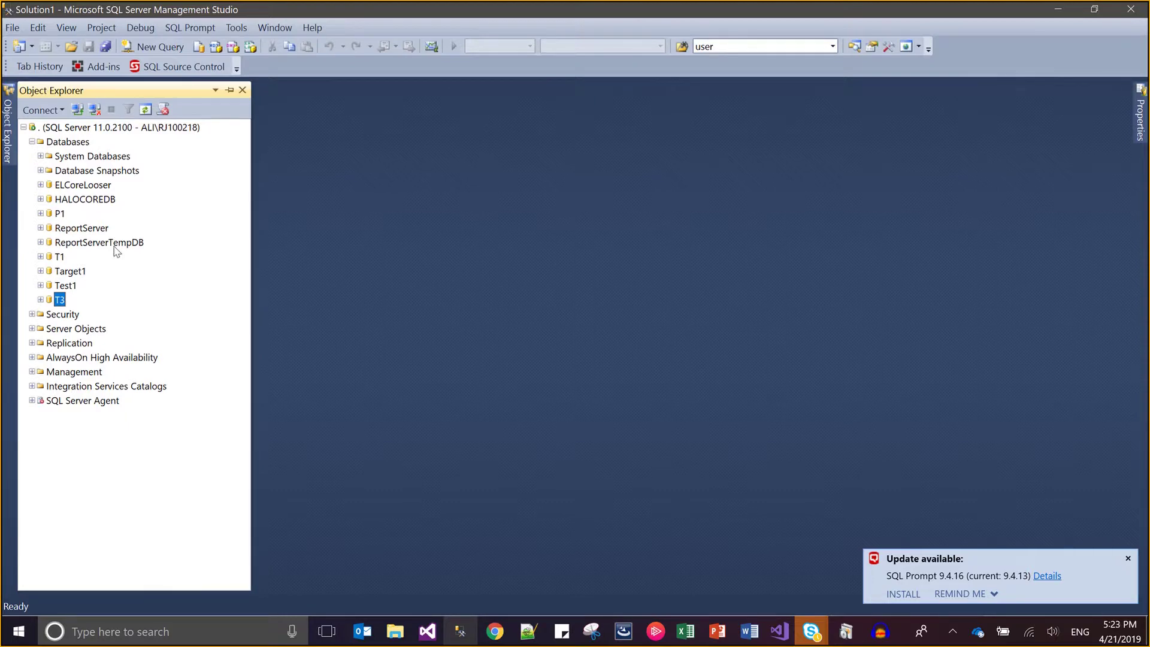
pyautogui.click(1064, 11)
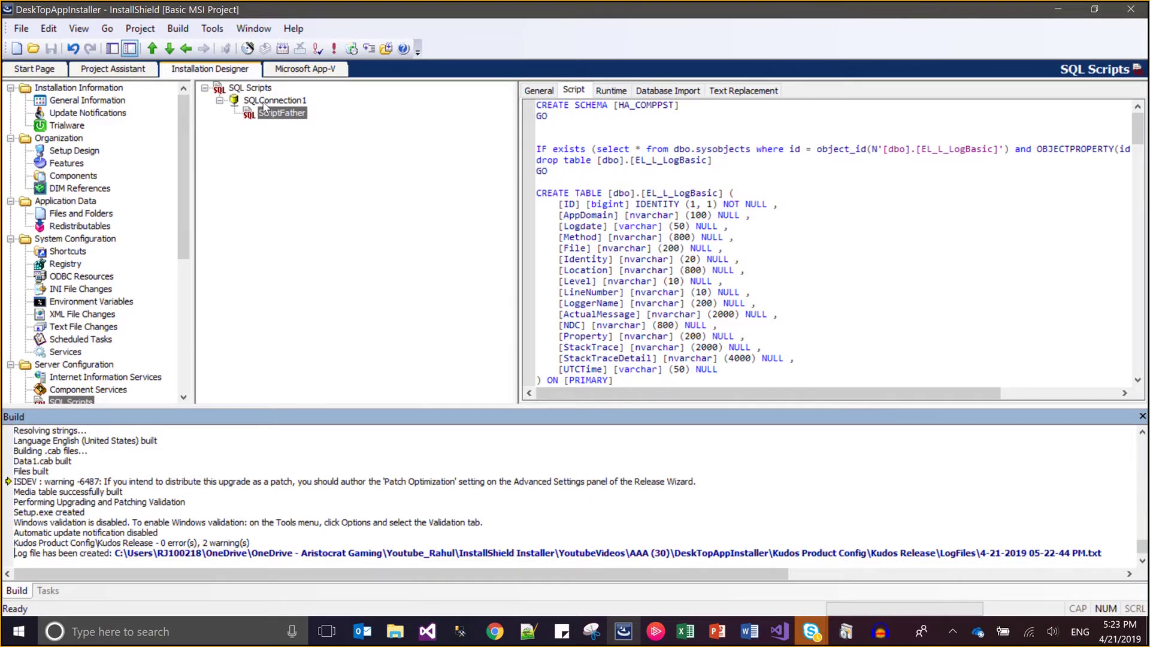
# - Open the built release's folder and launch the DeskTopAppInstaller setup
pyautogui.click(178, 28)
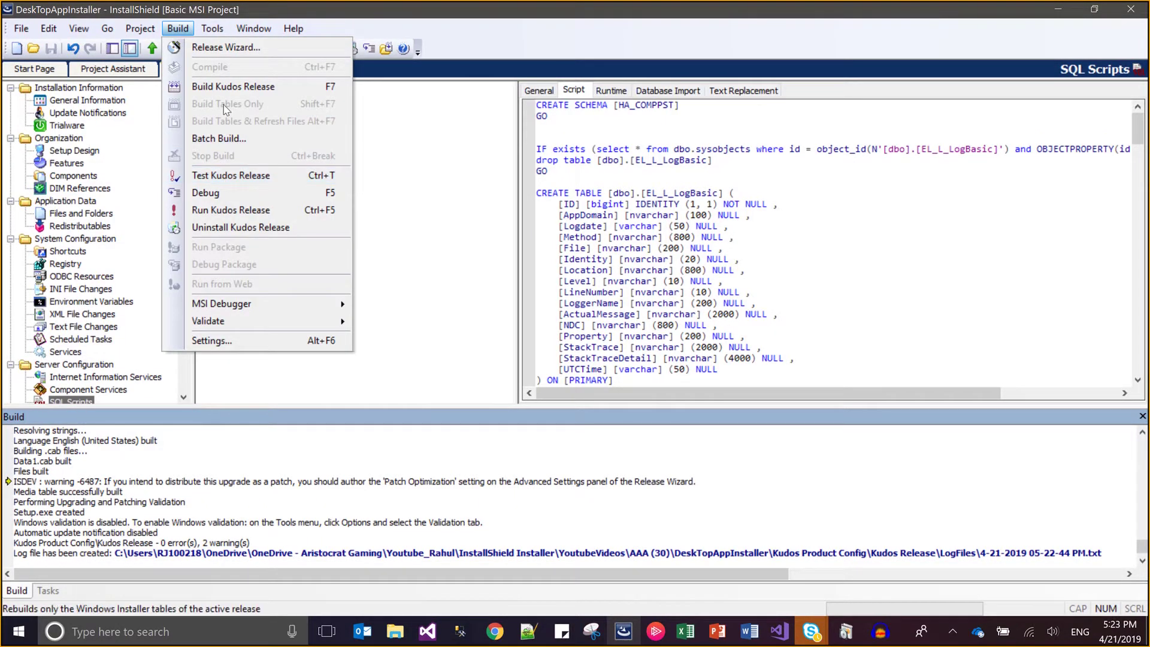
pyautogui.click(385, 254)
pyautogui.click(388, 50)
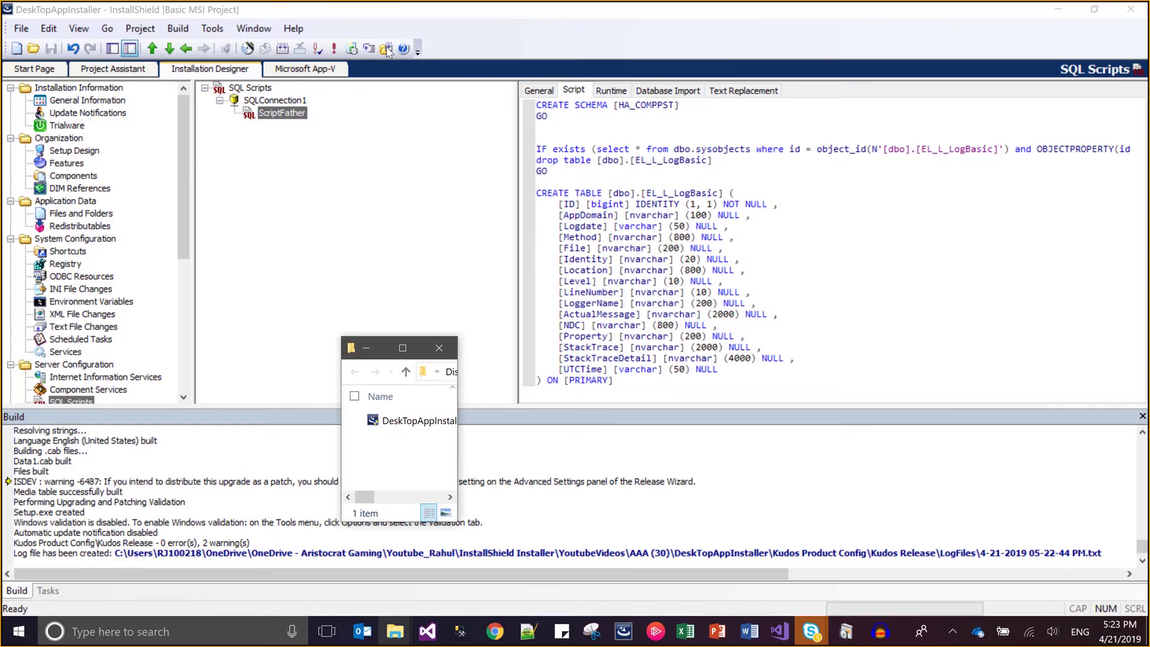
pyautogui.click(398, 427)
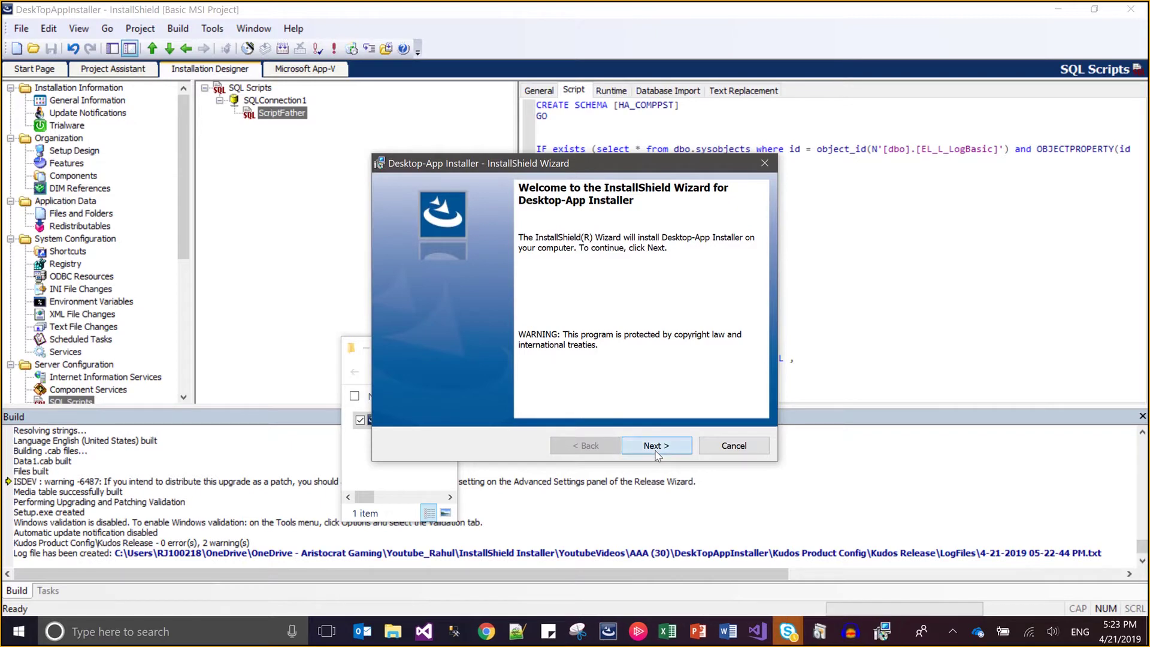
# - Advance the installer past its welcome page, accept the license terms and keep the default destination folder
pyautogui.click(655, 452)
pyautogui.click(556, 388)
pyautogui.click(656, 446)
pyautogui.moveTo(565, 6)
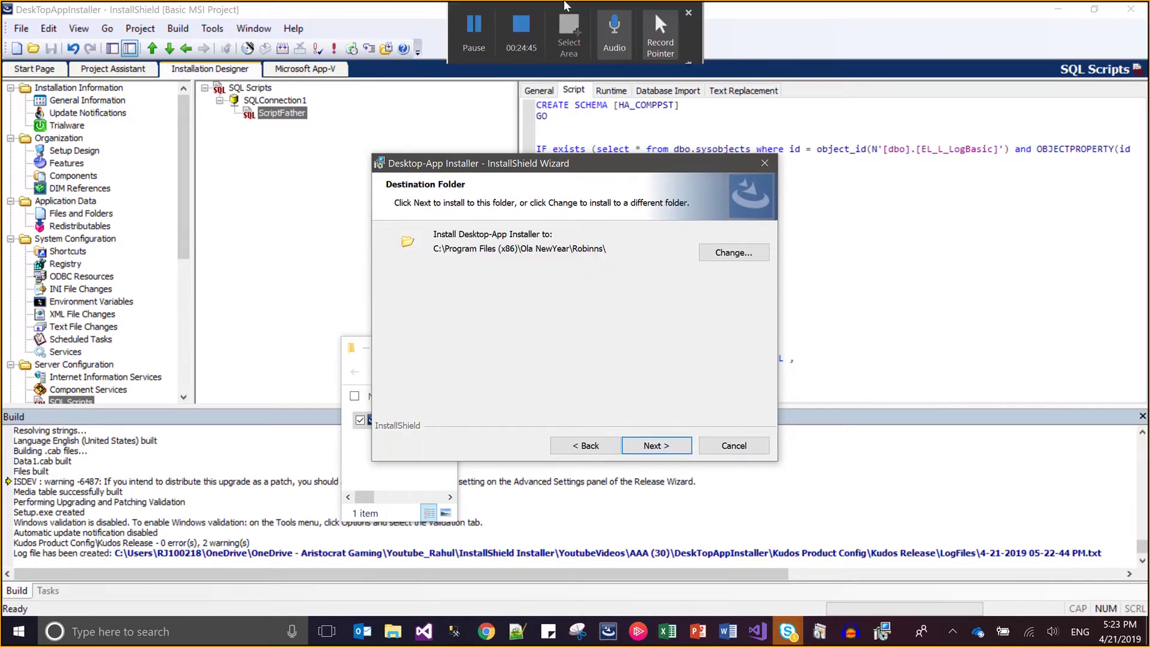
pyautogui.click(656, 445)
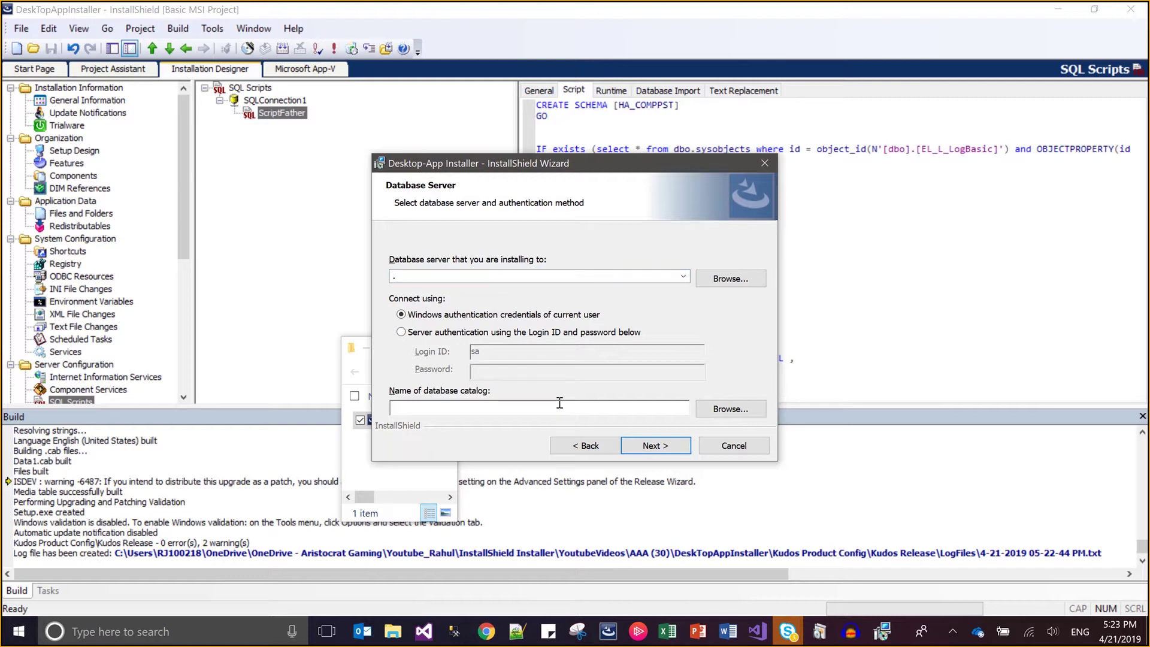
# - Set the installer's database catalog name to P2 after checking the existing databases, and continue past the unchanged customer information
pyautogui.write('P')
pyautogui.click(452, 639)
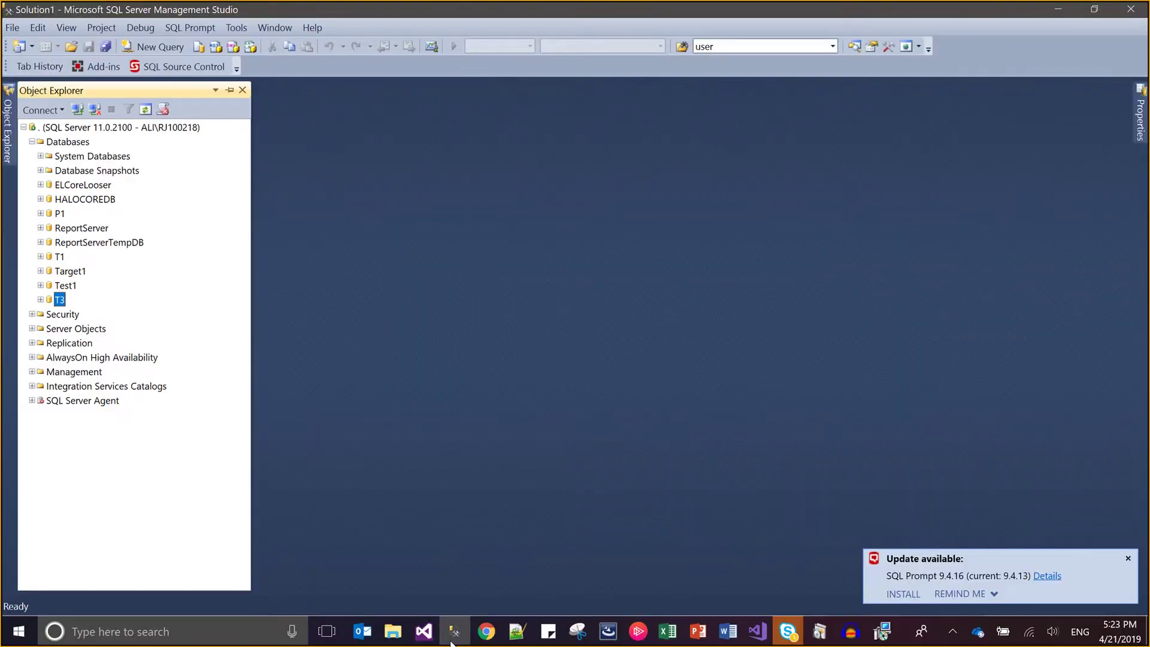
pyautogui.click(453, 639)
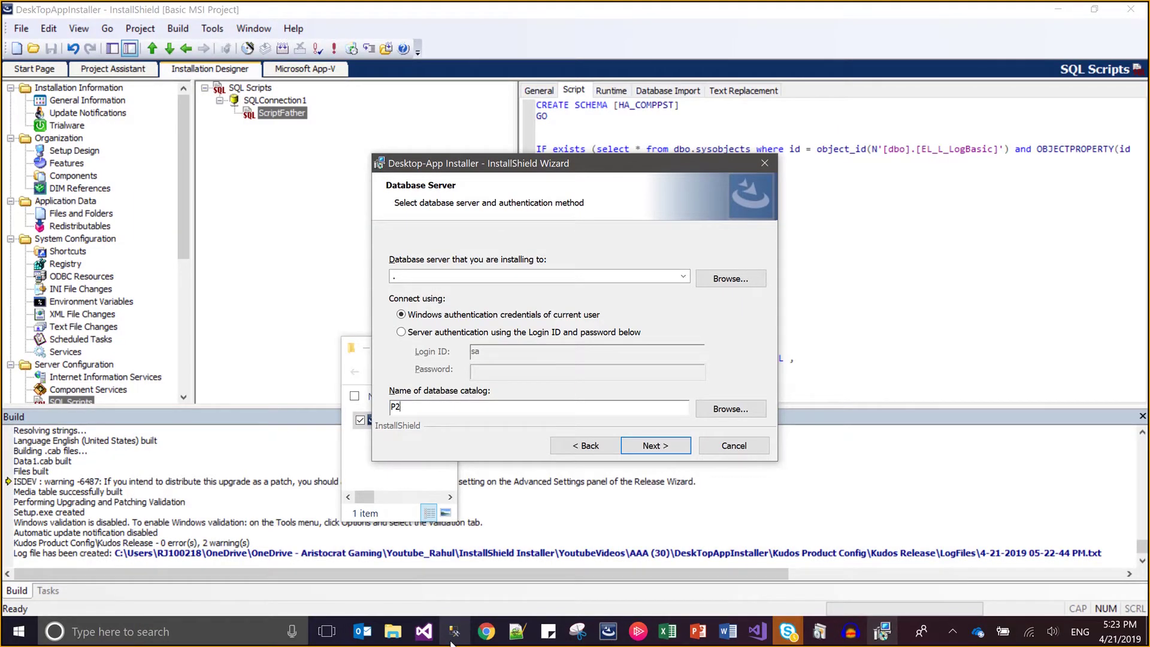
pyautogui.click(683, 445)
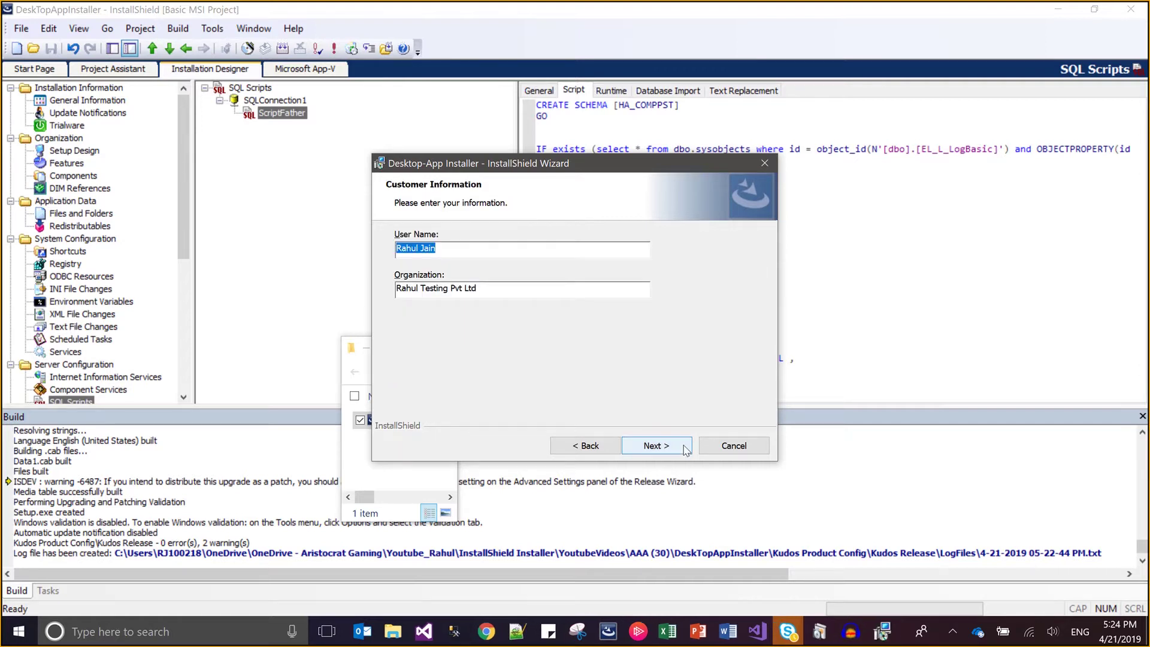
pyautogui.click(655, 445)
# - Switch to SQL Server Management Studio, refresh the Databases list and expand the P2 database
pyautogui.hotkey('alt', 'Tab')
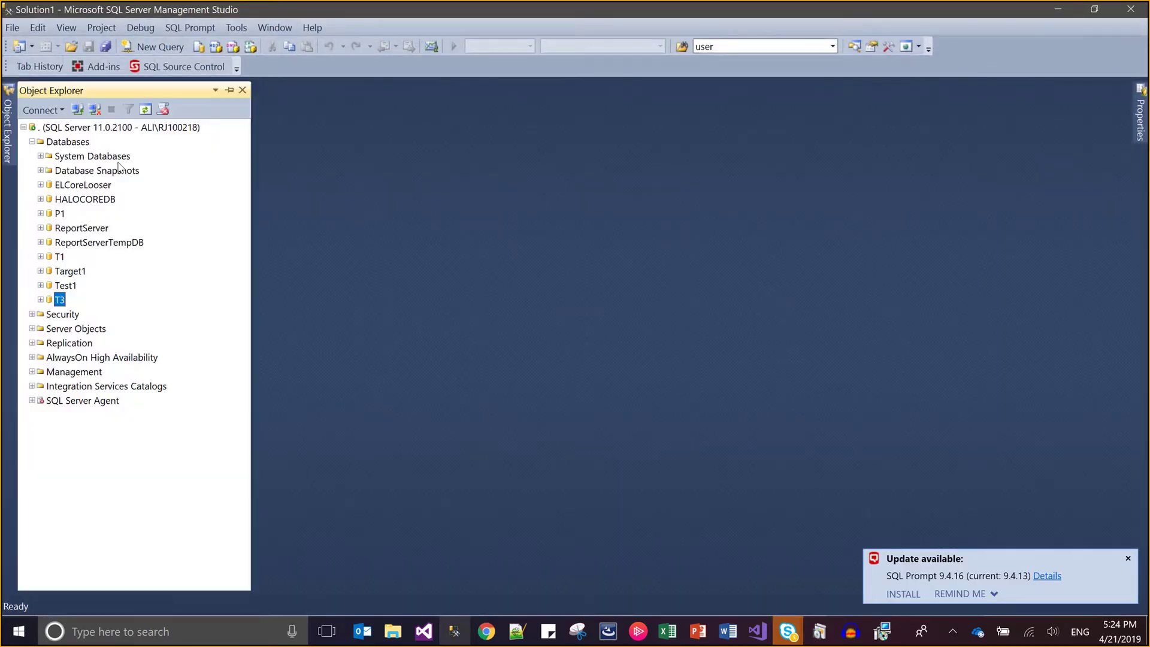
pyautogui.click(57, 156)
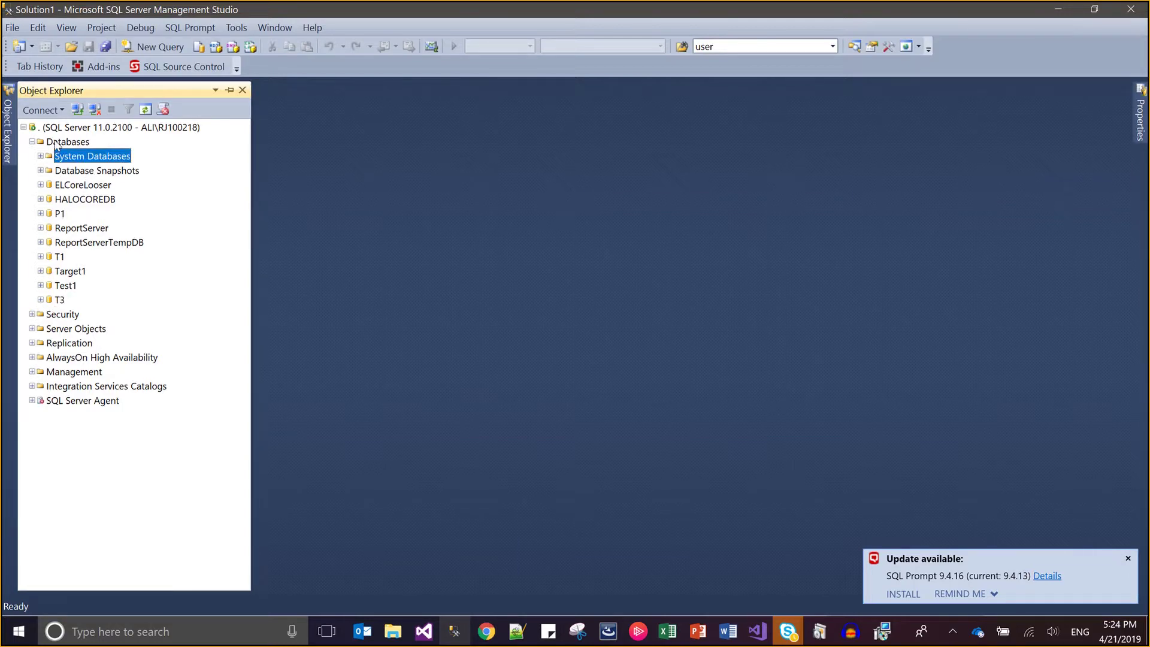
pyautogui.click(55, 144)
pyautogui.press('F5')
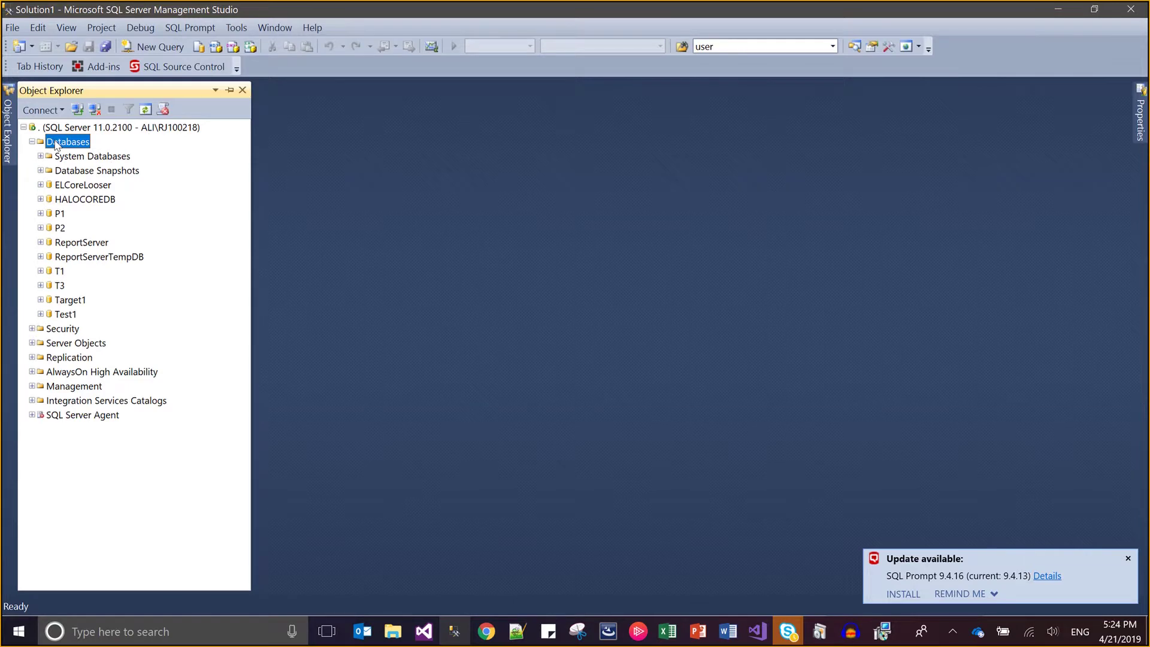
pyautogui.click(60, 157)
pyautogui.click(58, 231)
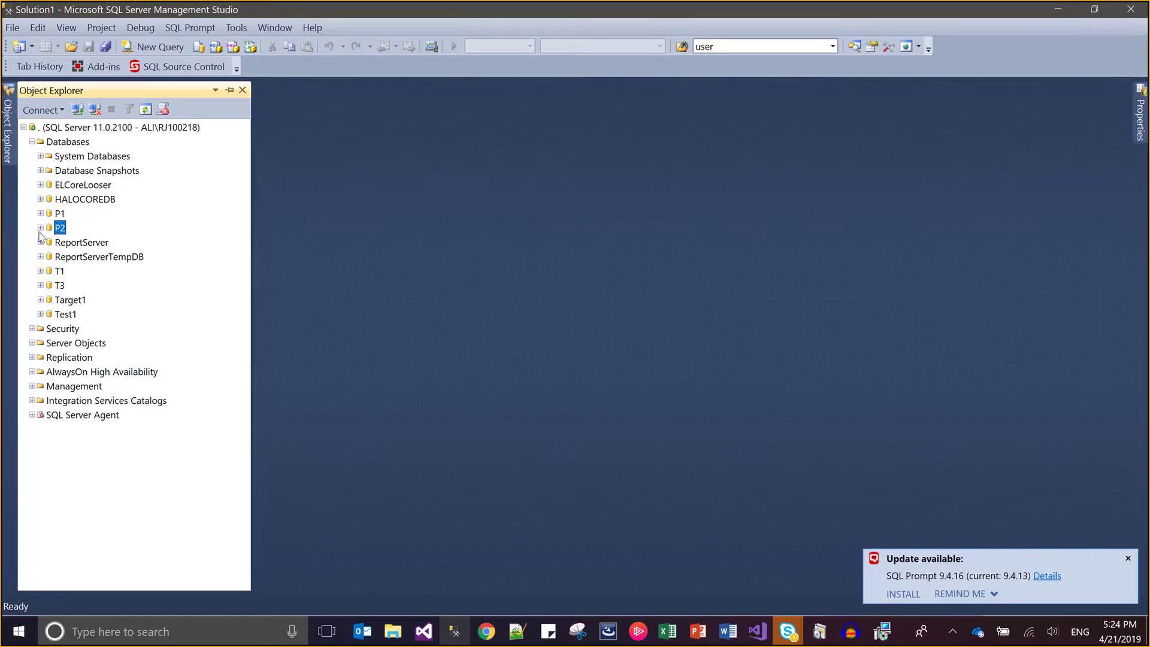
pyautogui.click(40, 227)
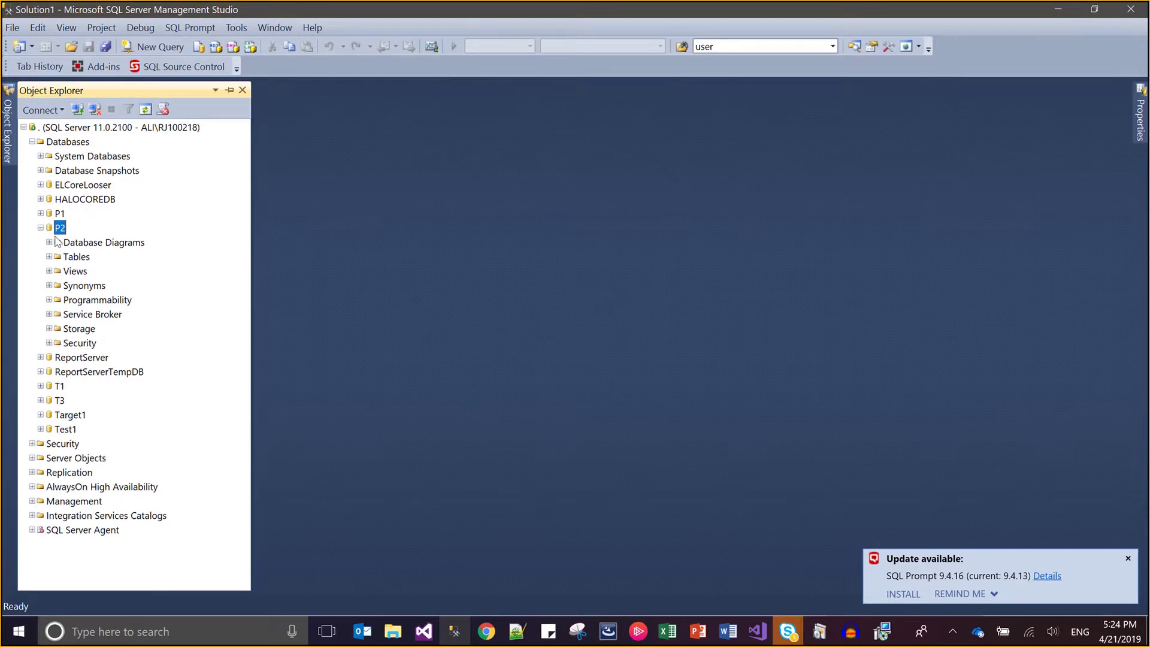
# - Expand the P2 database's stored procedures and tables to check their contents before the installation runs
pyautogui.doubleClick(70, 299)
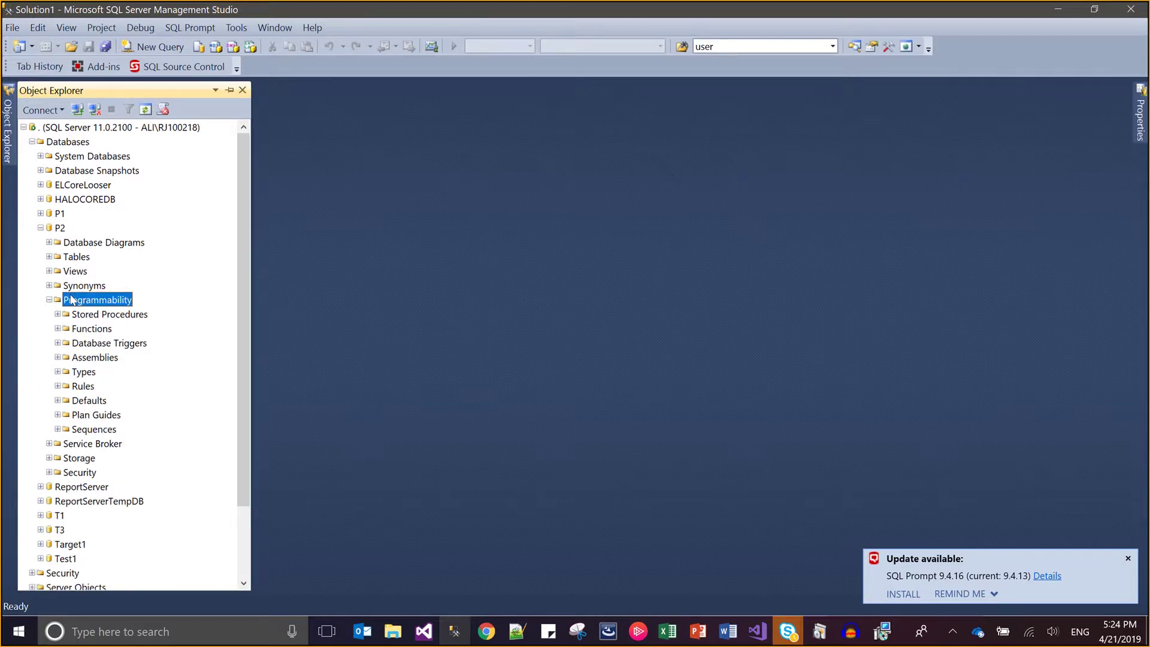
pyautogui.press('Down')
pyautogui.press('Right')
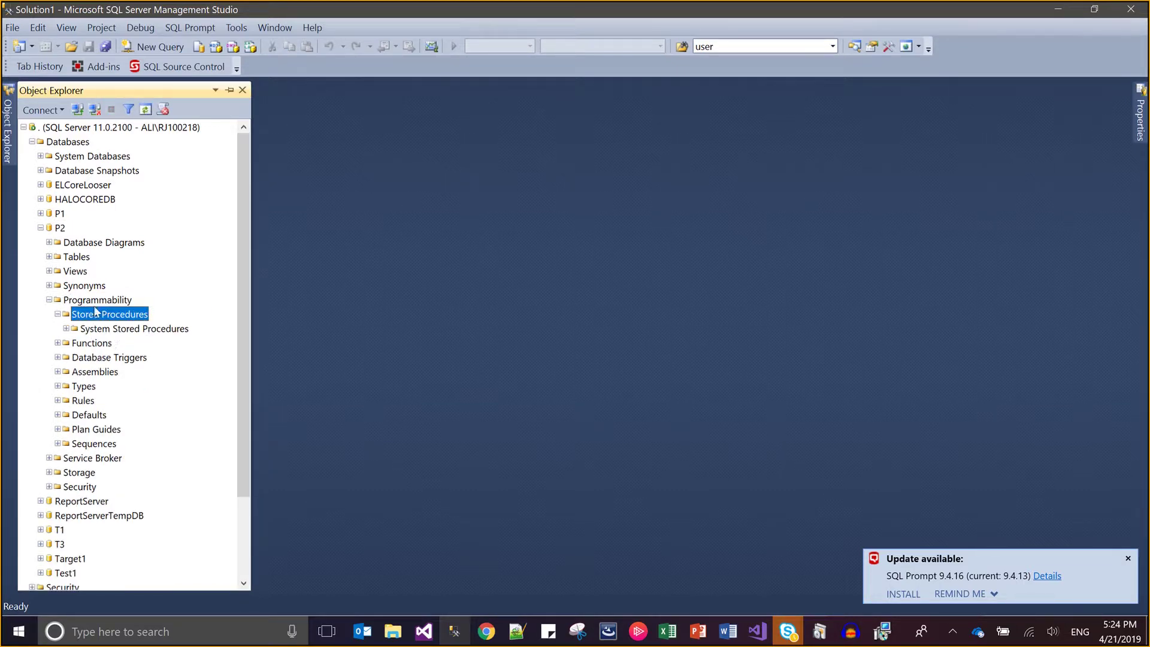
pyautogui.click(76, 258)
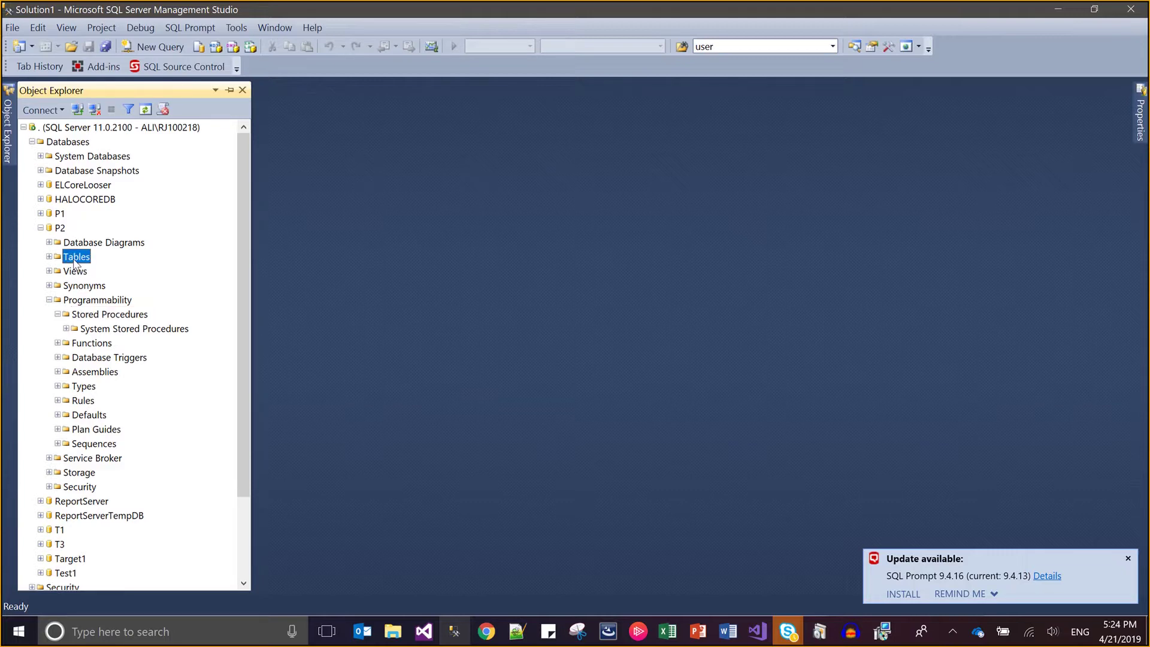
pyautogui.doubleClick(76, 257)
pyautogui.press('Down')
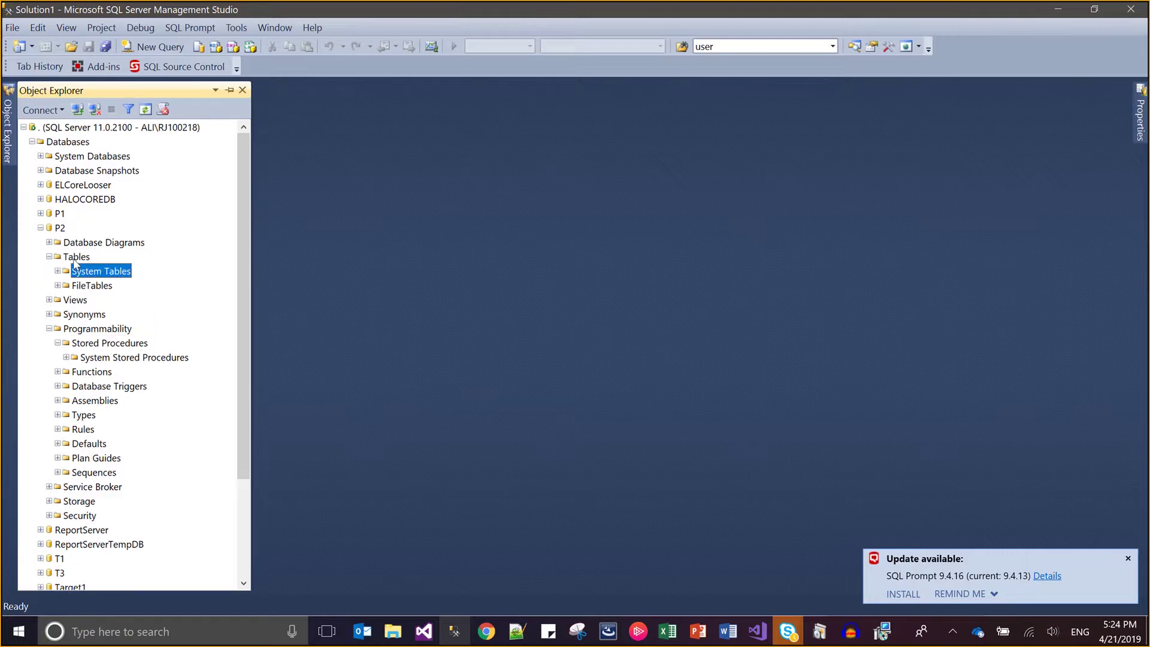
pyautogui.click(74, 260)
# - Return to the installer, keep the Complete setup type, run the installation and finish the wizard
pyautogui.click(1058, 12)
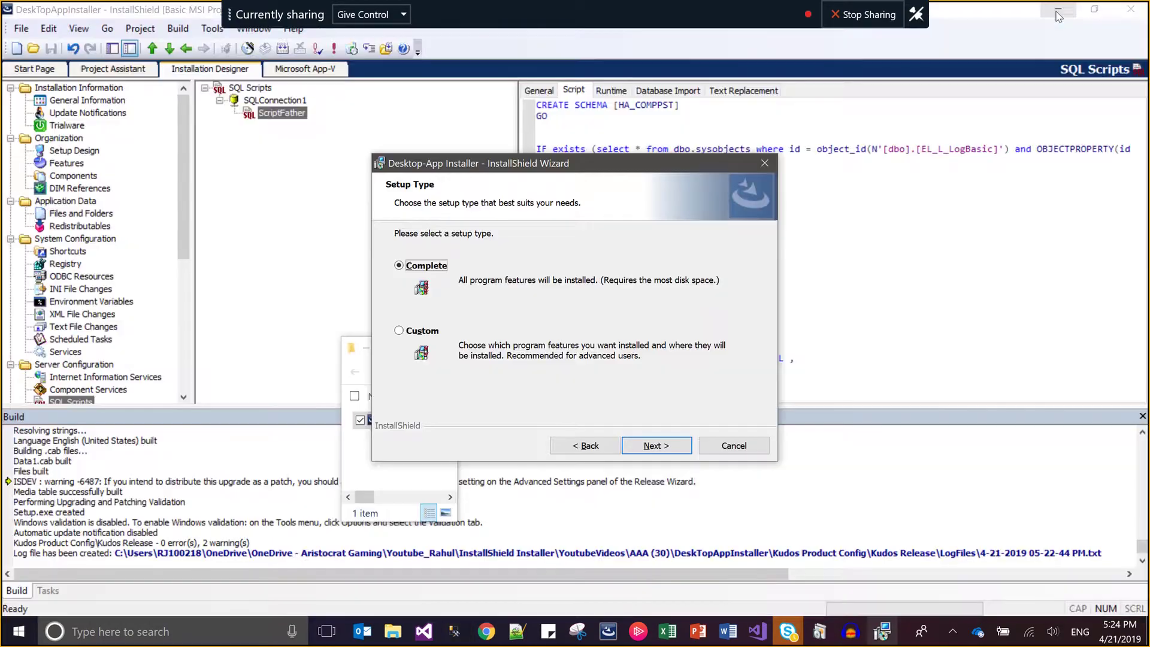
pyautogui.click(641, 446)
pyautogui.click(644, 449)
pyautogui.click(644, 446)
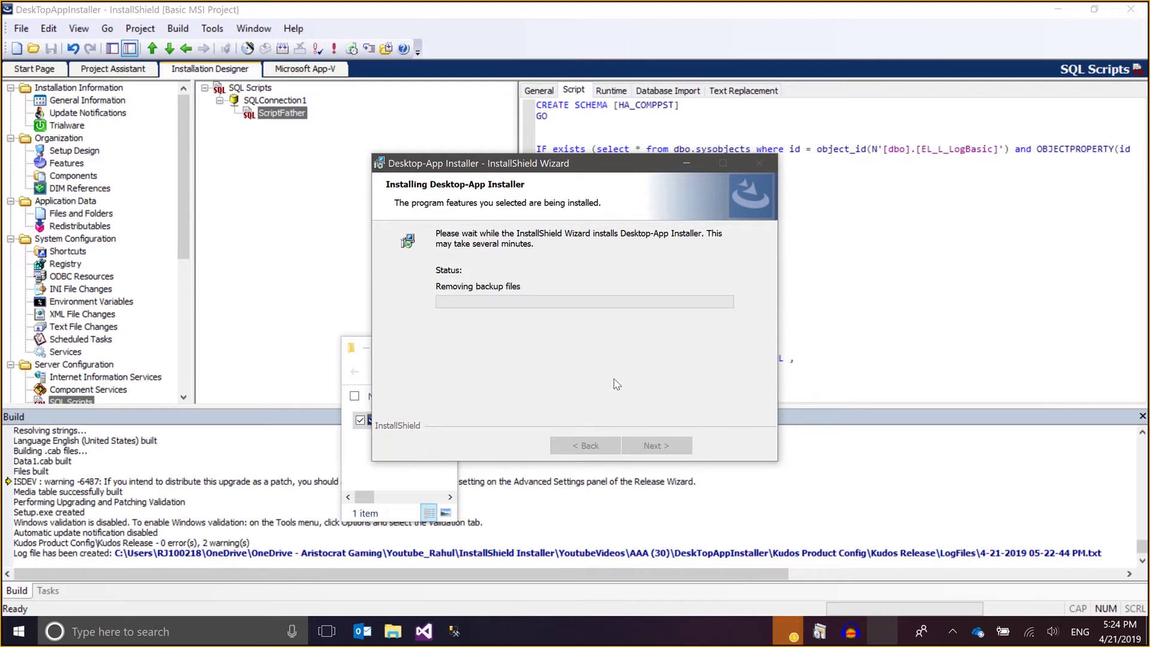
pyautogui.click(649, 446)
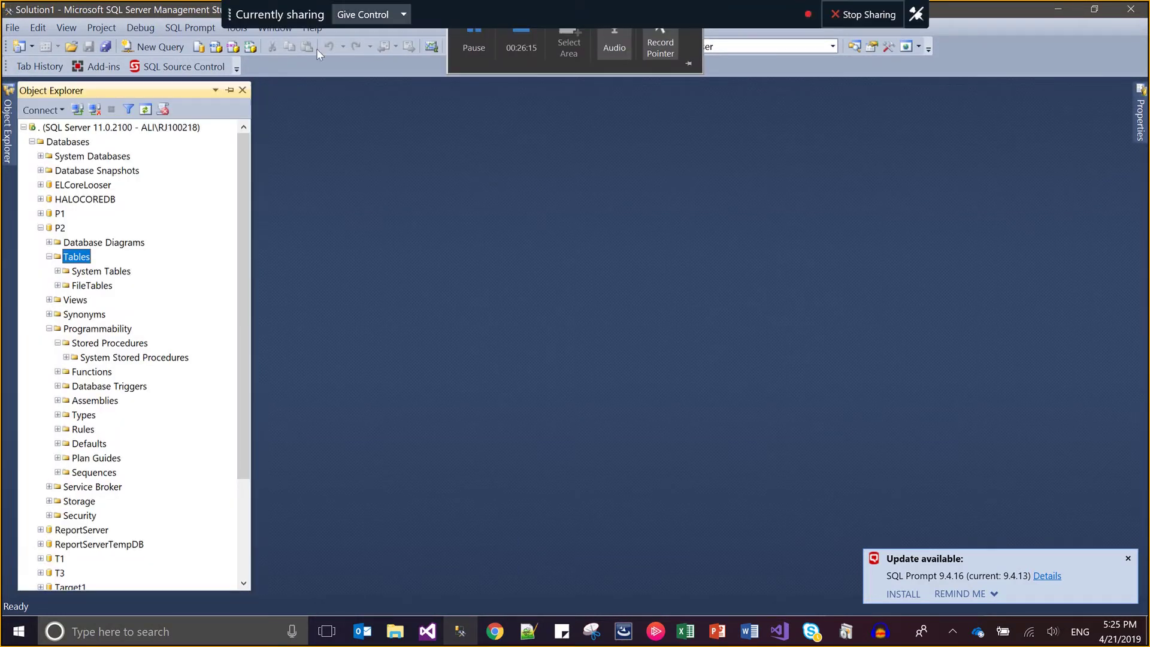
# - In SQL Server Management Studio, refresh the Databases list and examine P2's stored procedures and tables
pyautogui.click(66, 144)
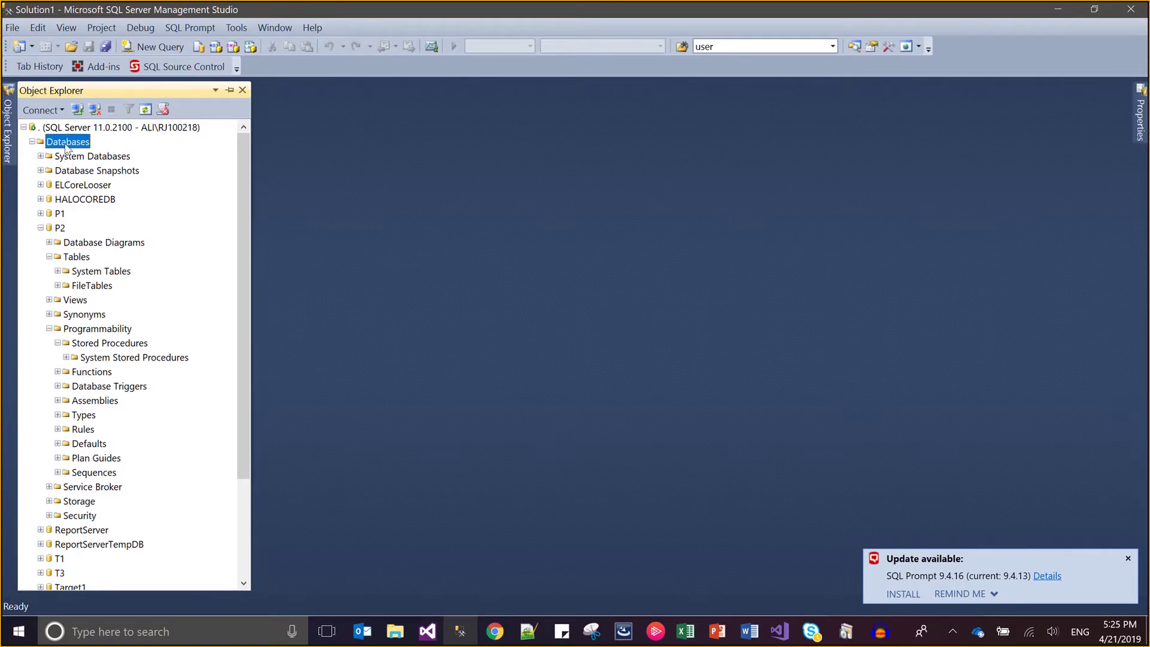
pyautogui.press('F5')
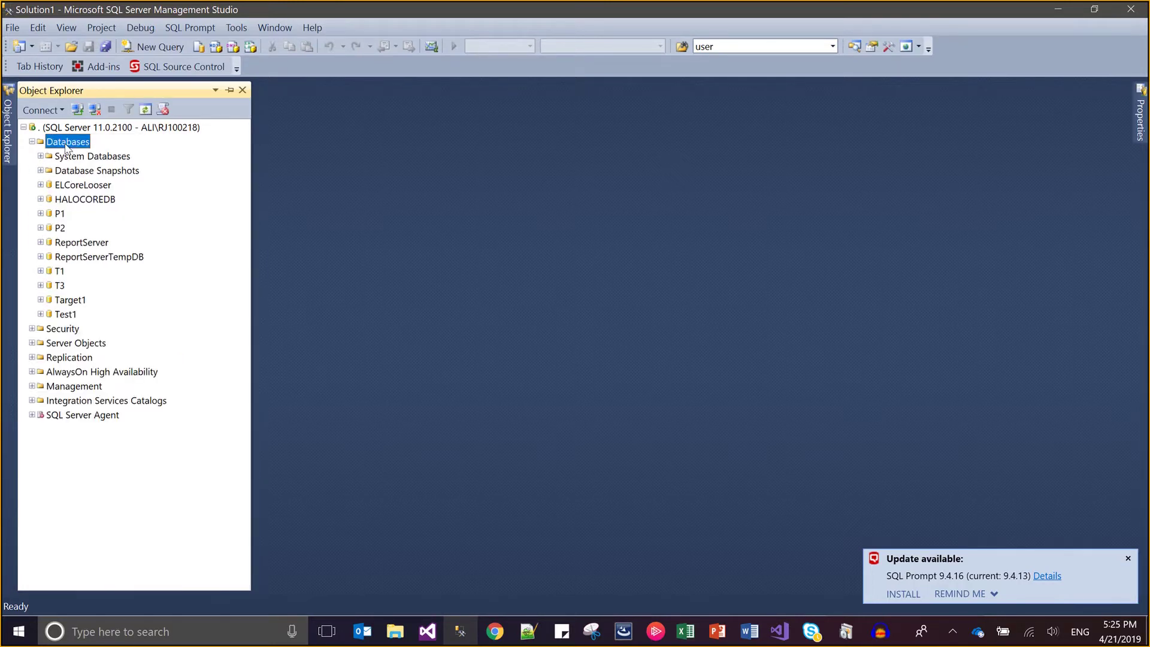
pyautogui.doubleClick(60, 229)
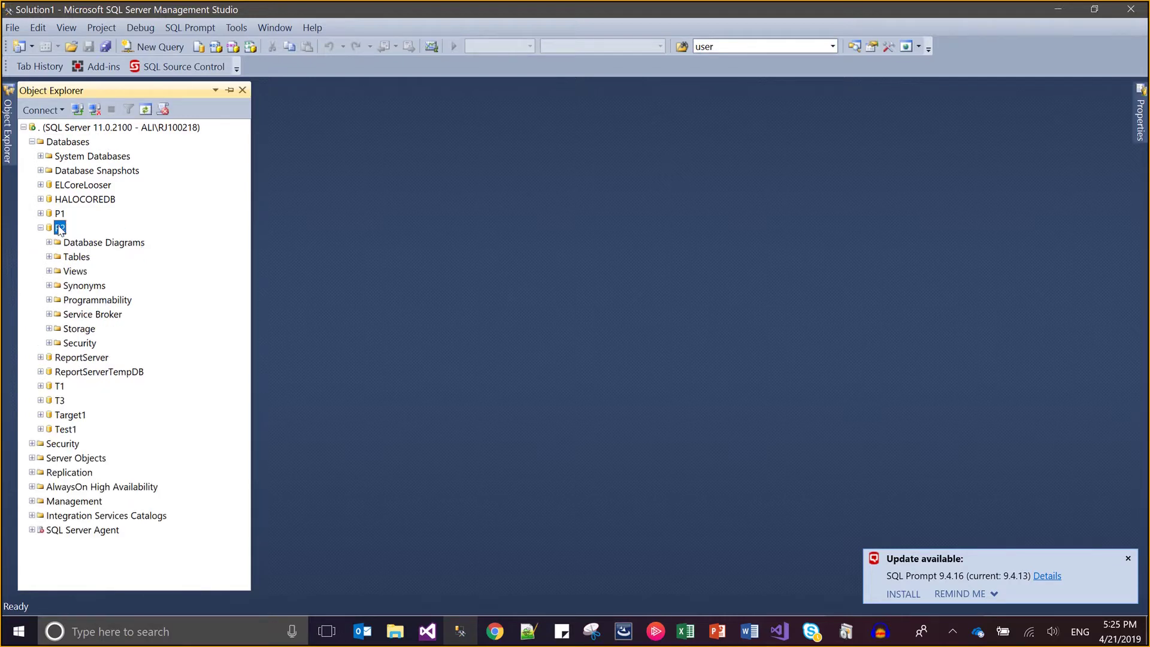
pyautogui.click(49, 300)
pyautogui.click(59, 315)
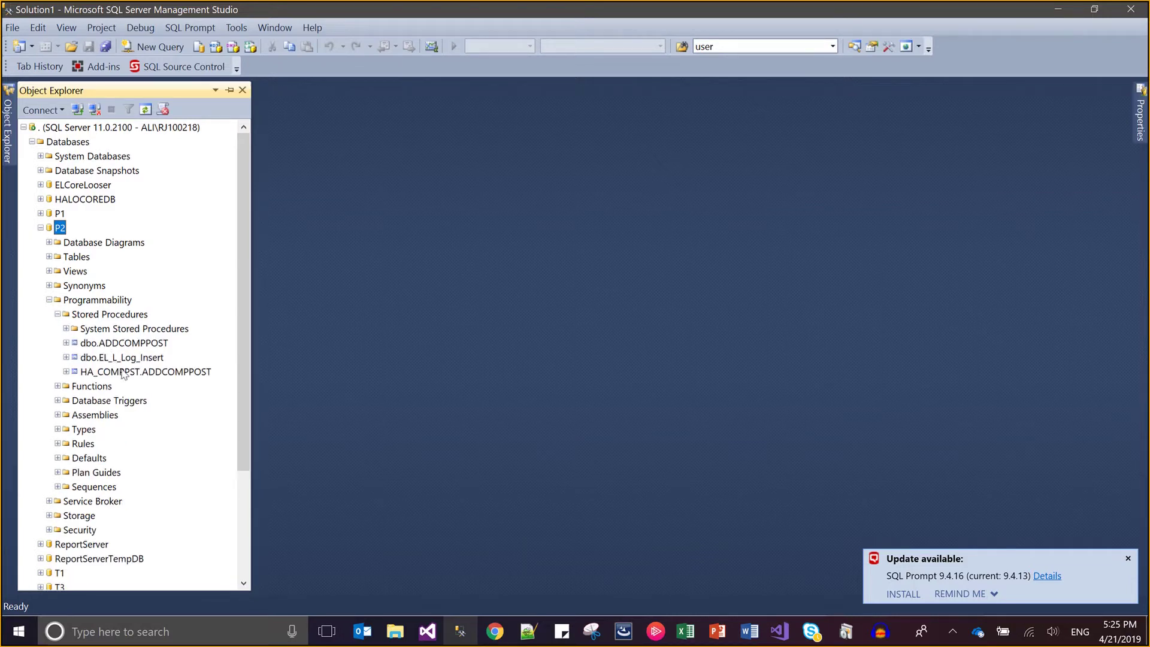
pyautogui.click(49, 256)
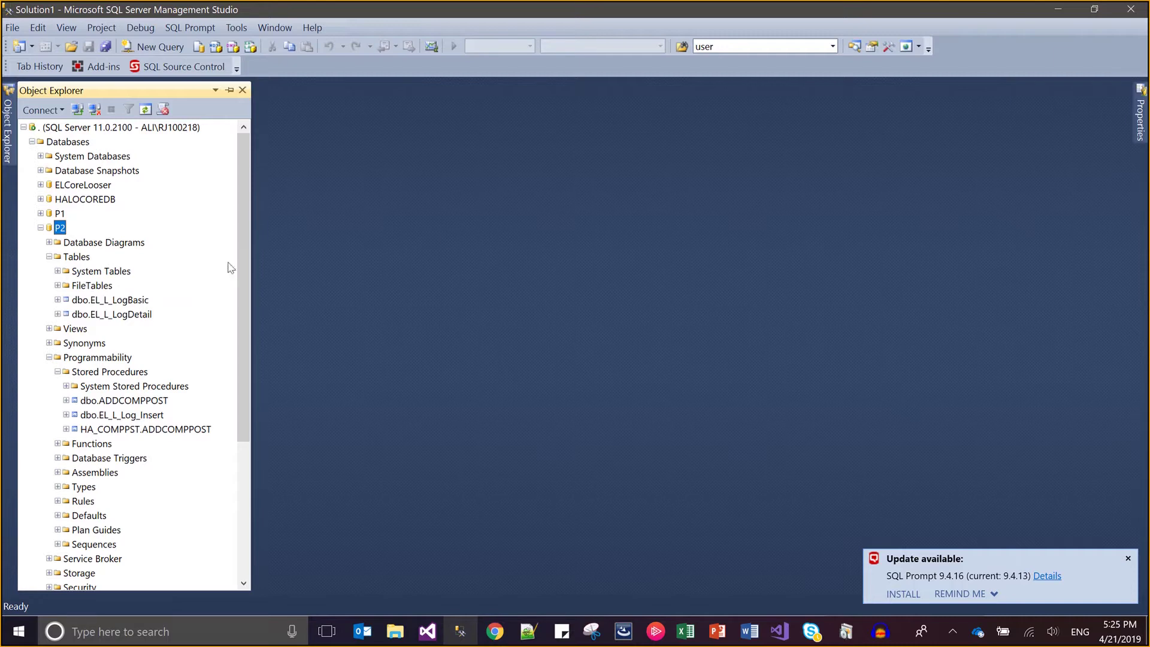
# - Switch back to InstallShield, close the release folder and view the ScriptFather script's text replacement settings
pyautogui.moveTo(1044, 1)
pyautogui.hotkey('alt', 'Tab')
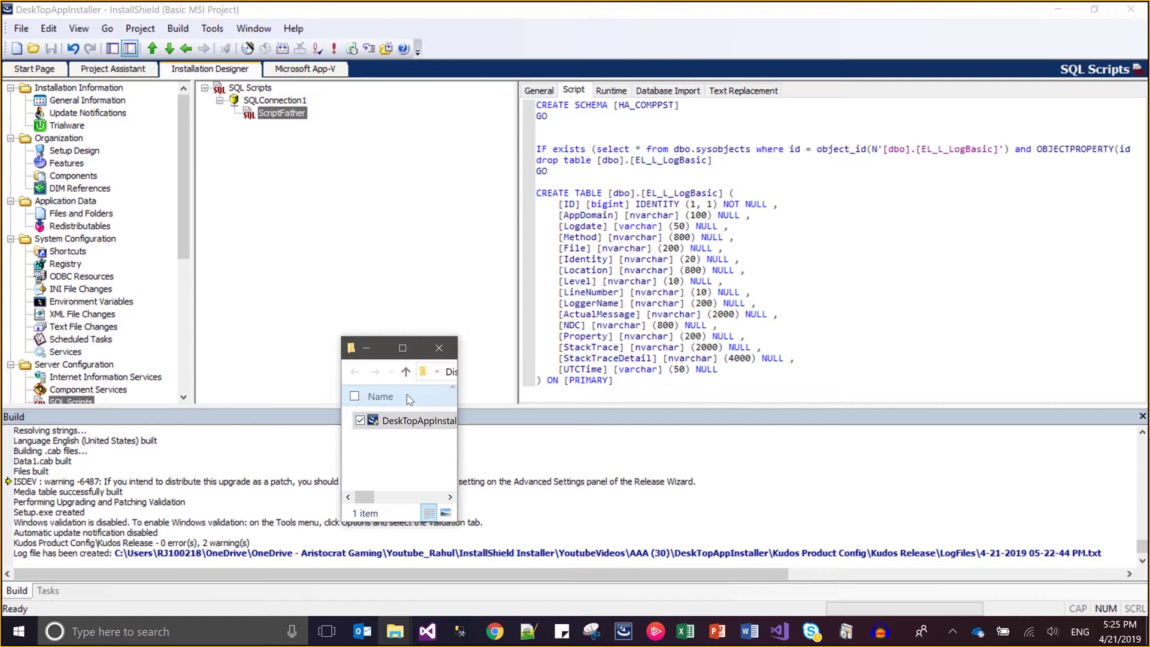
pyautogui.click(438, 348)
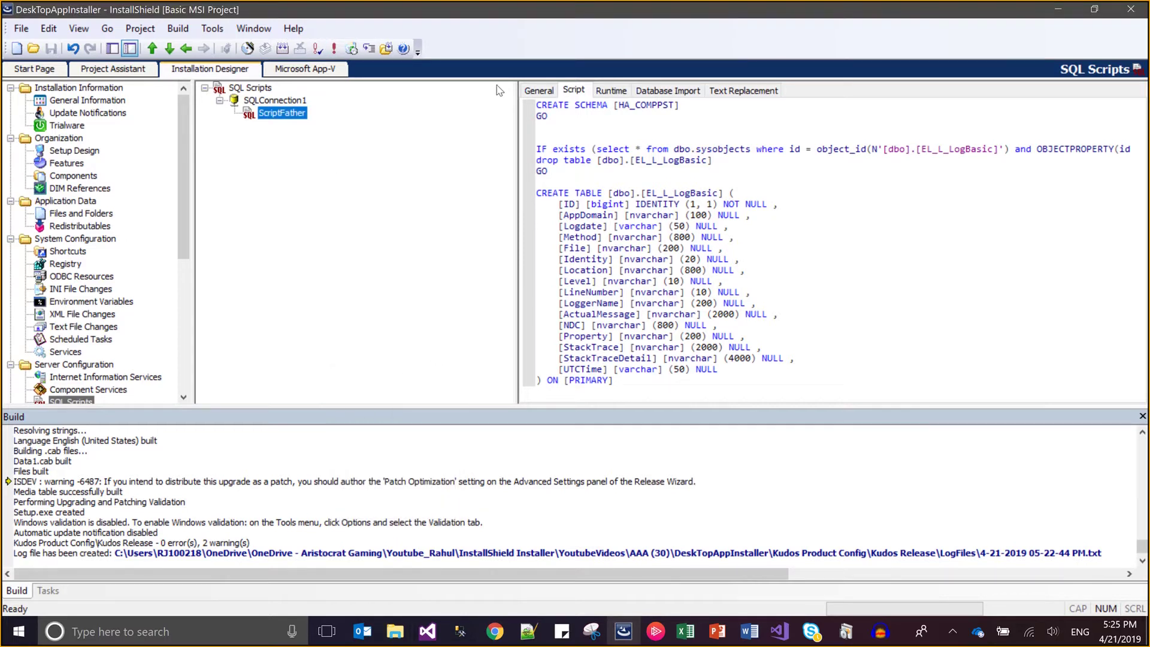
pyautogui.click(542, 90)
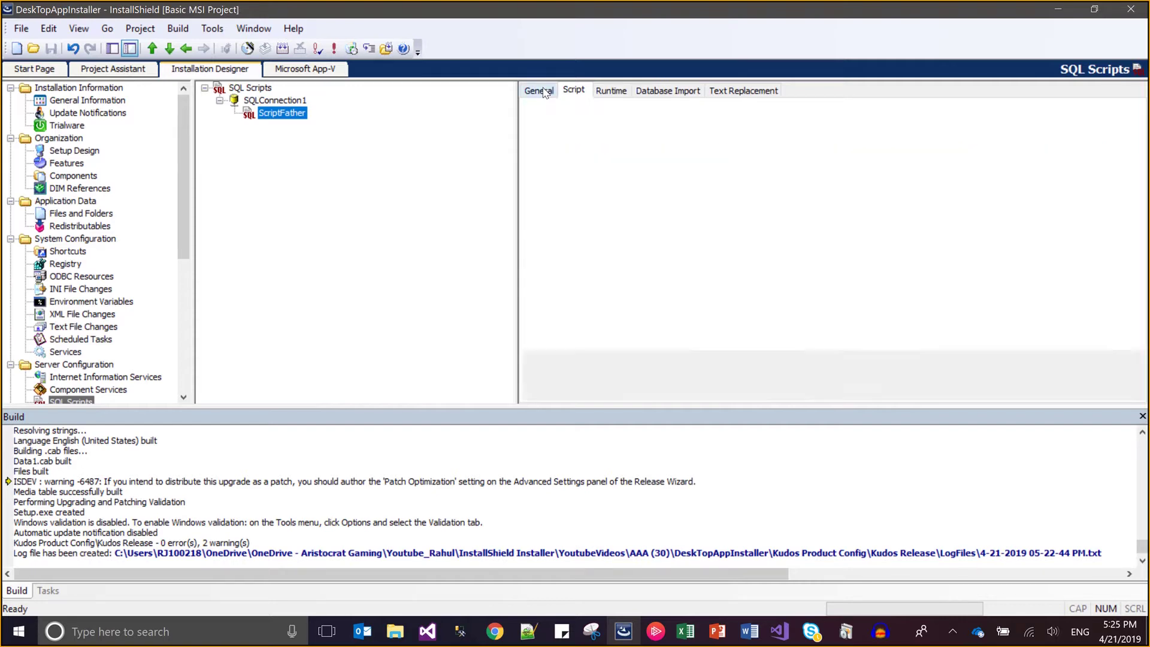
pyautogui.click(754, 90)
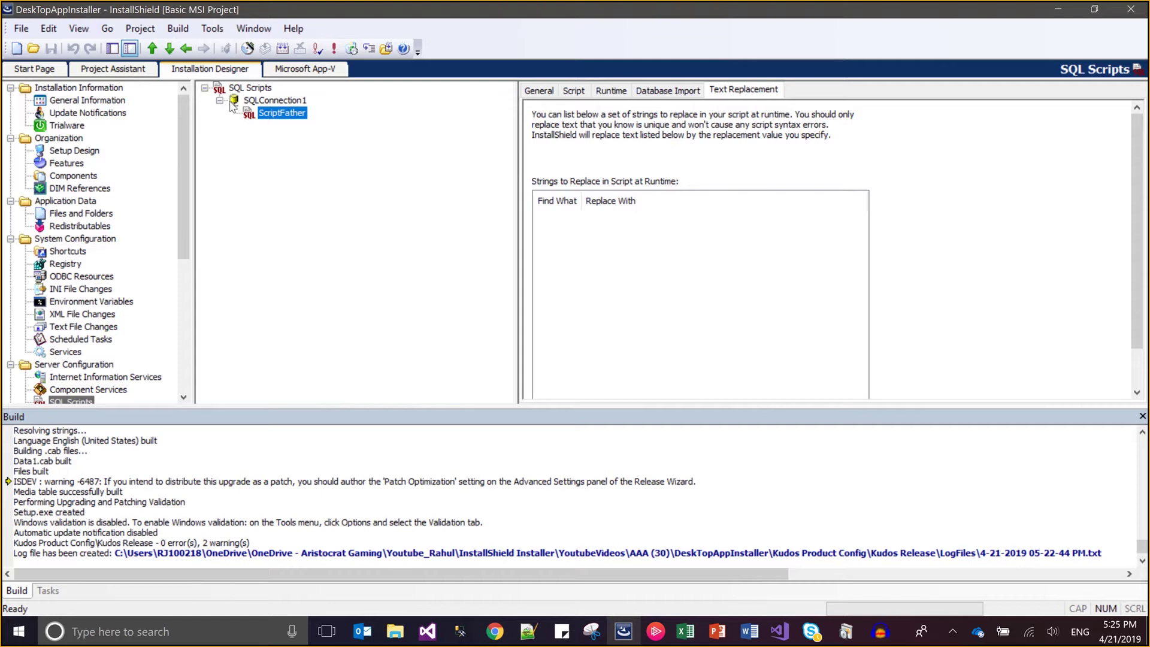
# - Add a new script under SQLConnection1 and select it
pyautogui.click(275, 100)
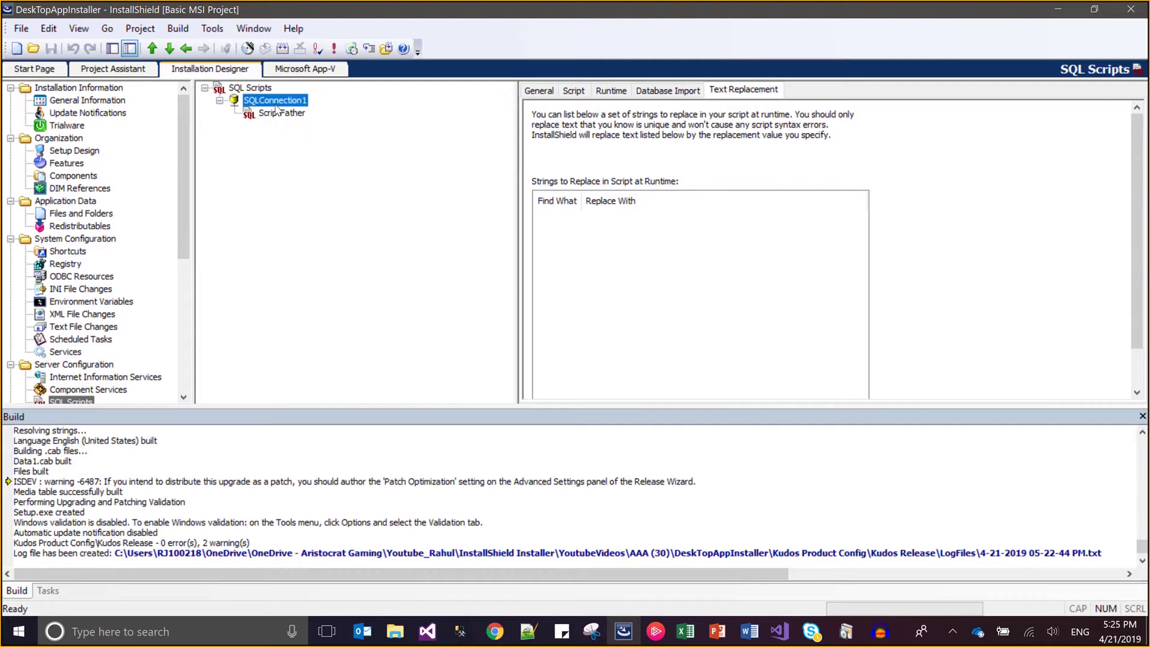
pyautogui.rightClick(277, 103)
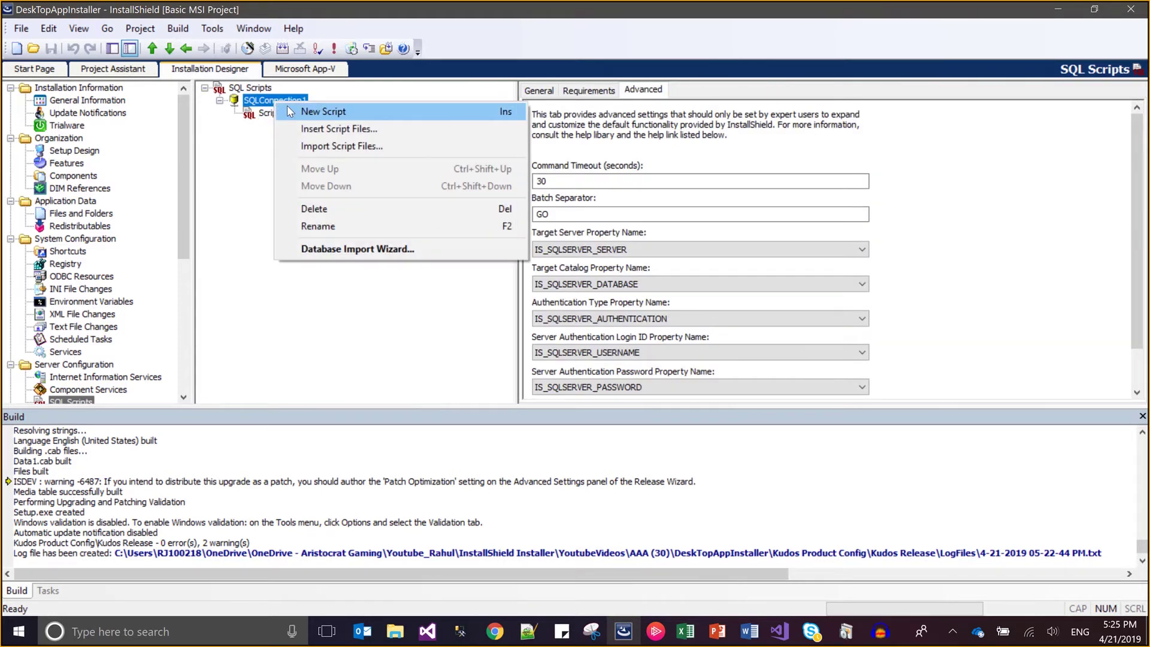
pyautogui.click(288, 110)
pyautogui.press('Return')
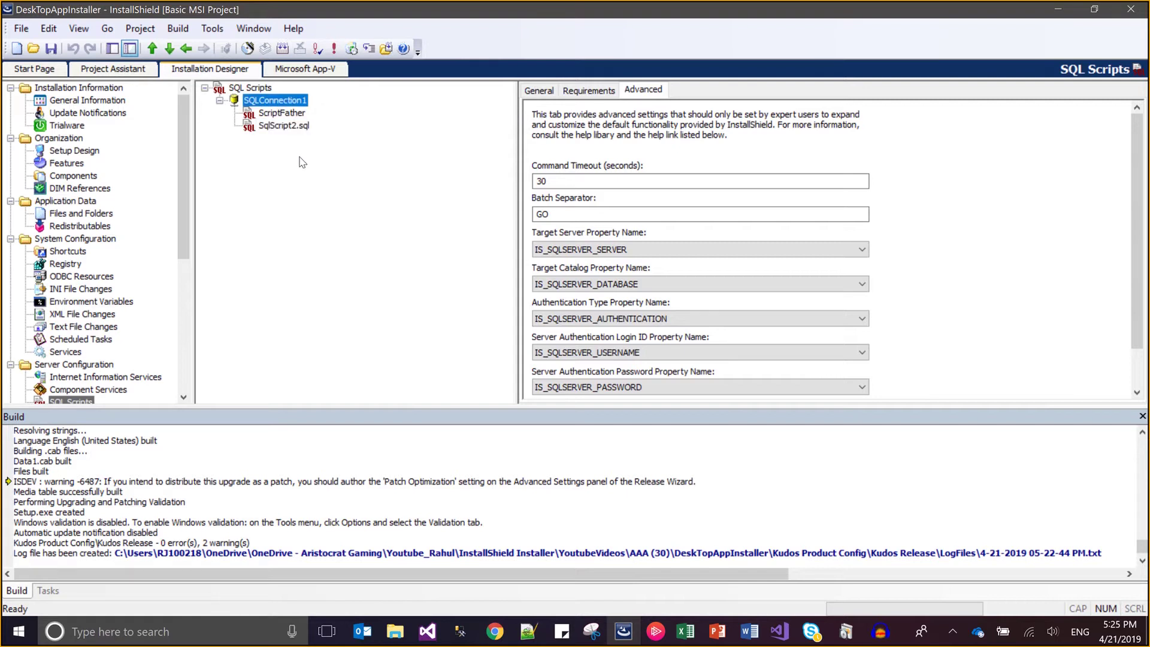
pyautogui.click(296, 127)
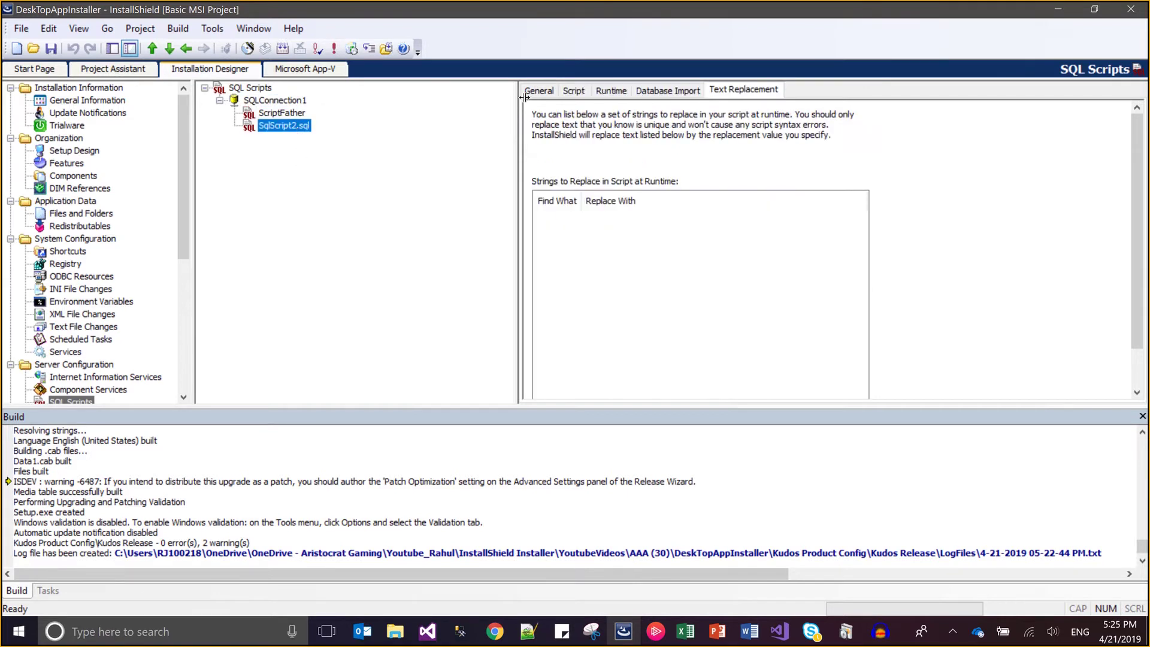
# - Add a new SQL connection under SQL Scripts and create a new script in it
pyautogui.click(266, 100)
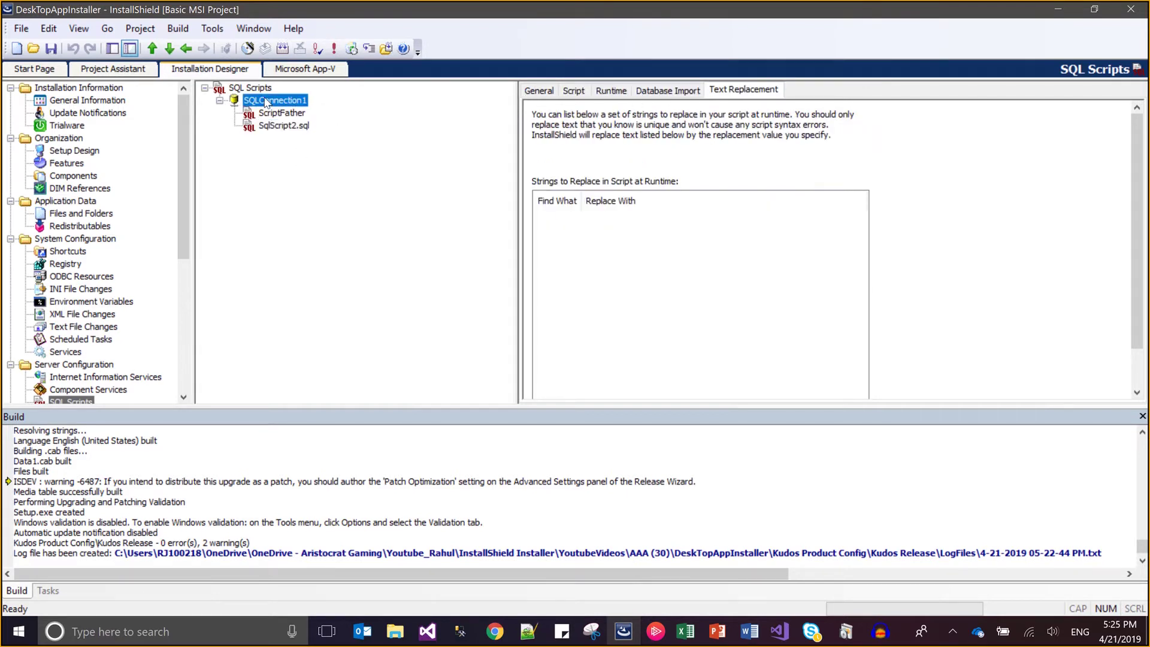
pyautogui.rightClick(256, 90)
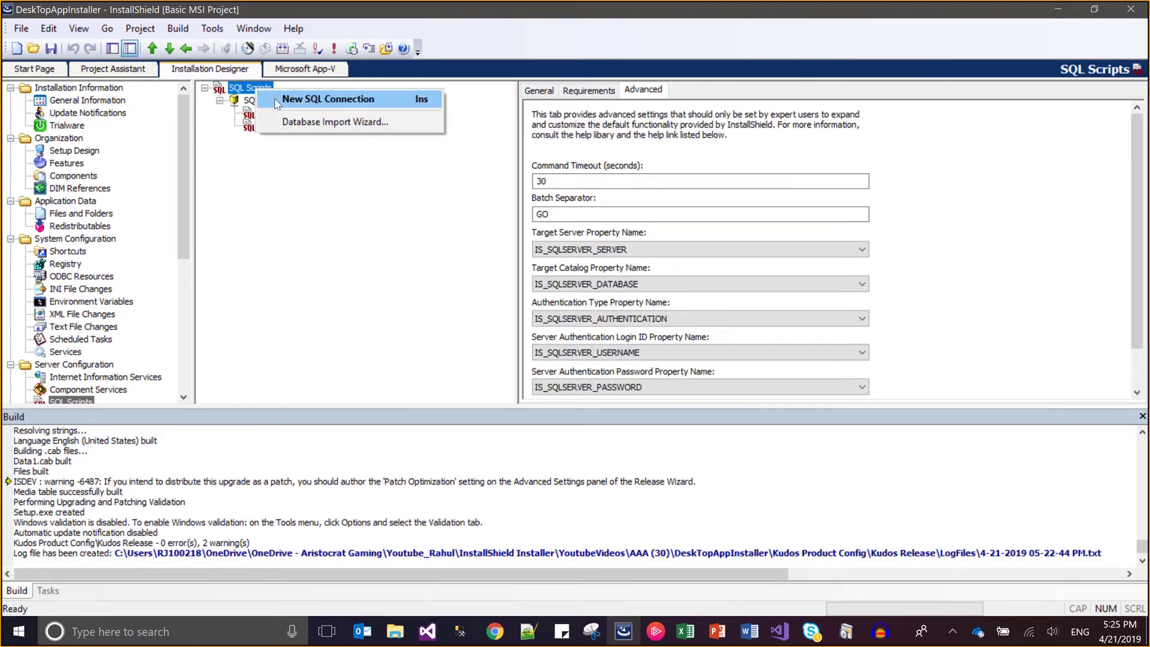
pyautogui.click(328, 99)
pyautogui.press('Return')
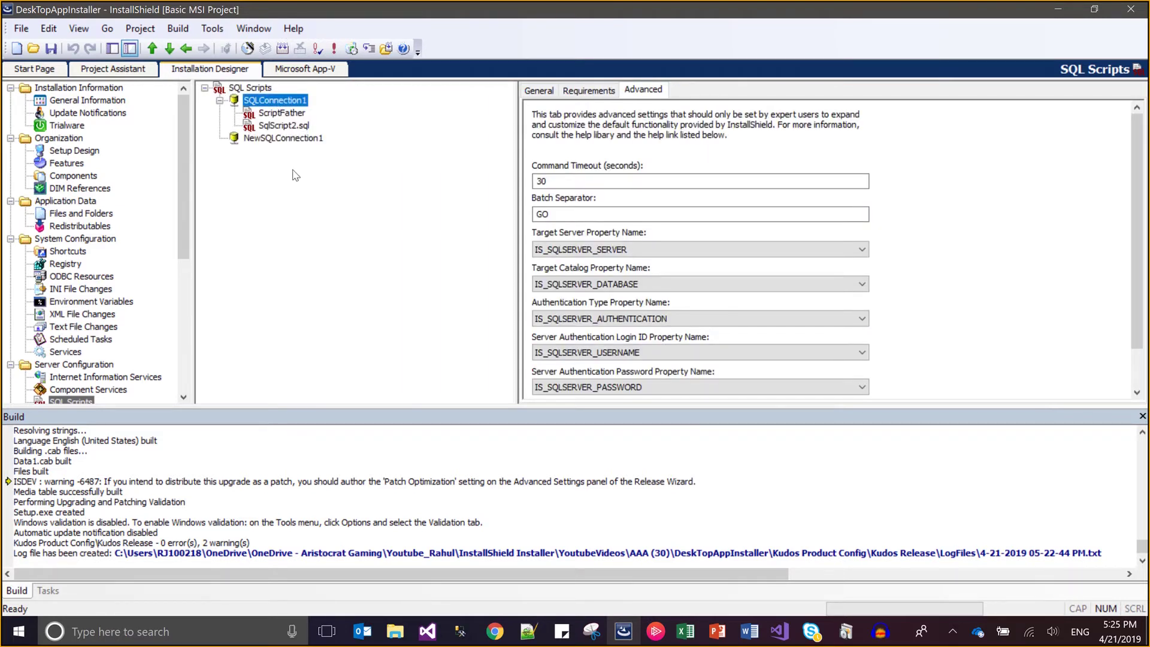
pyautogui.click(288, 139)
pyautogui.rightClick(288, 139)
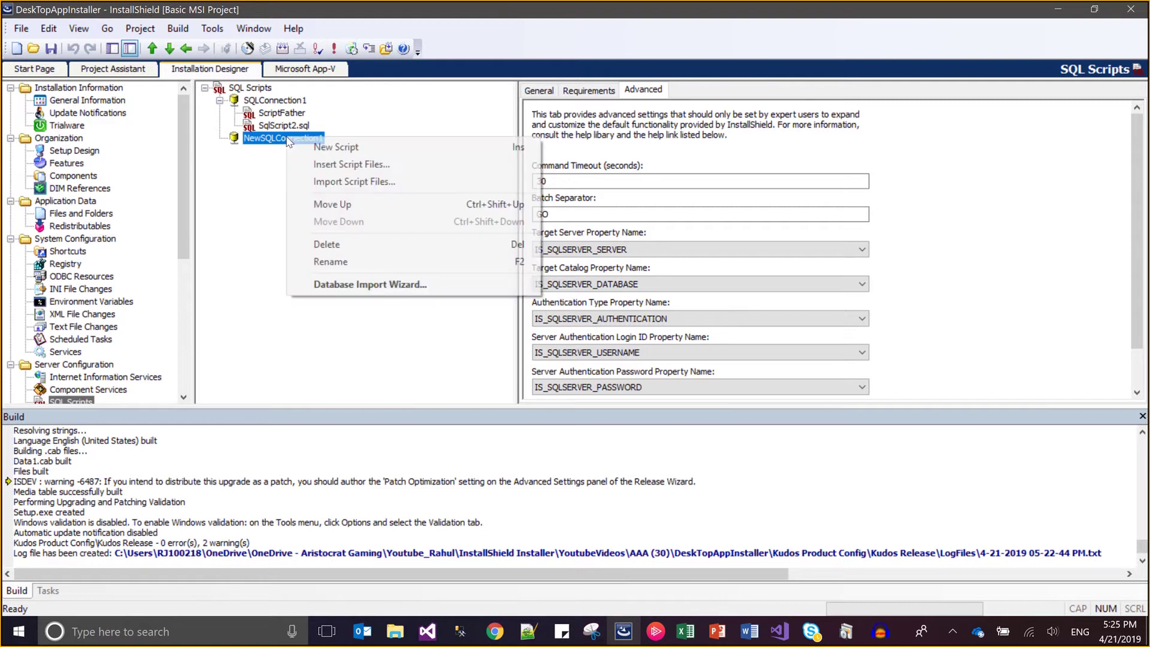
pyautogui.click(295, 149)
pyautogui.press('Return')
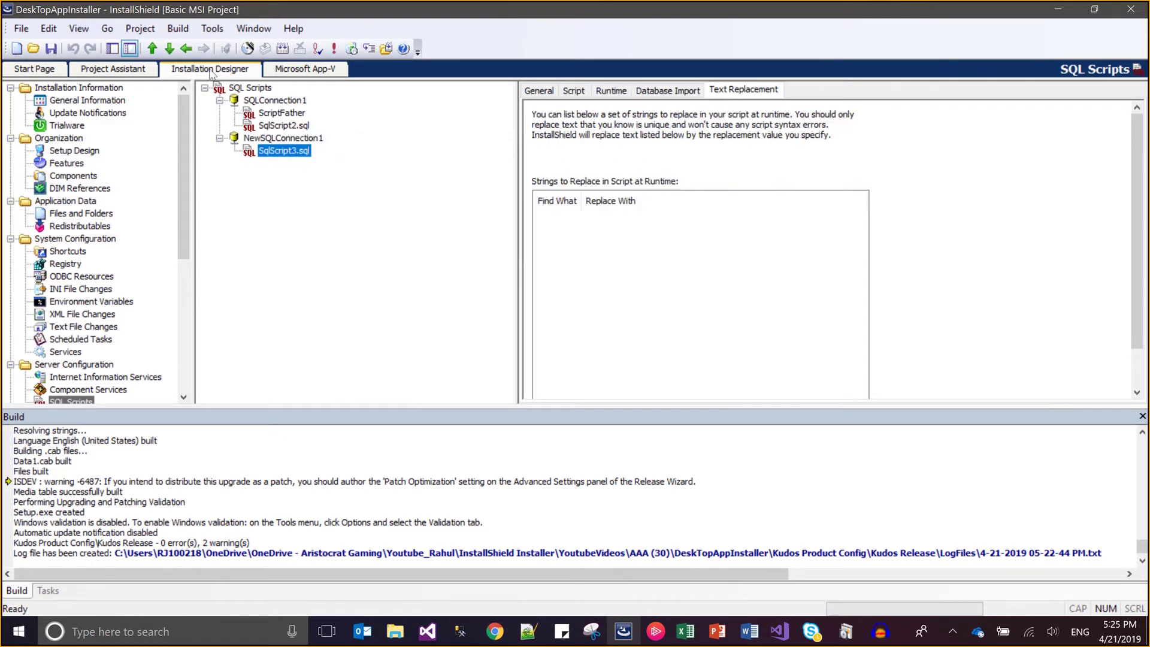
# - Save the project and build the Kudos release
pyautogui.click(181, 30)
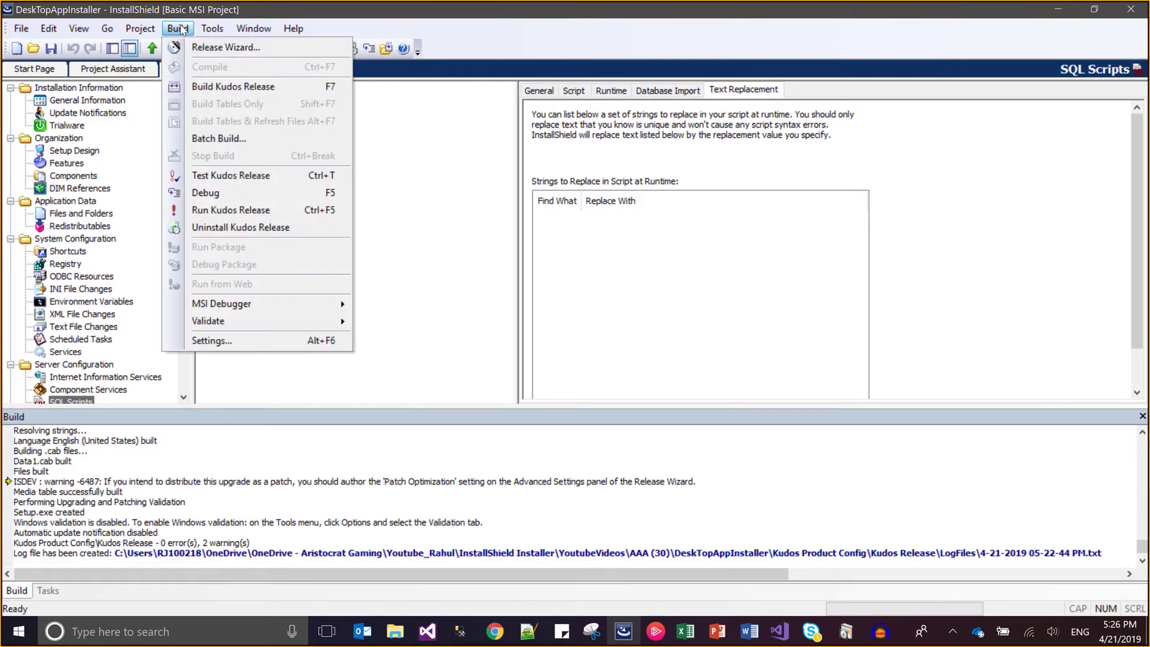
pyautogui.click(52, 51)
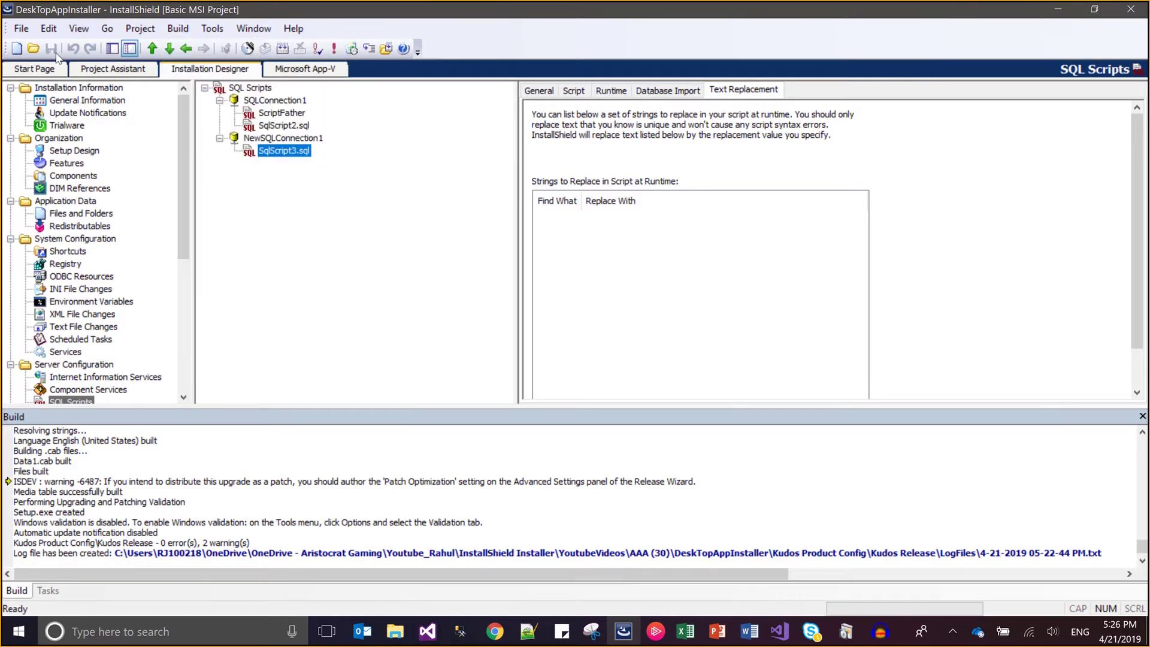
pyautogui.click(175, 29)
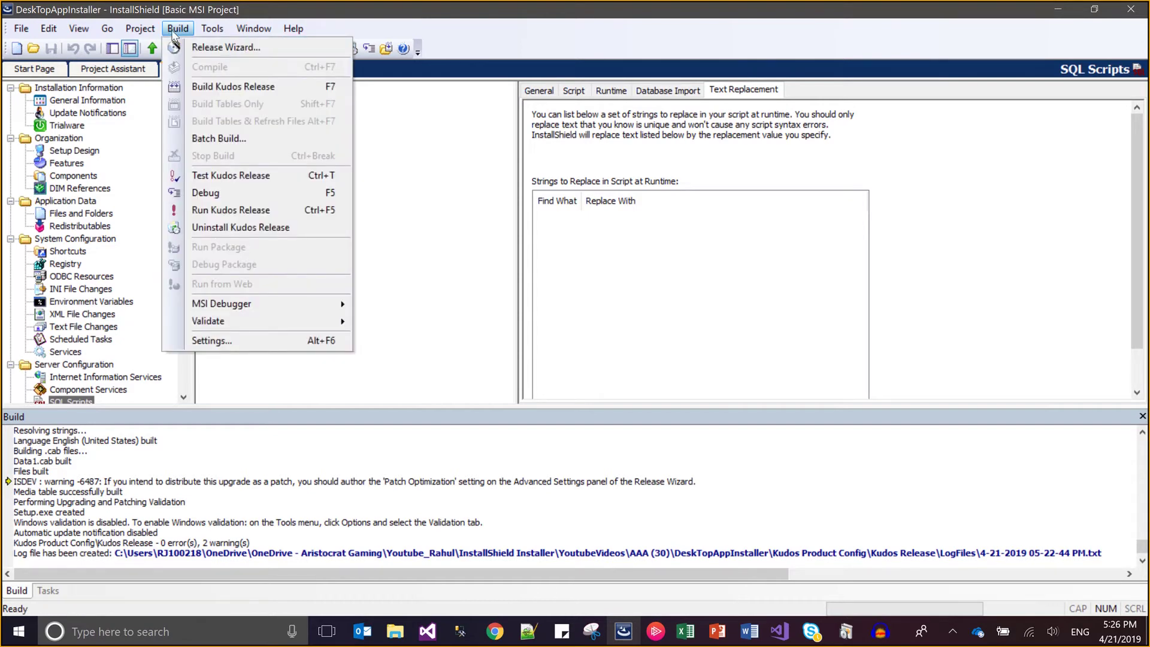
pyautogui.click(209, 88)
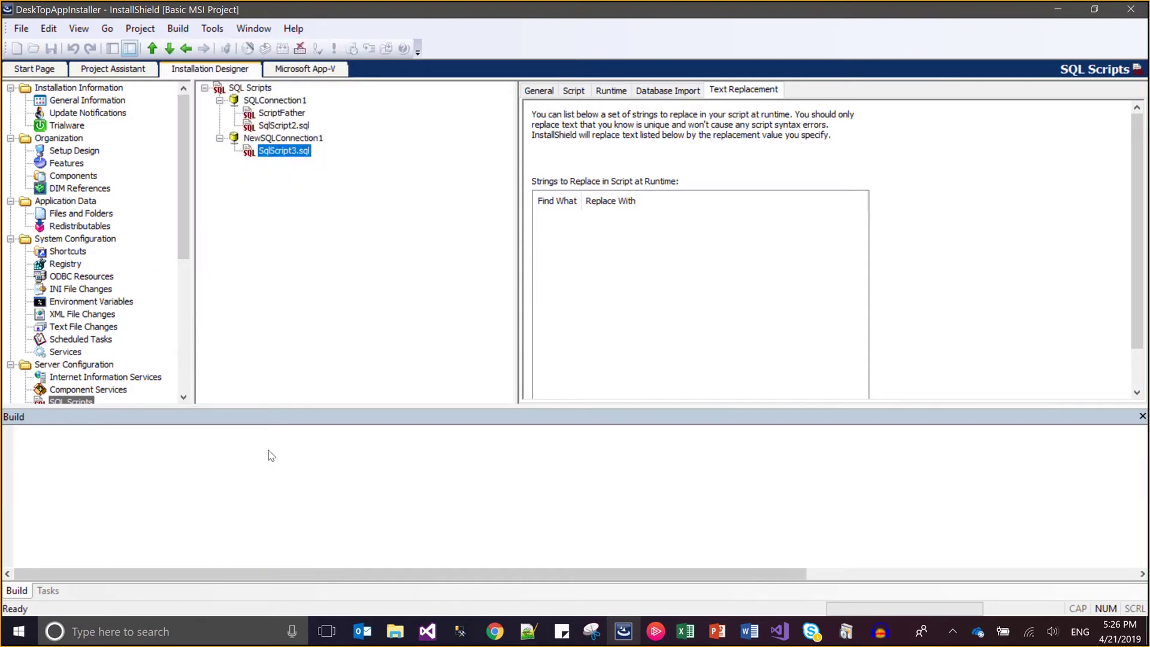
pyautogui.moveTo(396, 634)
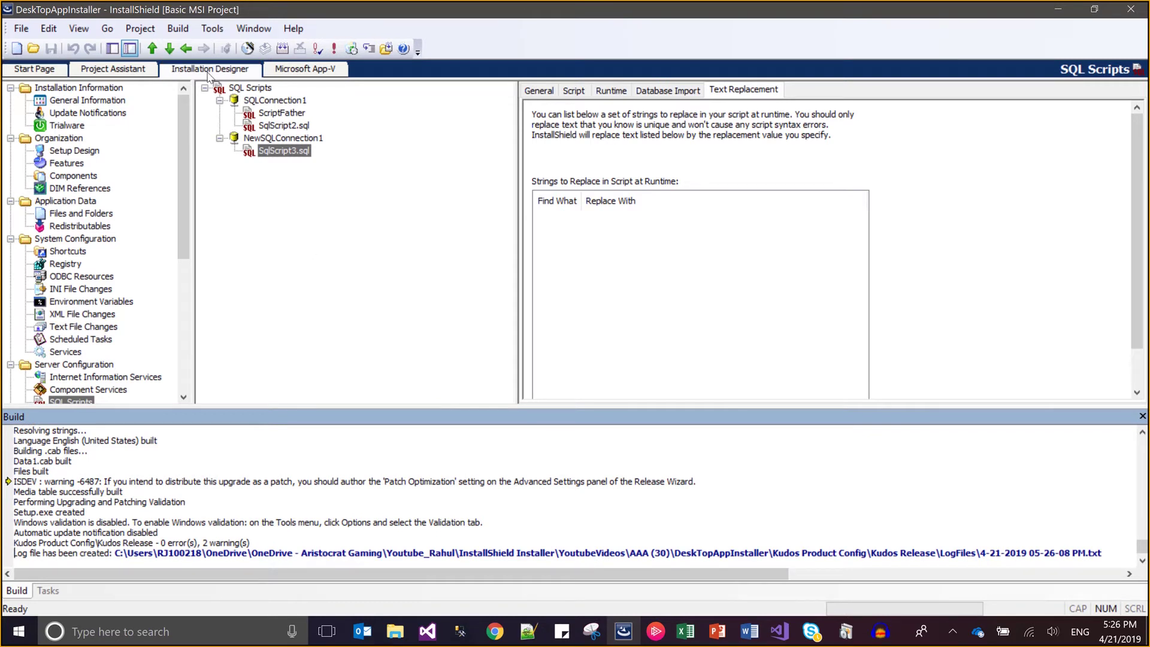
pyautogui.click(177, 28)
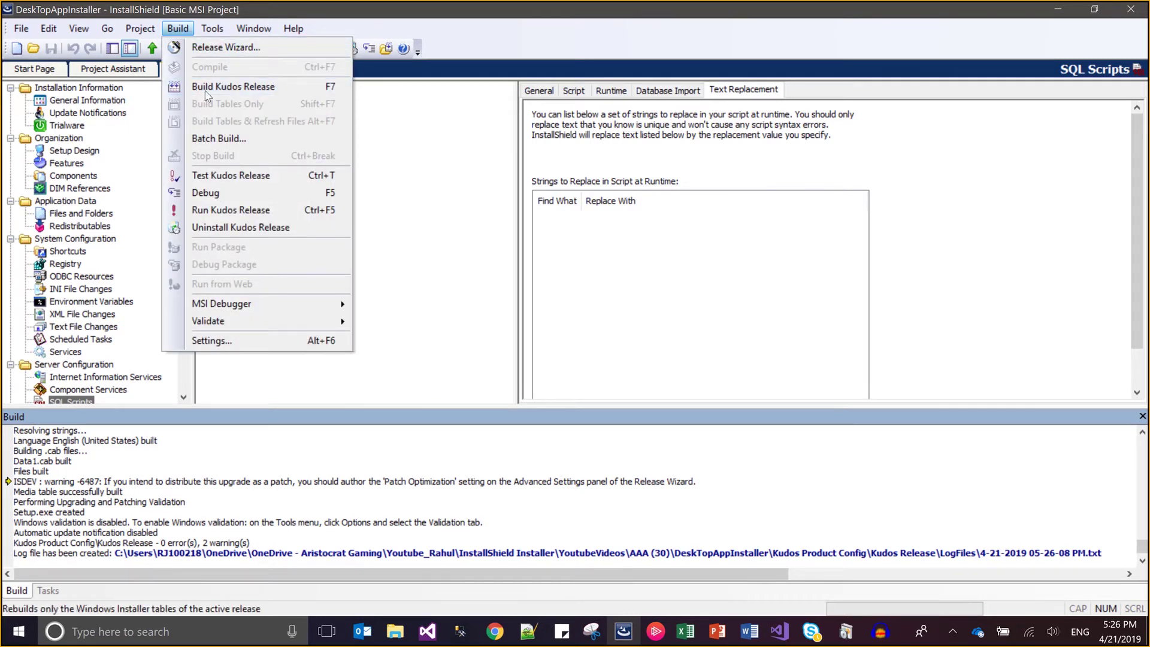
pyautogui.click(431, 142)
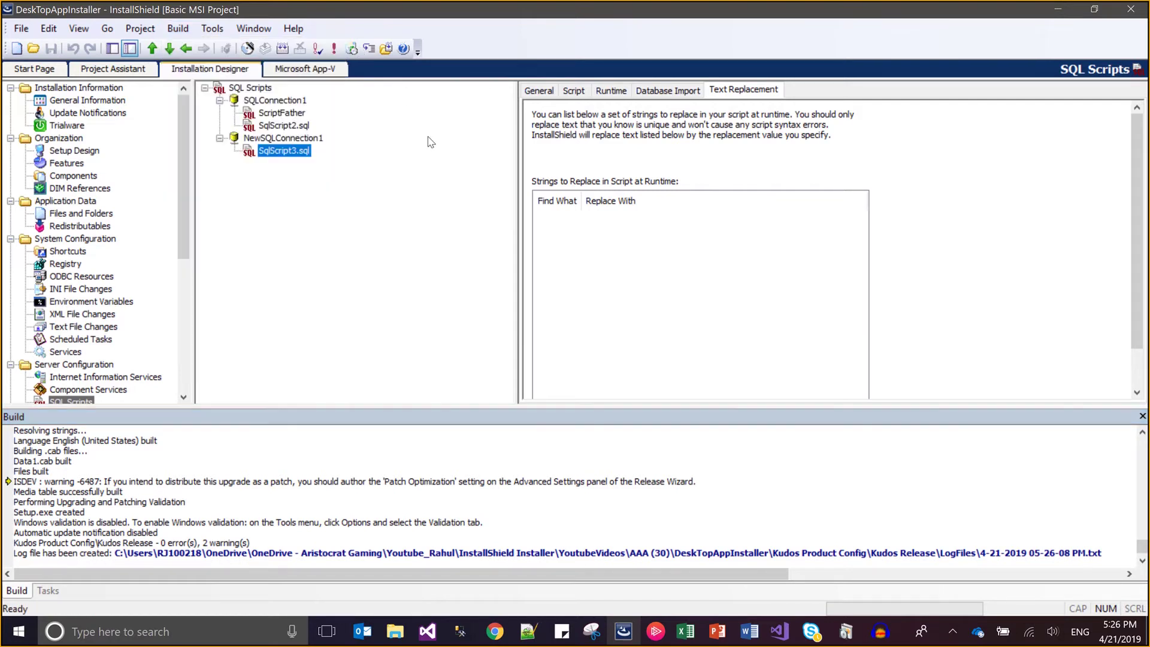
# - Open the folder of the built release, then uninstall the Kudos release
pyautogui.click(386, 49)
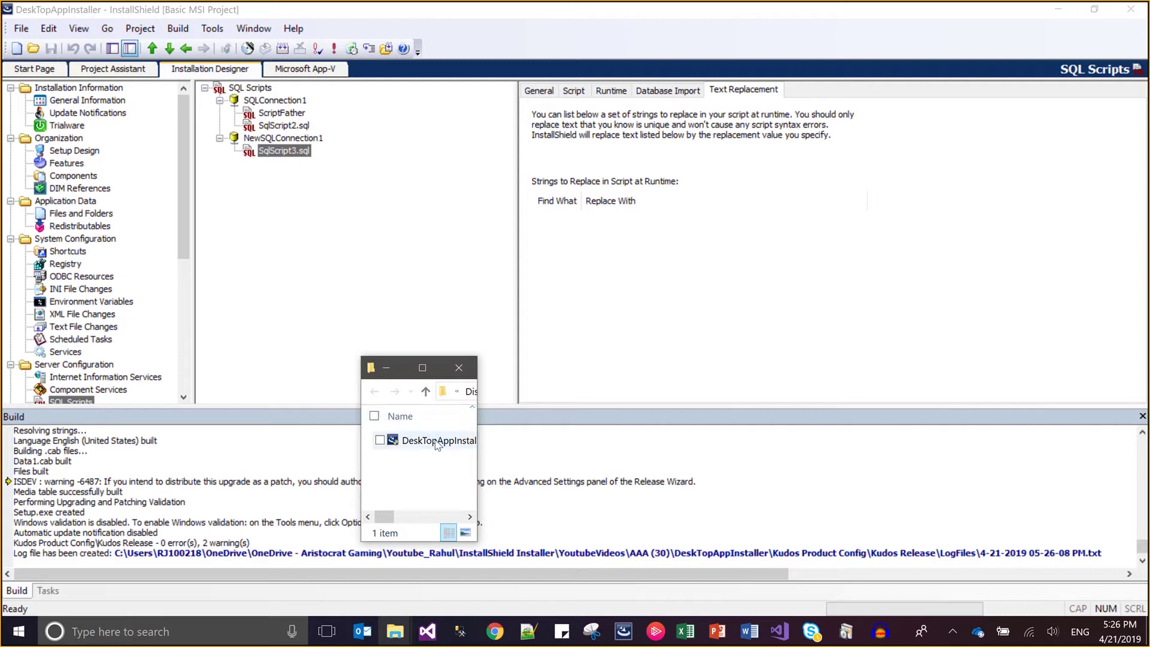
pyautogui.click(177, 28)
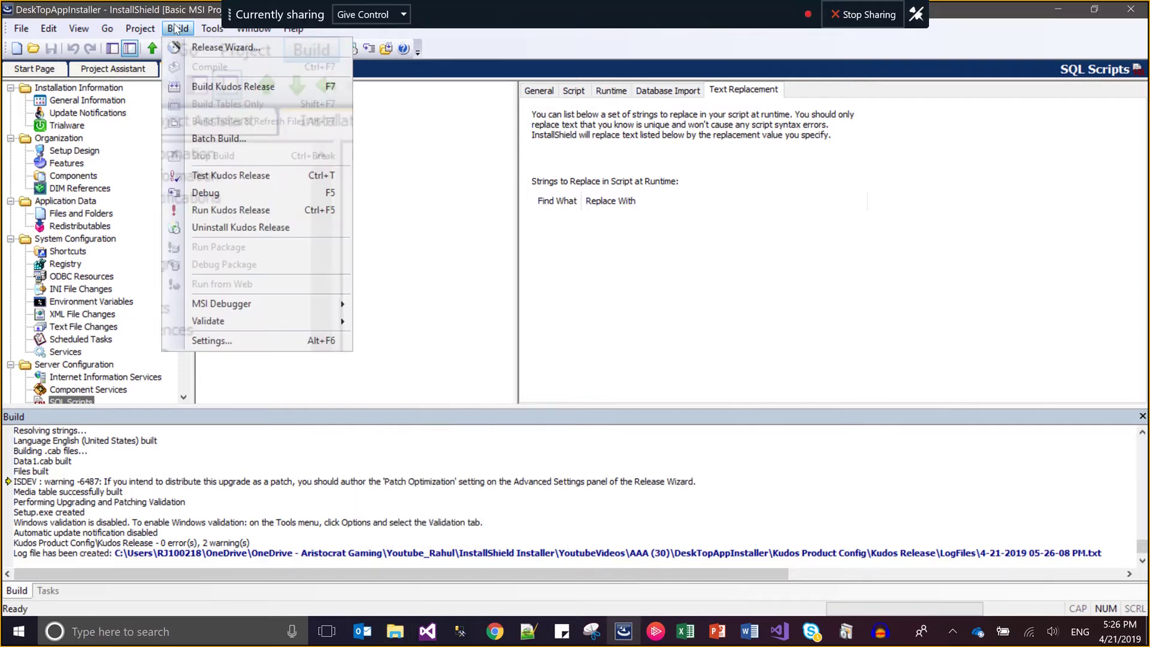
pyautogui.click(239, 229)
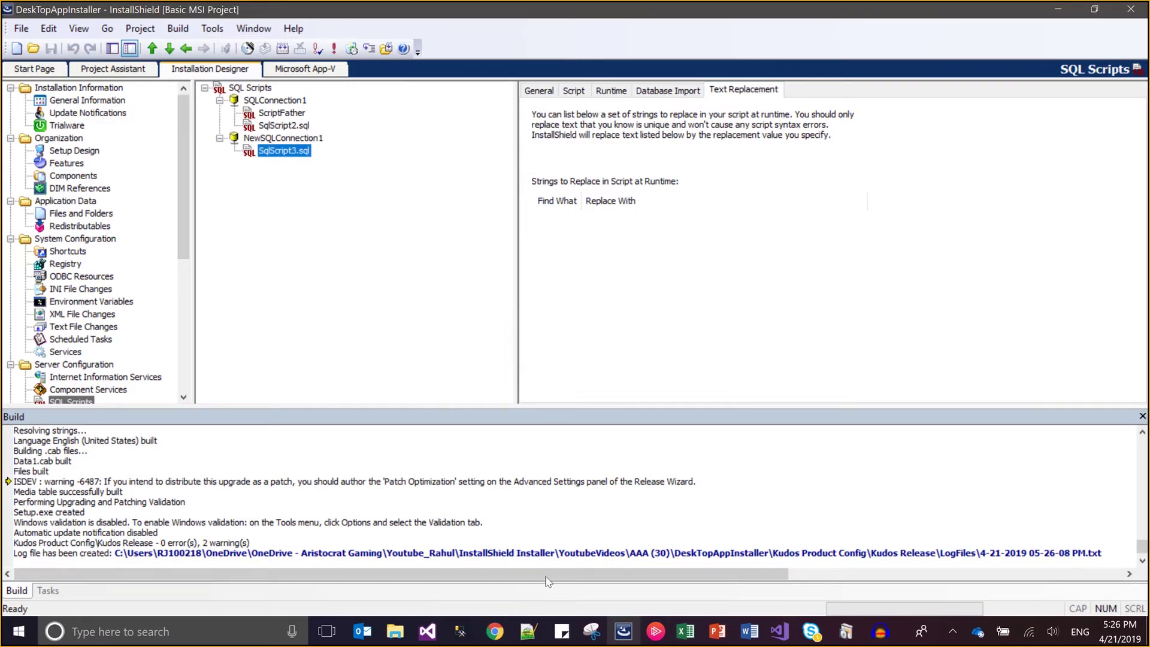
# - Run the built DeskTopAppInstaller setup from the Disk1 folder, accepting the license terms and the default destination folder
pyautogui.click(401, 630)
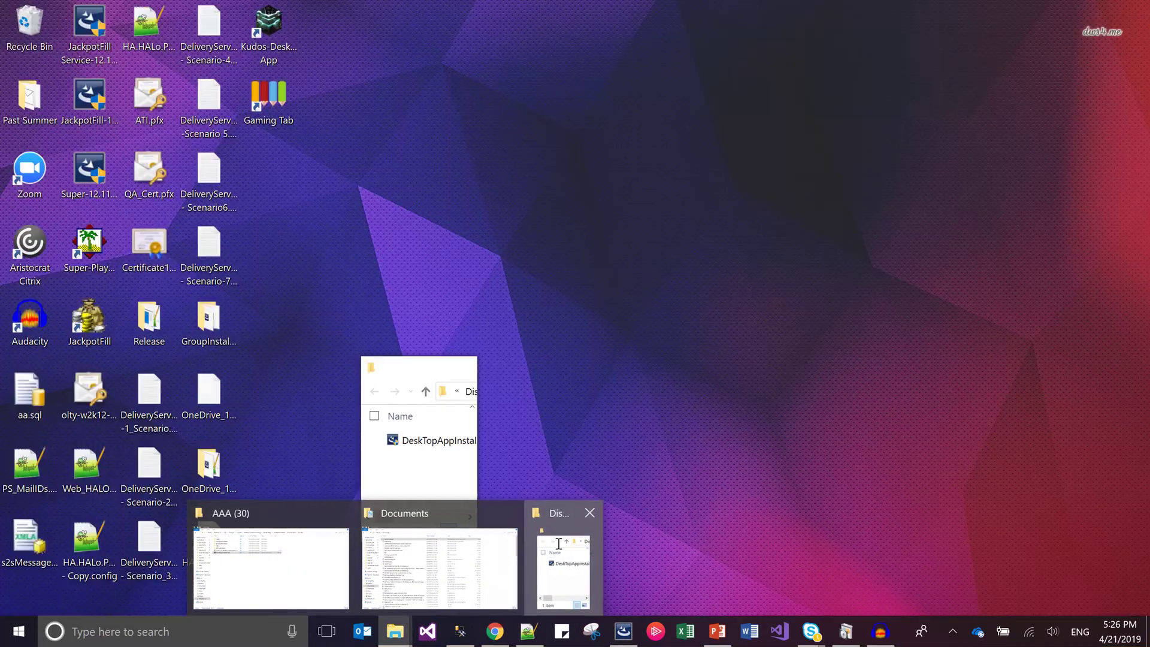
pyautogui.click(558, 548)
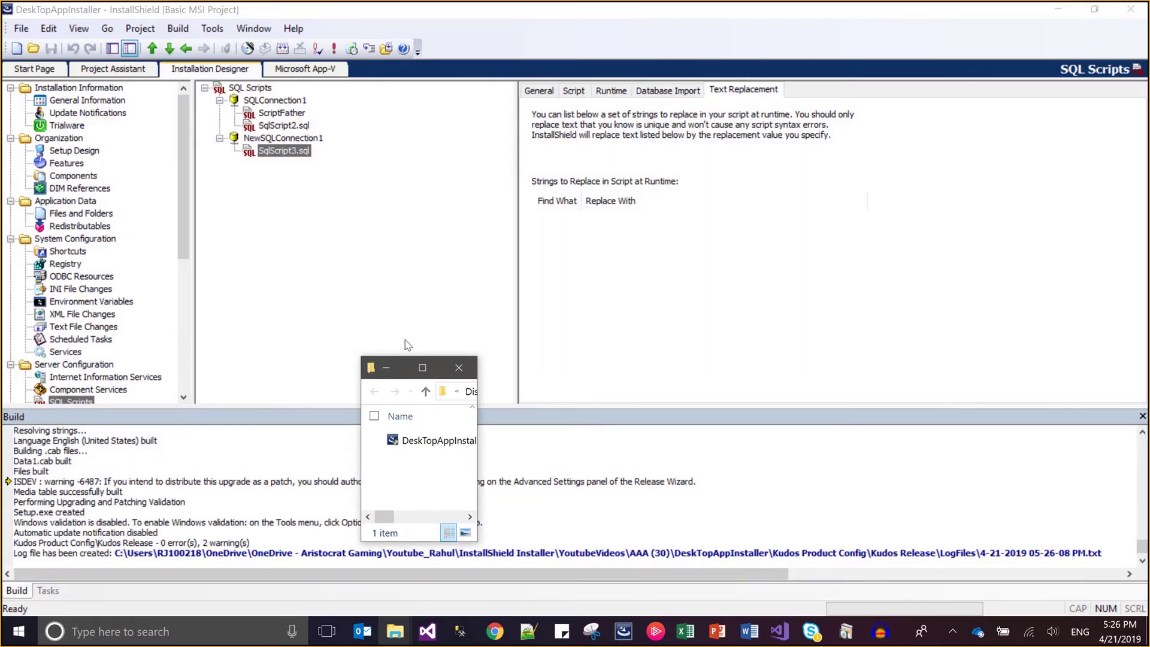
pyautogui.doubleClick(416, 442)
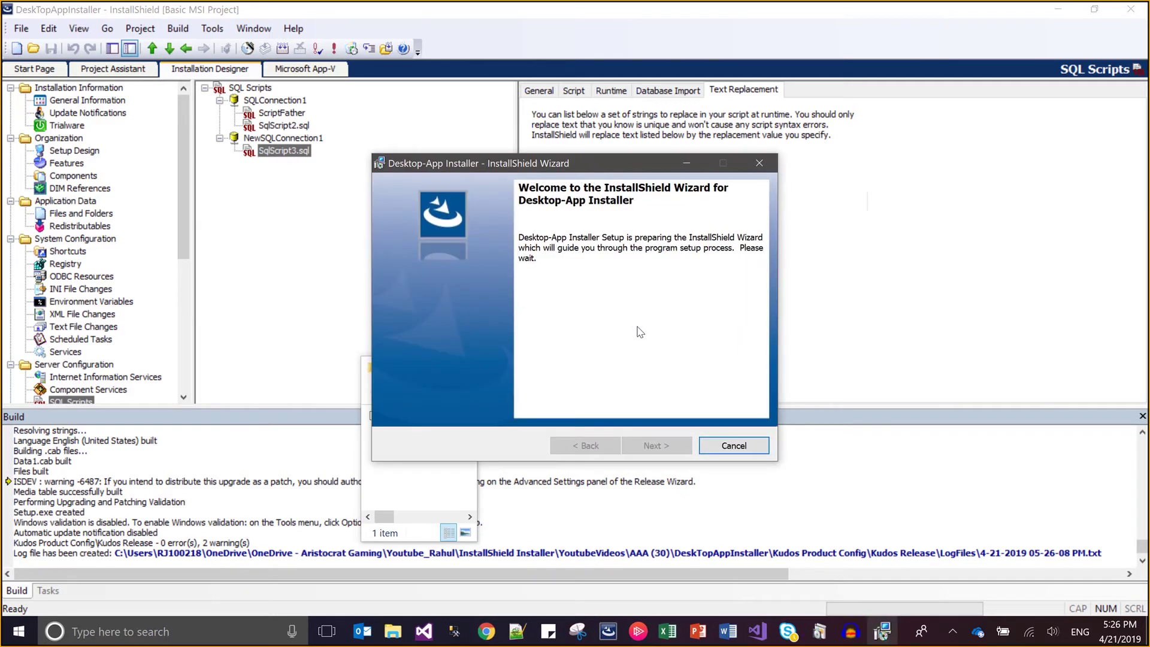
pyautogui.click(657, 446)
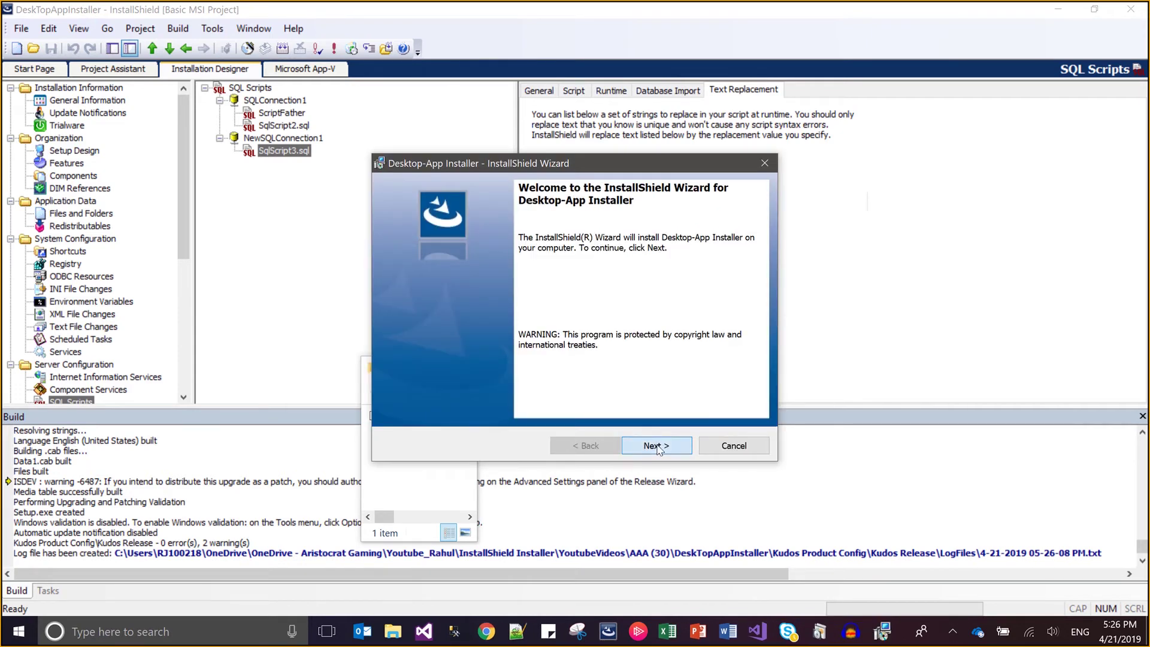
pyautogui.click(490, 387)
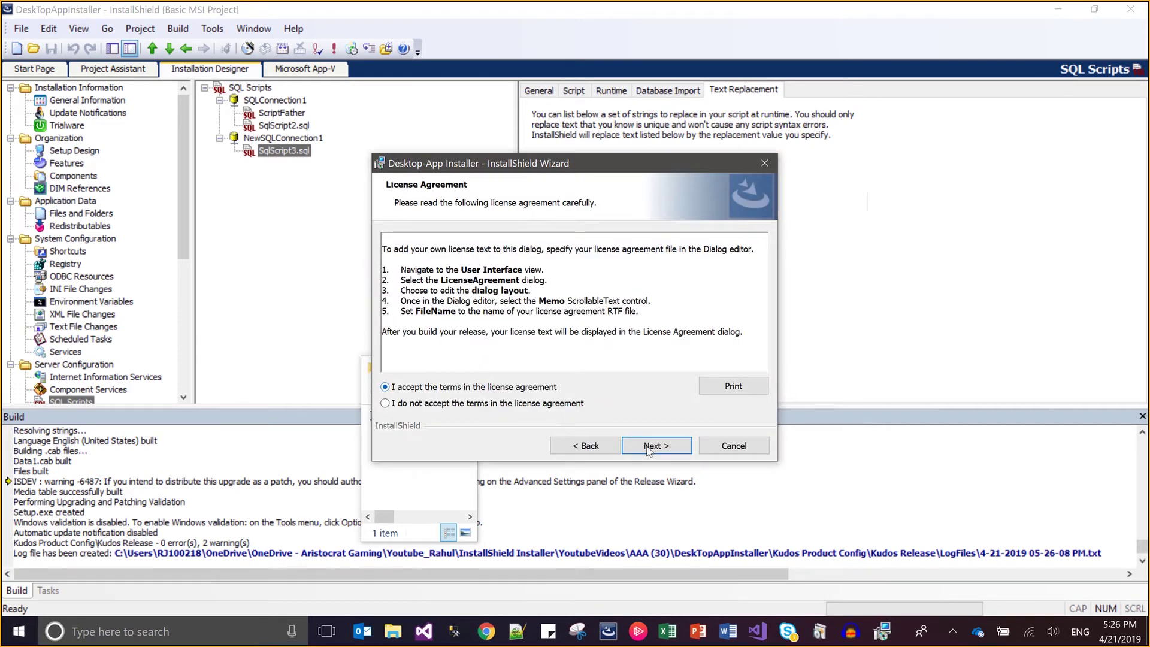
pyautogui.click(655, 446)
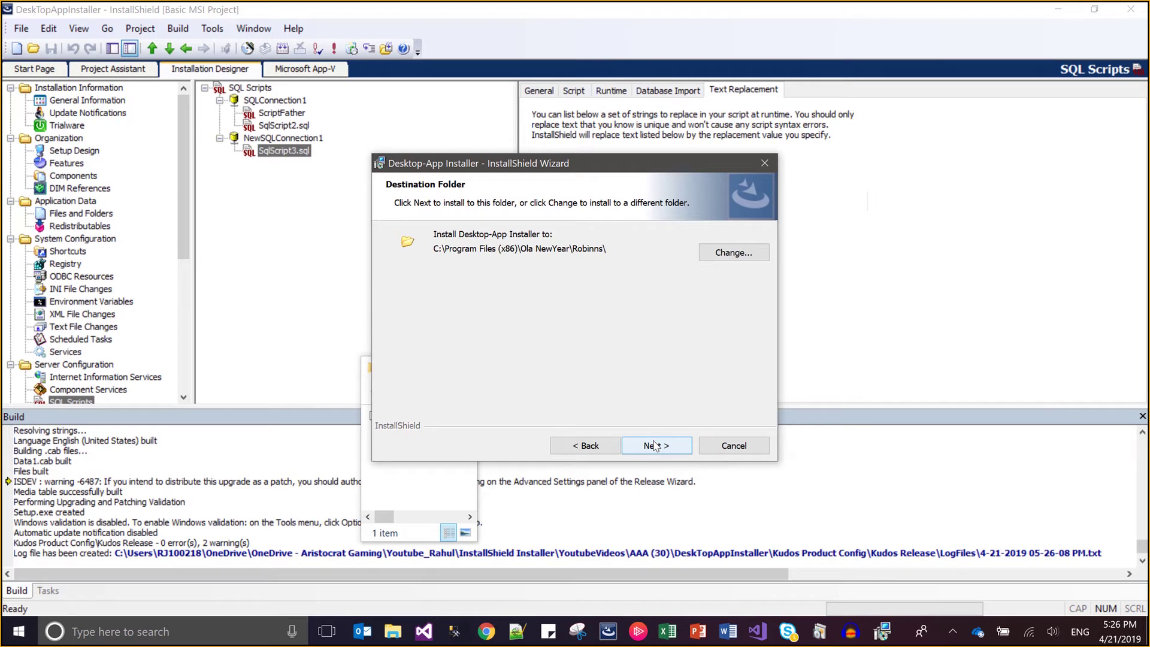
pyautogui.click(656, 446)
# - Set the installer's database server to "." and the database catalog name to P3, keeping Windows authentication
pyautogui.write('.')
pyautogui.click(601, 412)
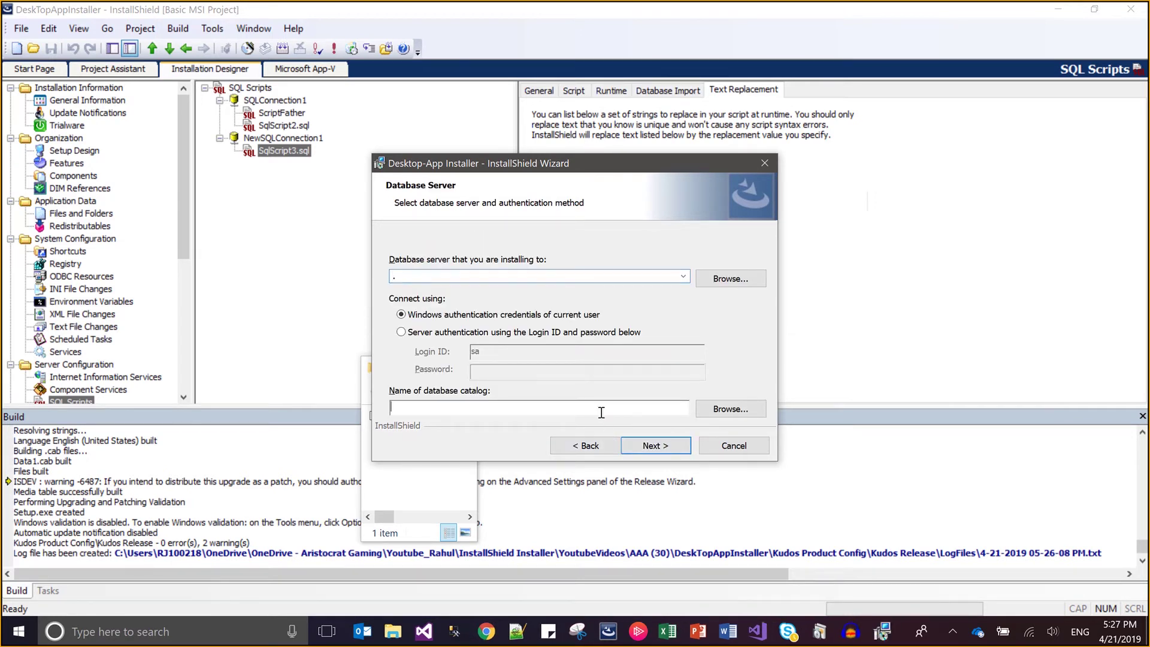
pyautogui.write('P3')
pyautogui.click(662, 444)
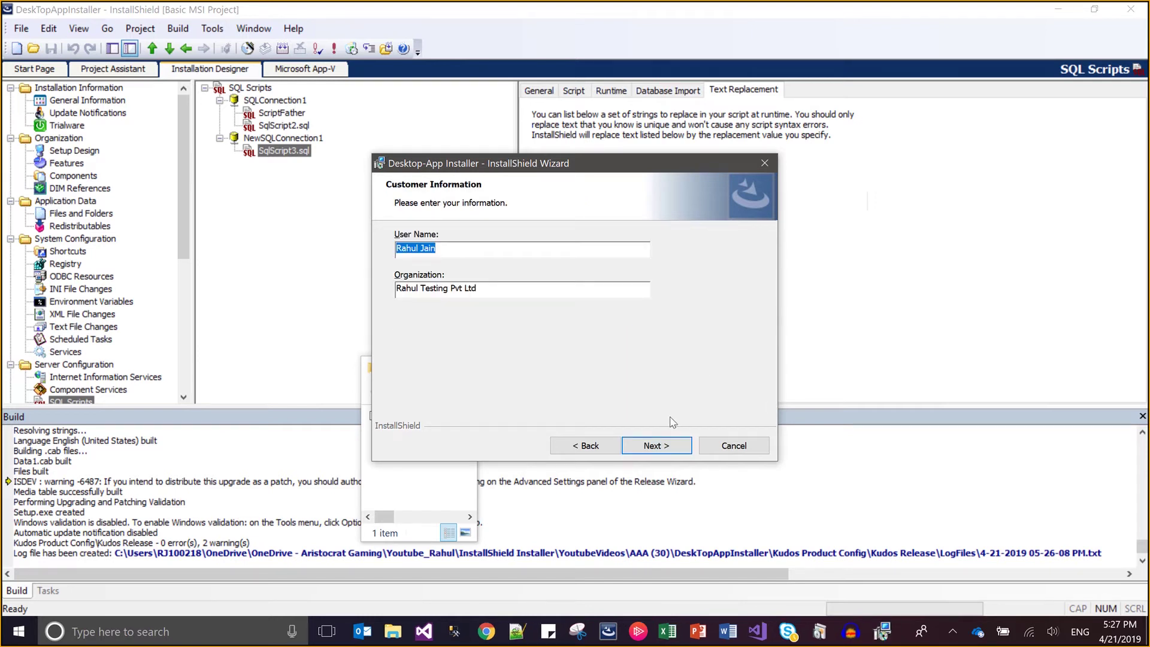
# - Complete the installation with the prefilled customer information, the Complete setup type and the default app setting, and close the wizard
pyautogui.click(666, 445)
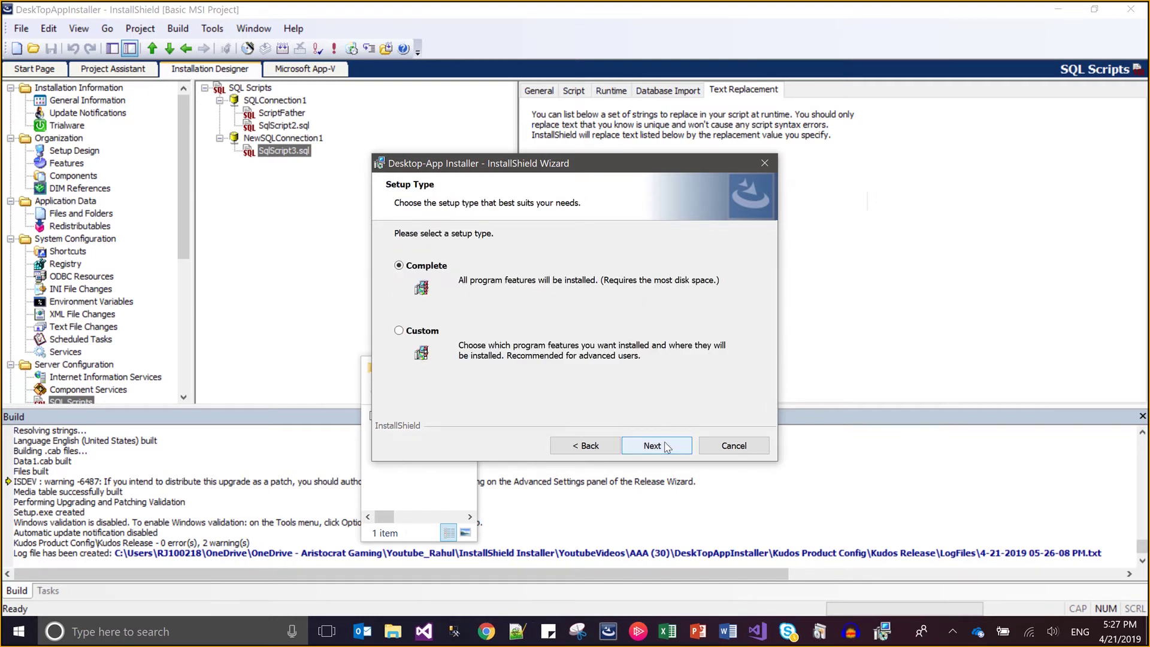
pyautogui.click(655, 445)
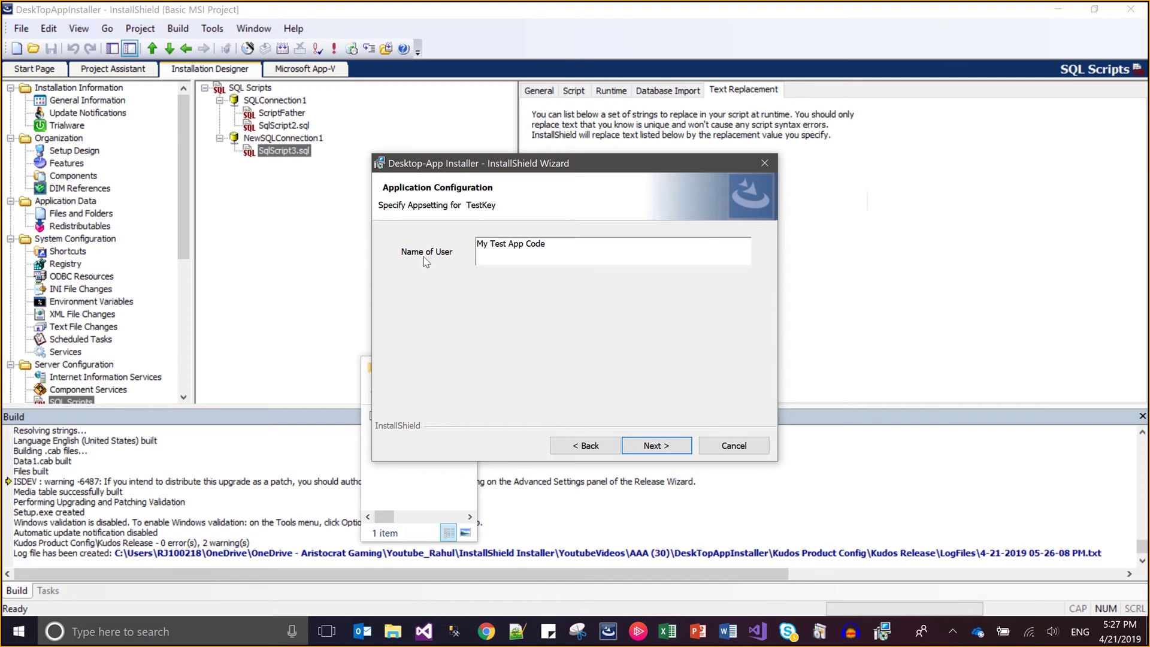
pyautogui.click(666, 447)
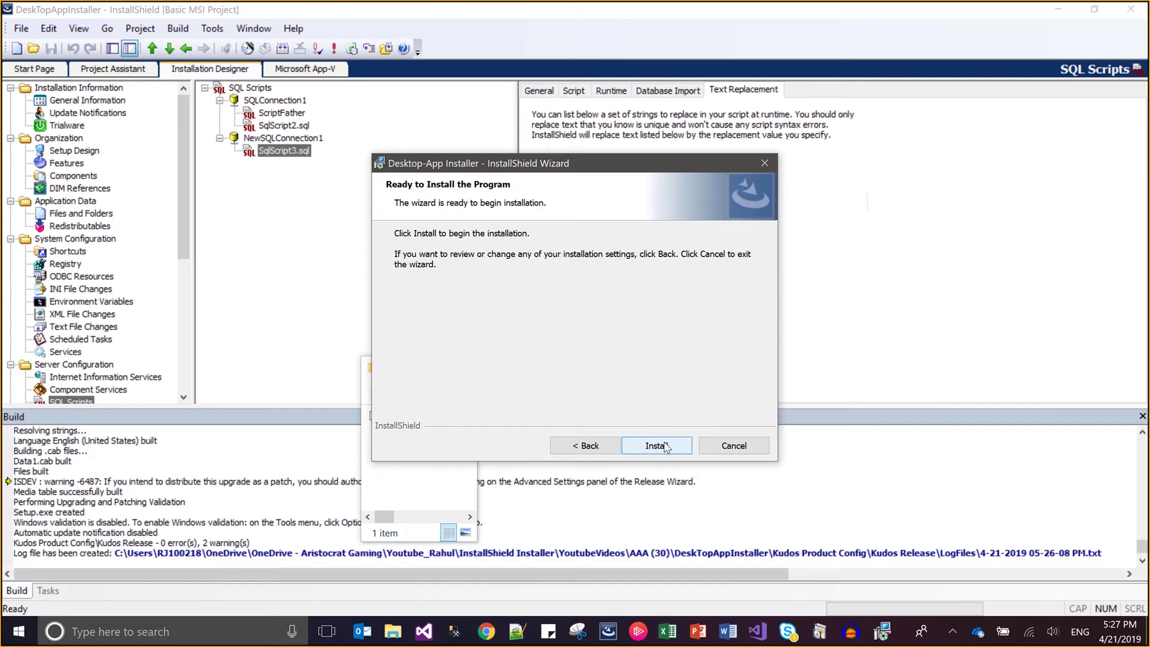
pyautogui.click(664, 443)
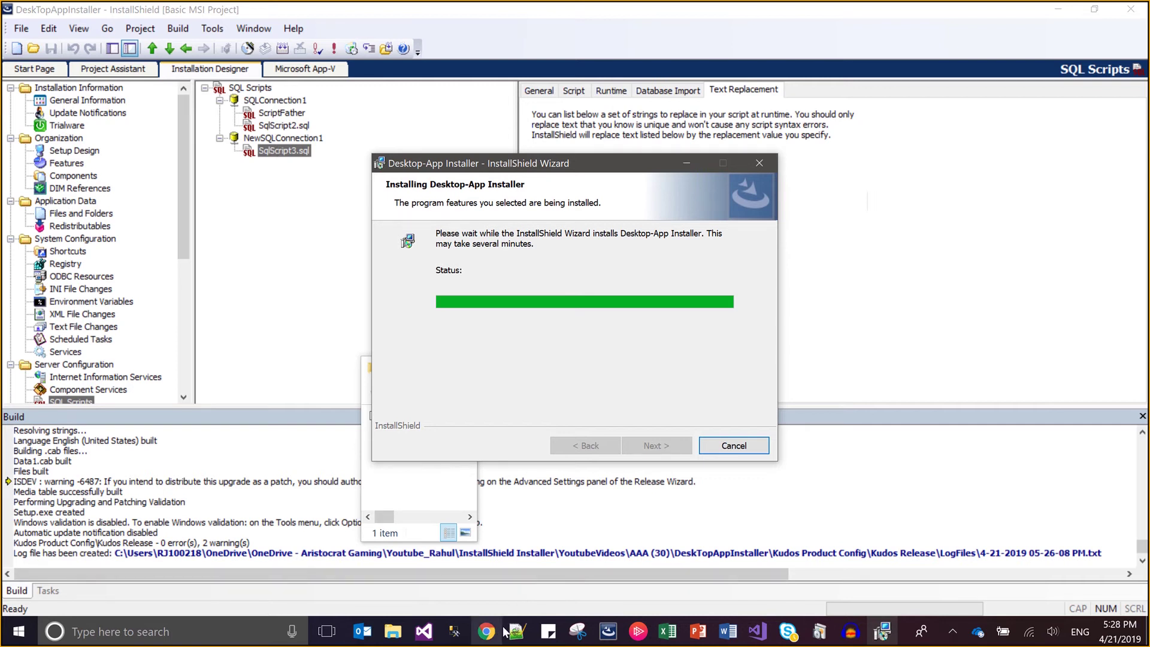
pyautogui.moveTo(444, 632)
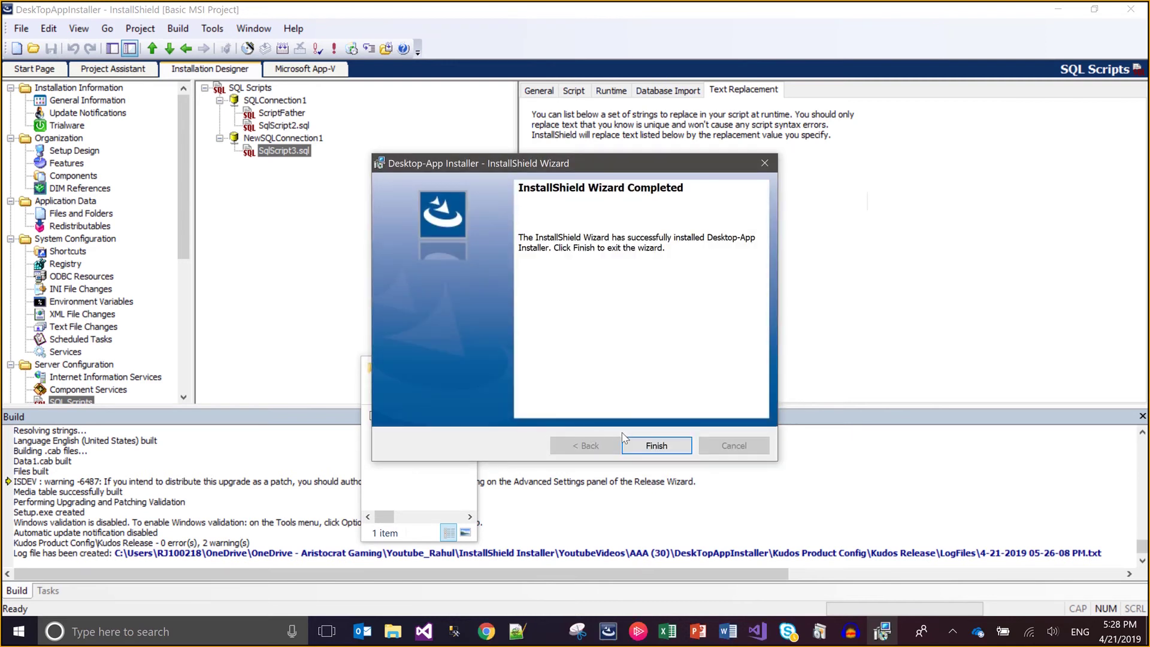
pyautogui.click(634, 444)
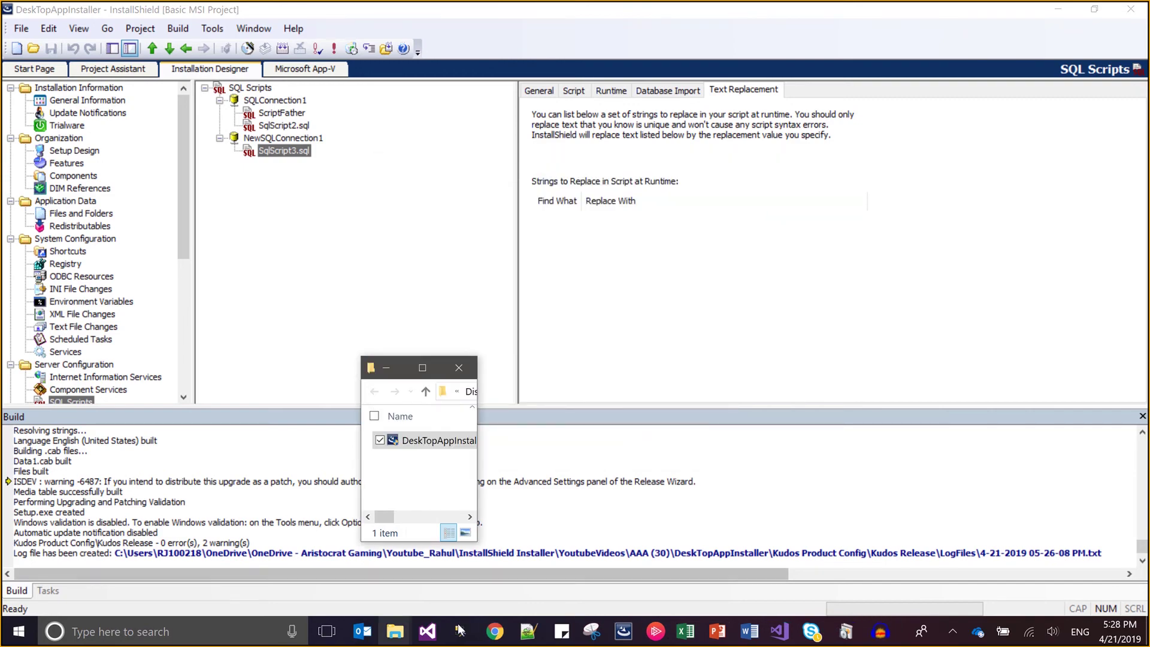
# - Switch to SQL Server Management Studio, collapse P2, refresh the Databases list and expand the P3 database
pyautogui.click(460, 630)
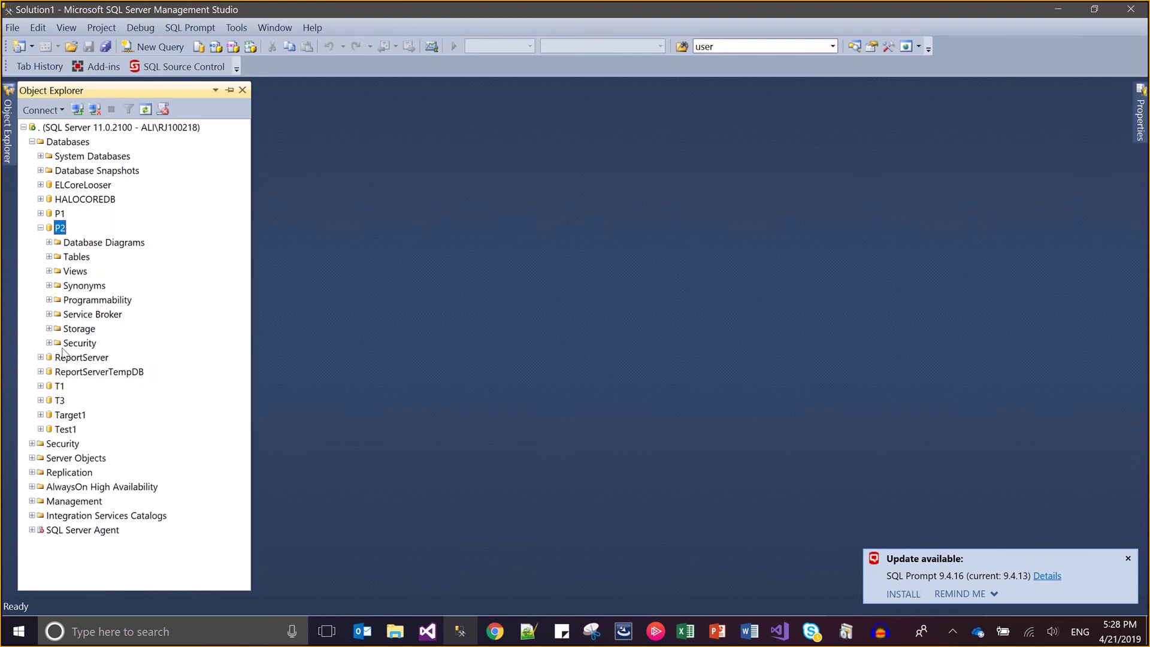
pyautogui.click(40, 228)
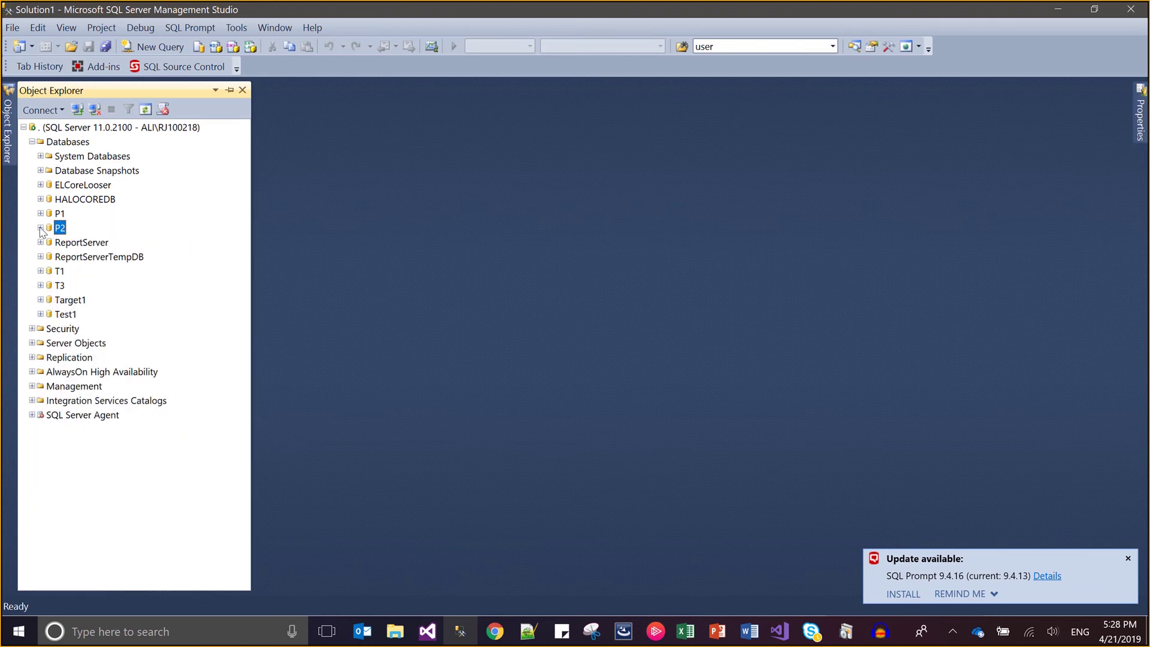
pyautogui.click(62, 143)
pyautogui.press('F5')
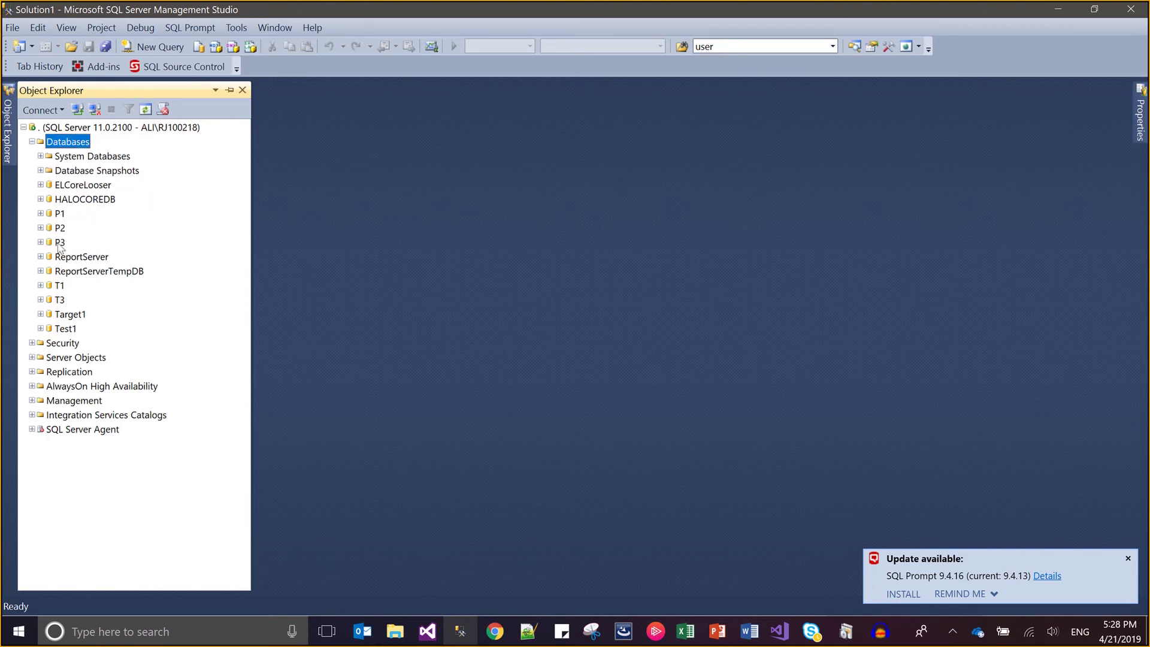
pyautogui.click(59, 243)
pyautogui.press('F5')
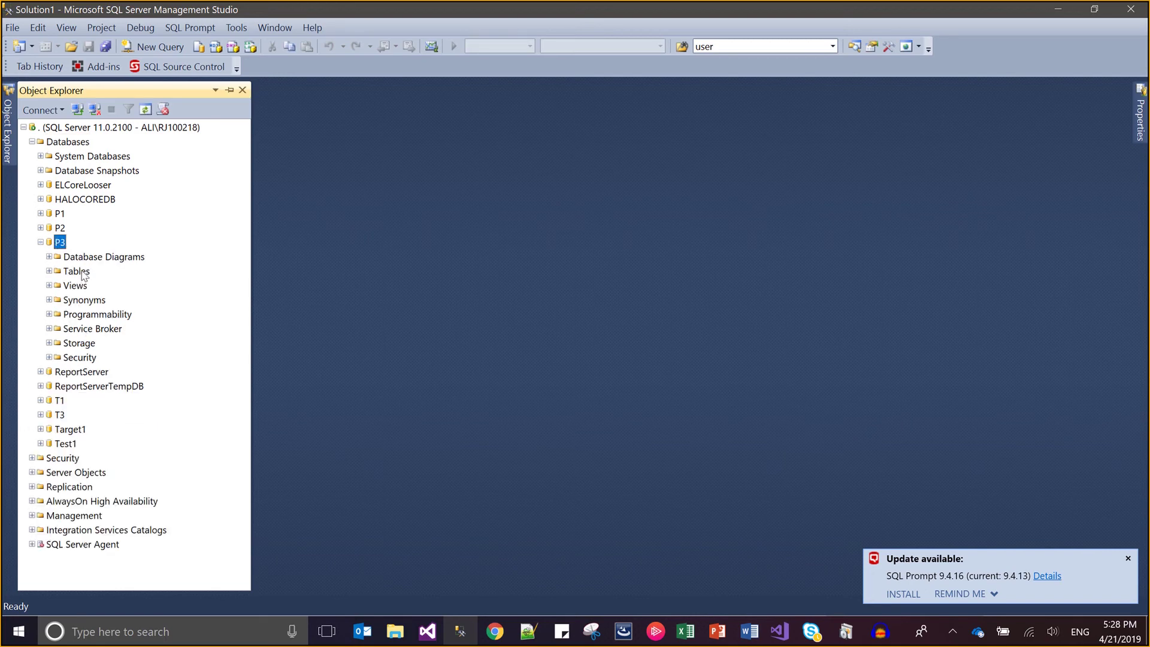
# - Expand P3's tables and stored procedures to check the objects created by the installer
pyautogui.click(77, 271)
pyautogui.press('Right')
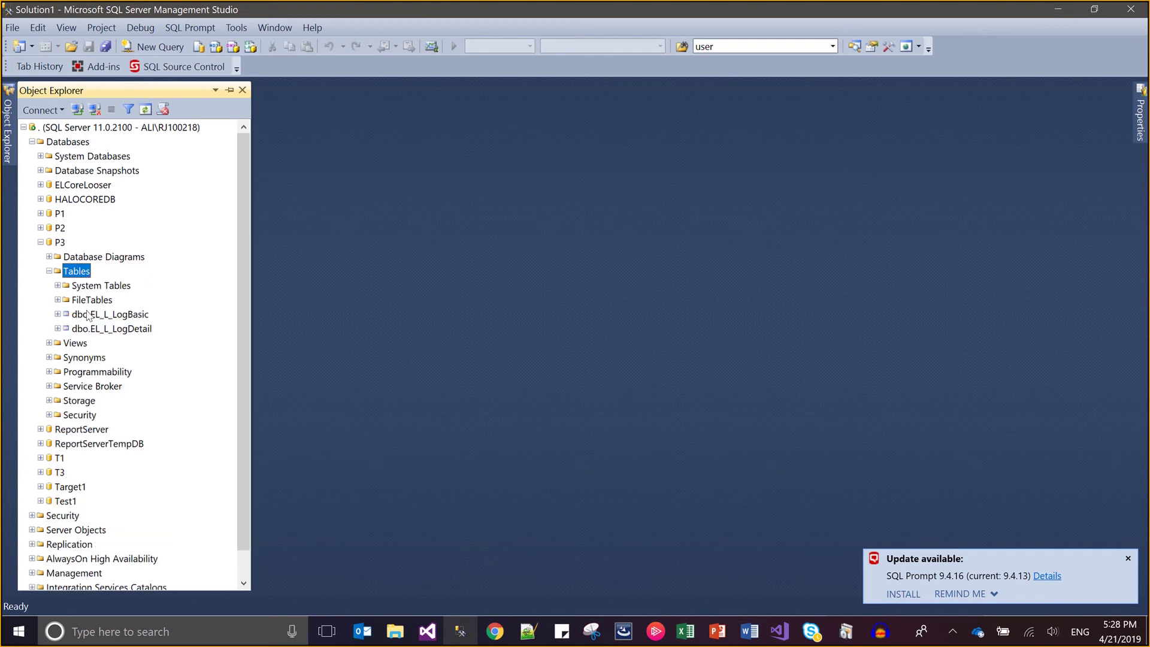
pyautogui.click(91, 372)
pyautogui.press('Right')
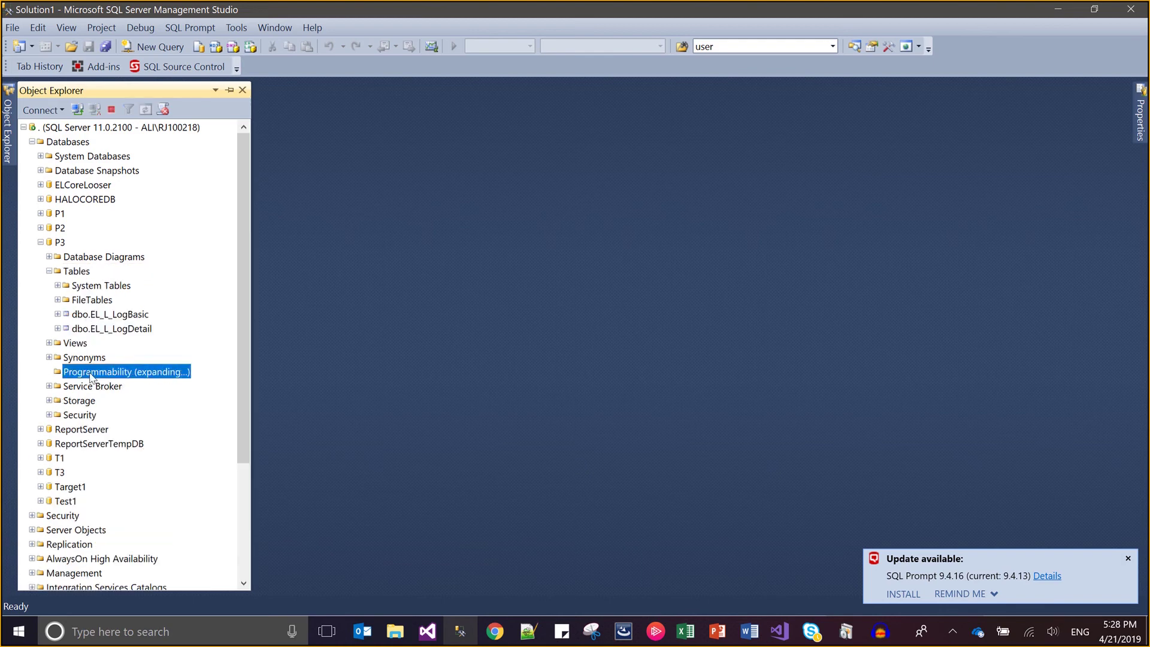
pyautogui.press('Down')
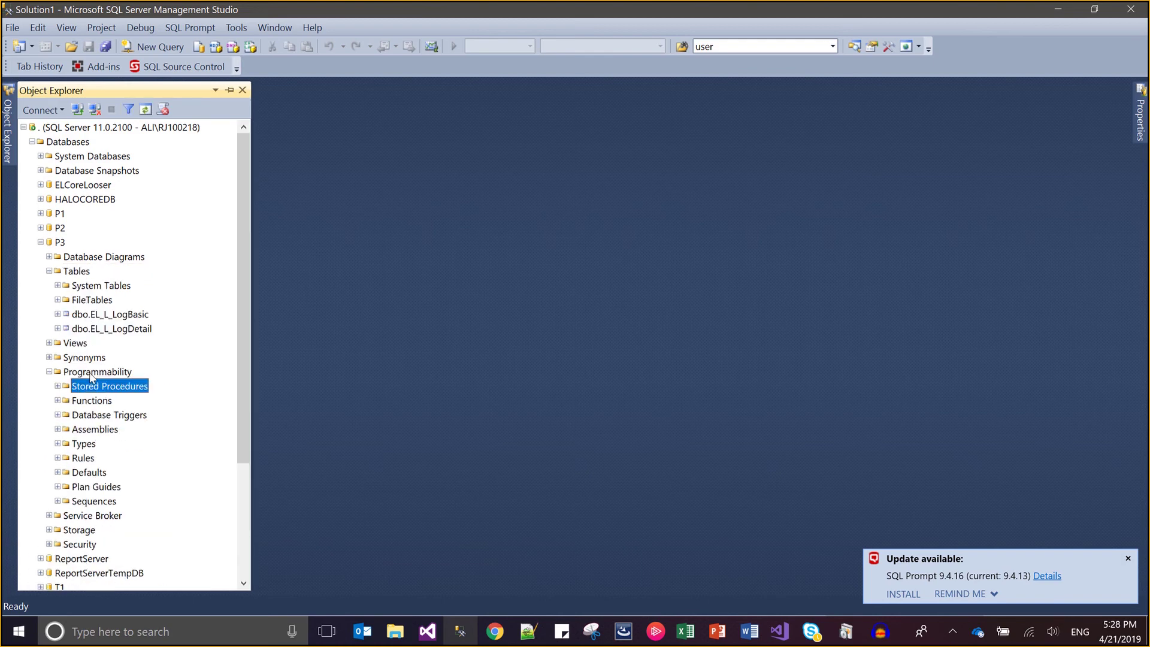
pyautogui.press('Right')
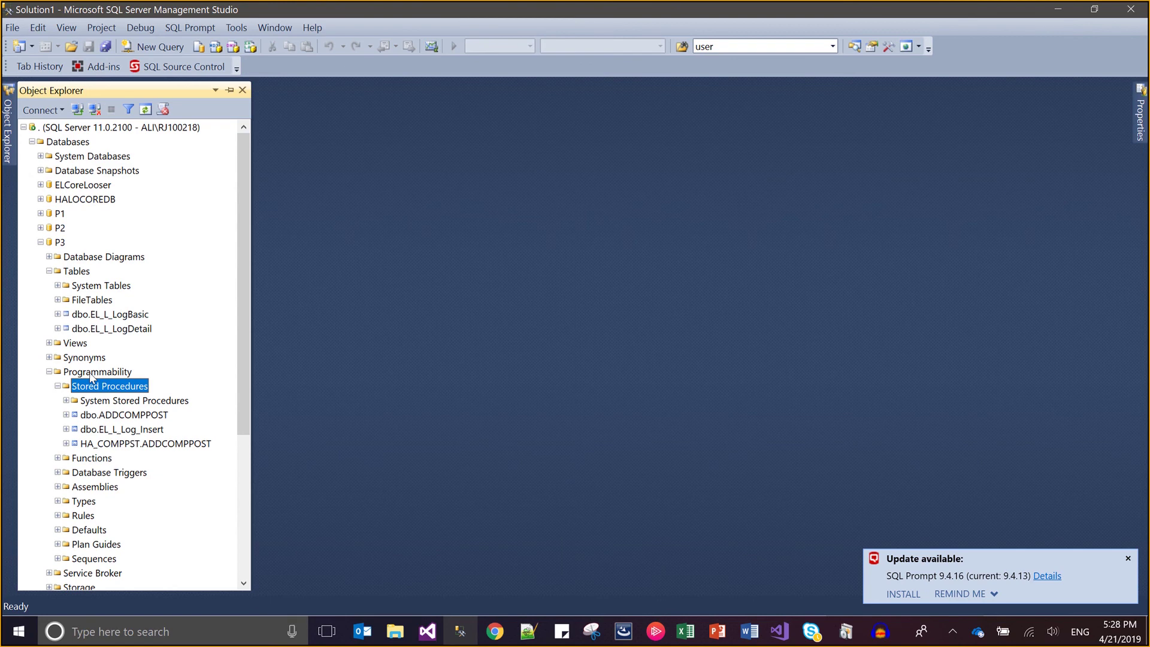
# - Switch back to the DeskTopAppInstaller project in InstallShield
pyautogui.hotkey('alt', 'Tab')
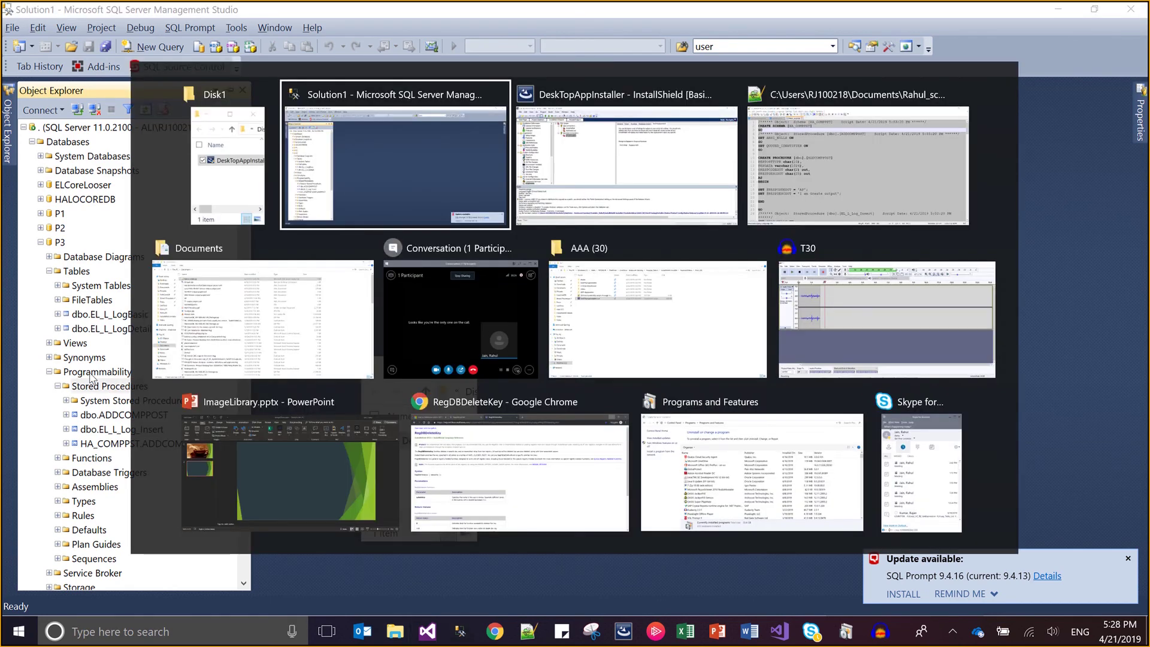
pyautogui.hotkey('alt', 'Tab')
pyautogui.hotkey('alt', 'Tab')
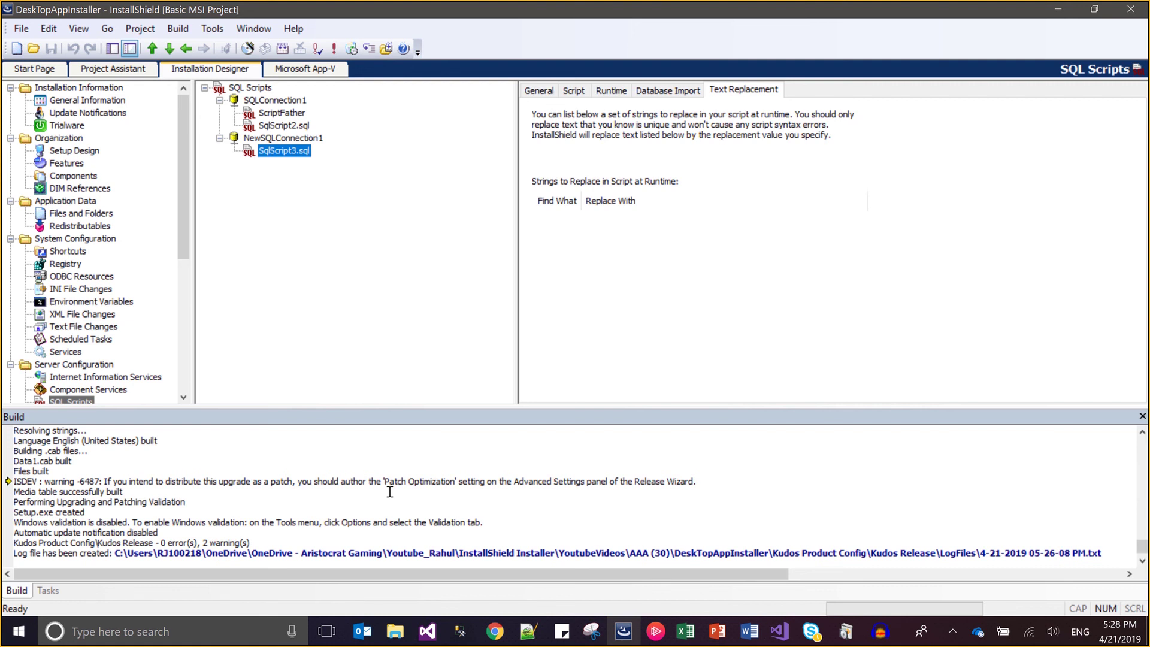
pyautogui.moveTo(515, 5)
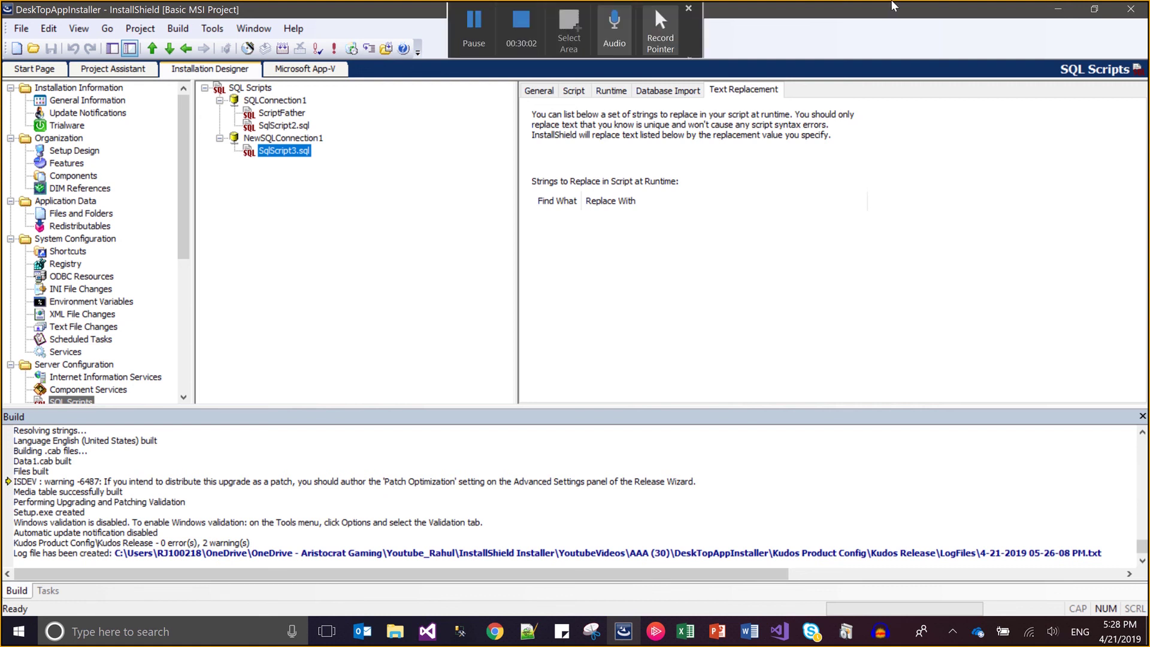
pyautogui.click(513, 33)
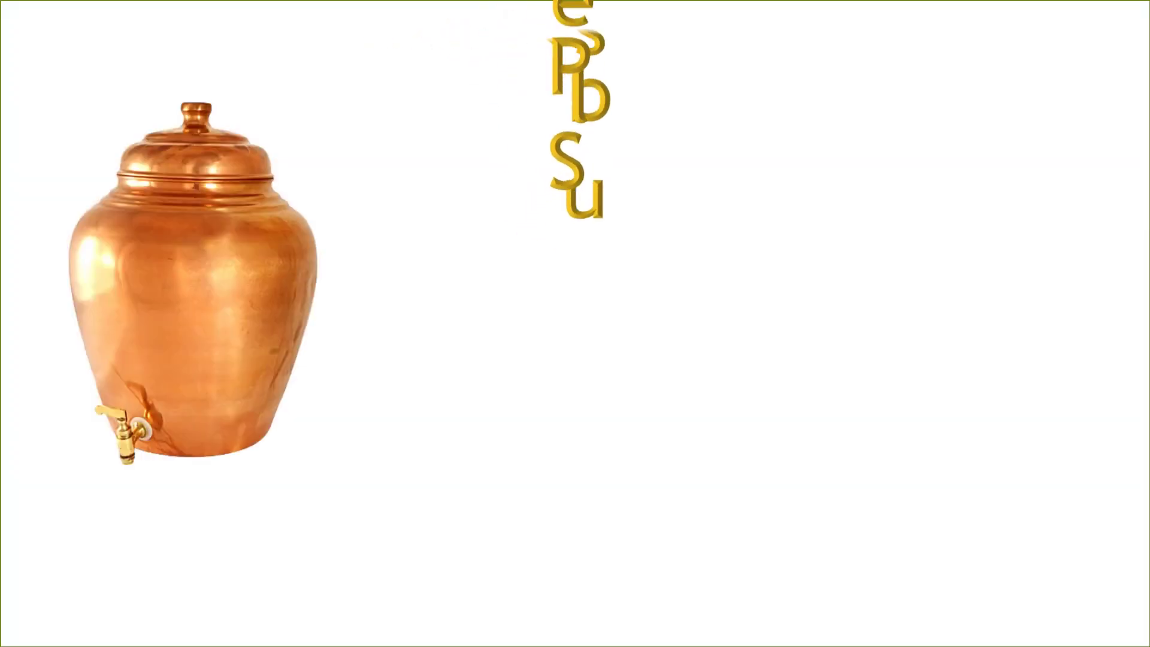